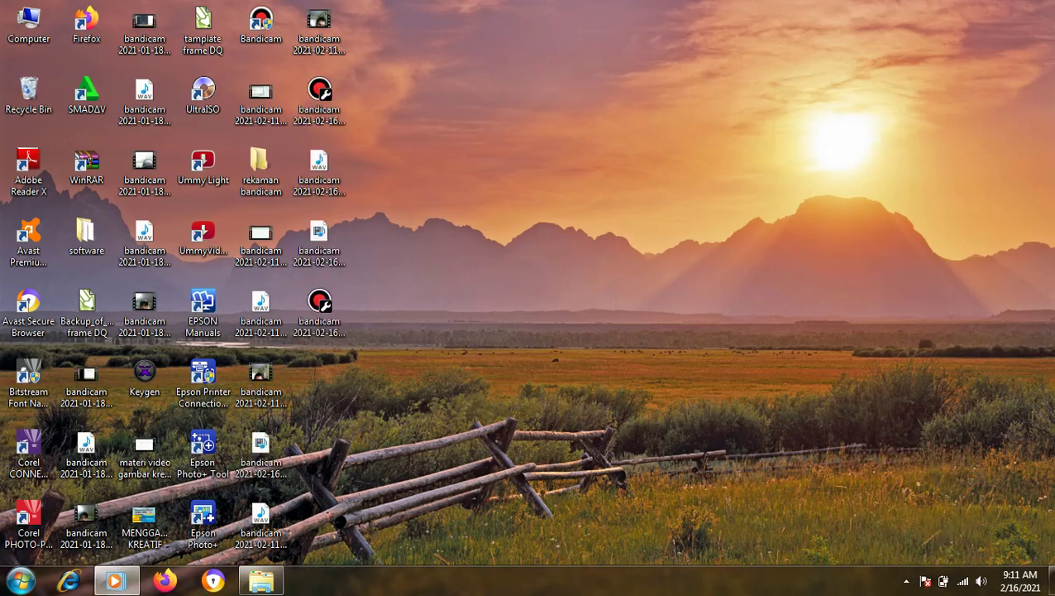
# Step: Launch Notepad and set its font size to 24
pyautogui.click(33, 583)
pyautogui.click(81, 281)
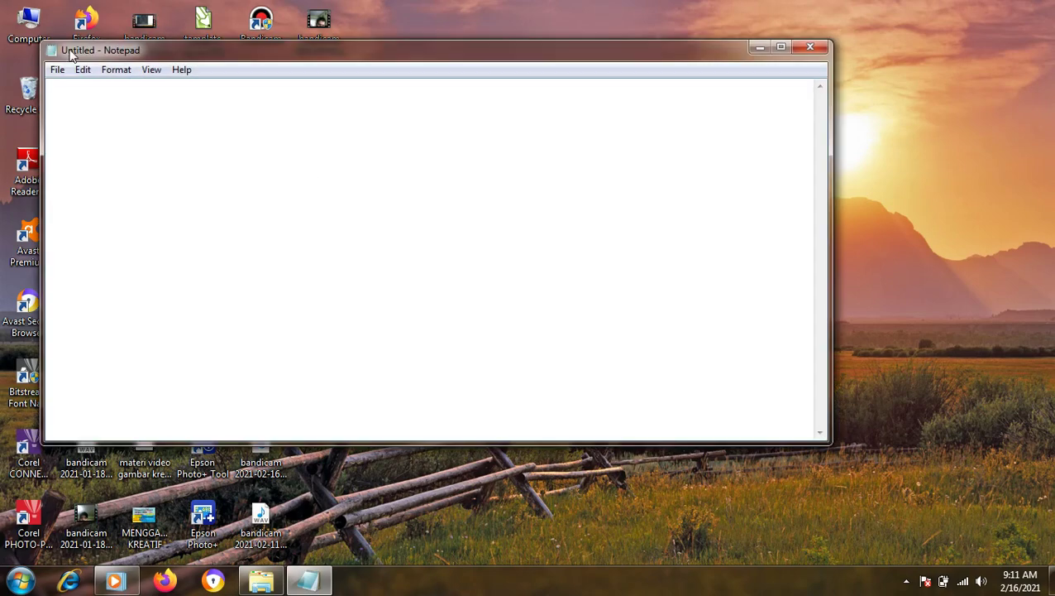
pyautogui.click(151, 71)
pyautogui.click(115, 70)
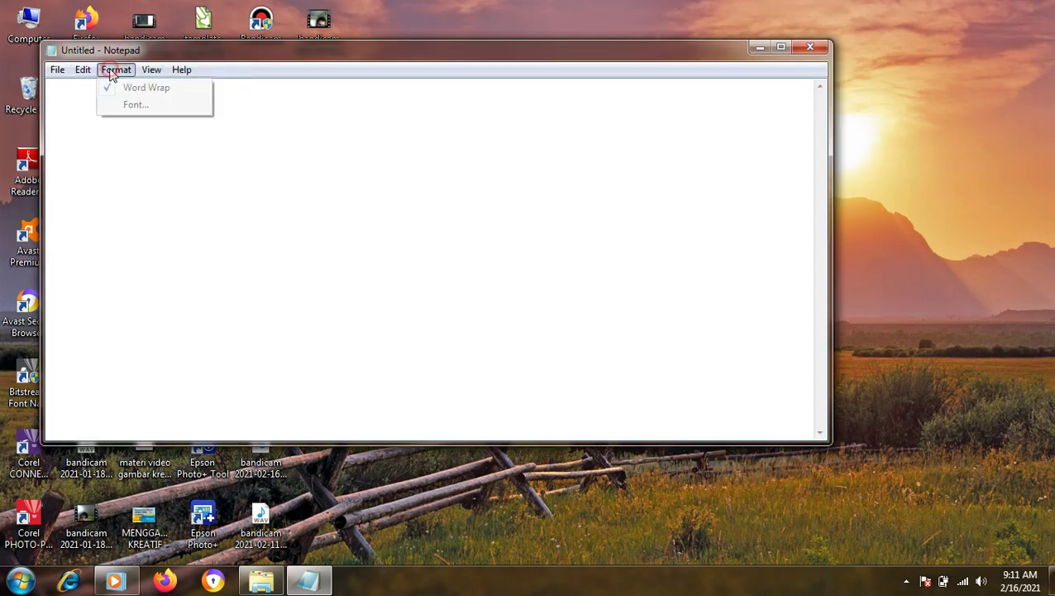
pyautogui.click(131, 105)
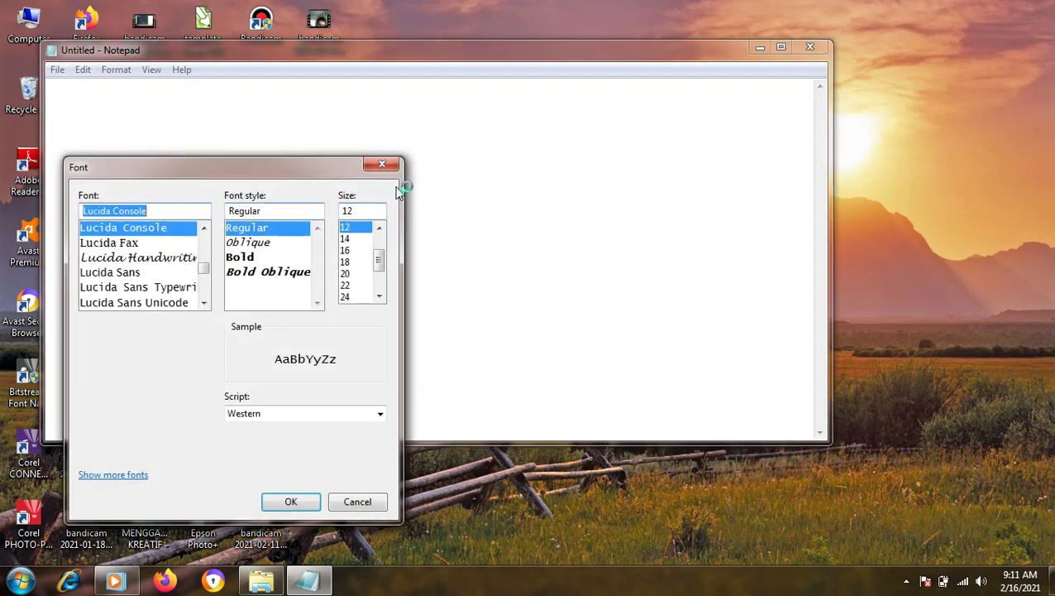
pyautogui.click(345, 296)
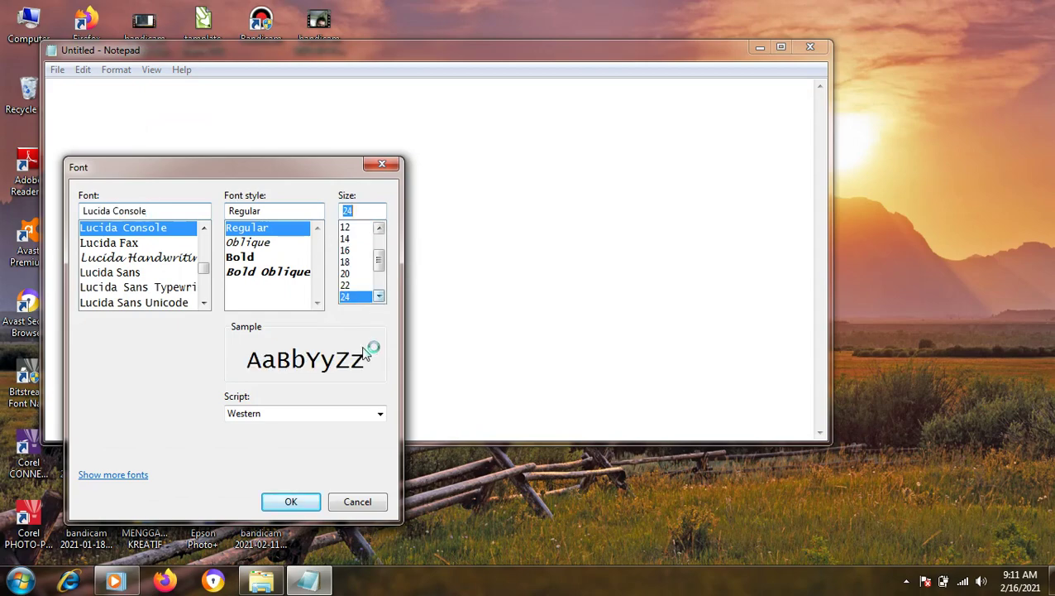
pyautogui.click(291, 502)
# Step: Type the opening greeting line beginning 'Assalamualaikum wr wb'
pyautogui.write('Ass')
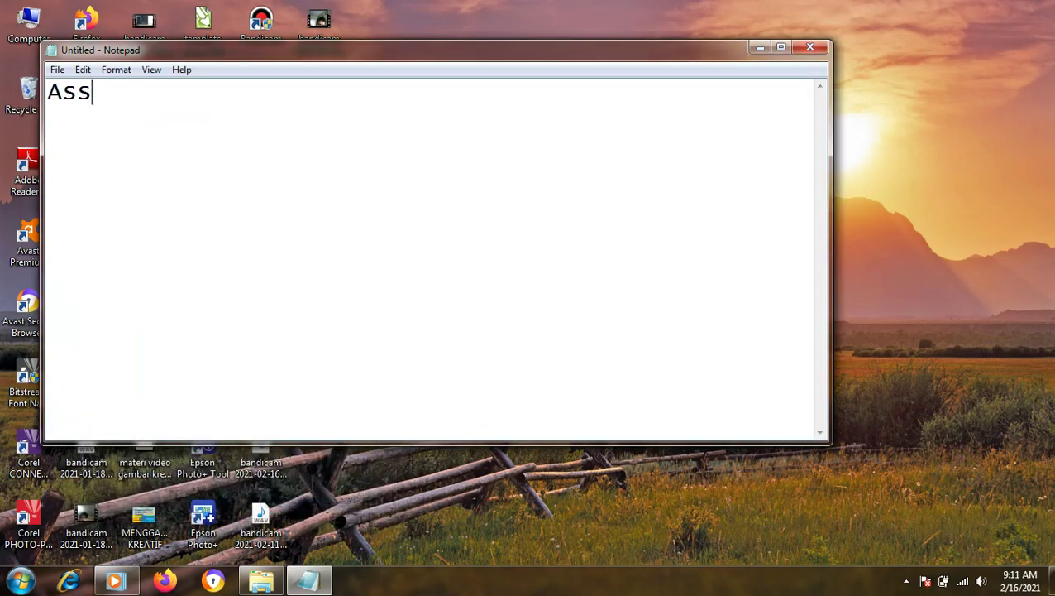
pyautogui.write('alamualaikum ')
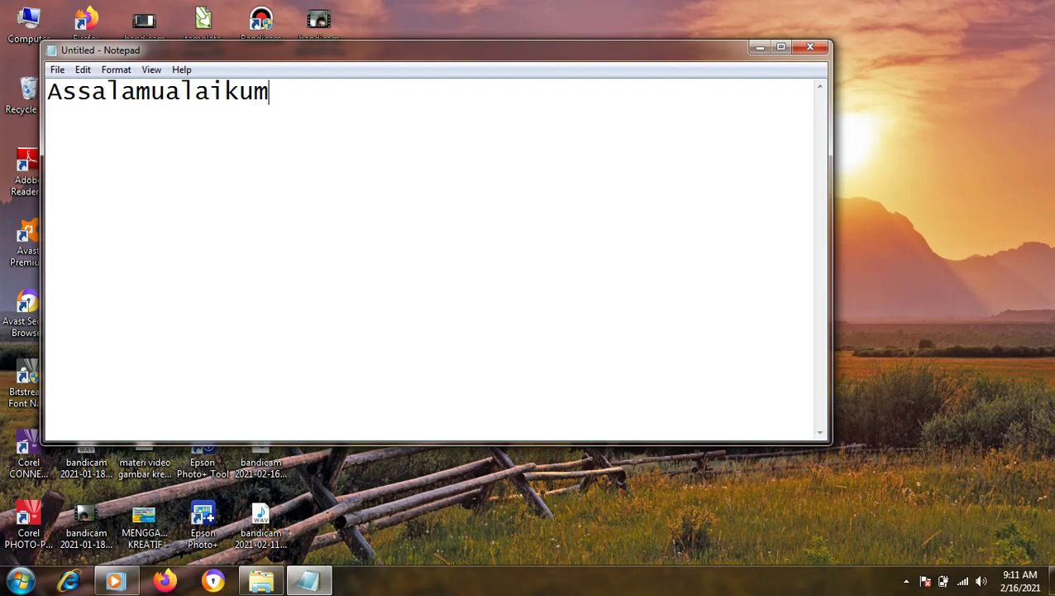
pyautogui.write('wr wb ana')
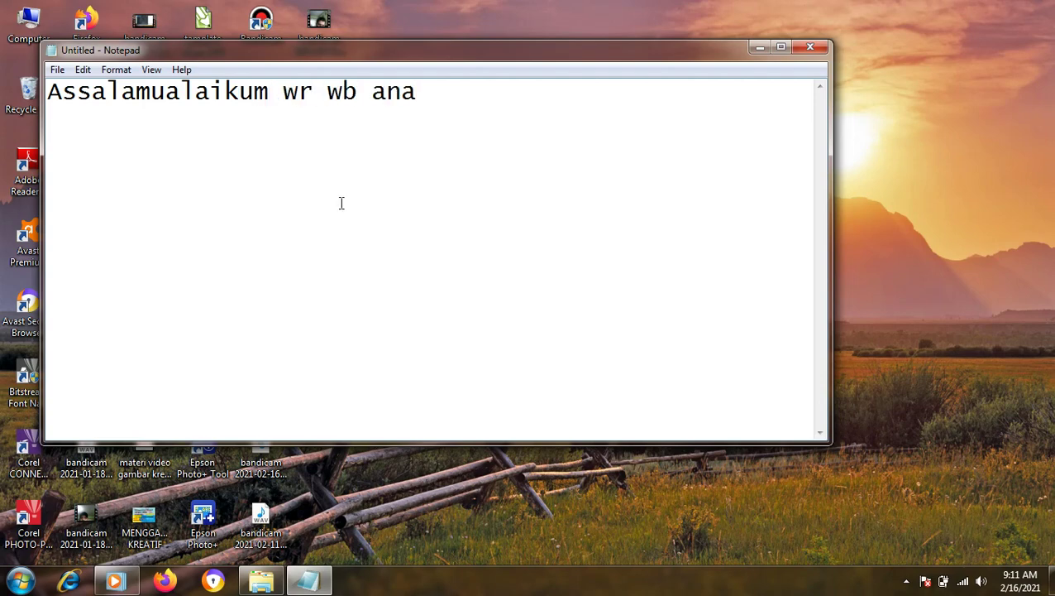
pyautogui.write('k-ankba')
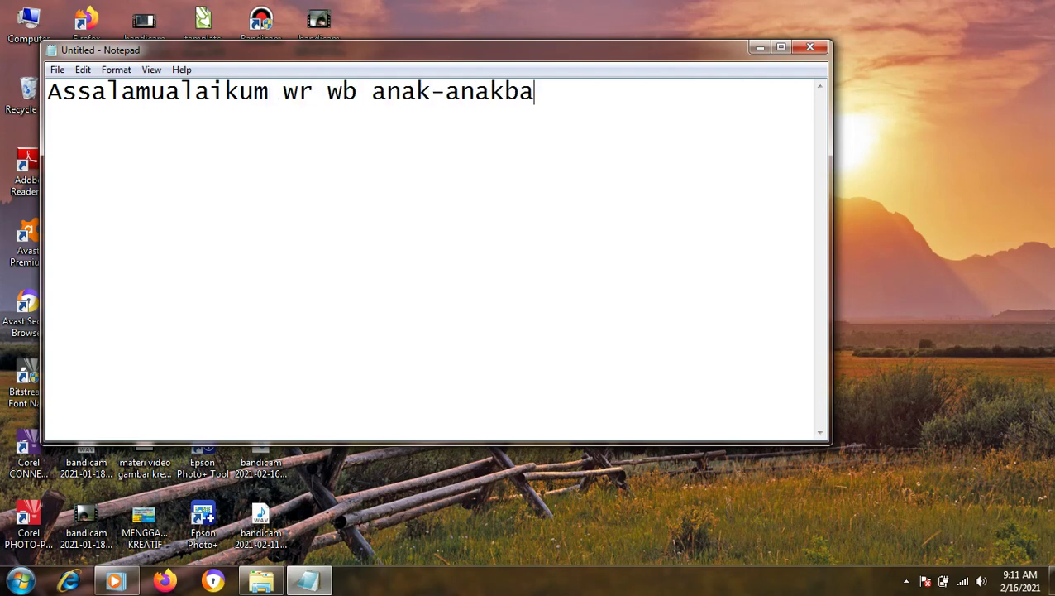
pyautogui.press('BackSpace')
pyautogui.press('BackSpace')
pyautogui.write('bapa ')
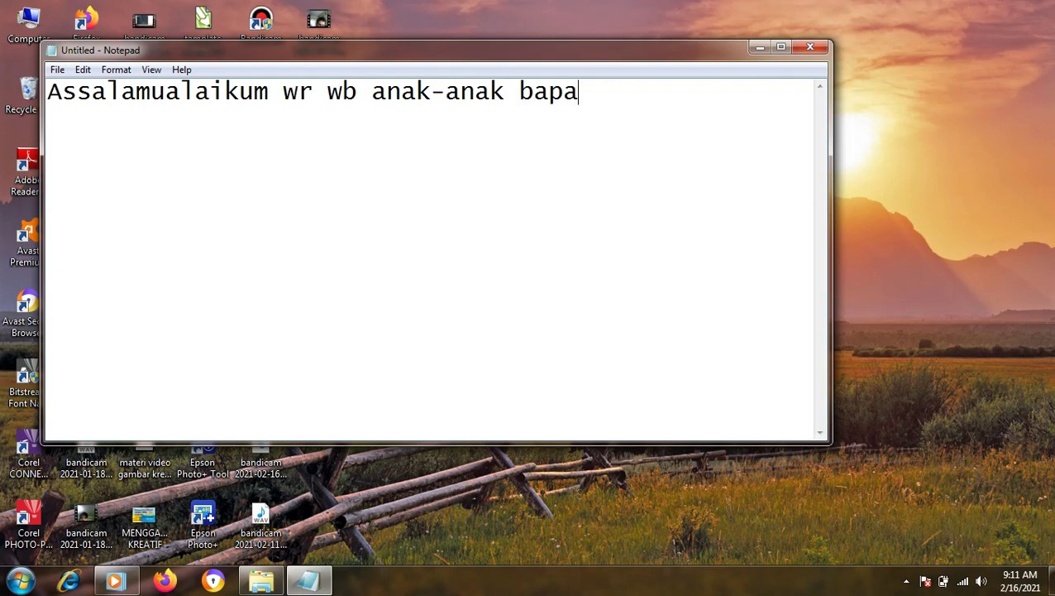
pyautogui.write('semuanya')
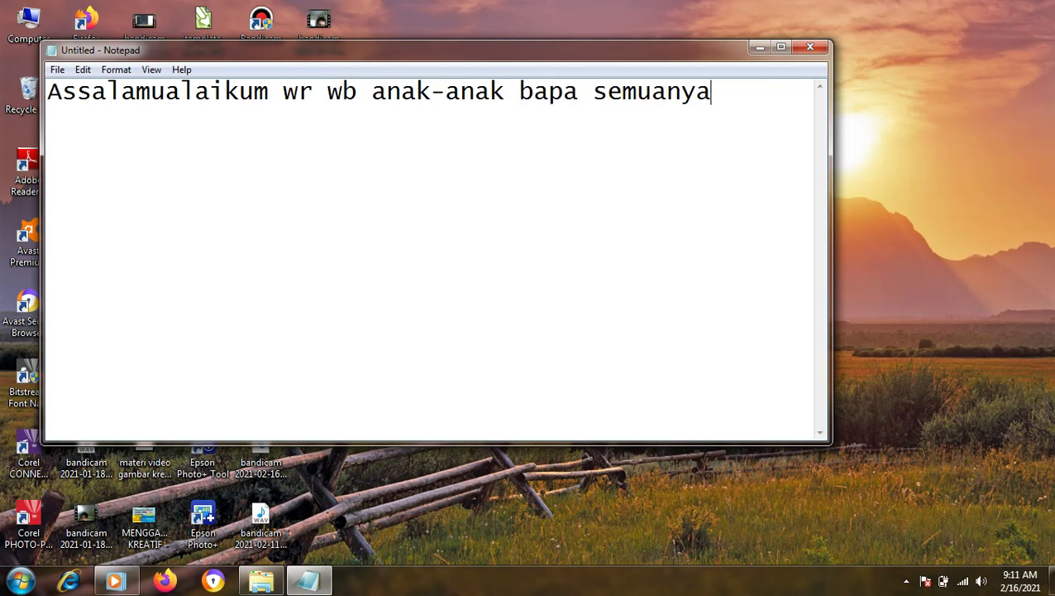
pyautogui.press('Return')
# Step: Add 'alhamdulillah pada pagi hari ini kita bisa belajar kembali walaupun secara daring' and start a new paragraph
pyautogui.write('al')
pyautogui.write('hamdulillah pada pagi ra')
pyautogui.press('BackSpace')
pyautogui.press('BackSpace')
pyautogui.write('ha')
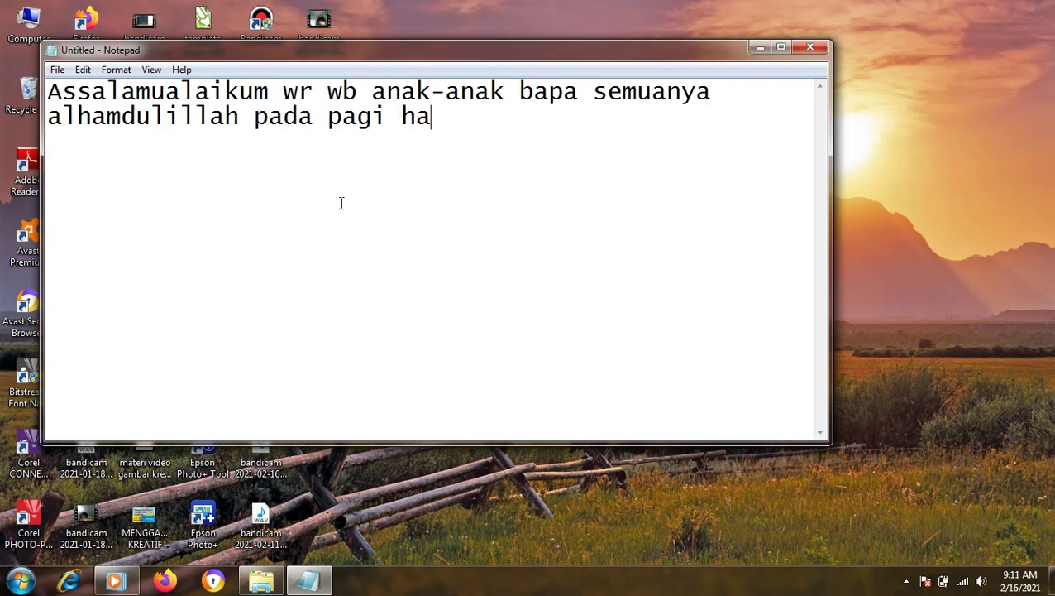
pyautogui.press('BackSpace')
pyautogui.write('ari ')
pyautogui.write('ini ')
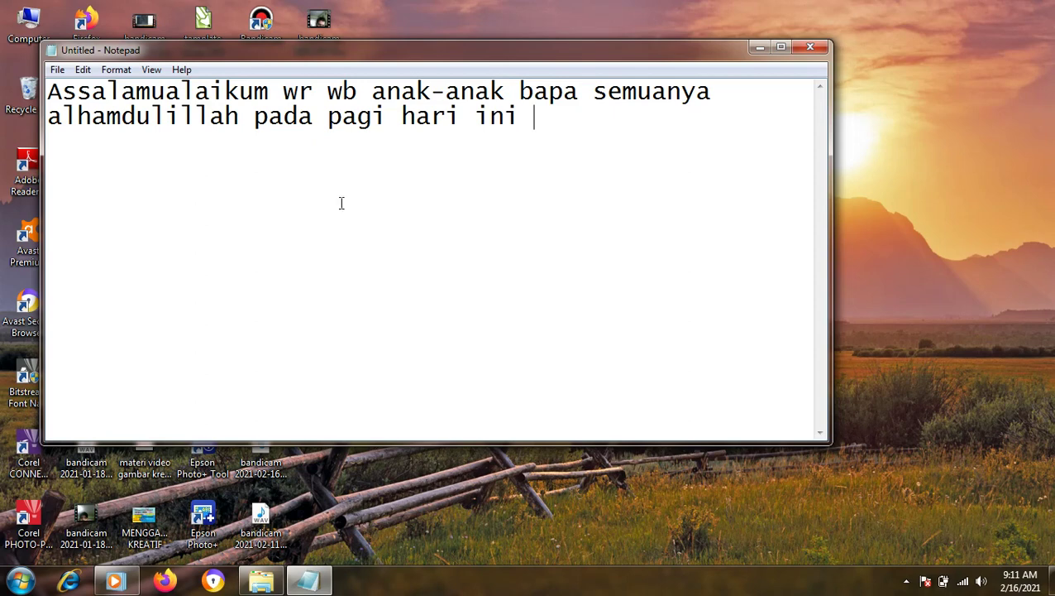
pyautogui.write('kita bisa ')
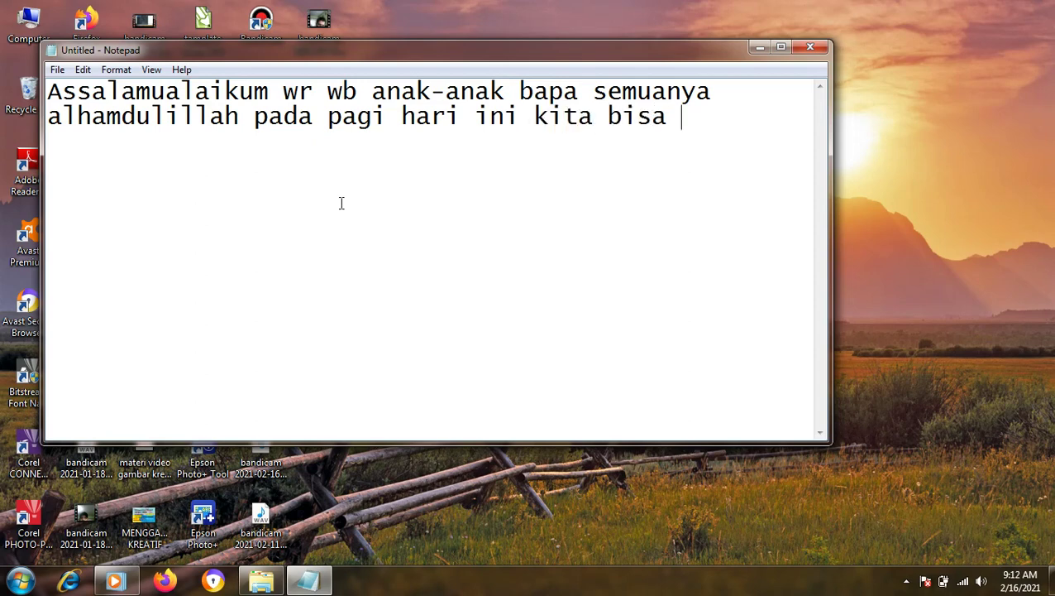
pyautogui.write('m')
pyautogui.press('BackSpace')
pyautogui.write('b')
pyautogui.write('elajar ')
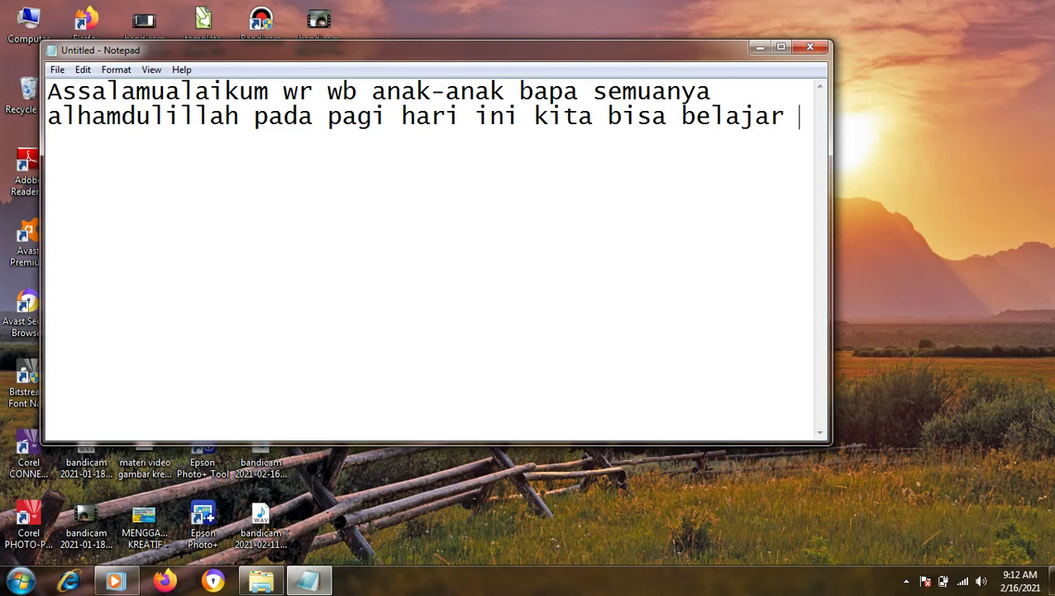
pyautogui.write('kemab')
pyautogui.press('BackSpace')
pyautogui.press('BackSpace')
pyautogui.write('bali')
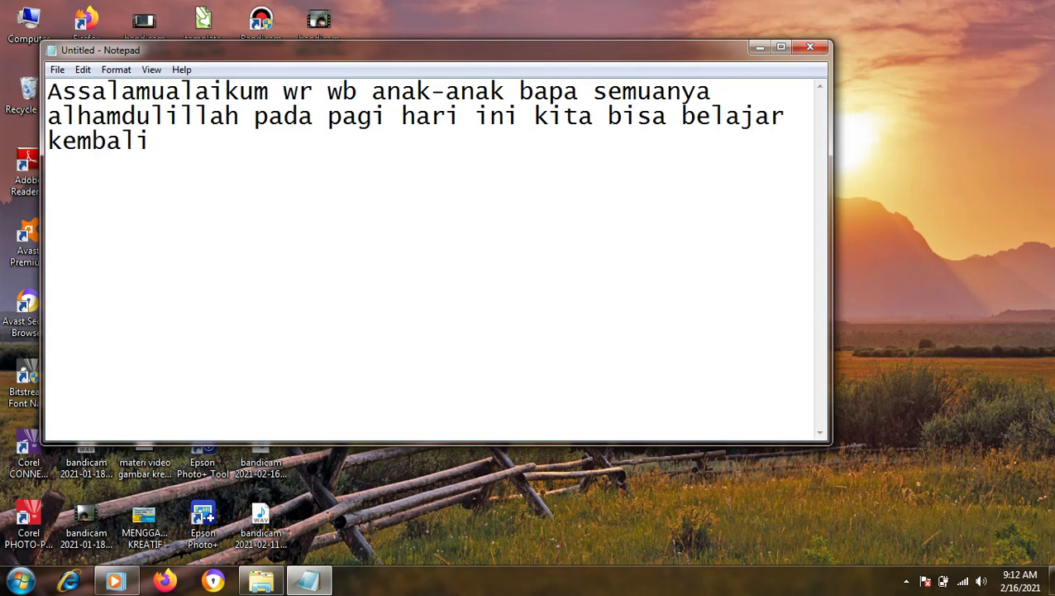
pyautogui.write(' walaupun')
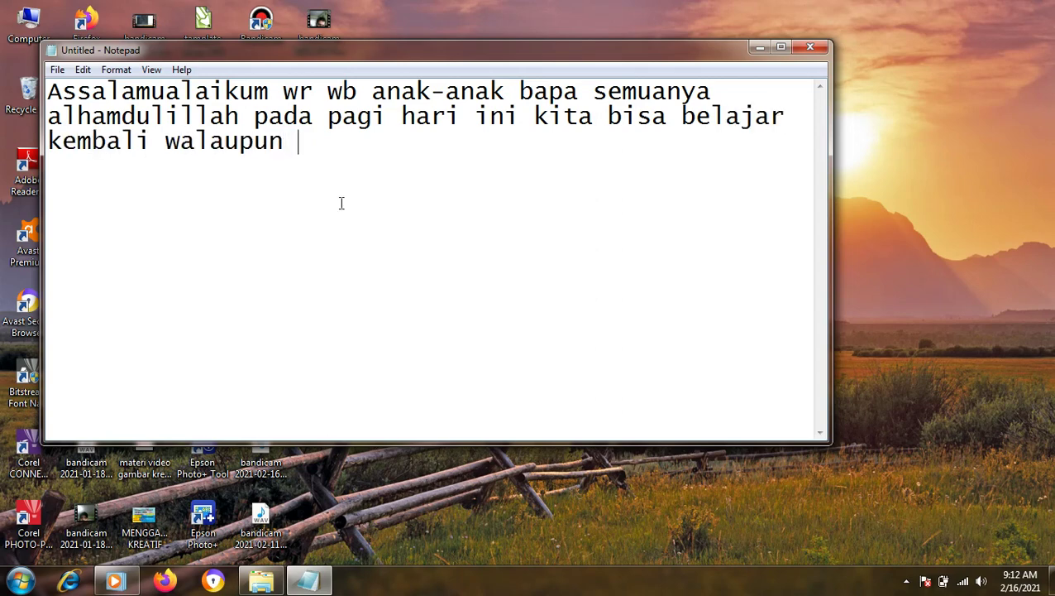
pyautogui.write(' secara ')
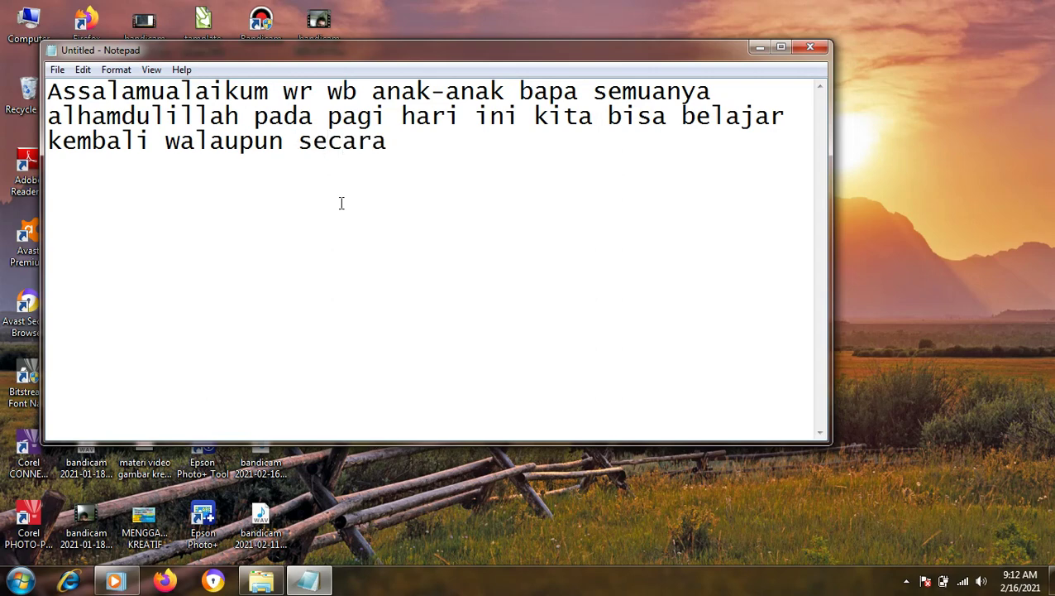
pyautogui.write('daring')
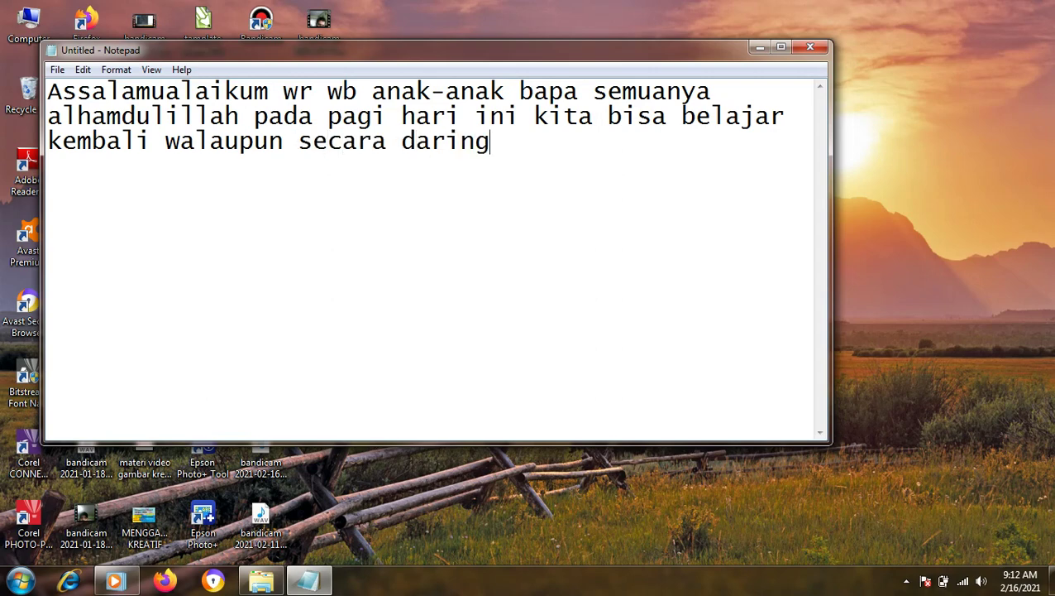
pyautogui.press('Return')
pyautogui.press('Return')
# Step: Type 'untuk materi hari ini bpk akan menyampaikan bagaimana cara mengetik dan menyimpan'
pyautogui.write('untuk me')
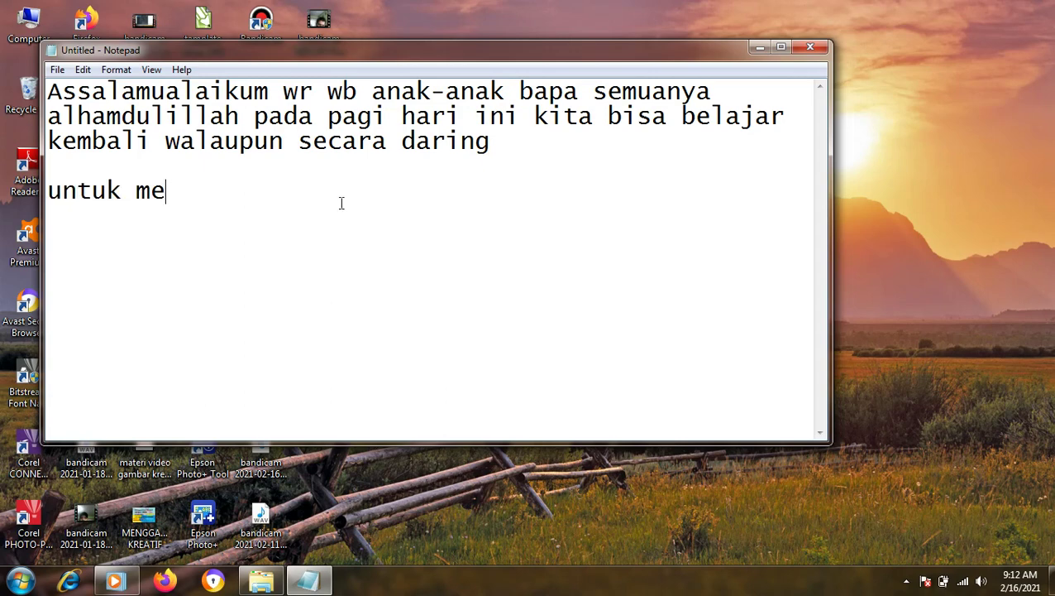
pyautogui.press('BackSpace')
pyautogui.write('ater')
pyautogui.press('BackSpace')
pyautogui.write('i ')
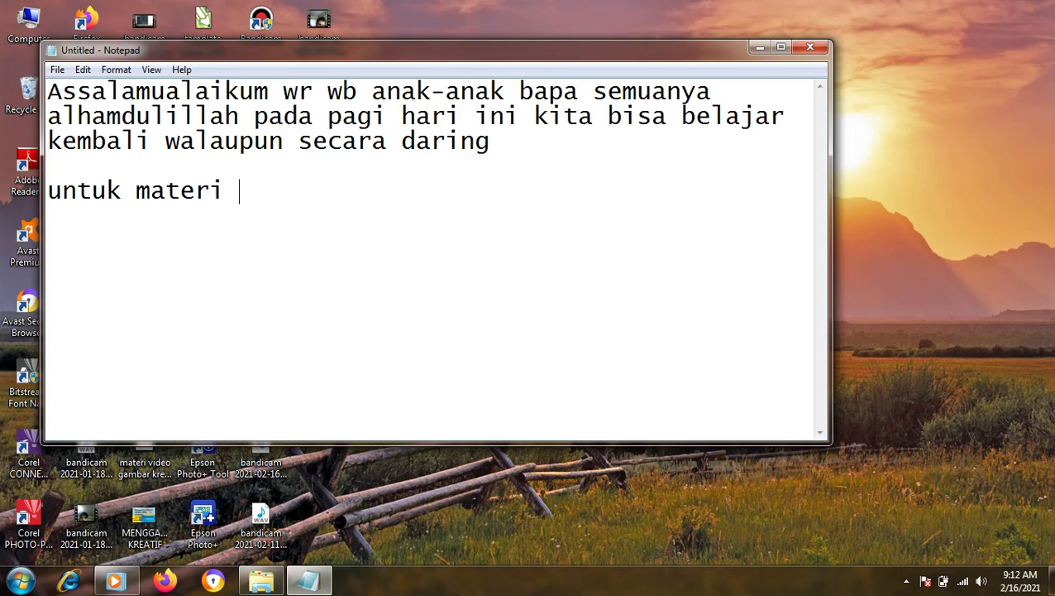
pyautogui.write('hari ini')
pyautogui.press('BackSpace')
pyautogui.press('BackSpace')
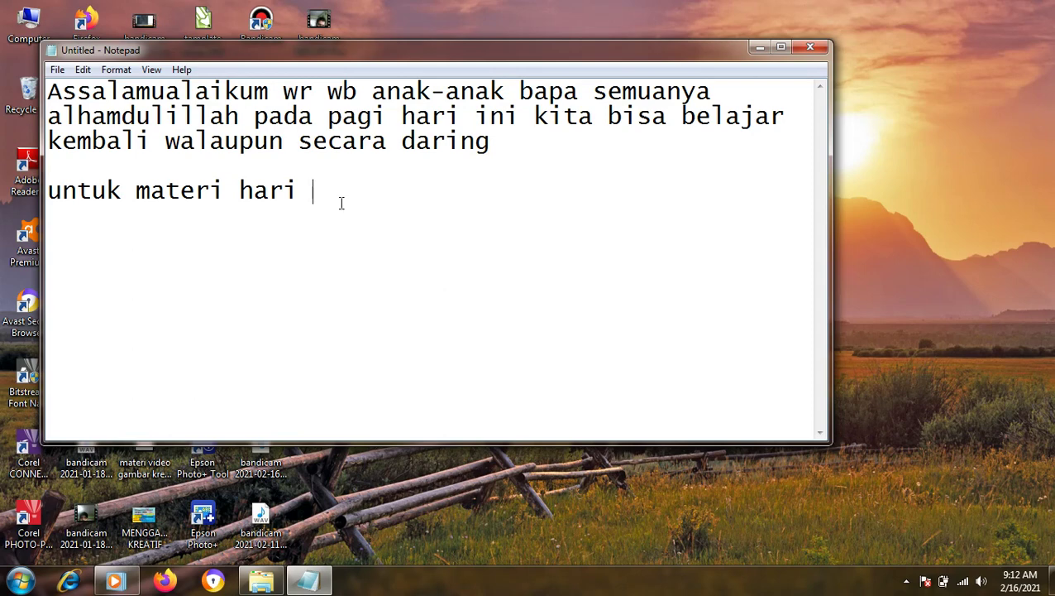
pyautogui.write('ini ')
pyautogui.write('bpk')
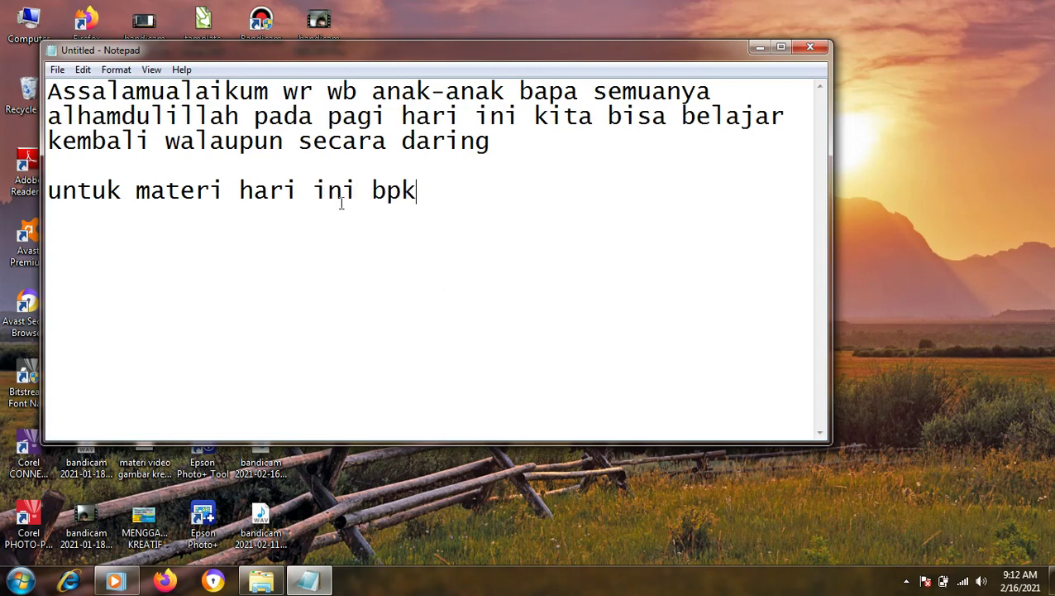
pyautogui.write(' akan m')
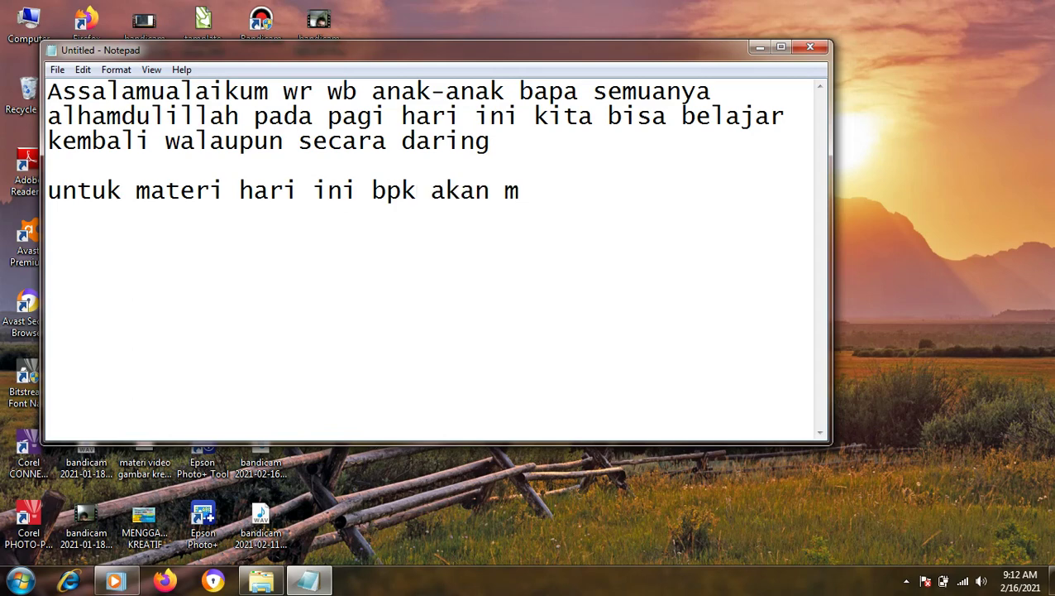
pyautogui.write('en')
pyautogui.write('yampaikan bagaima')
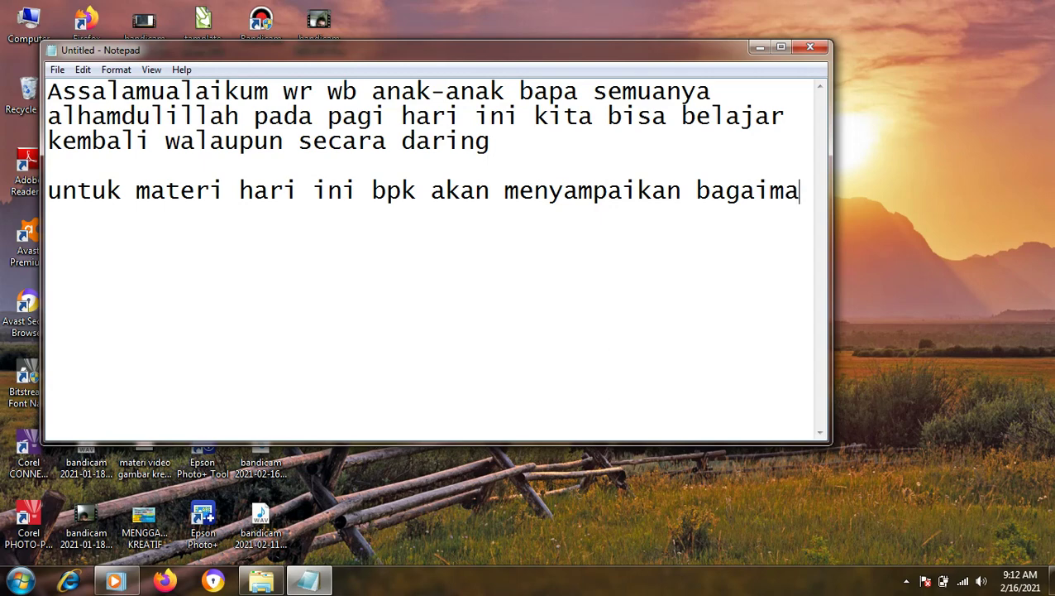
pyautogui.write('na cara ')
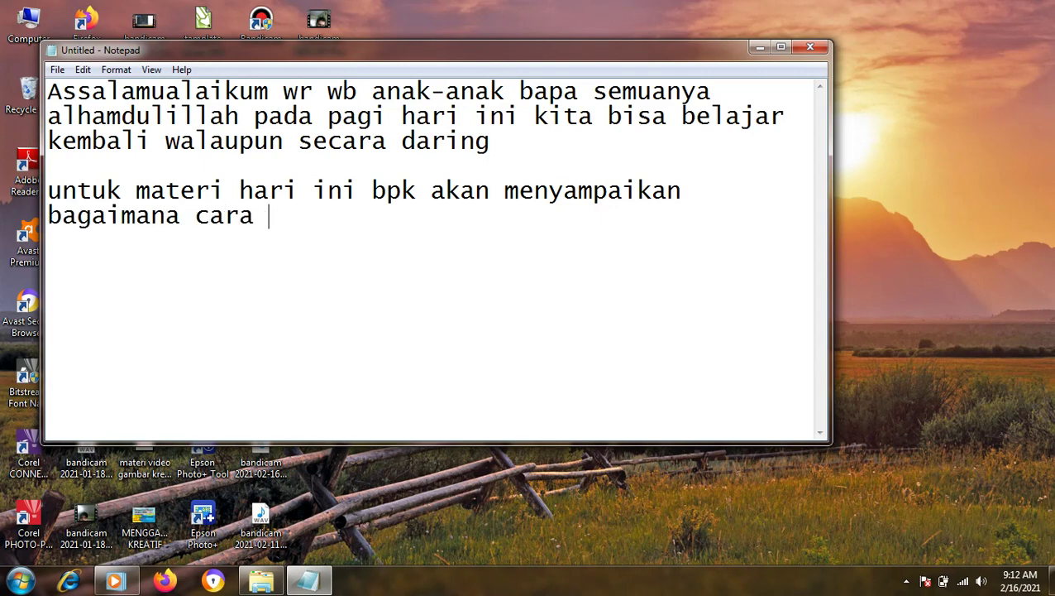
pyautogui.write('menget')
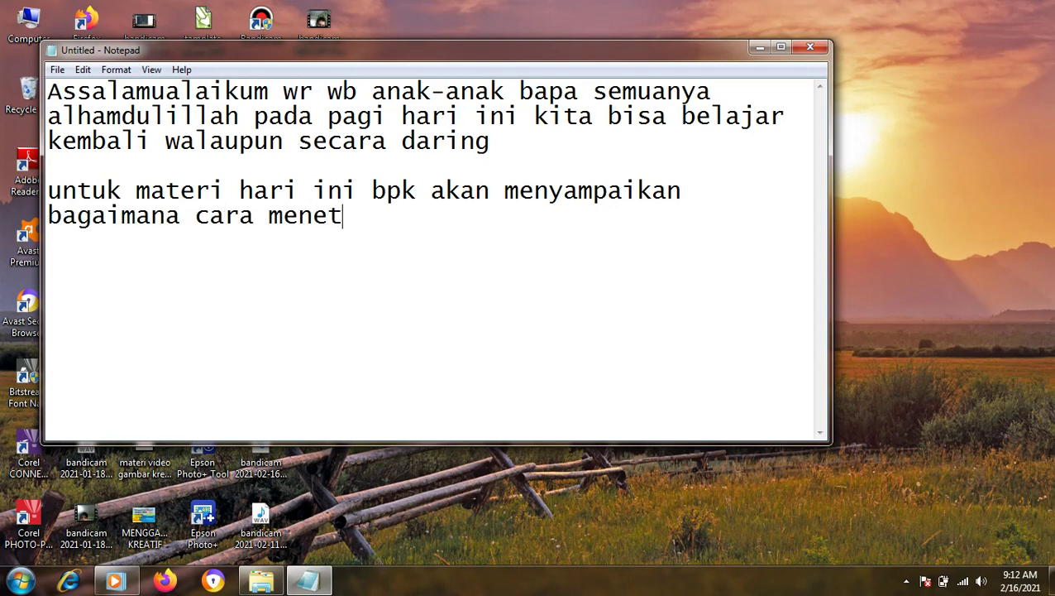
pyautogui.press('BackSpace')
pyautogui.press('BackSpace')
pyautogui.write('getik dan men')
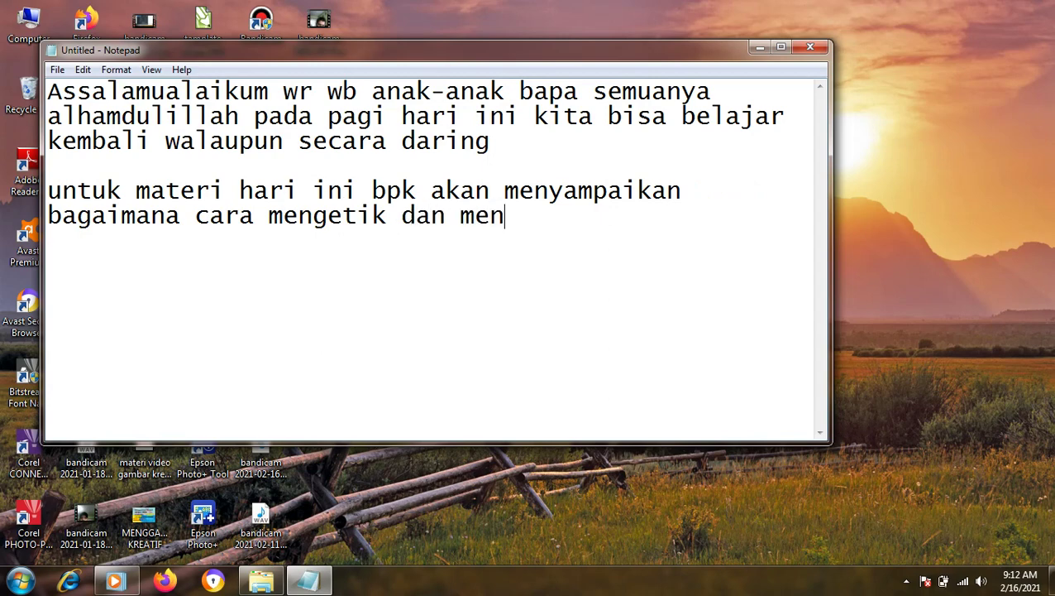
pyautogui.write('yimpa')
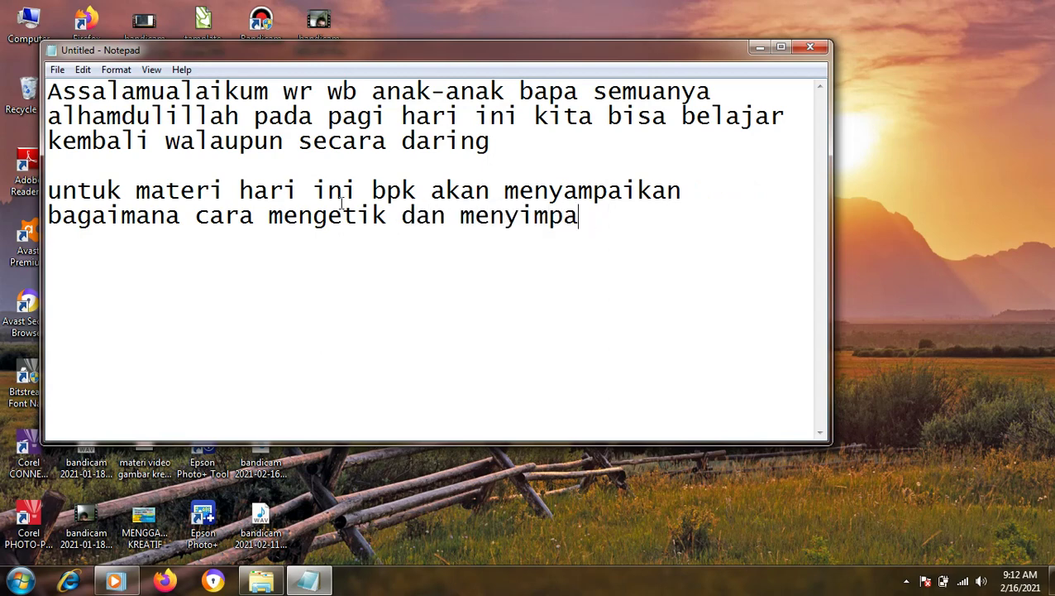
pyautogui.write('t n hasil pk')
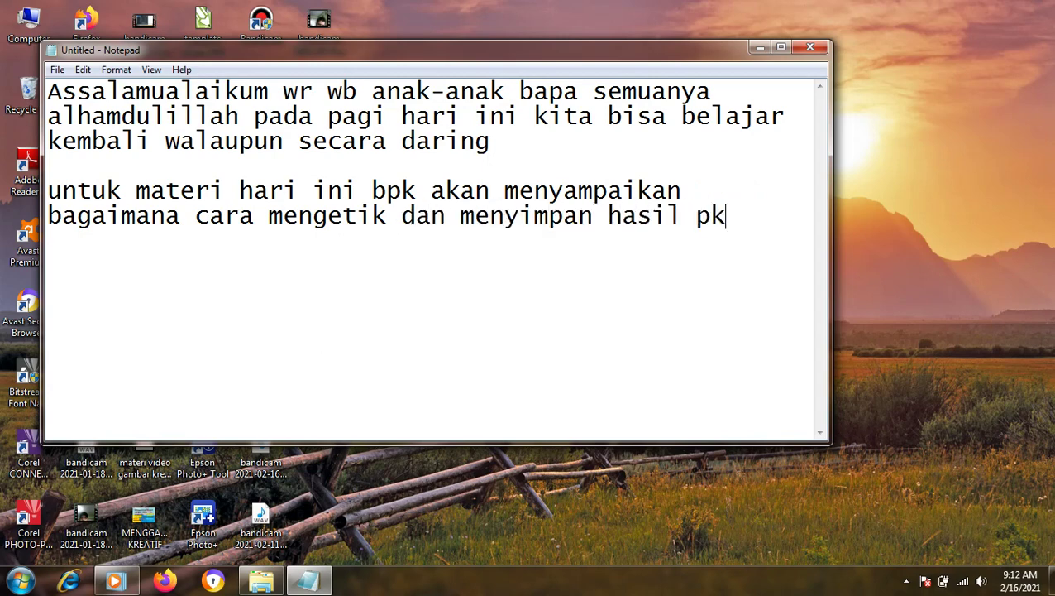
# Step: Finish the paragraph with 'hasil pekerjaan kita pada microsoft word yach.... simak yo'
pyautogui.press('BackSpace')
pyautogui.write('ekerjaan ')
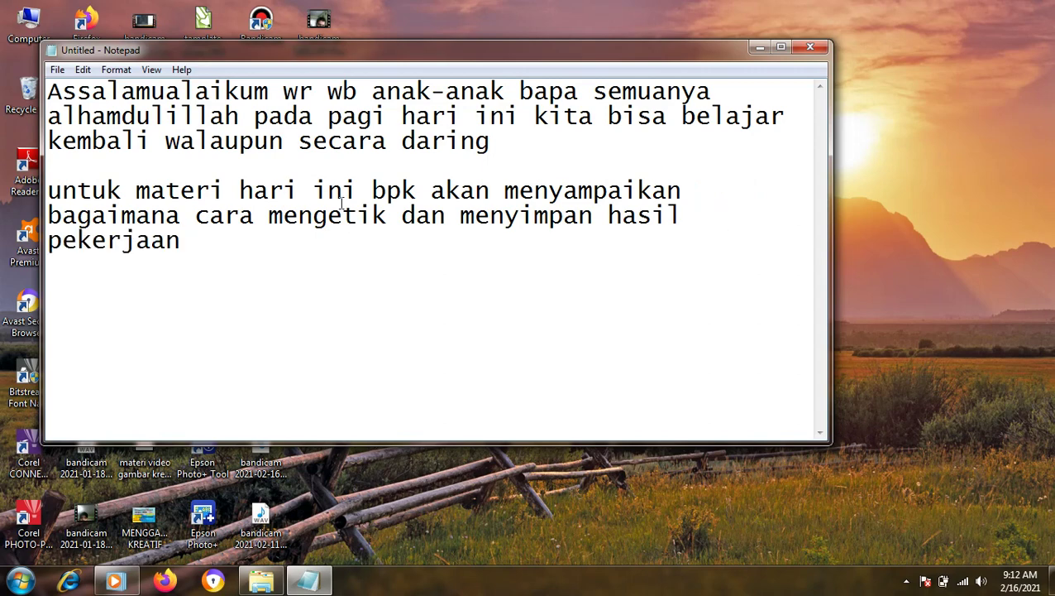
pyautogui.write('kita ')
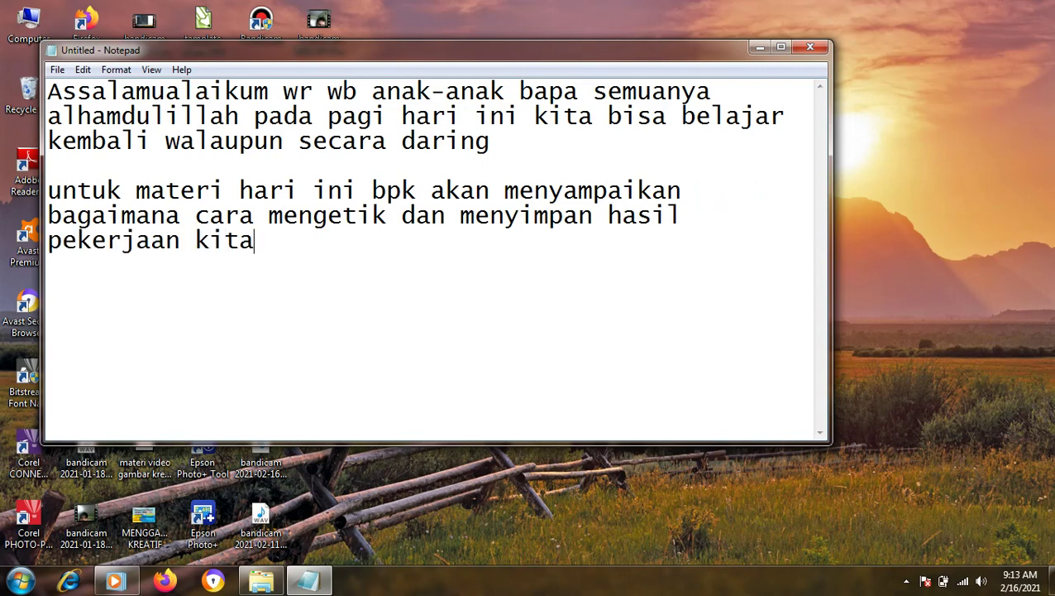
pyautogui.write('pada')
pyautogui.press('BackSpace')
pyautogui.press('BackSpace')
pyautogui.write('a')
pyautogui.write('da micro')
pyautogui.press('BackSpace')
pyautogui.write('rosfo')
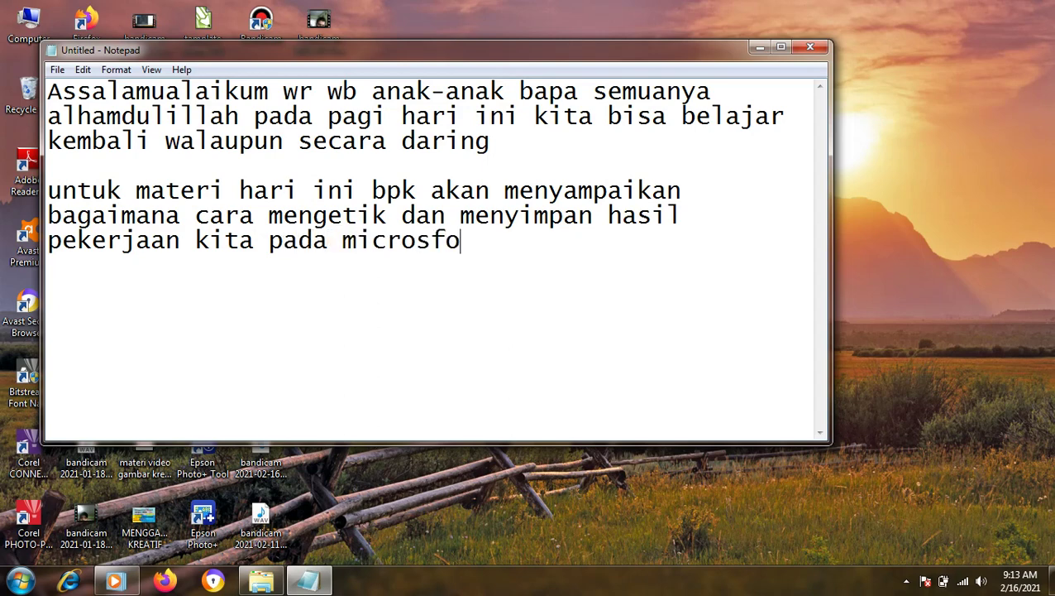
pyautogui.press('BackSpace')
pyautogui.press('BackSpace')
pyautogui.write('oft word')
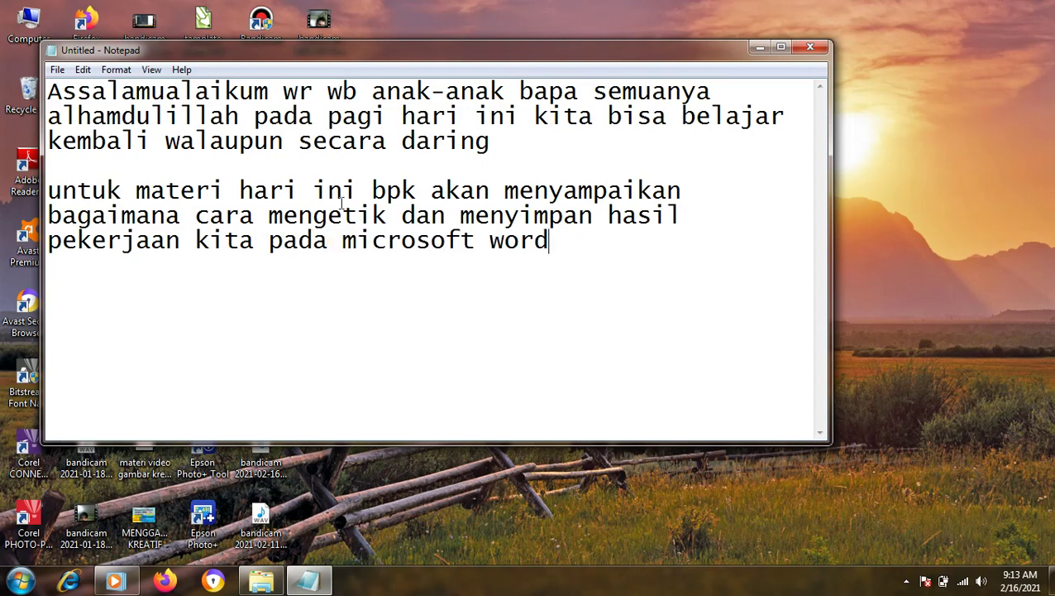
pyautogui.write(' yach....')
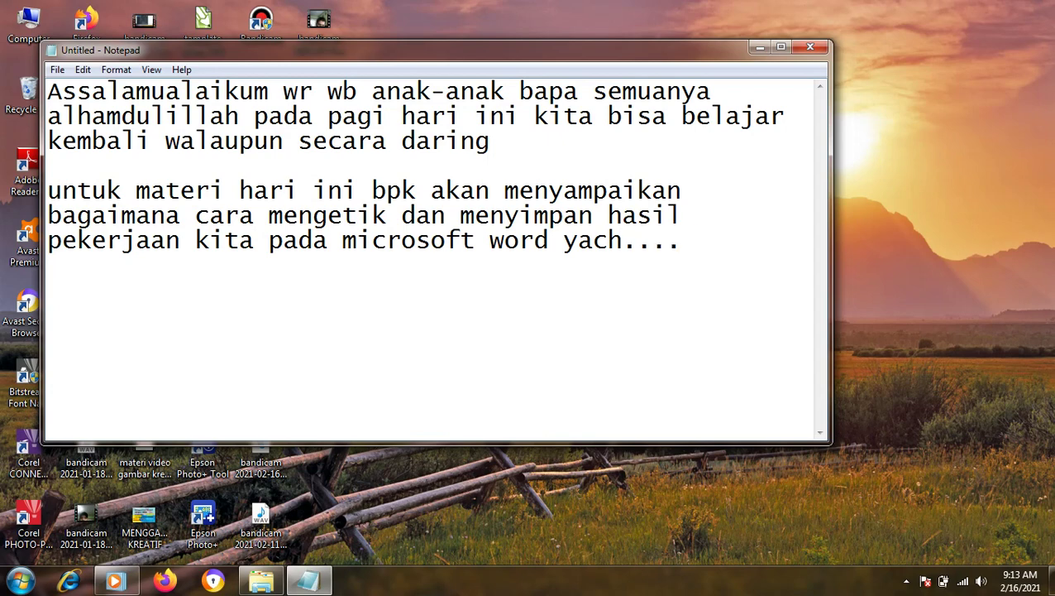
pyautogui.write(' simak ')
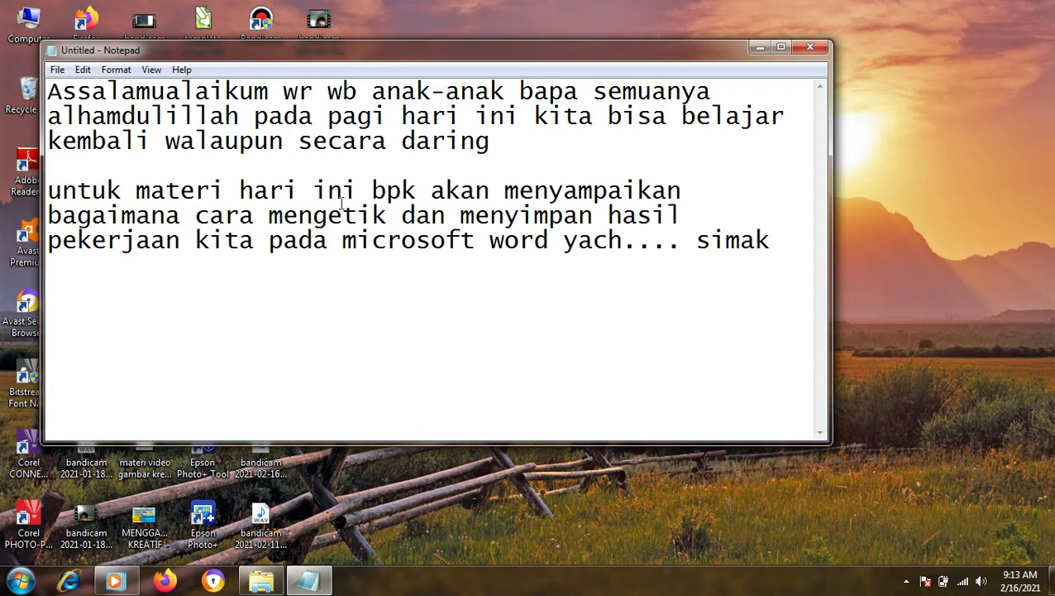
pyautogui.write('yo')
# Step: Start a new paragraph reading 'pertama kita buka dulu program word nya'
pyautogui.press('Return')
pyautogui.write('er')
pyautogui.press('BackSpace')
pyautogui.press('BackSpace')
pyautogui.write('pertama ')
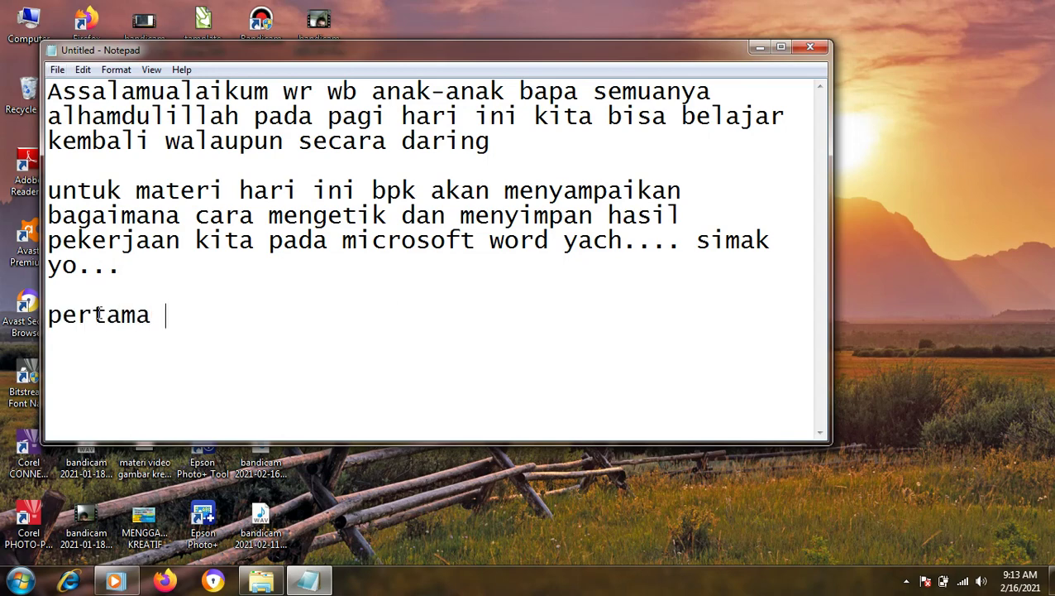
pyautogui.write('kita buka dulu')
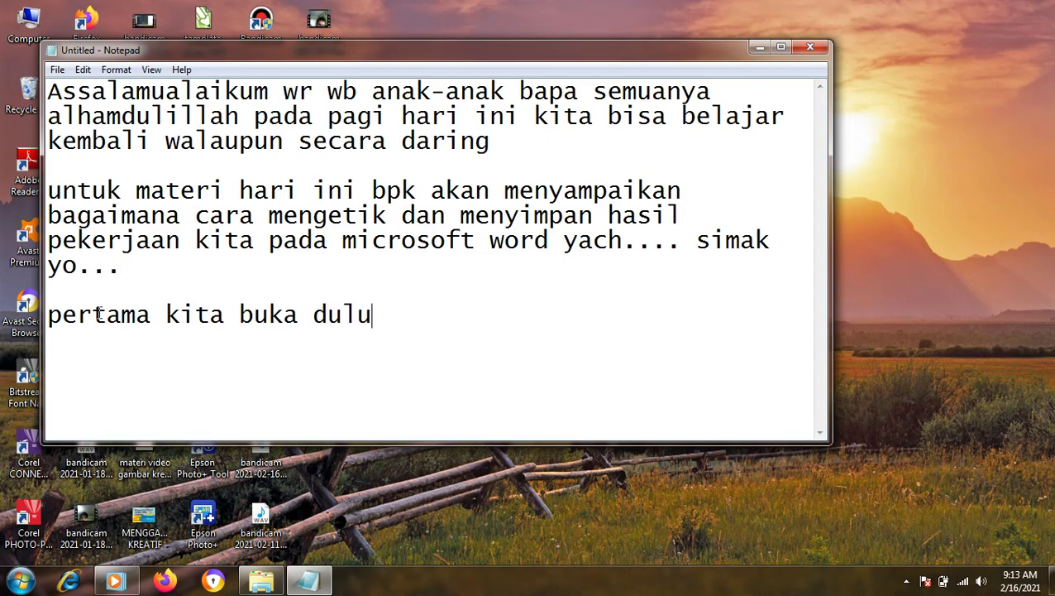
pyautogui.write(' program word ')
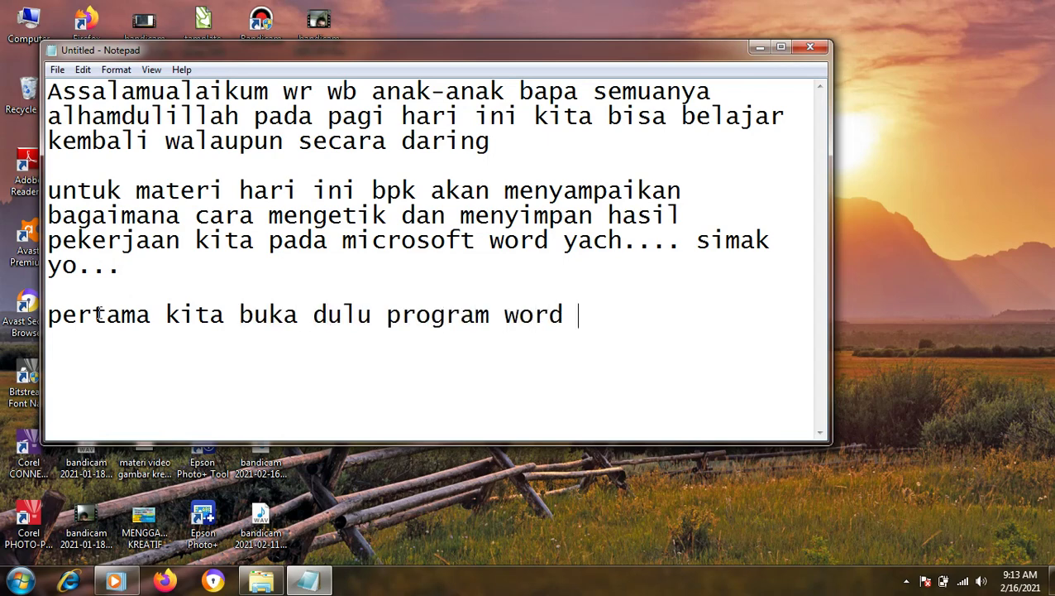
pyautogui.write('nya')
# Step: Minimize Notepad, launch Microsoft Word 2010 and discard the recovered autosave documents
pyautogui.click(759, 48)
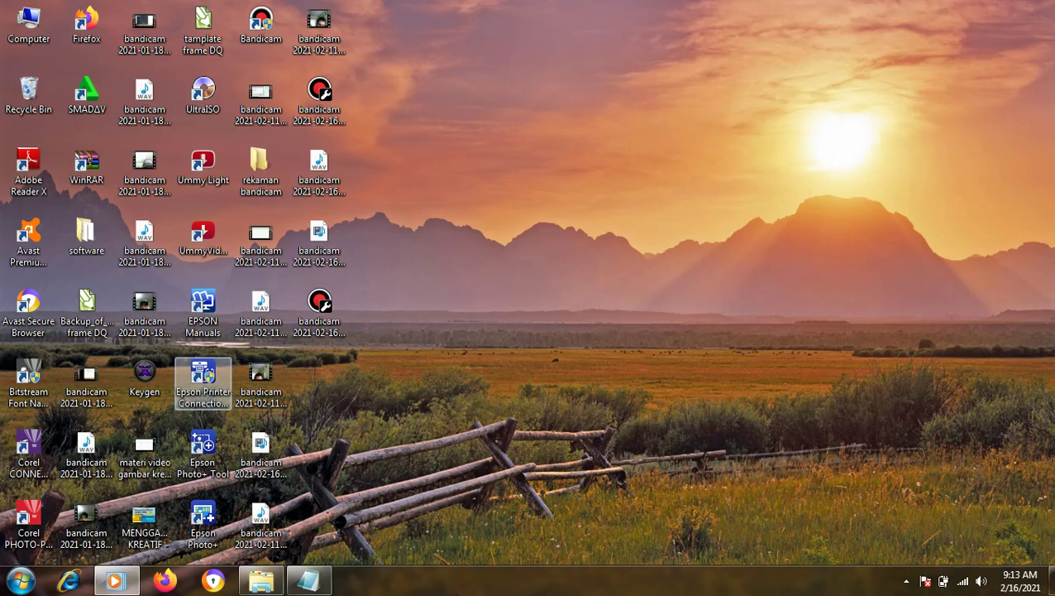
pyautogui.click(20, 582)
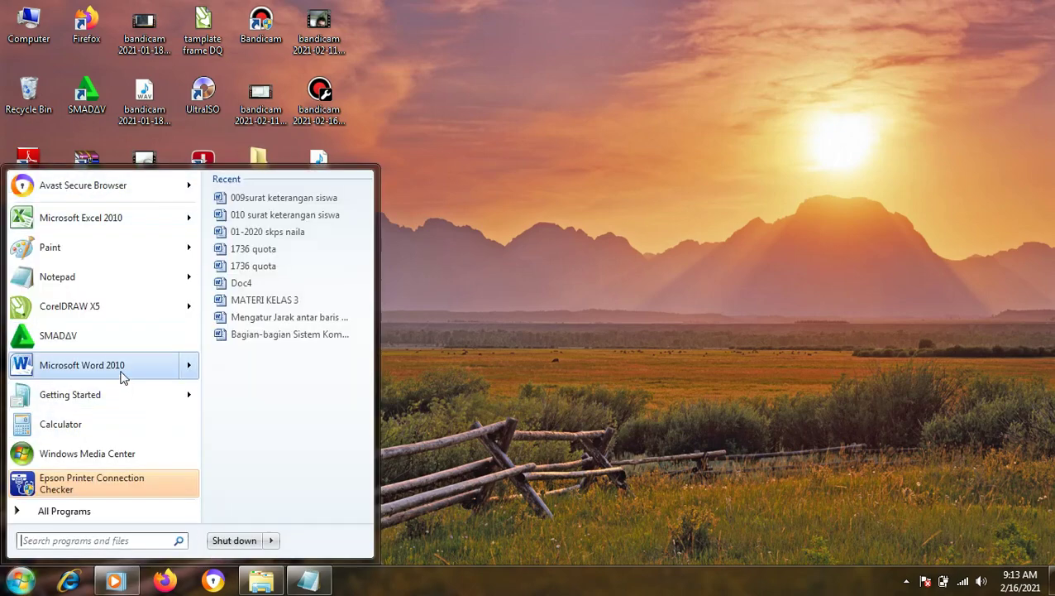
pyautogui.click(122, 367)
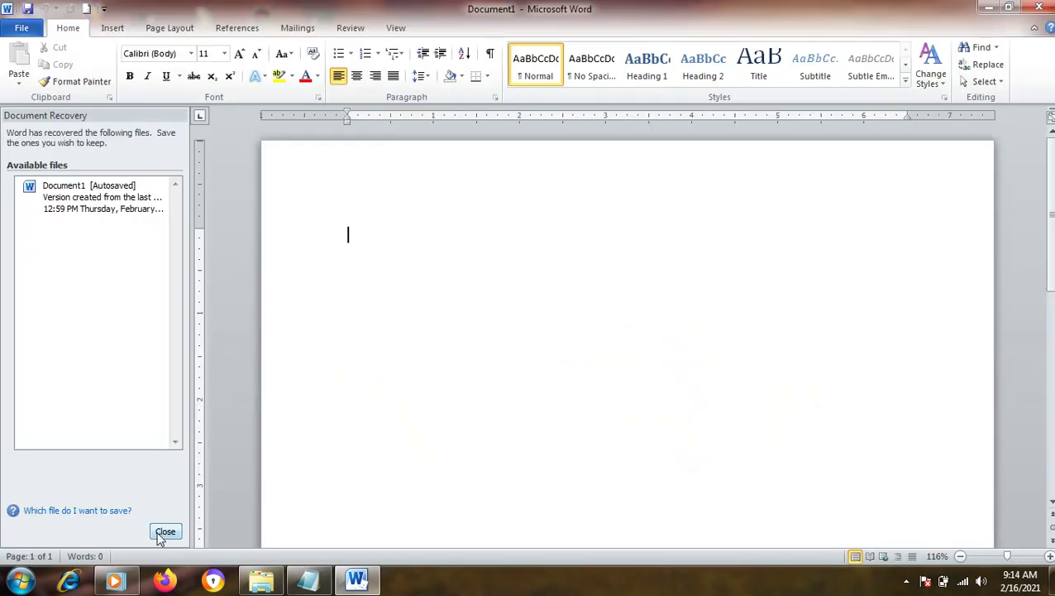
pyautogui.click(162, 534)
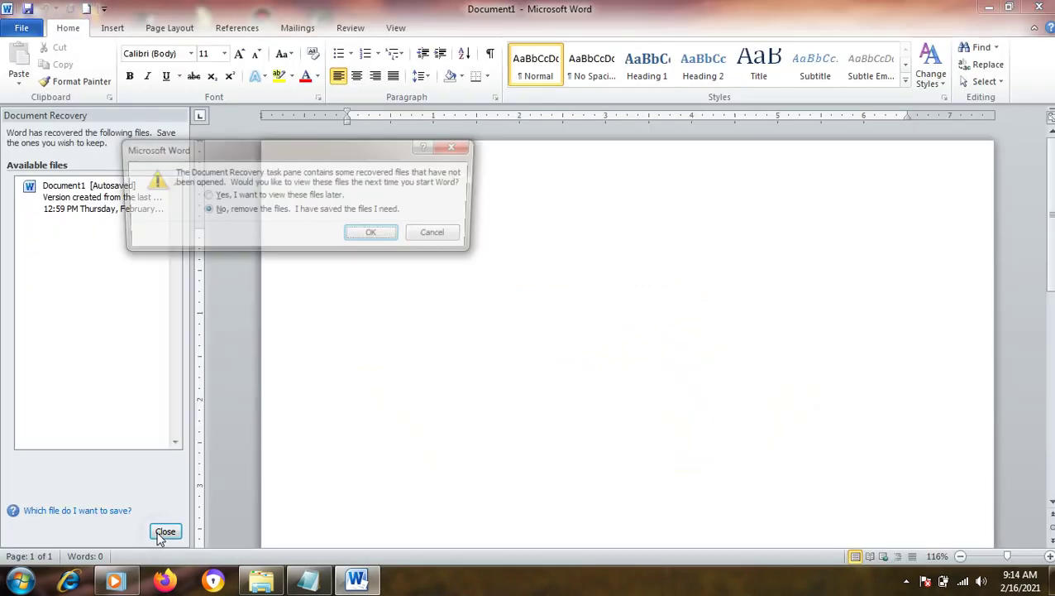
pyautogui.click(374, 232)
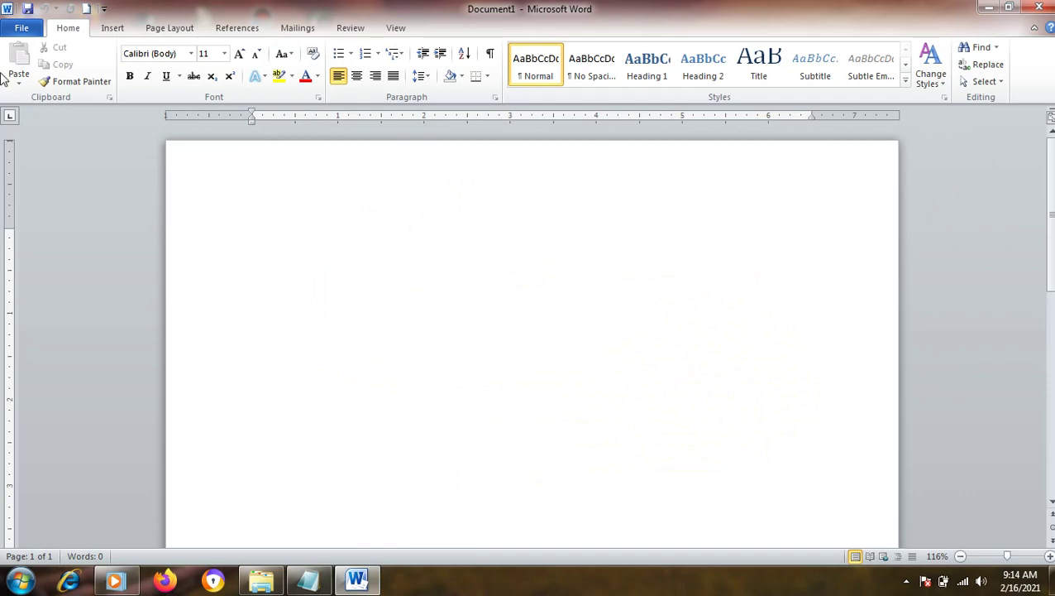
# Step: Enable 'Show text boundaries' in Word's Advanced options
pyautogui.click(22, 31)
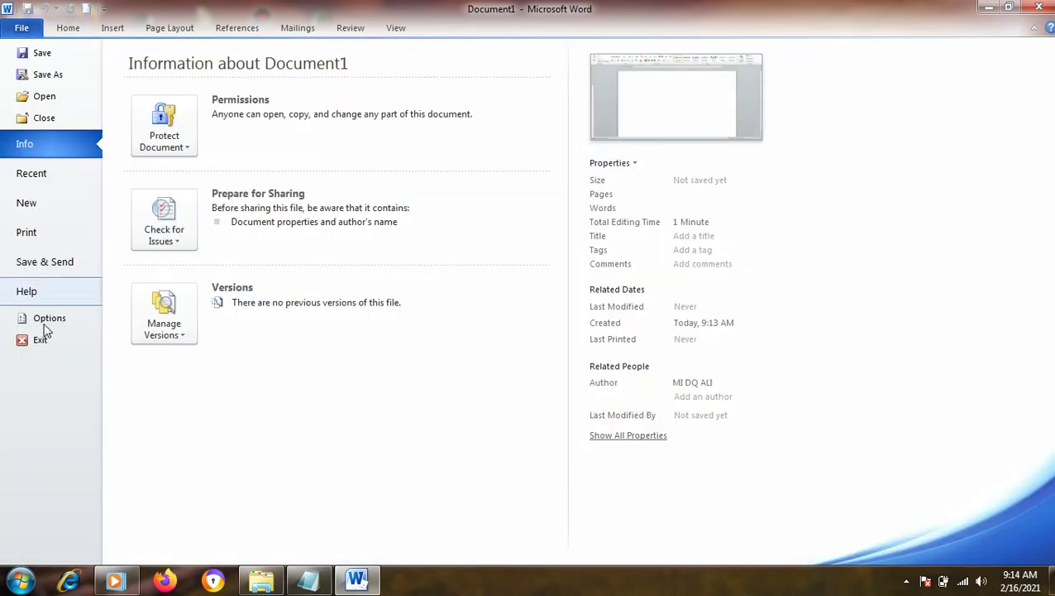
pyautogui.click(46, 321)
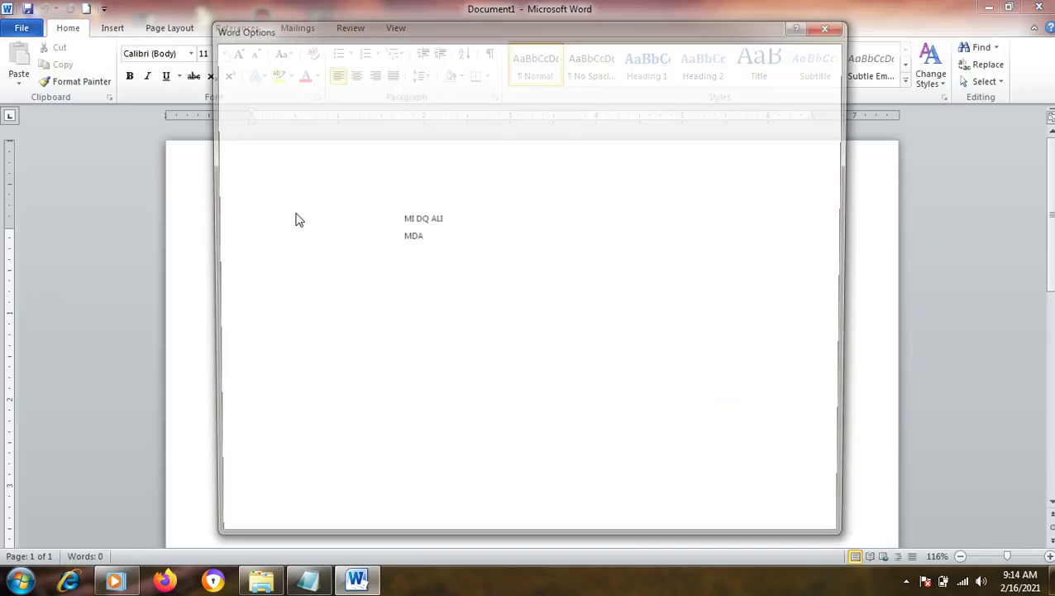
pyautogui.click(244, 163)
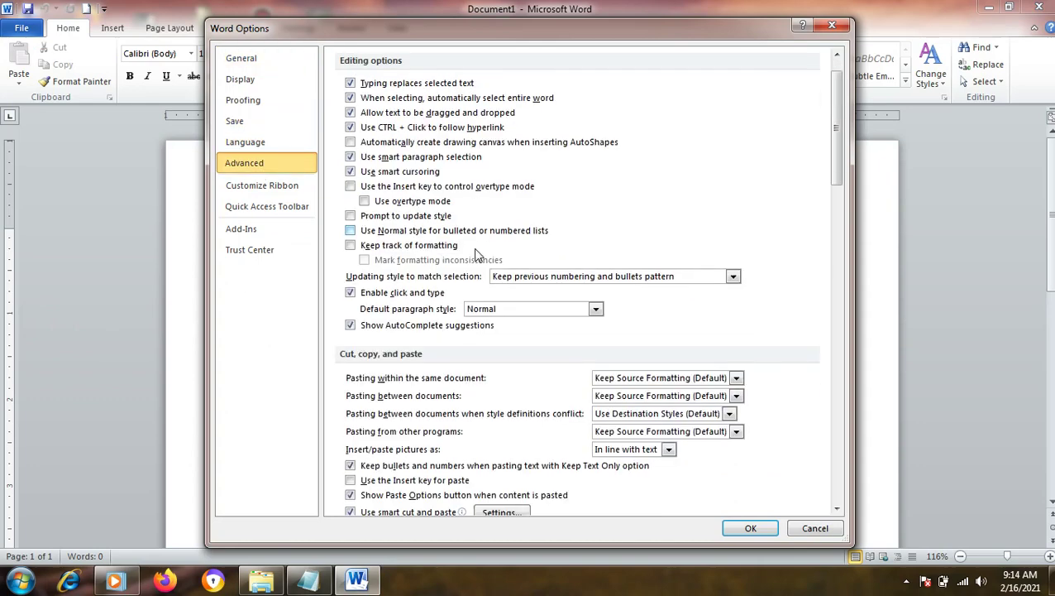
pyautogui.scroll(-5, 397, 323)
pyautogui.scroll(-5, 377, 323)
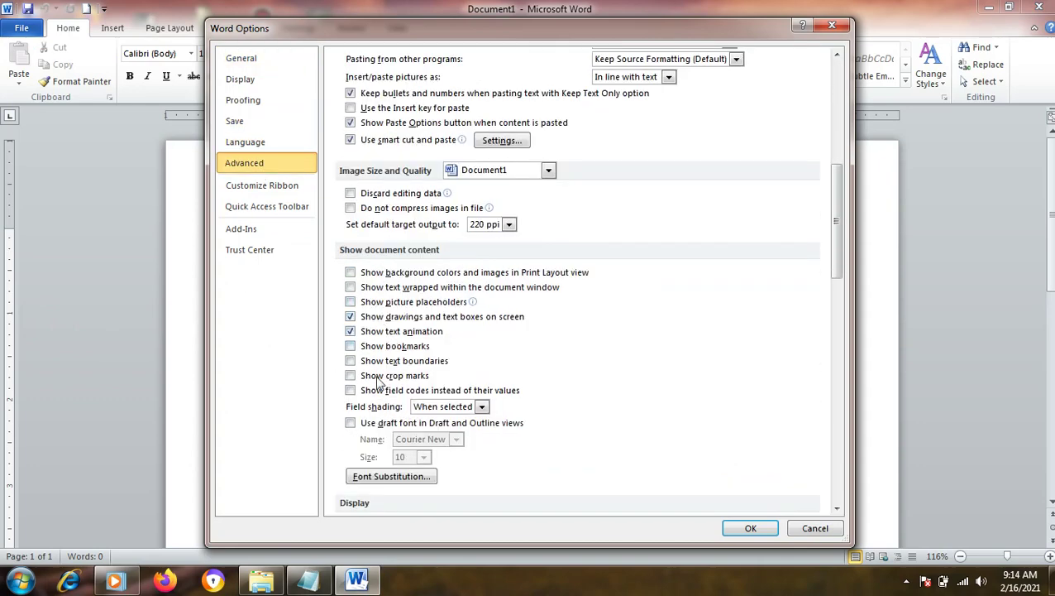
pyautogui.click(352, 361)
pyautogui.click(750, 527)
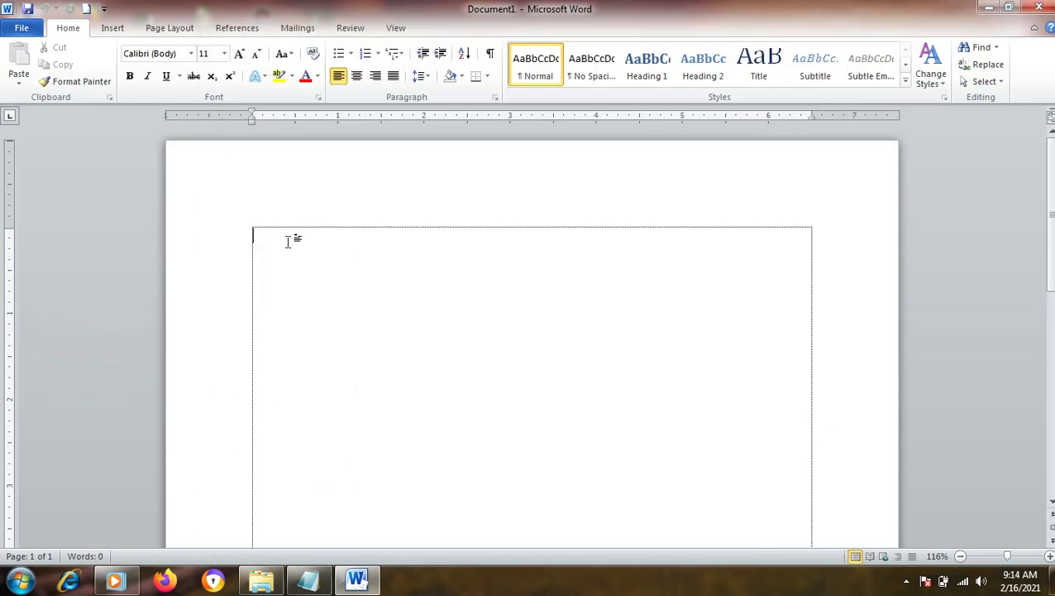
# Step: In Notepad, add the note about setting margin and paper in the page layout group, then minimize it
pyautogui.click(322, 583)
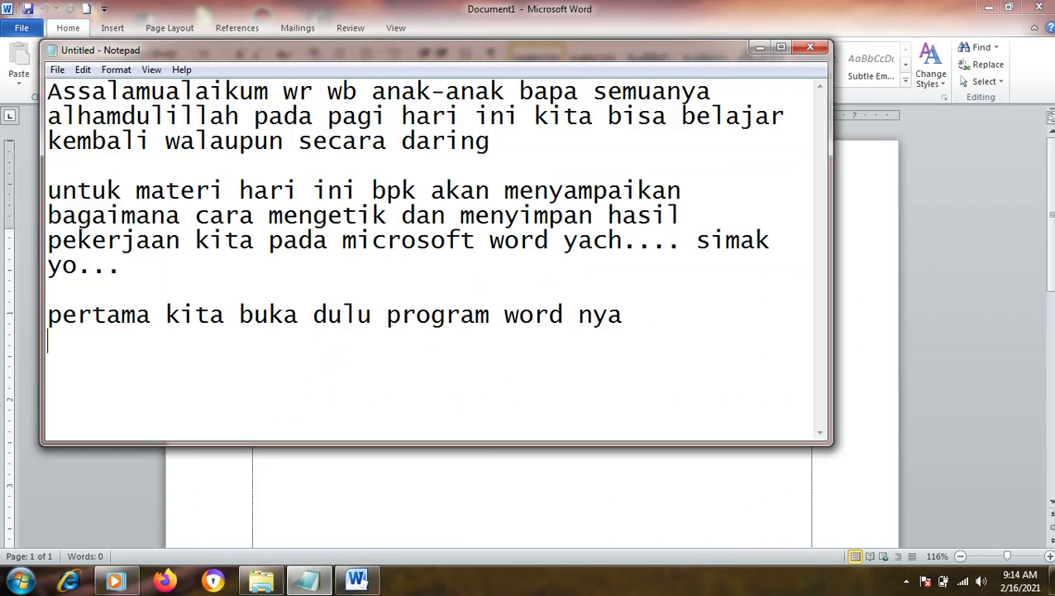
pyautogui.write('sebelum k')
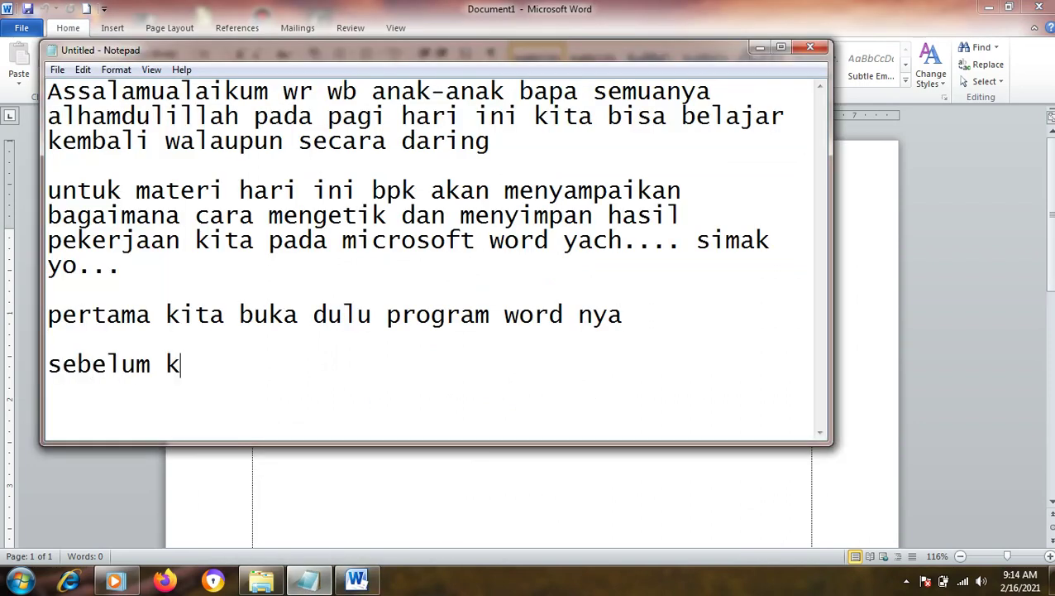
pyautogui.write('ita menget')
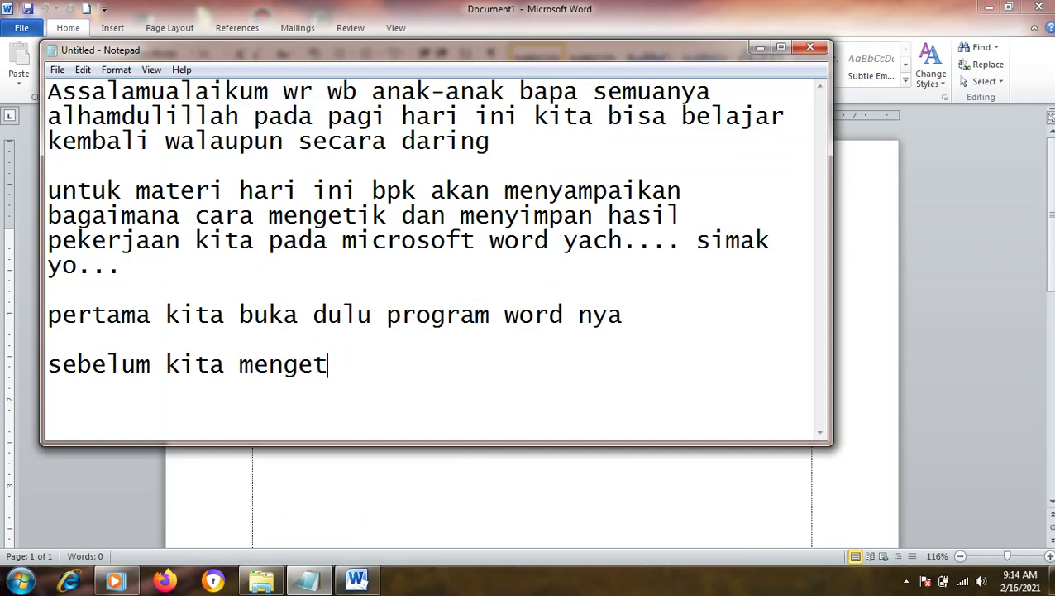
pyautogui.write('ik atur terl')
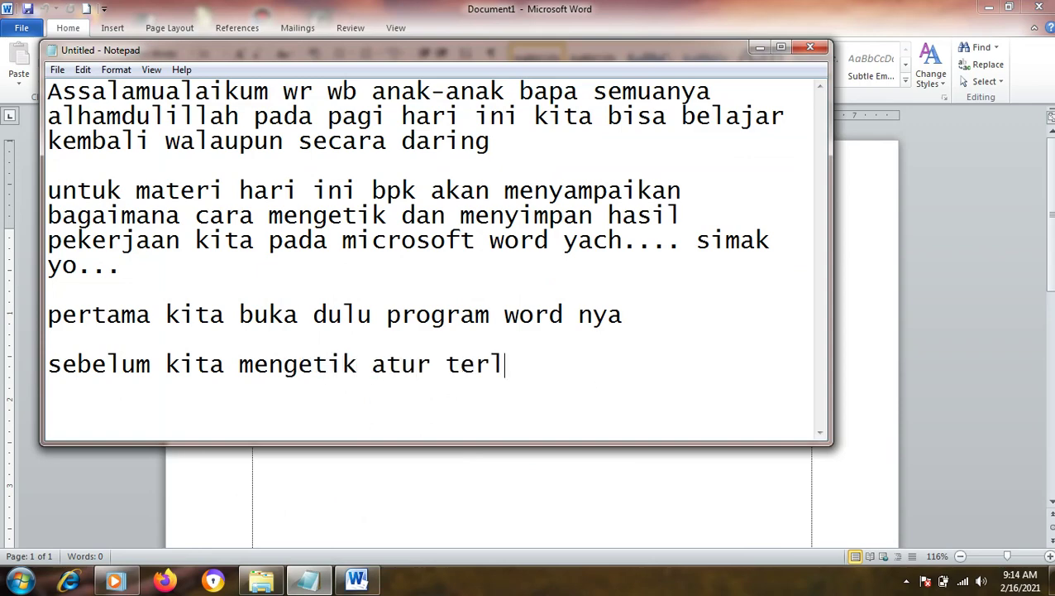
pyautogui.write('ebih dahulu')
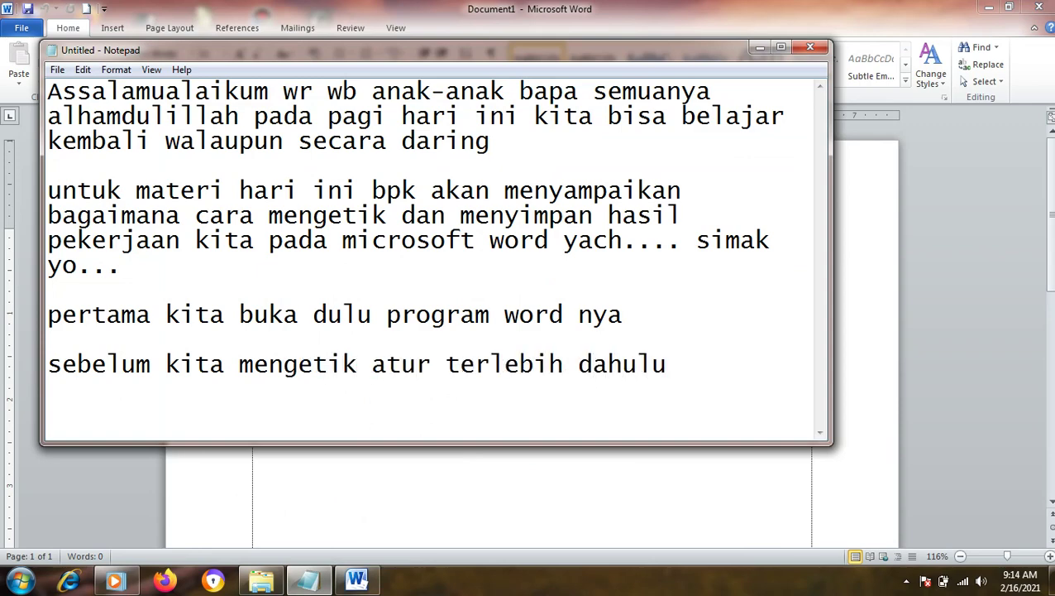
pyautogui.write(' margin da')
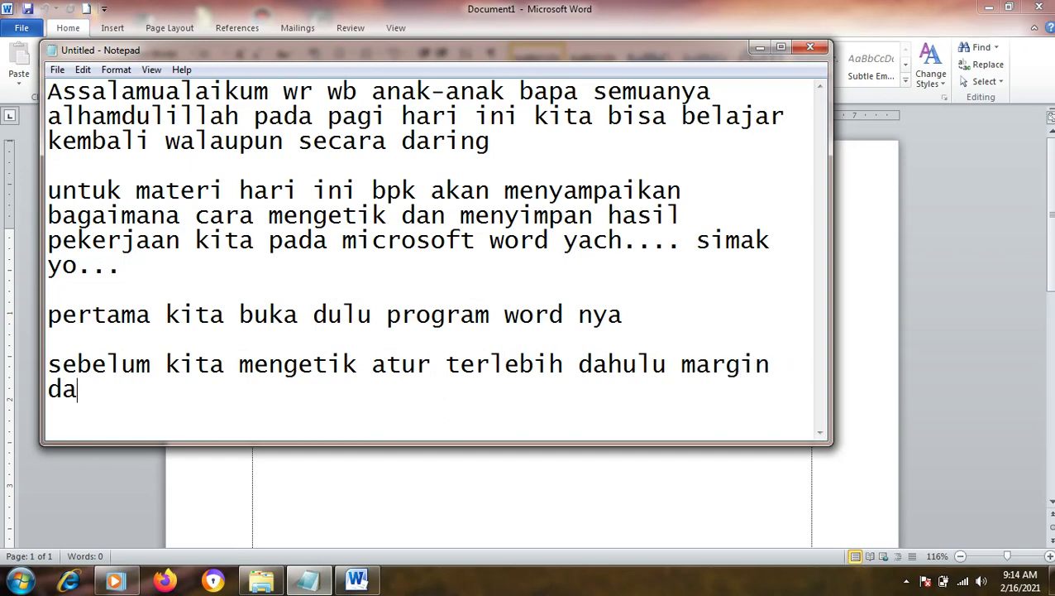
pyautogui.write('n kertas p')
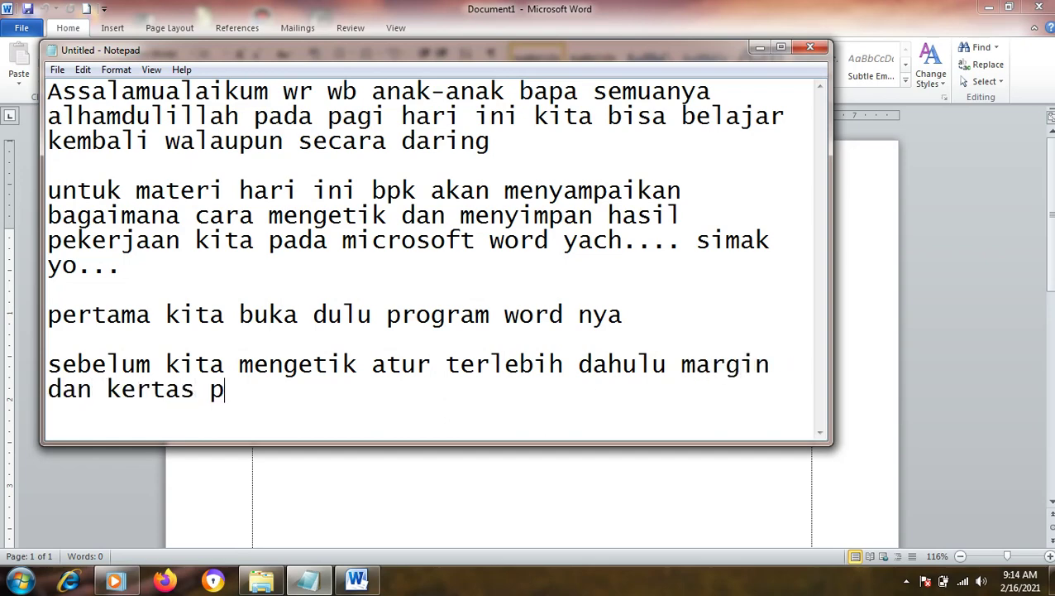
pyautogui.write('ada grup p')
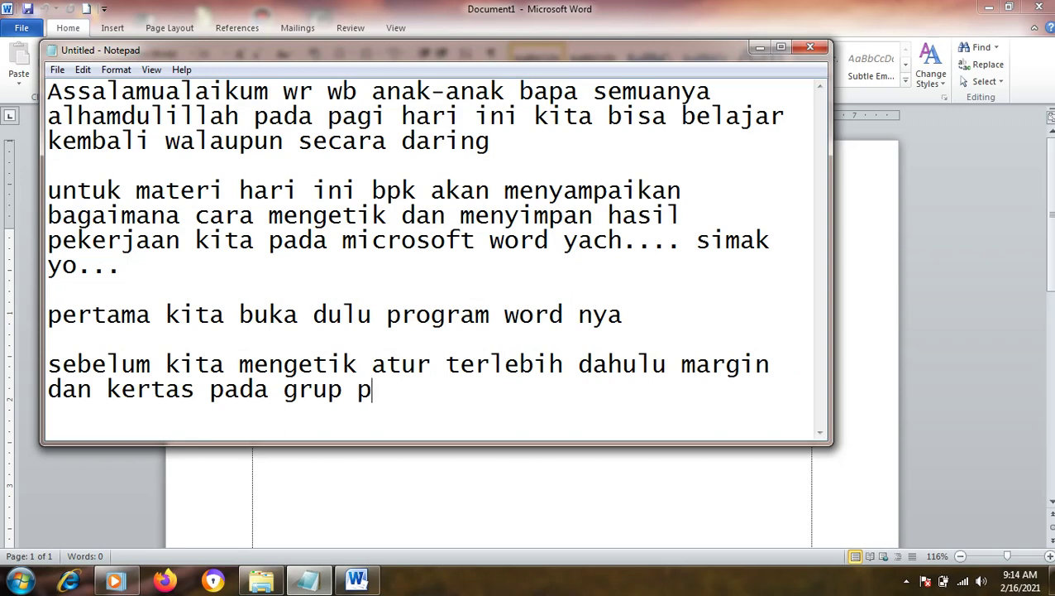
pyautogui.write('age lay')
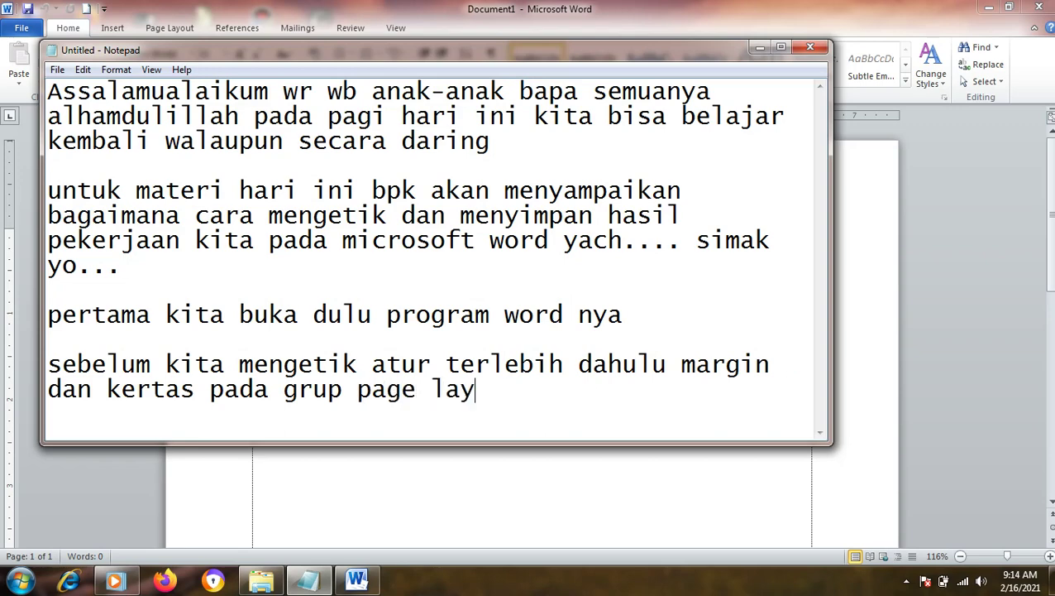
pyautogui.write('out')
pyautogui.click(760, 48)
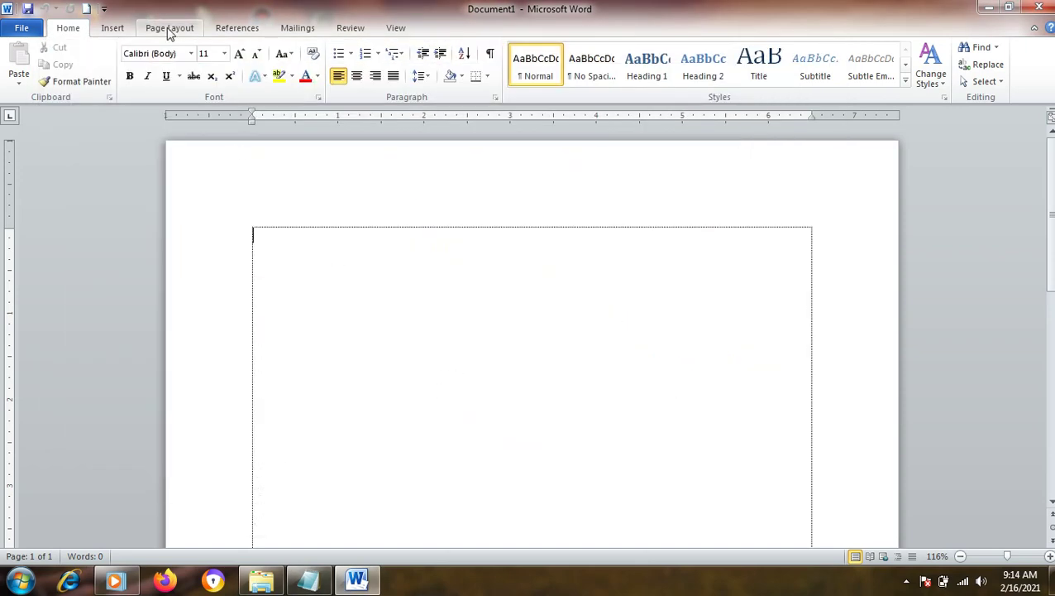
# Step: Open Page Setup and review its Margins tab, currently 1-inch margins in portrait
pyautogui.click(166, 29)
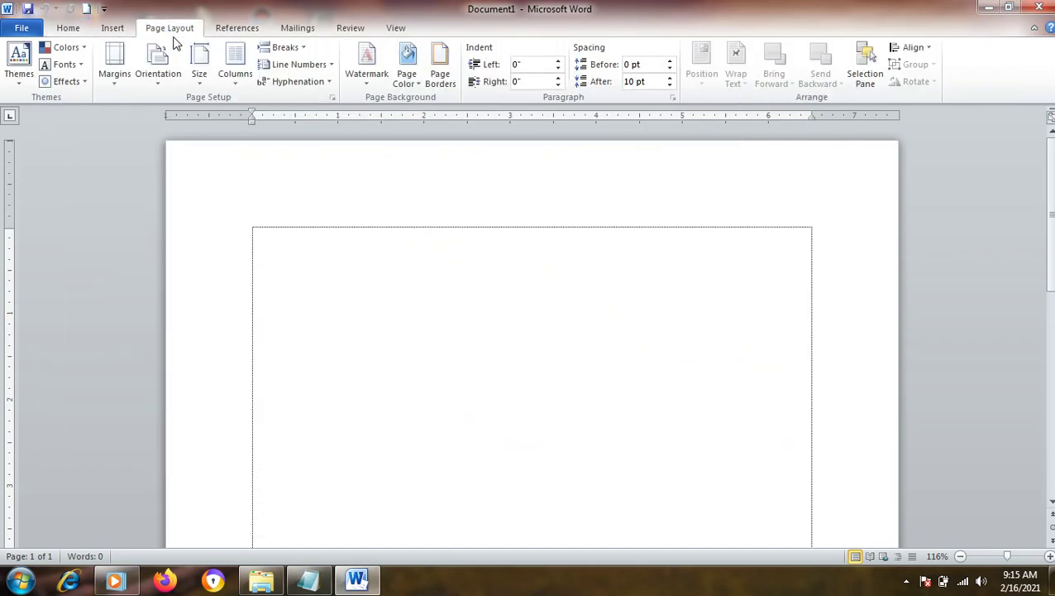
pyautogui.click(331, 98)
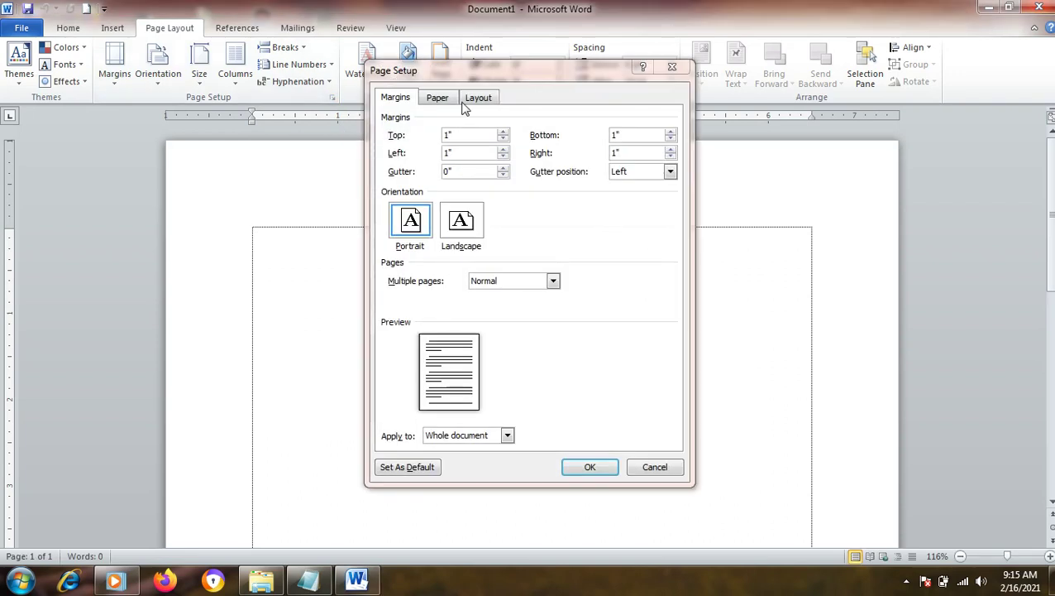
pyautogui.click(437, 98)
pyautogui.click(396, 97)
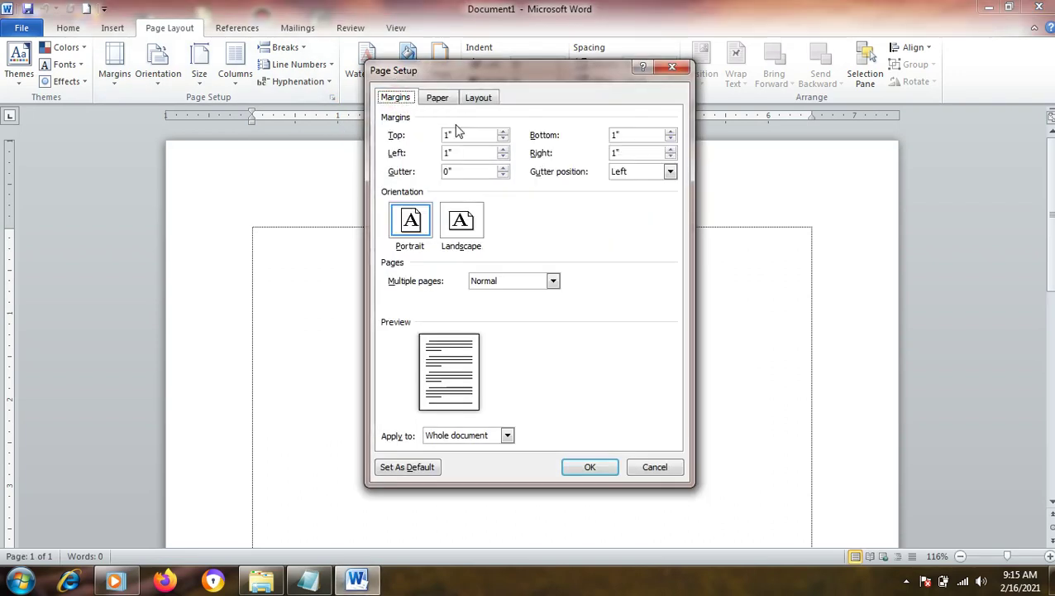
pyautogui.click(443, 99)
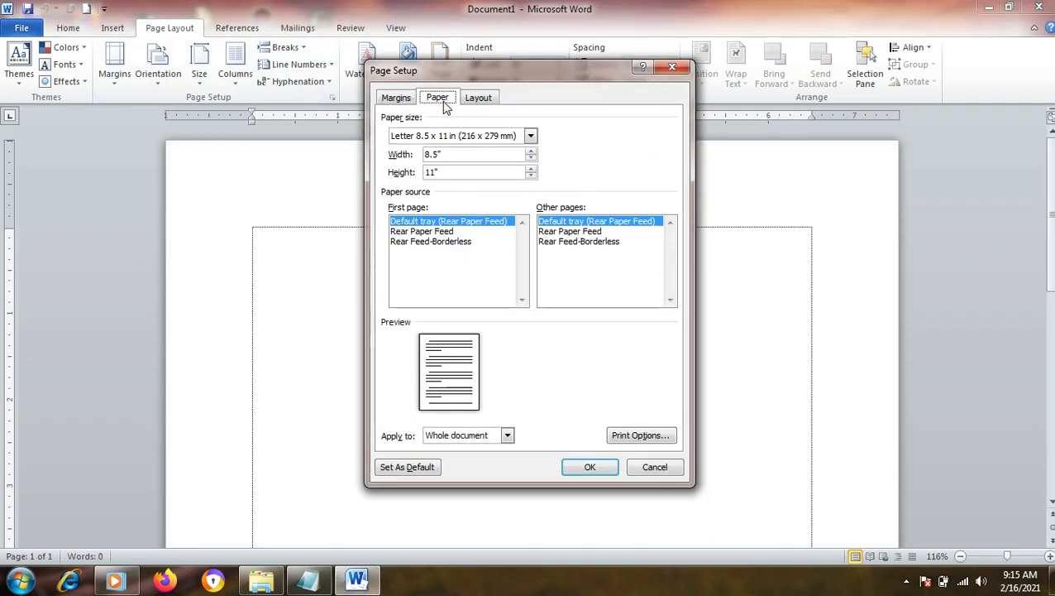
pyautogui.click(397, 98)
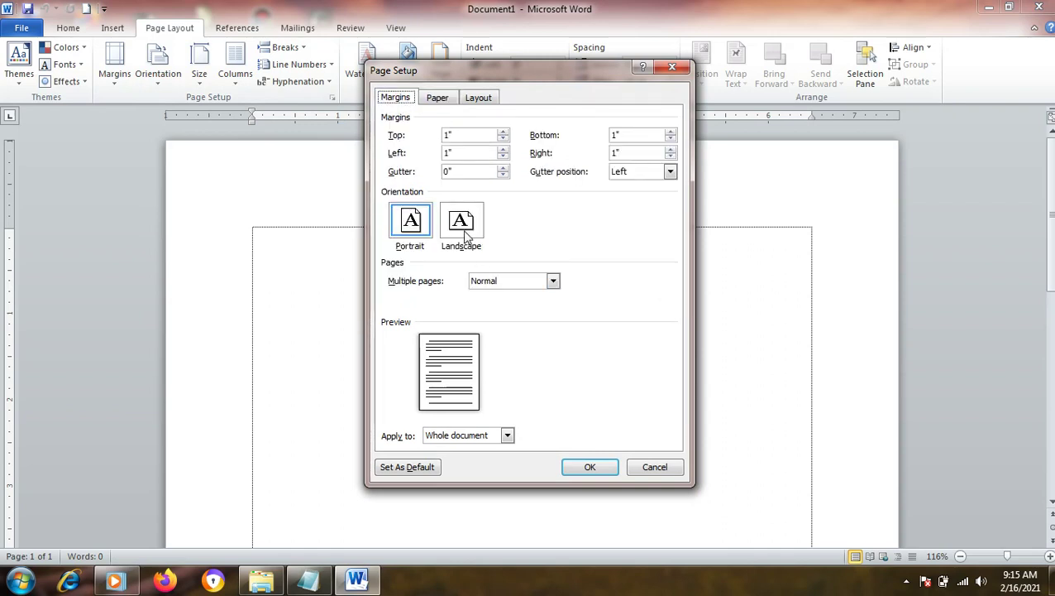
pyautogui.click(464, 136)
pyautogui.click(308, 581)
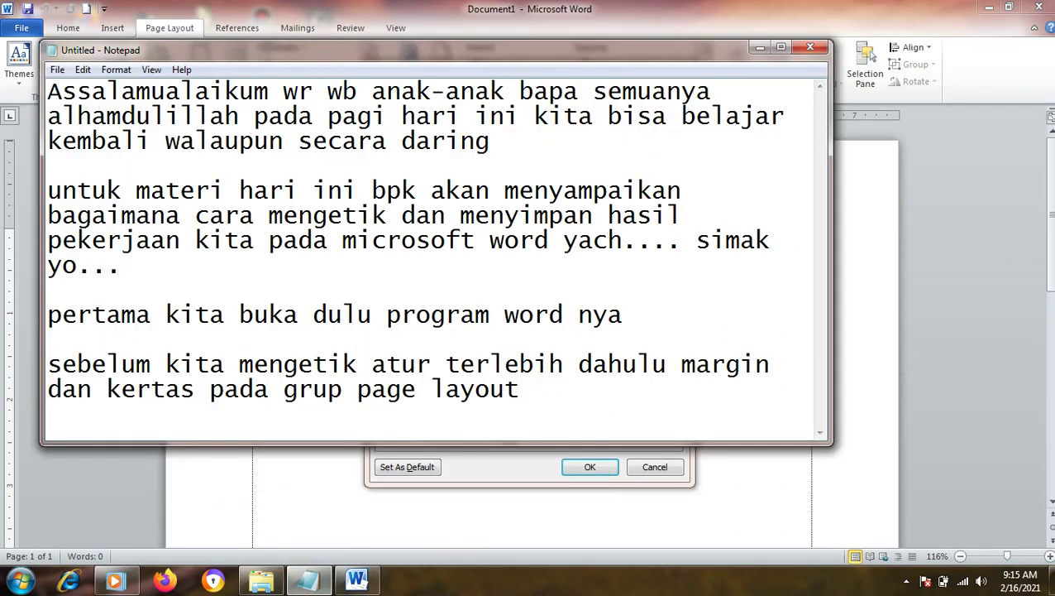
# Step: On a new line in Notepad, type 'biasanya untuk satuan'
pyautogui.press('Return')
pyautogui.press('Return')
pyautogui.write('biasanya ktia')
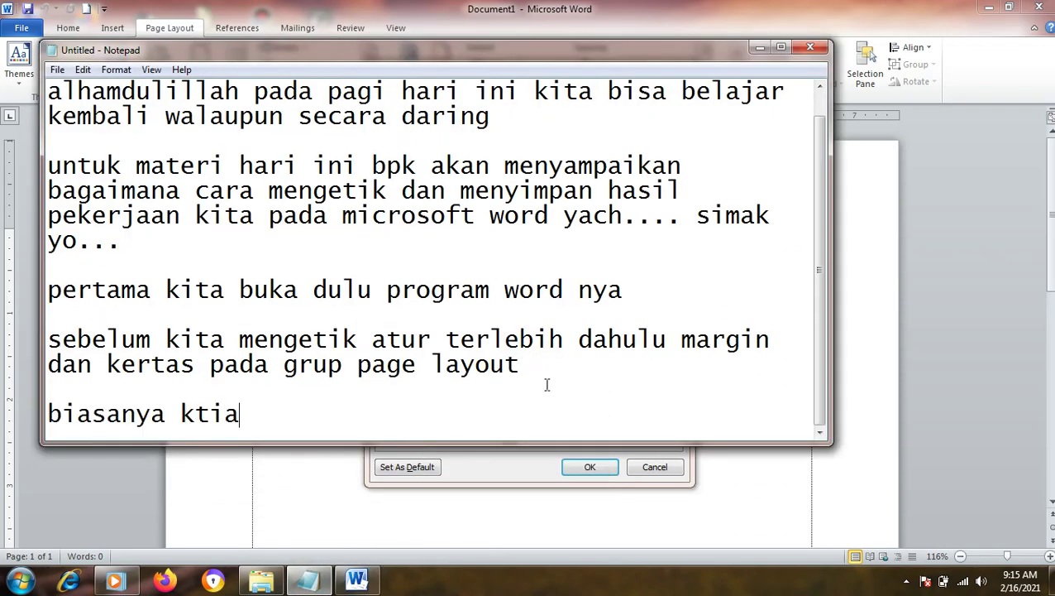
pyautogui.press('BackSpace')
pyautogui.press('BackSpace')
pyautogui.press('BackSpace')
pyautogui.press('BackSpace')
pyautogui.write('utnu')
pyautogui.press('BackSpace')
pyautogui.press('BackSpace')
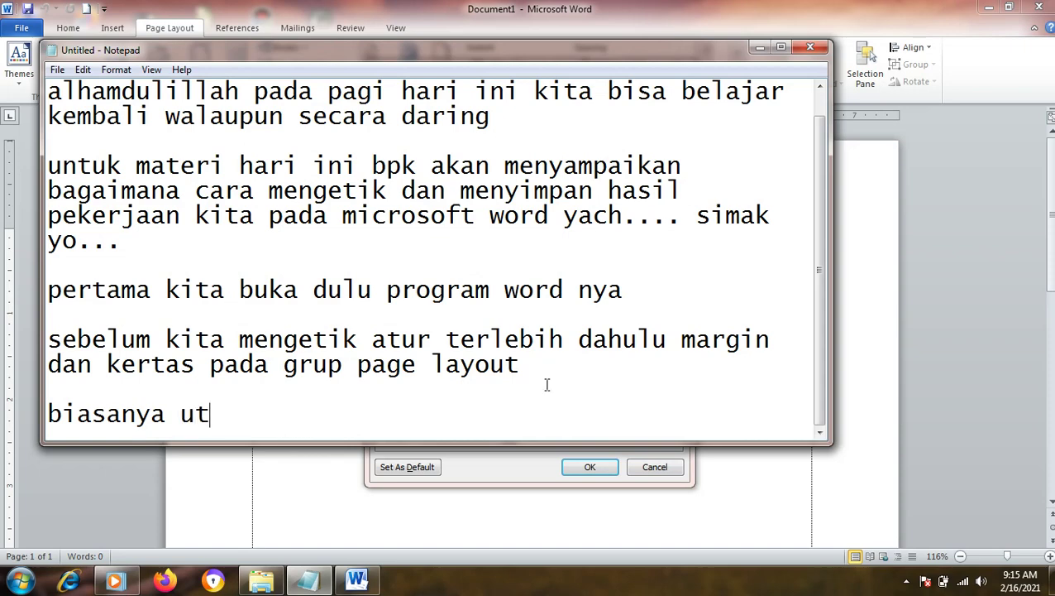
pyautogui.write('ntuk')
pyautogui.write(' satusan')
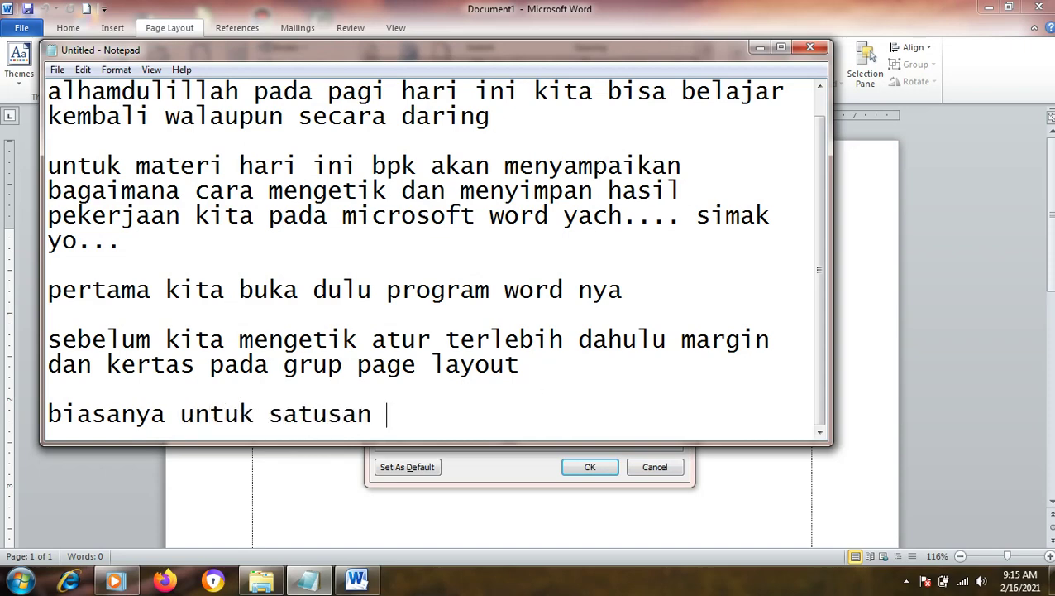
pyautogui.press('BackSpace')
pyautogui.press('BackSpace')
pyautogui.press('BackSpace')
pyautogui.press('BackSpace')
pyautogui.write('an uku')
pyautogui.press('BackSpace')
pyautogui.press('BackSpace')
pyautogui.press('BackSpace')
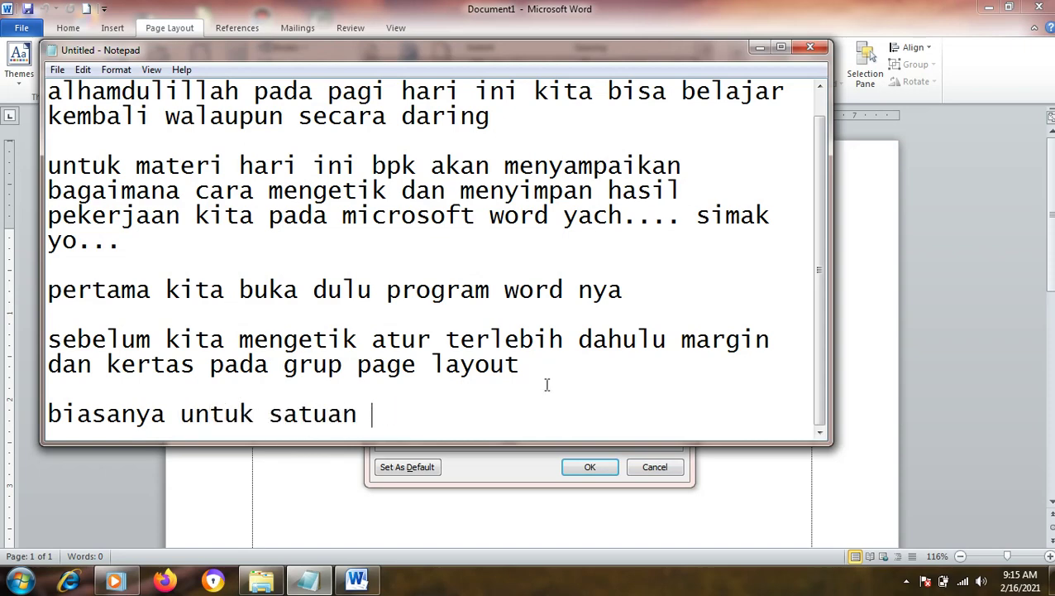
# Step: Continue the note with 'nya cm (centi meter) kita rubah dluu ya'
pyautogui.write('nya dm')
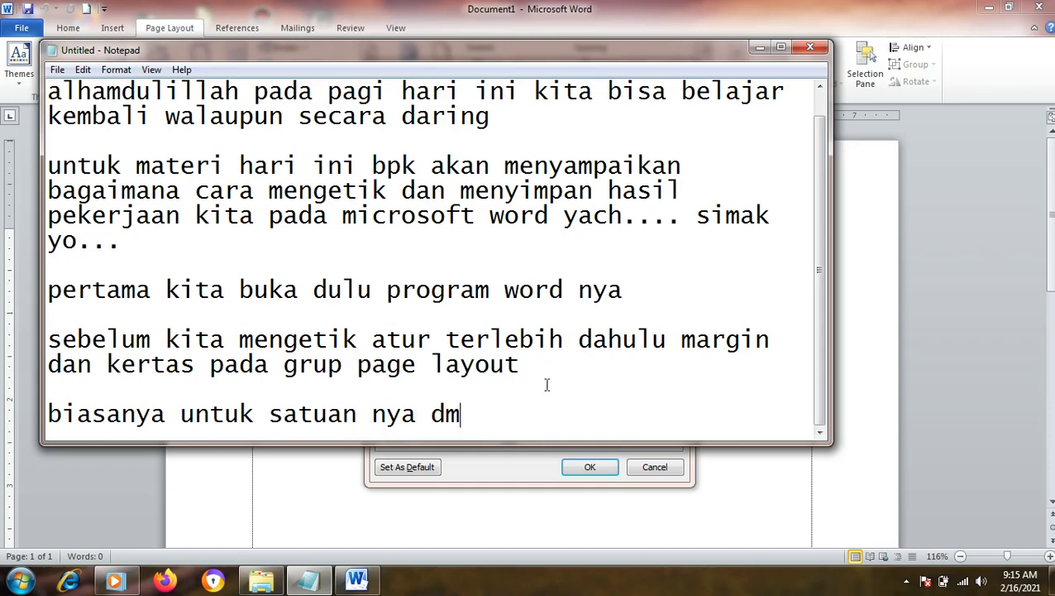
pyautogui.press('BackSpace')
pyautogui.press('BackSpace')
pyautogui.write('cm')
pyautogui.write('(ec')
pyautogui.press('BackSpace')
pyautogui.press('BackSpace')
pyautogui.write('centi ')
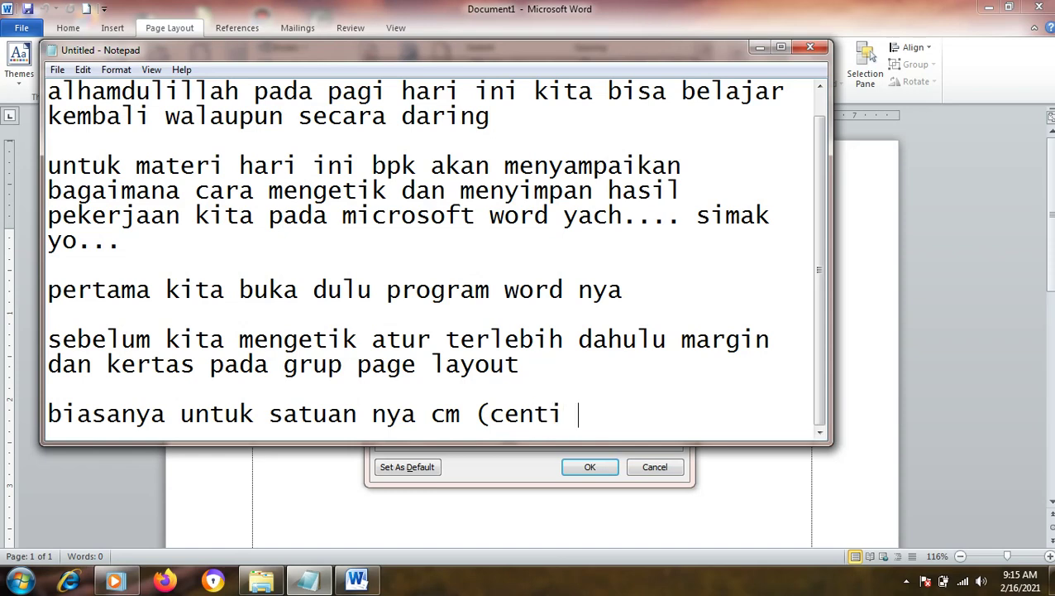
pyautogui.write('mte')
pyautogui.press('BackSpace')
pyautogui.press('BackSpace')
pyautogui.write('etr')
pyautogui.press('BackSpace')
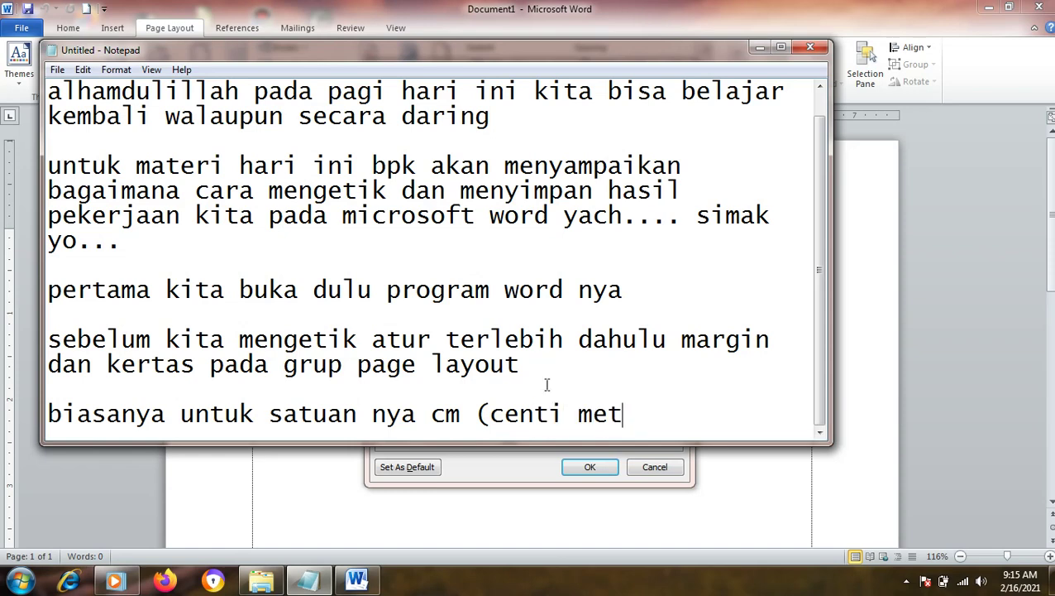
pyautogui.write('er) ')
pyautogui.write('kita rubah ')
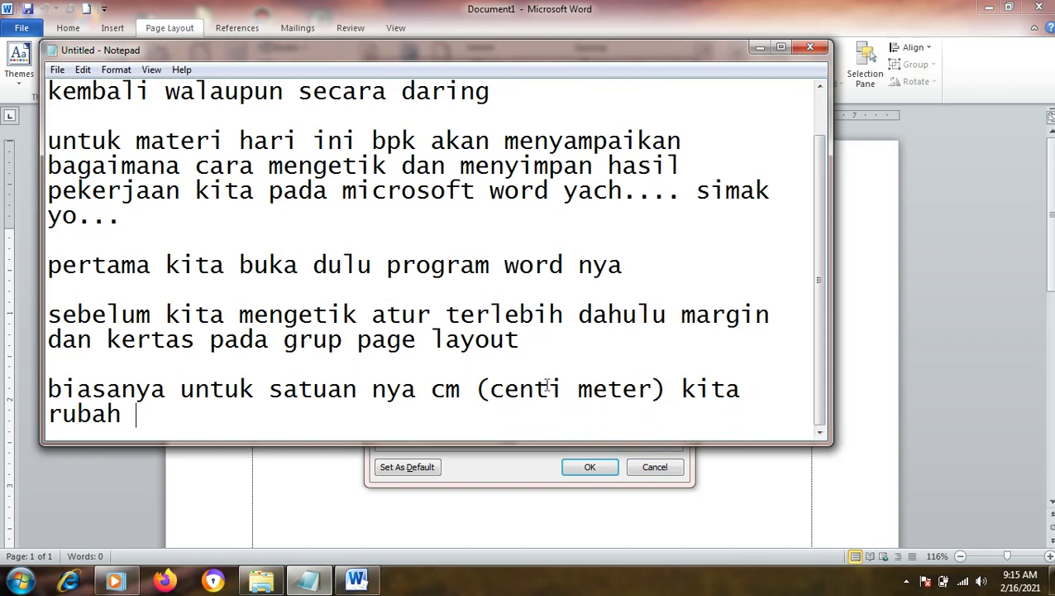
pyautogui.write('dluu ya')
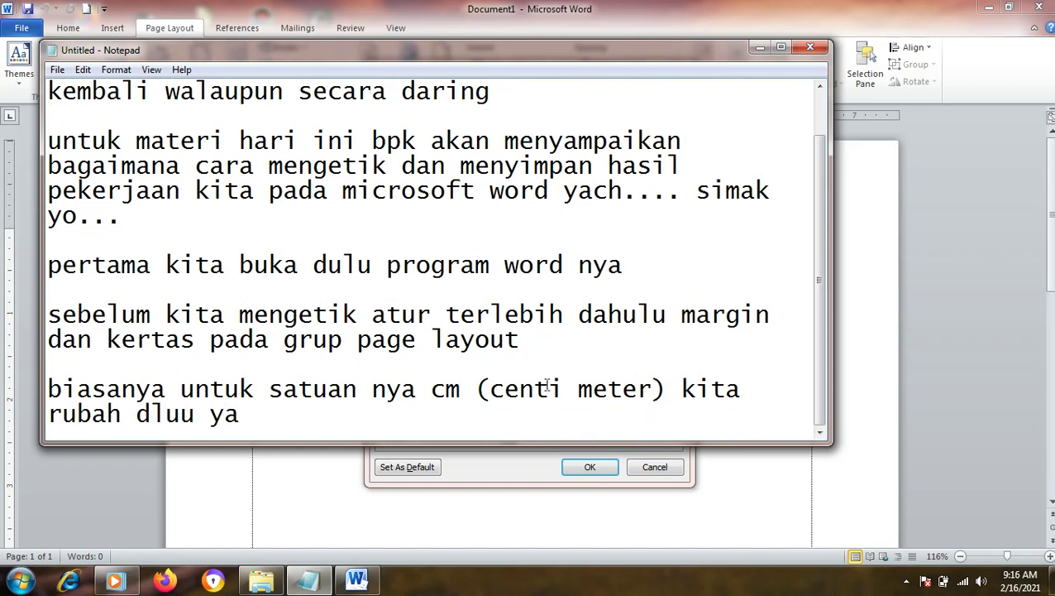
# Step: Close Page Setup and switch Word's measurement units to Centimeters in Advanced options
pyautogui.click(757, 48)
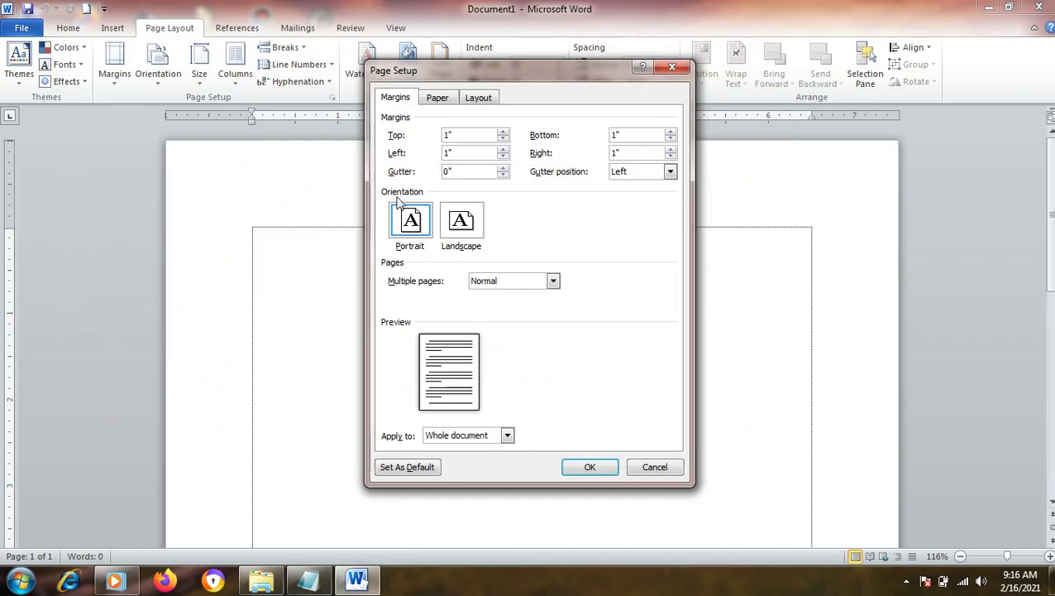
pyautogui.click(673, 66)
pyautogui.click(21, 27)
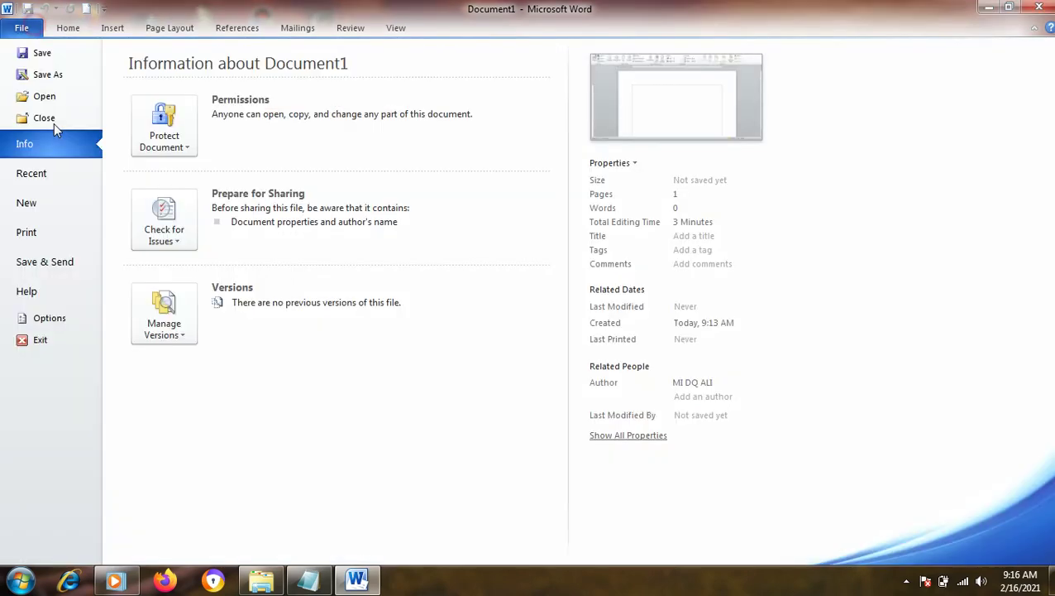
pyautogui.click(49, 317)
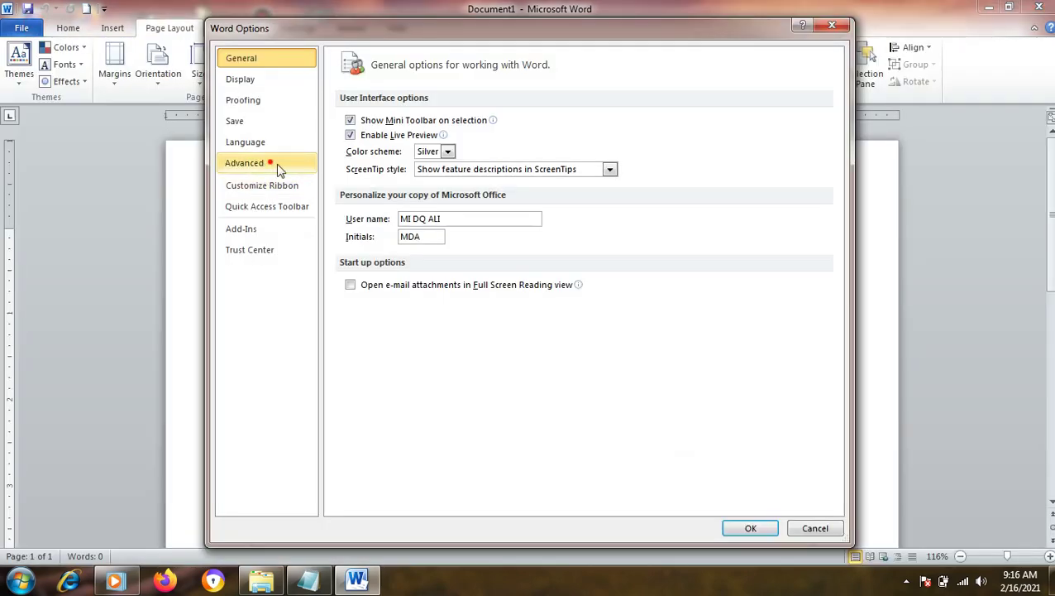
pyautogui.click(277, 165)
pyautogui.scroll(-5, 404, 237)
pyautogui.scroll(-5, 472, 266)
pyautogui.scroll(-3, 538, 282)
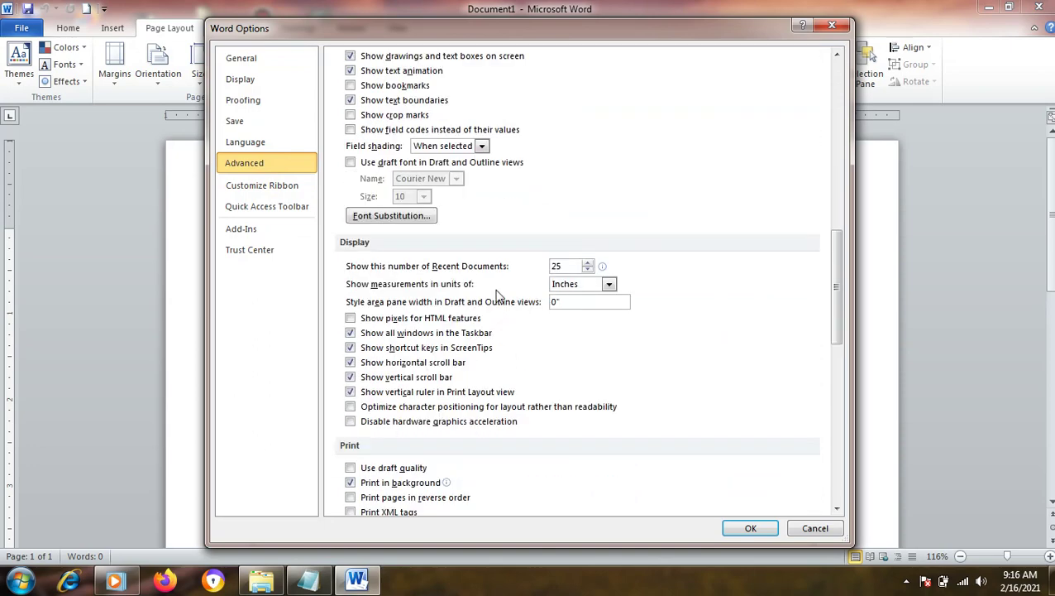
pyautogui.click(579, 287)
pyautogui.click(569, 309)
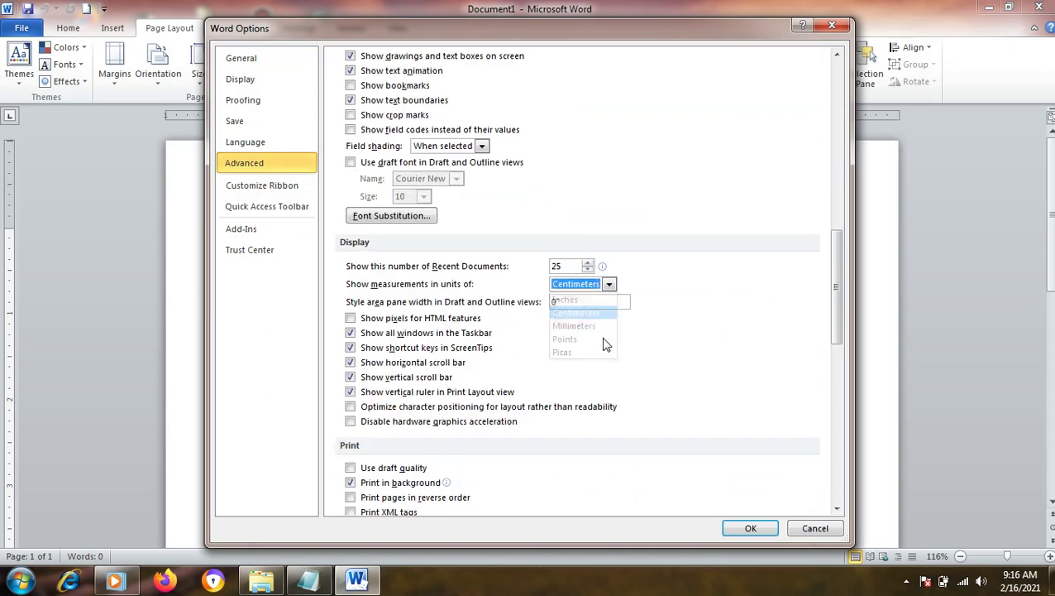
pyautogui.click(740, 525)
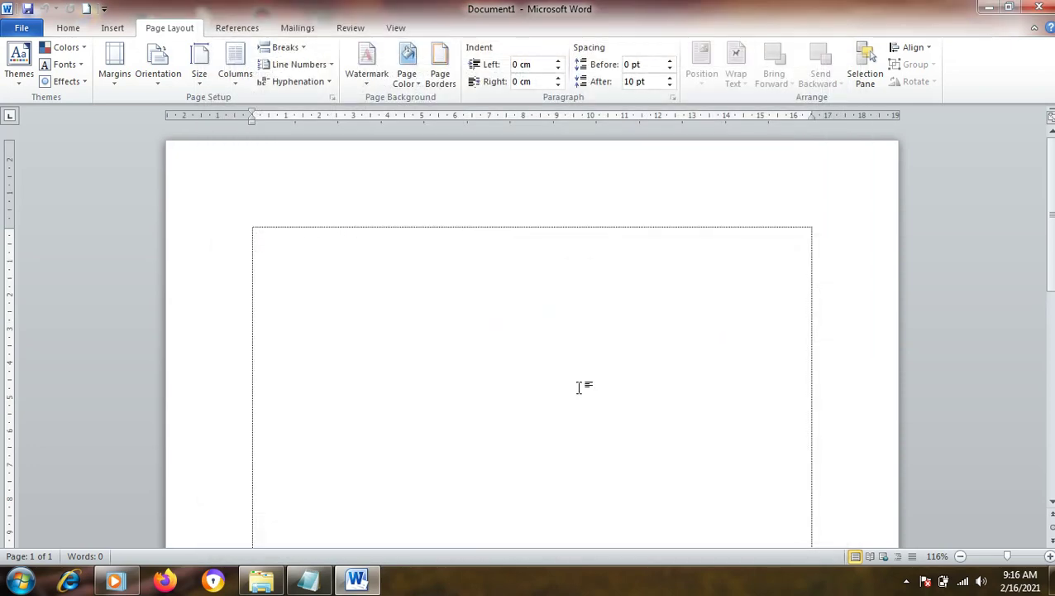
# Step: In Page Setup, set margins to Top 2, Left 3, Bottom 2, Right 2 cm
pyautogui.click(333, 97)
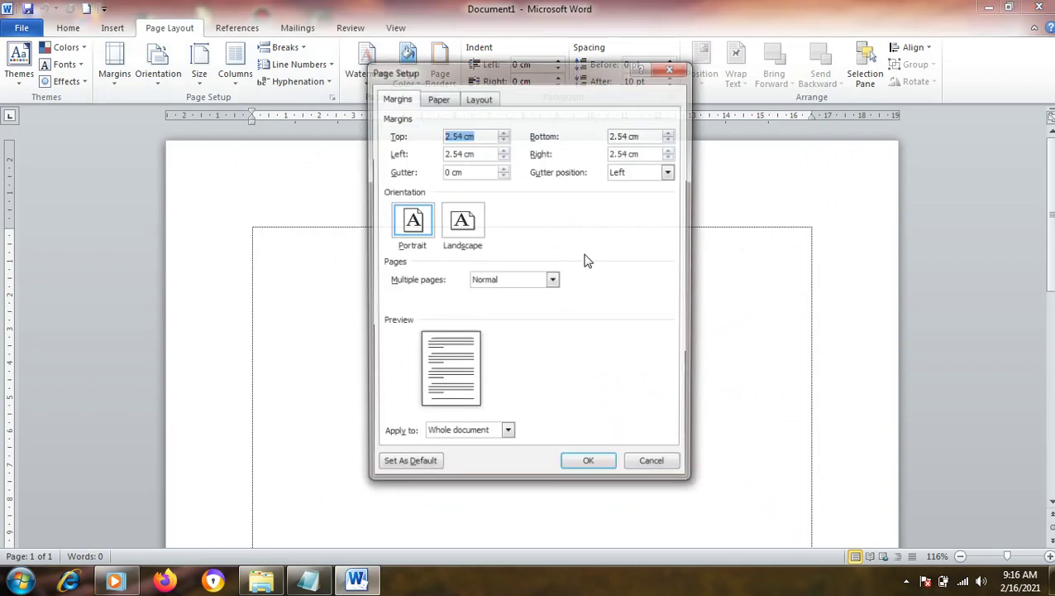
pyautogui.moveTo(461, 135); pyautogui.dragTo(405, 138)
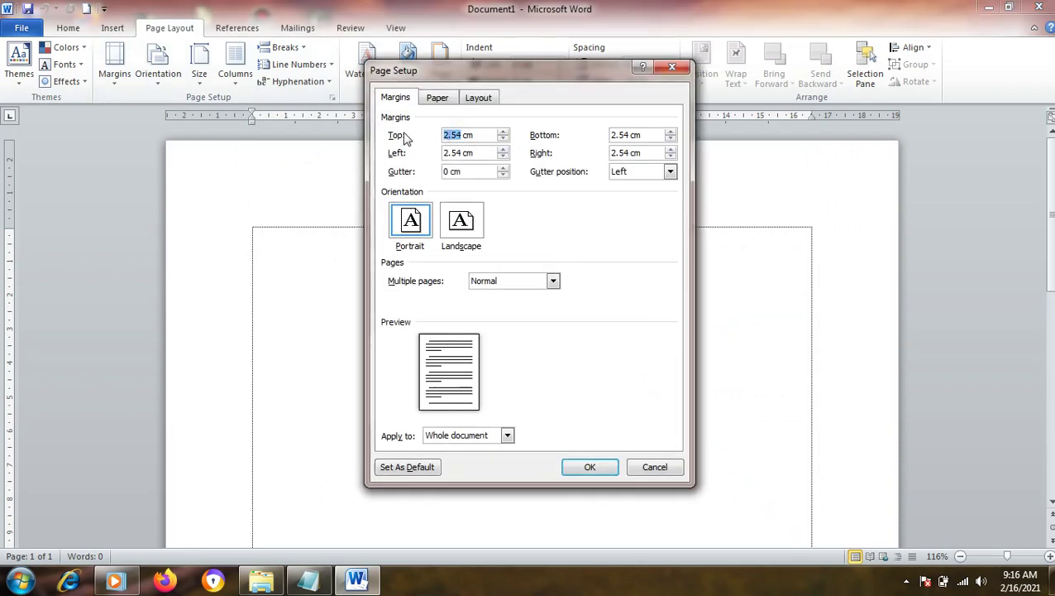
pyautogui.write('2')
pyautogui.moveTo(464, 153); pyautogui.dragTo(427, 157)
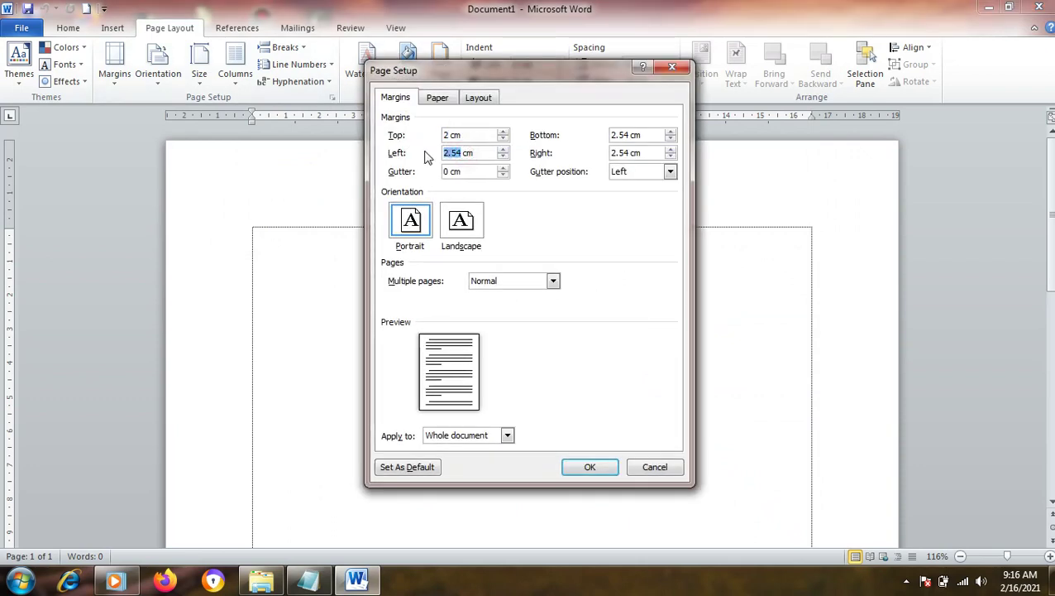
pyautogui.write('3')
pyautogui.moveTo(629, 135); pyautogui.dragTo(519, 150)
pyautogui.write('2')
pyautogui.moveTo(637, 152); pyautogui.dragTo(606, 158)
pyautogui.write('2')
# Step: Choose A4 paper size and apply the page setup
pyautogui.click(449, 106)
pyautogui.click(430, 137)
pyautogui.scroll(2, 436, 166)
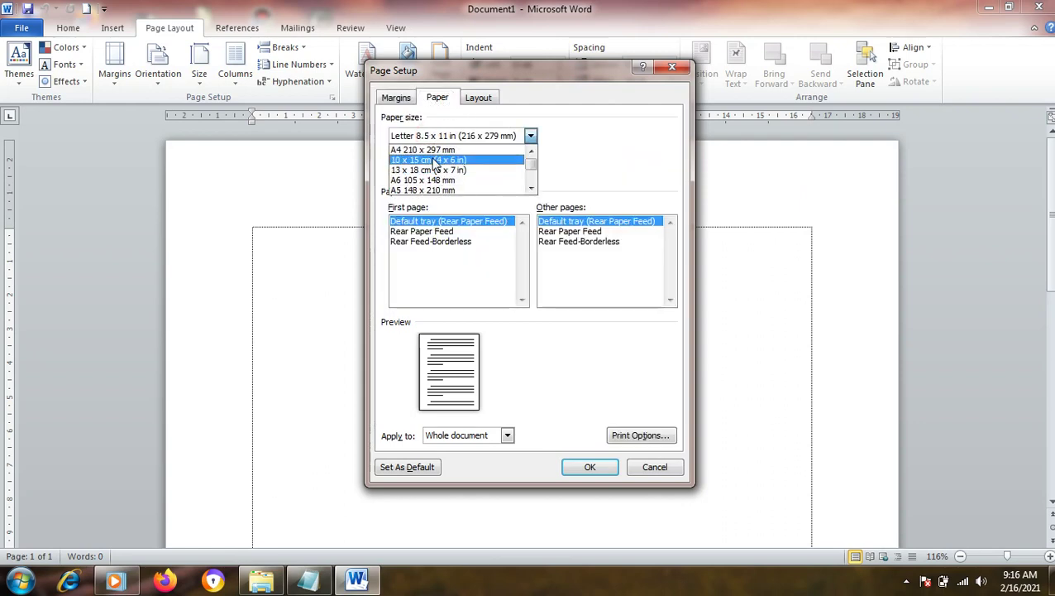
pyautogui.click(430, 150)
pyautogui.click(399, 99)
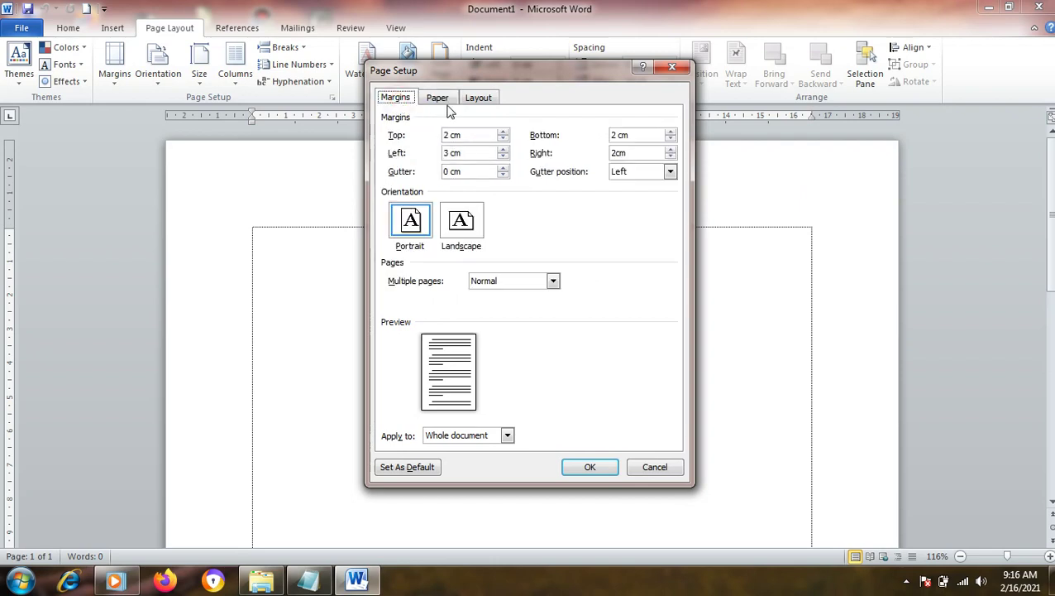
pyautogui.click(439, 97)
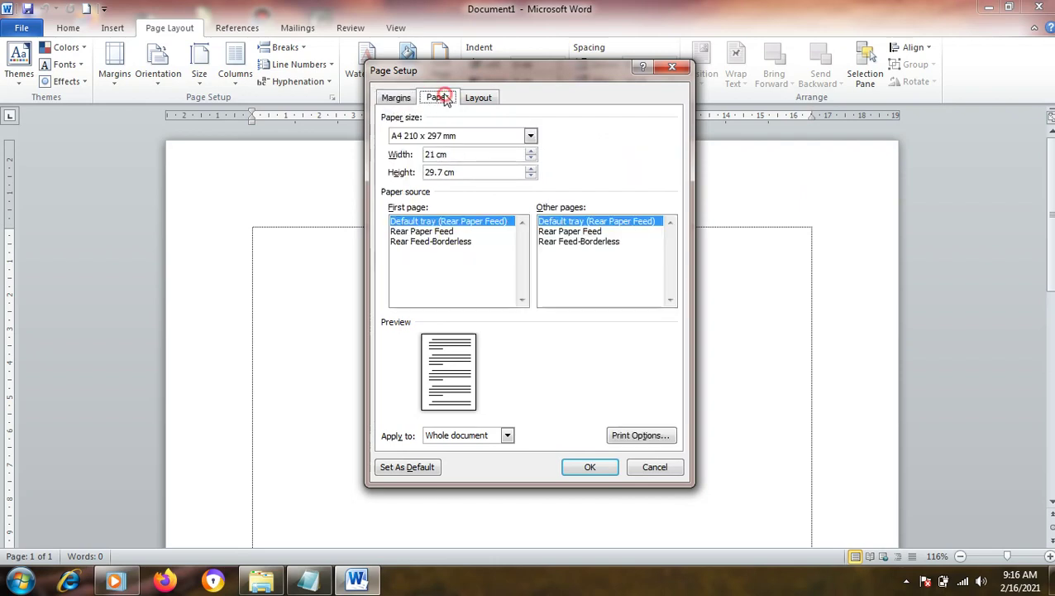
pyautogui.click(589, 467)
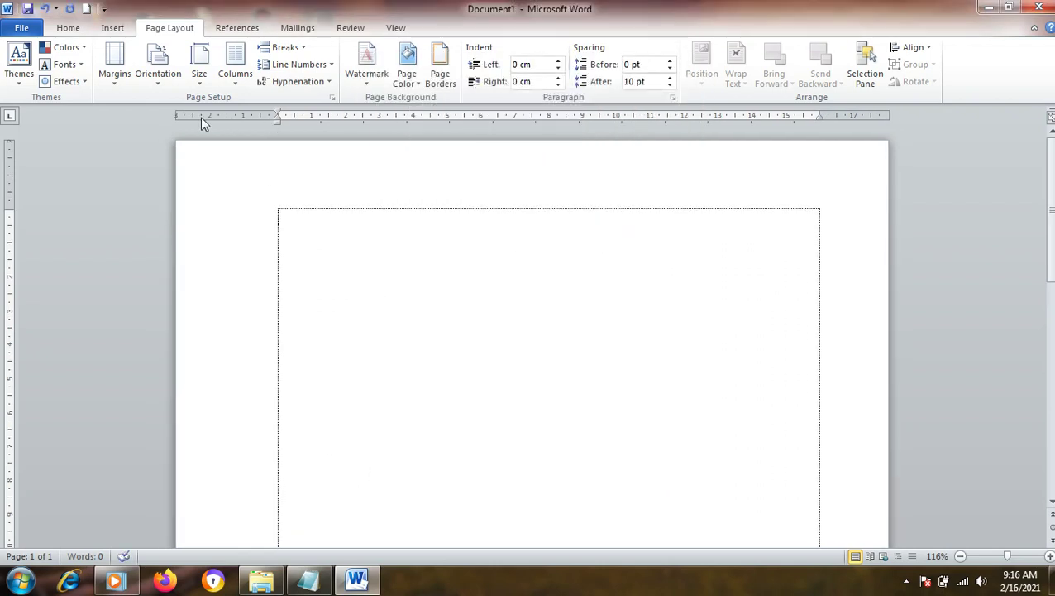
pyautogui.click(326, 571)
# Step: Add the note 'jika sudah diatur margin dan kertasnya kita mulai mengetik ya', then minimize Notepad
pyautogui.press('Return')
pyautogui.press('Return')
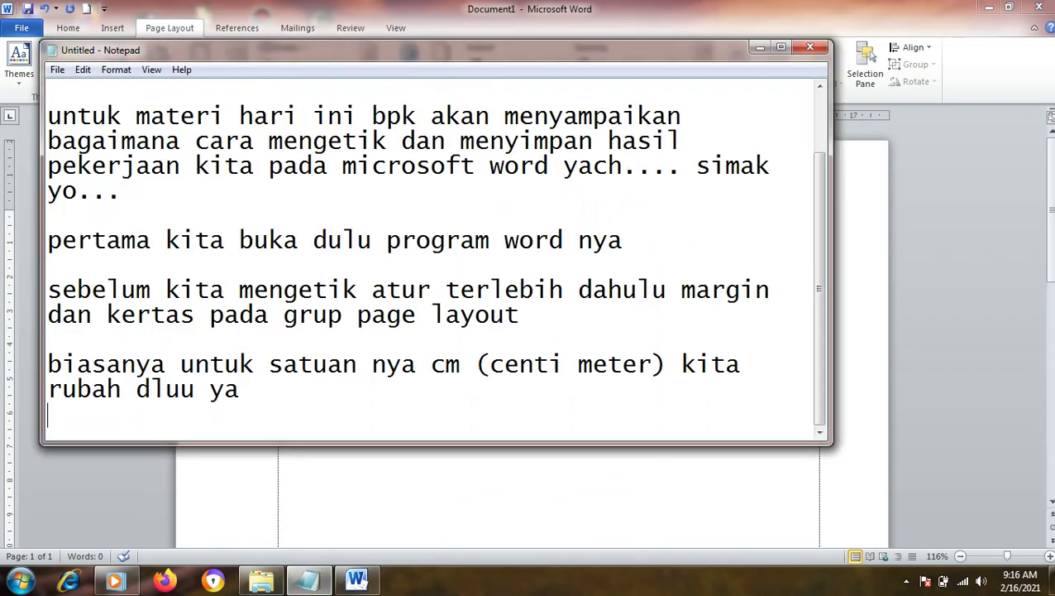
pyautogui.write('jika ')
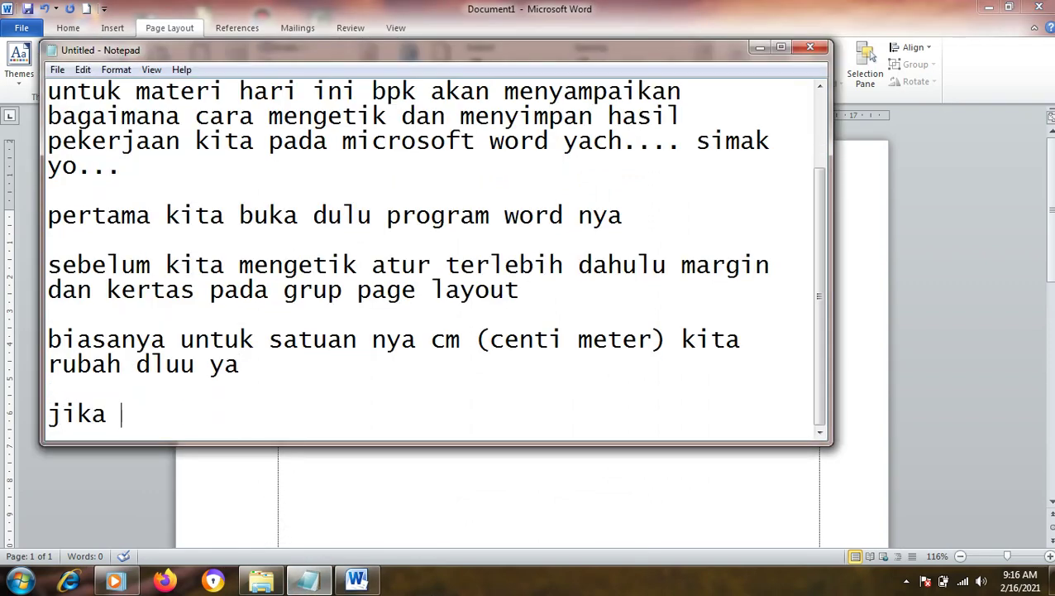
pyautogui.write('sudah diat')
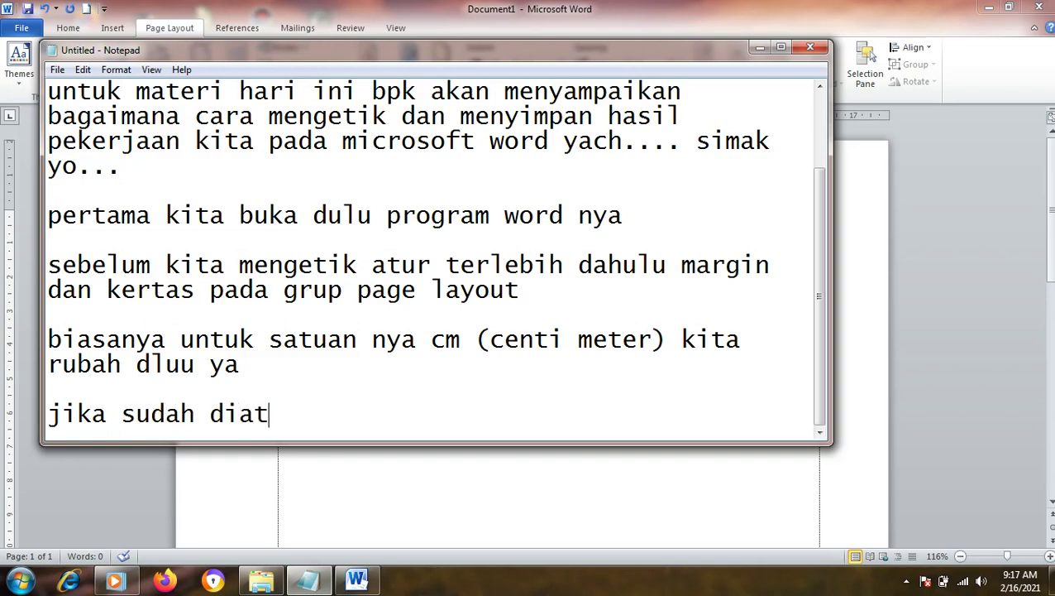
pyautogui.write('ur margin d')
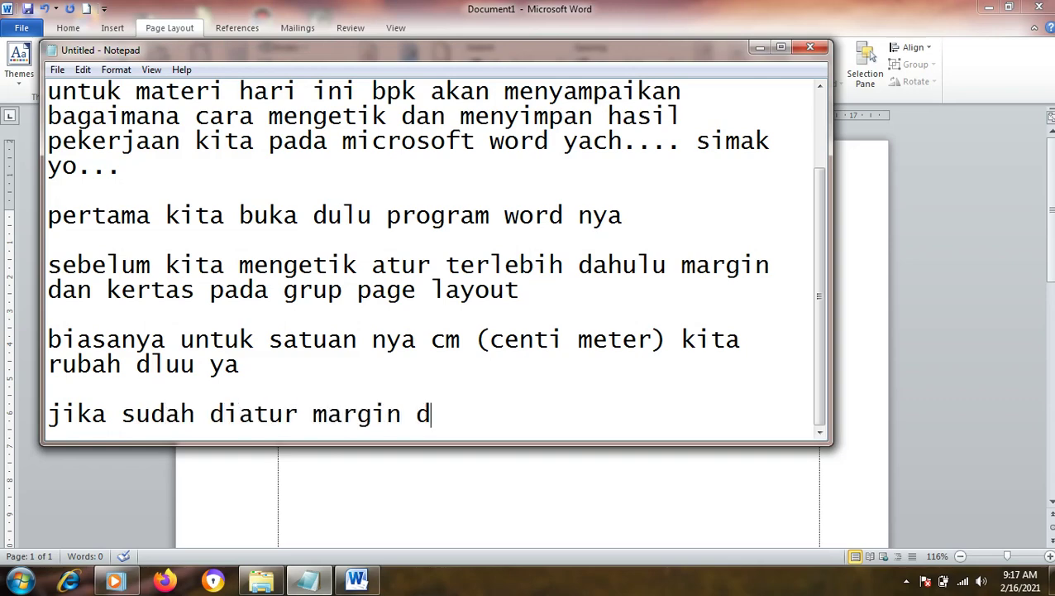
pyautogui.write('an kertasny')
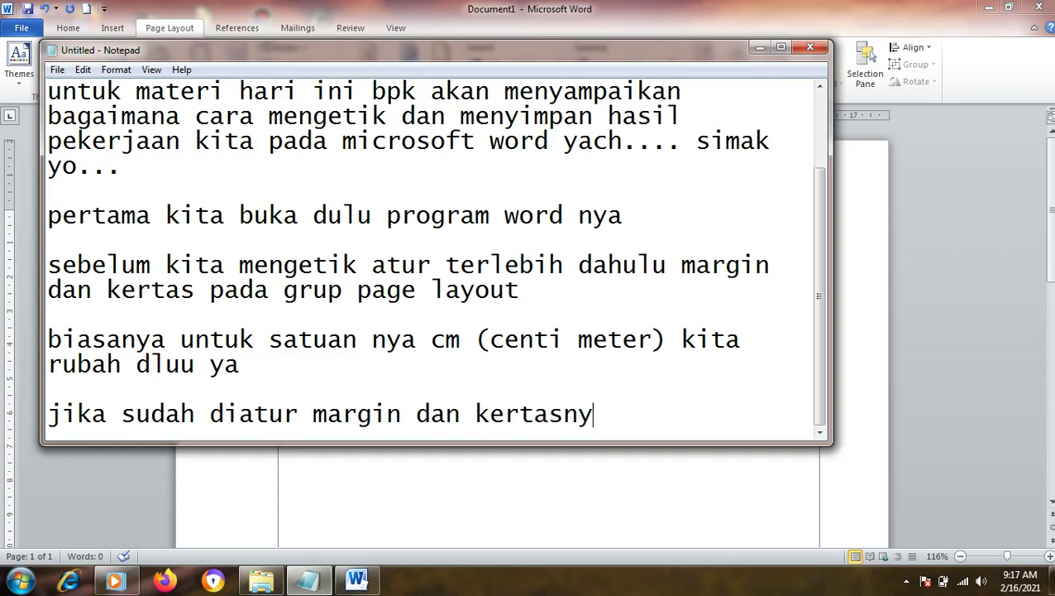
pyautogui.write('a kit')
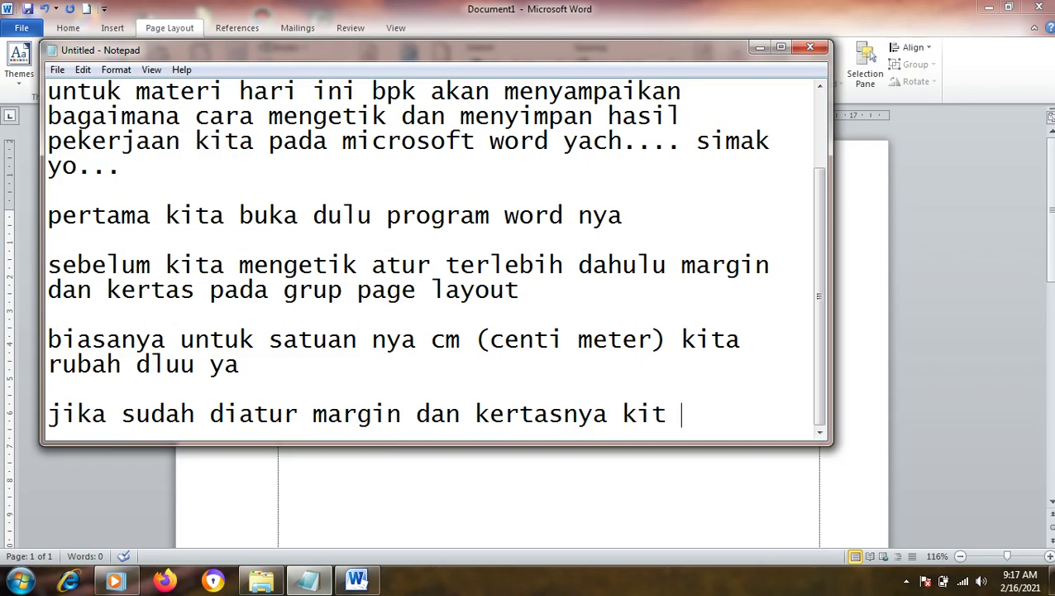
pyautogui.write('a mulai mengert')
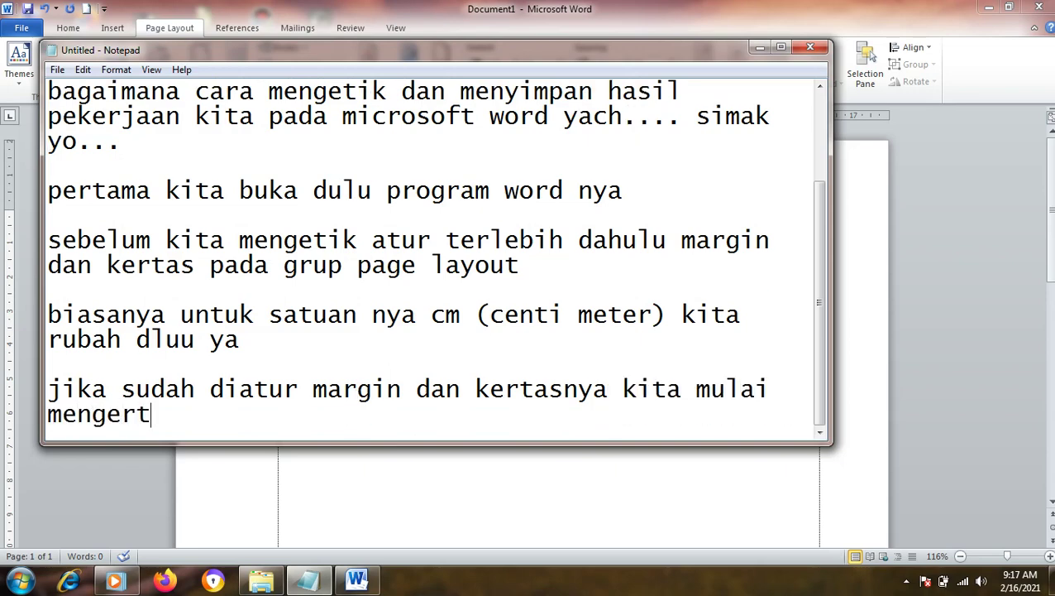
pyautogui.press('BackSpace')
pyautogui.press('BackSpace')
pyautogui.write('tik ya')
pyautogui.press('Return')
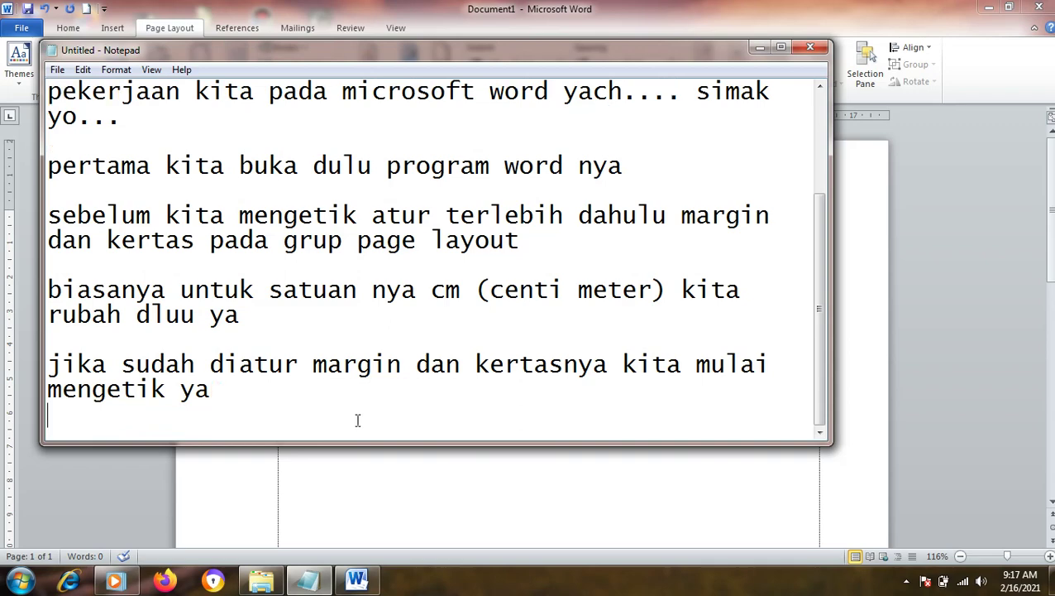
pyautogui.click(760, 46)
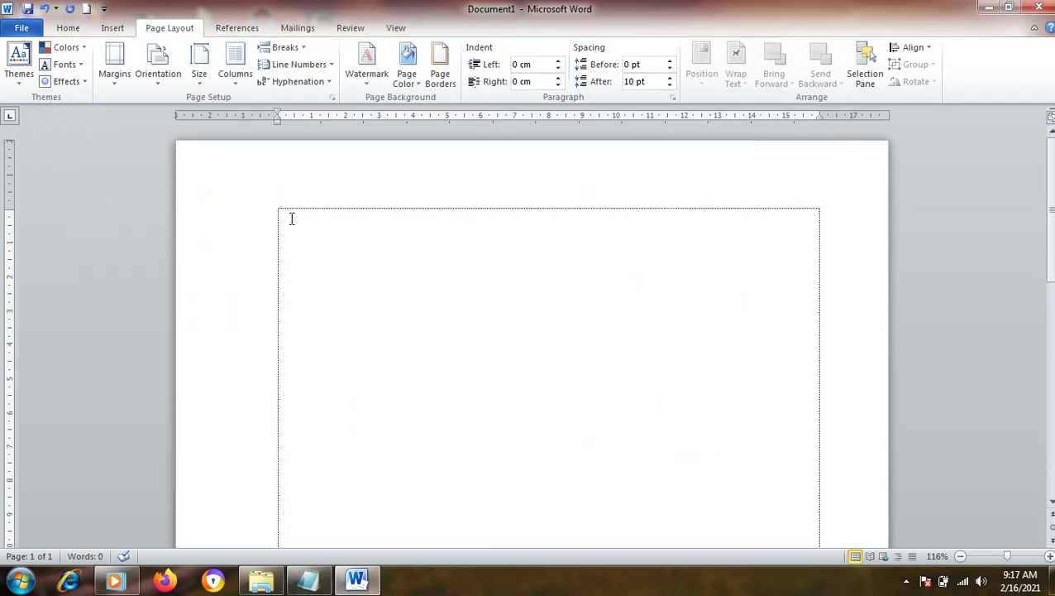
# Step: Type the opening about bicycles being very popular in countries like Belanda and Cina
pyautogui.write('be')
pyautogui.write('berapa N')
pyautogui.write('egeara,')
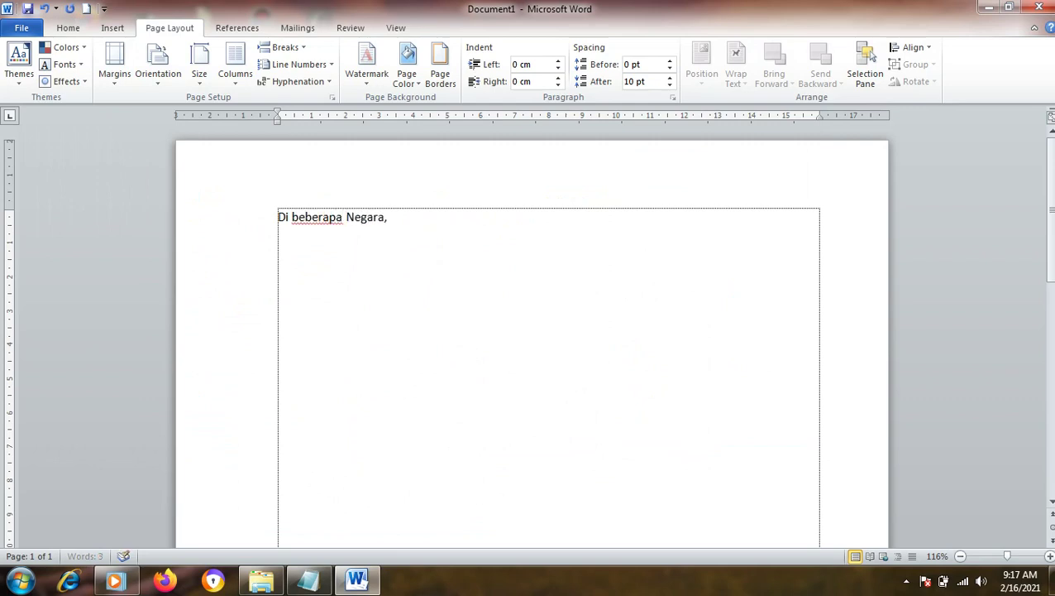
pyautogui.write(' sep')
pyautogui.write(' Bel')
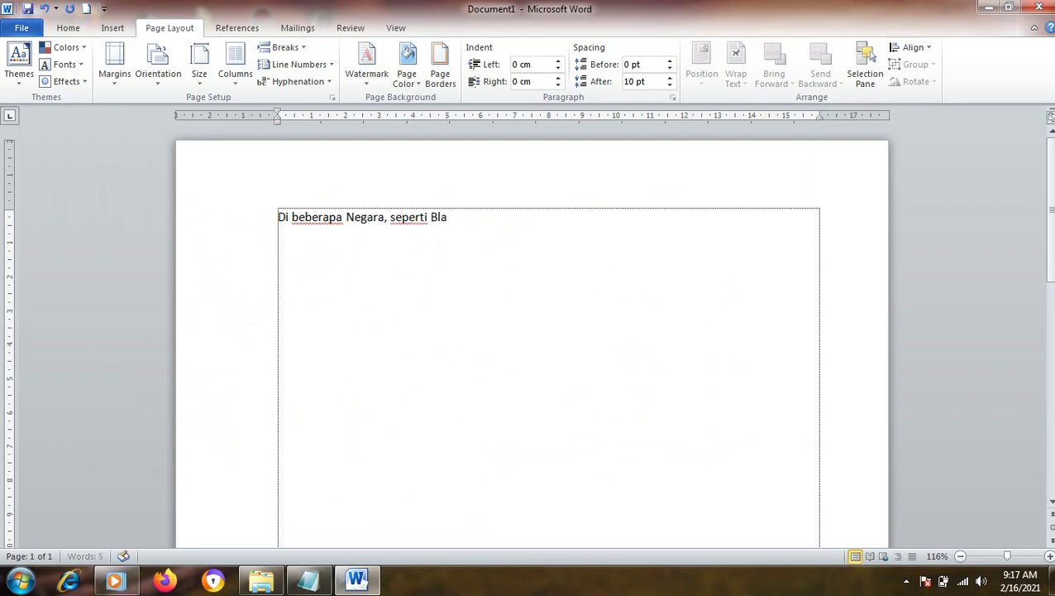
pyautogui.write('anda ')
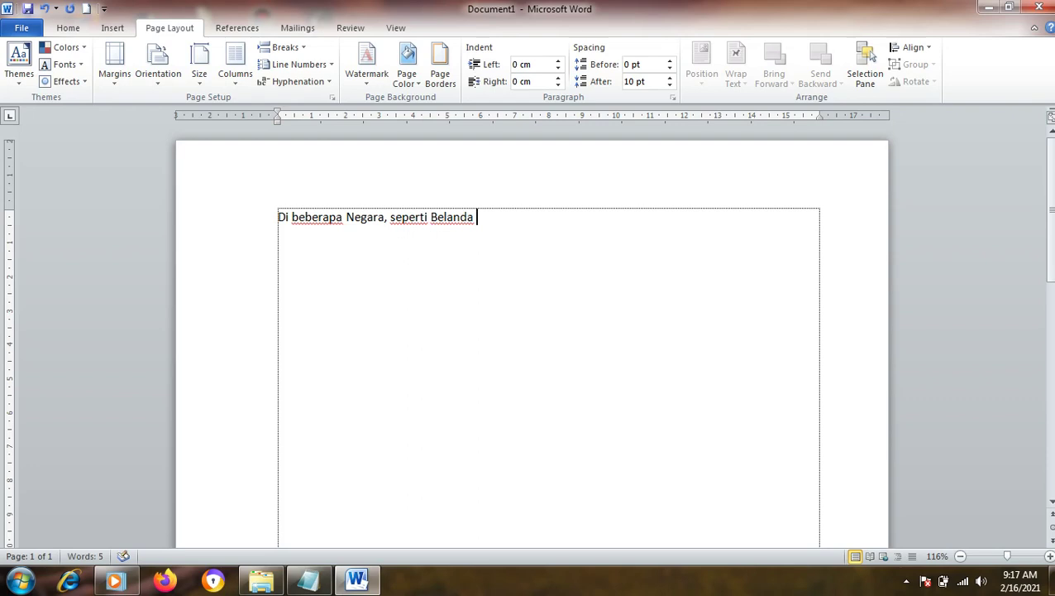
pyautogui.write('dan Cina,')
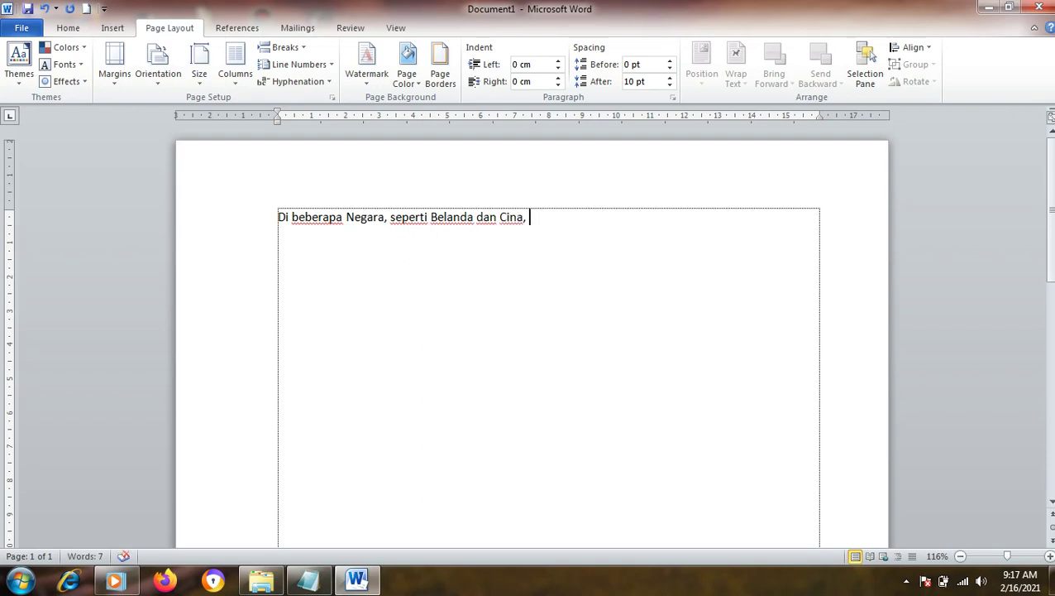
pyautogui.write(' S')
pyautogui.press('BackSpace')
pyautogui.press('BackSpace')
pyautogui.press('BackSpace')
pyautogui.press('BackSpace')
pyautogui.write('da')
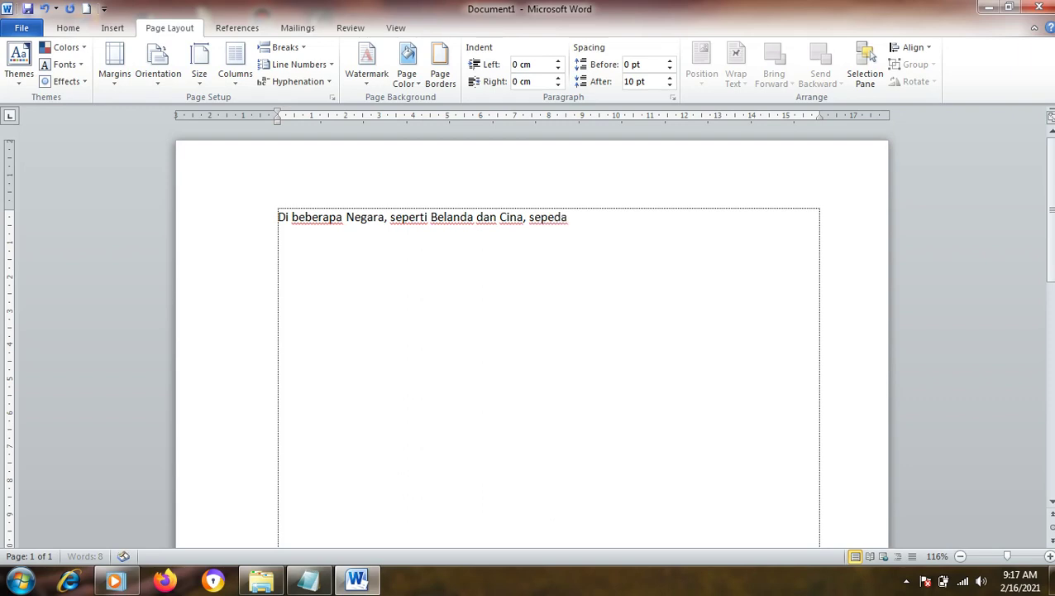
pyautogui.write('sangat')
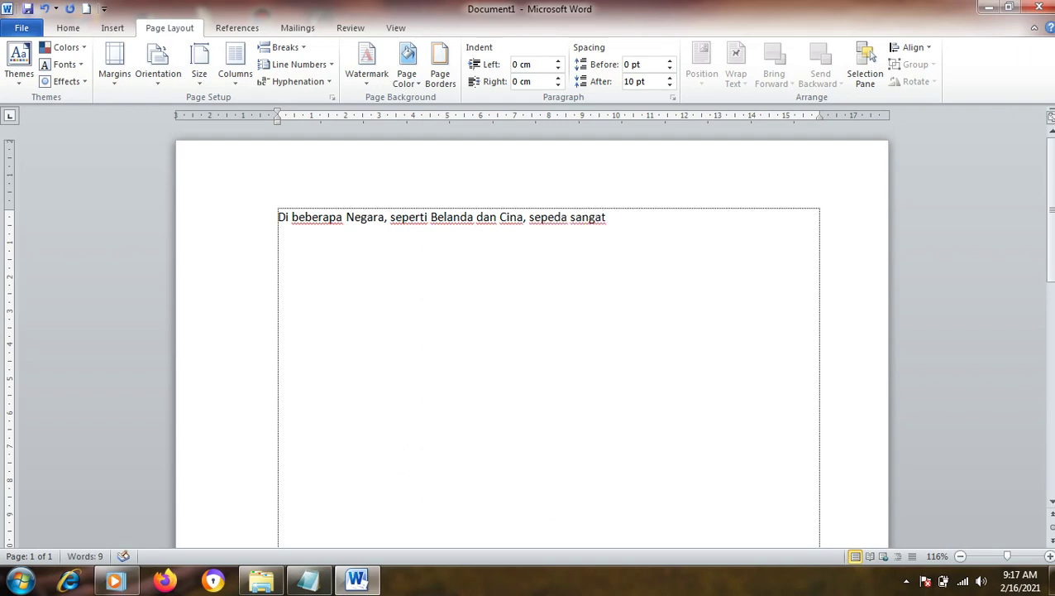
pyautogui.write(' po')
pyautogui.write('puler,')
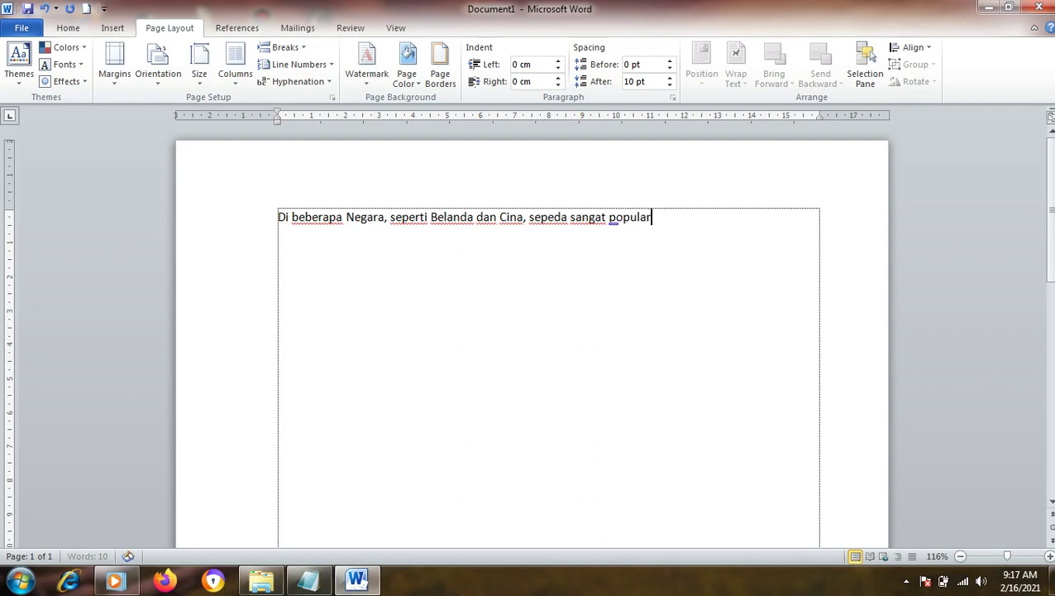
pyautogui.write('. Banyak')
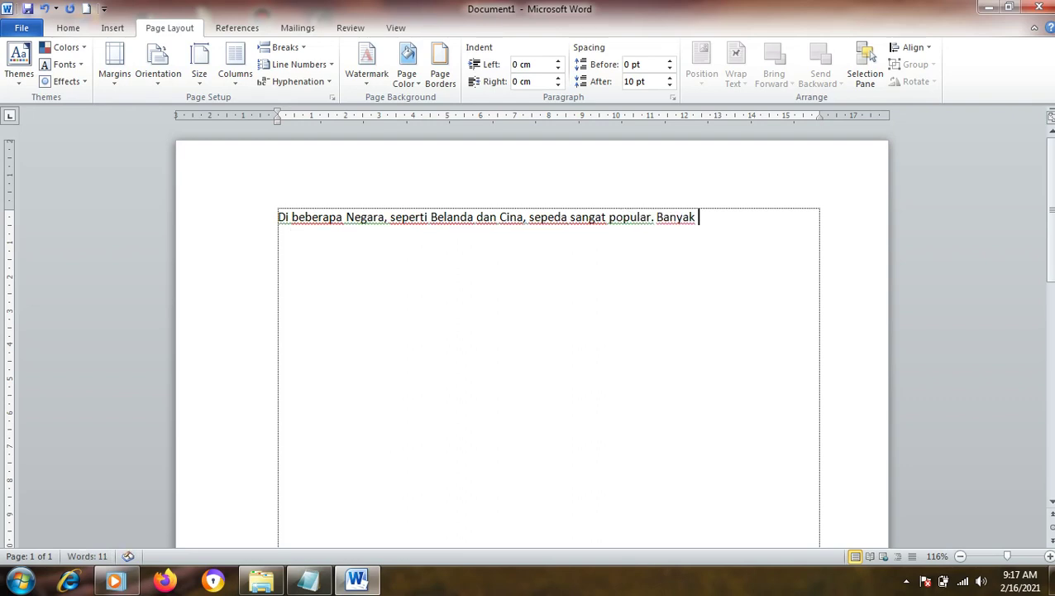
pyautogui.write(' oarn')
pyautogui.press('BackSpace')
pyautogui.press('BackSpace')
pyautogui.write('orang yang')
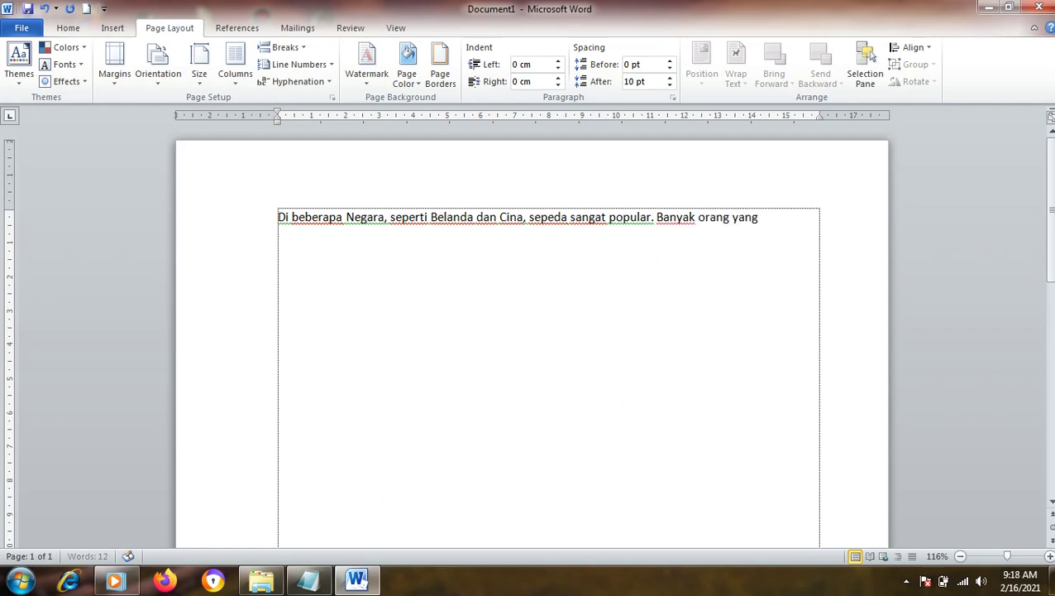
pyautogui.write('emakaik')
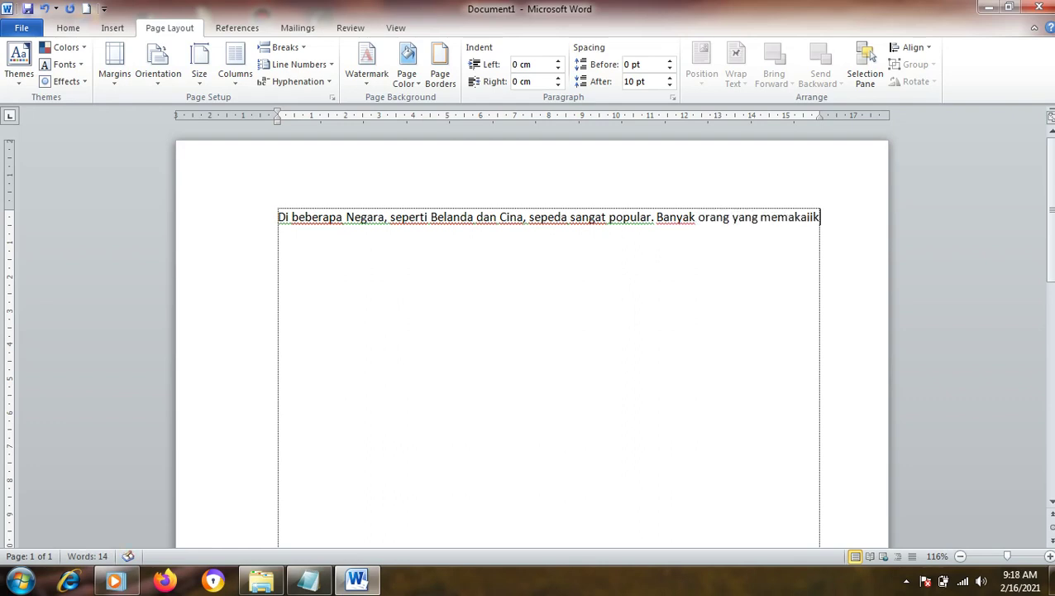
pyautogui.press('BackSpace')
pyautogui.write('nya')
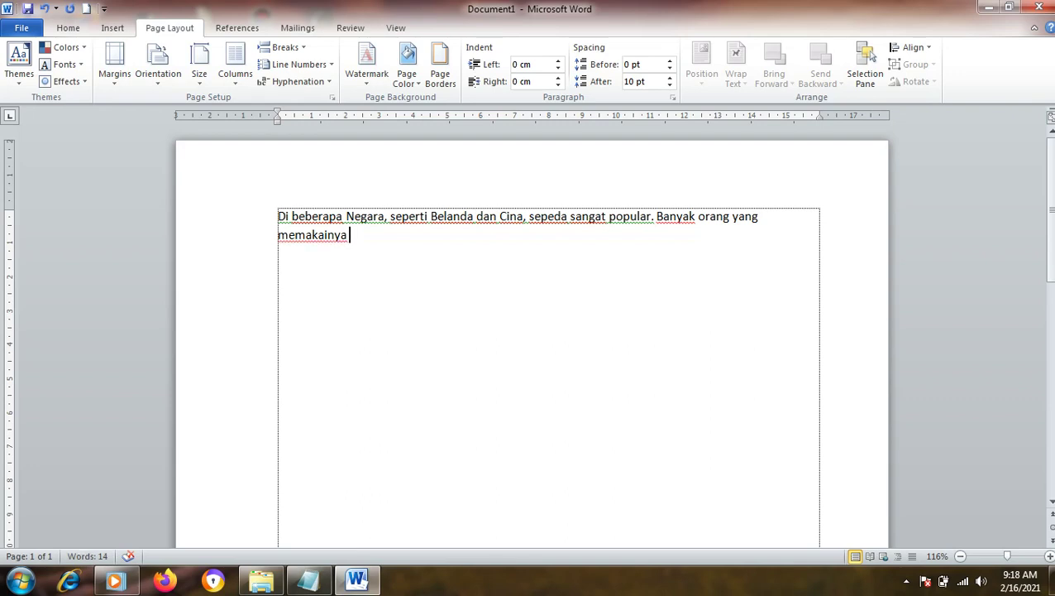
# Step: Finish the paragraph through 'ditengah masyarakat kita?' and start a new paragraph
pyautogui.write('untuk pergike ka')
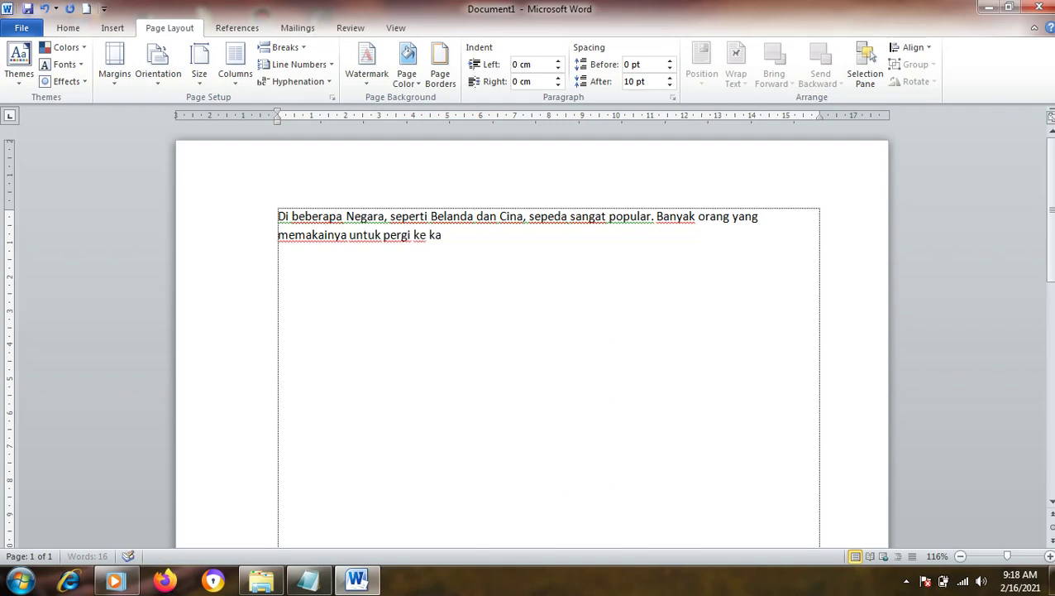
pyautogui.write('ntor, sek')
pyautogui.write(' olah, ')
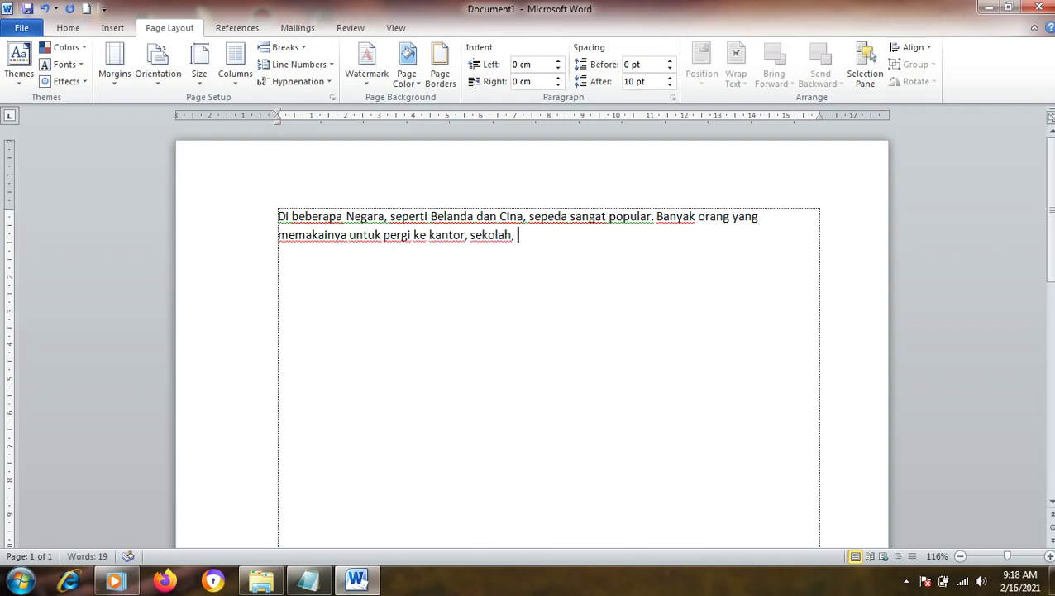
pyautogui.write('pasar, dan')
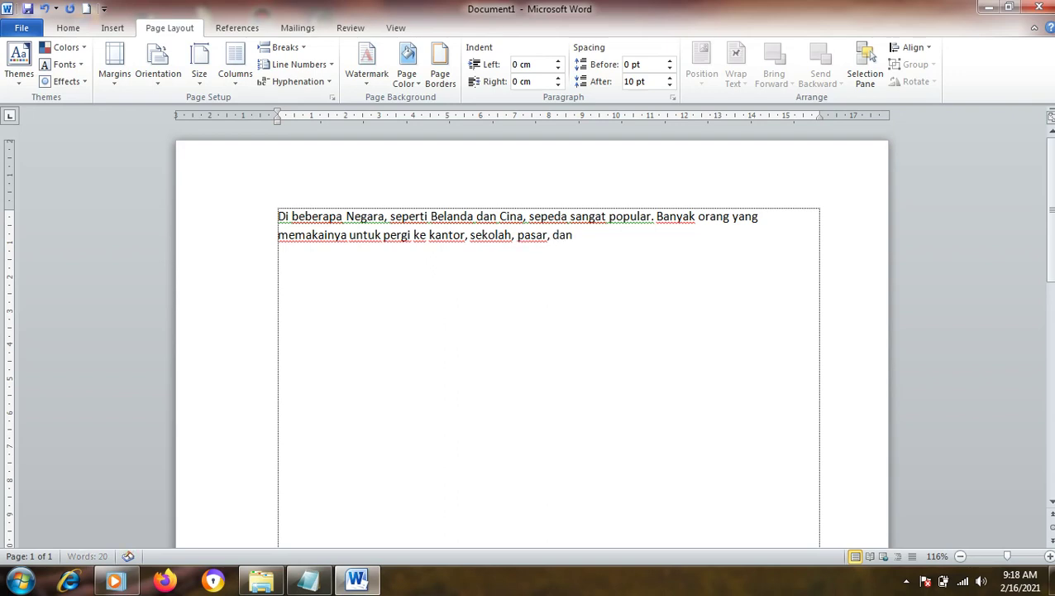
pyautogui.write(' kebun ')
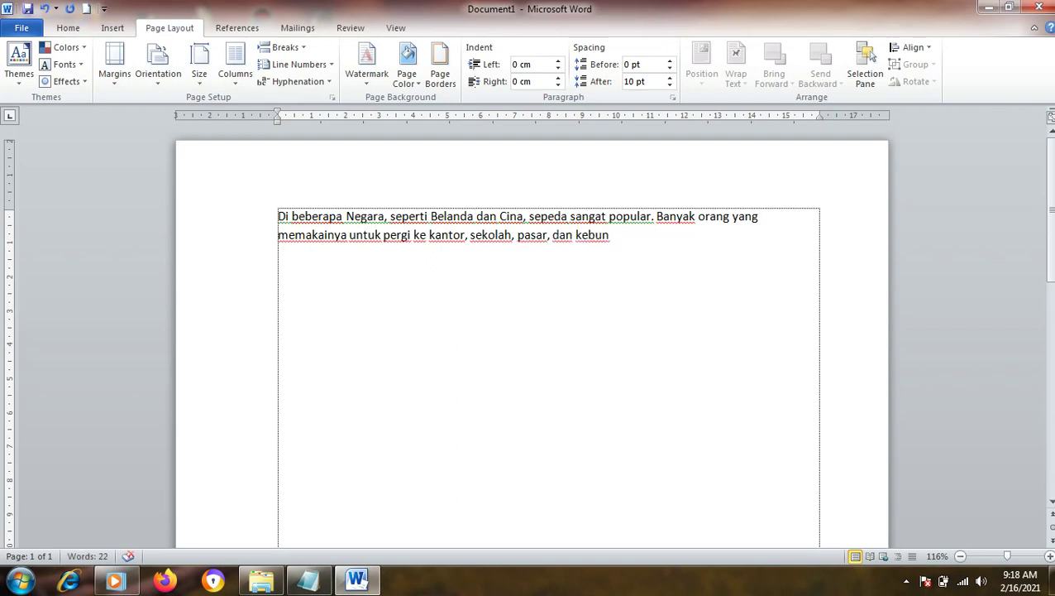
pyautogui.write(' Tahu')
pyautogui.write('kan')
pyautogui.press('BackSpace')
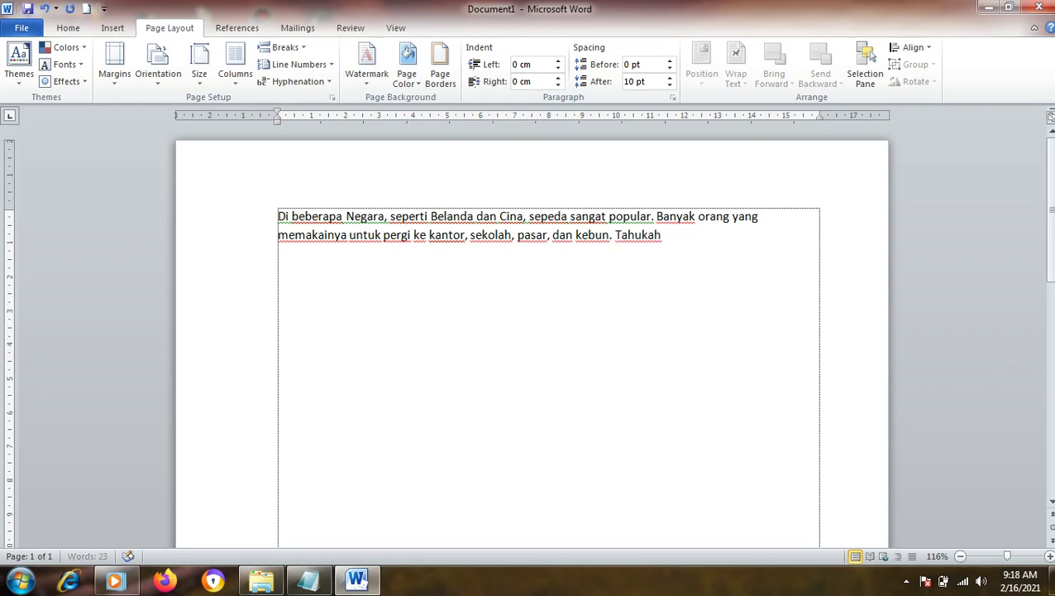
pyautogui.write('kamu s')
pyautogui.write('iapa pene')
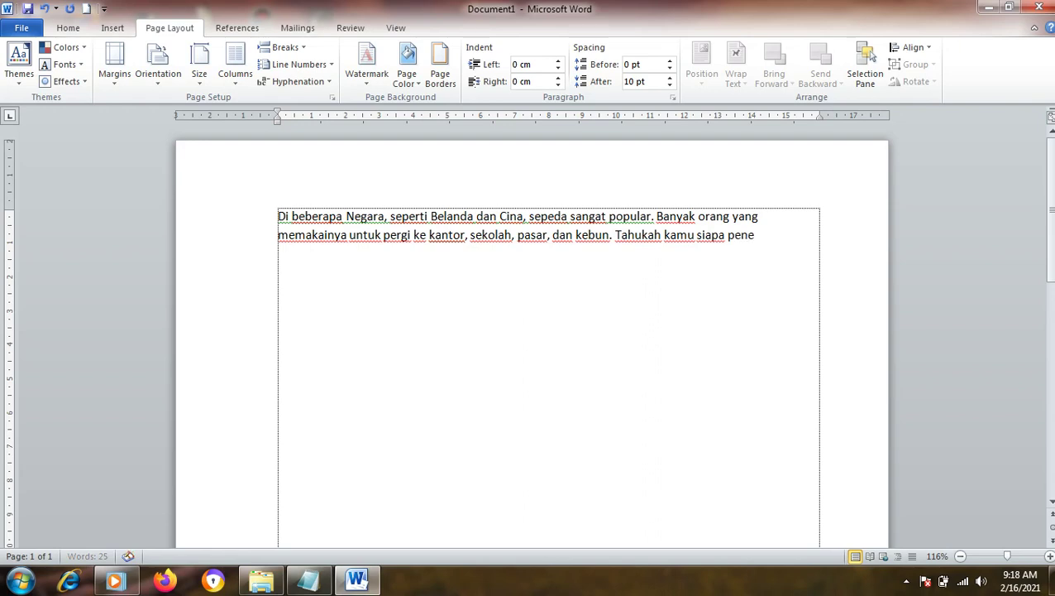
pyautogui.write('mu sepeda ?')
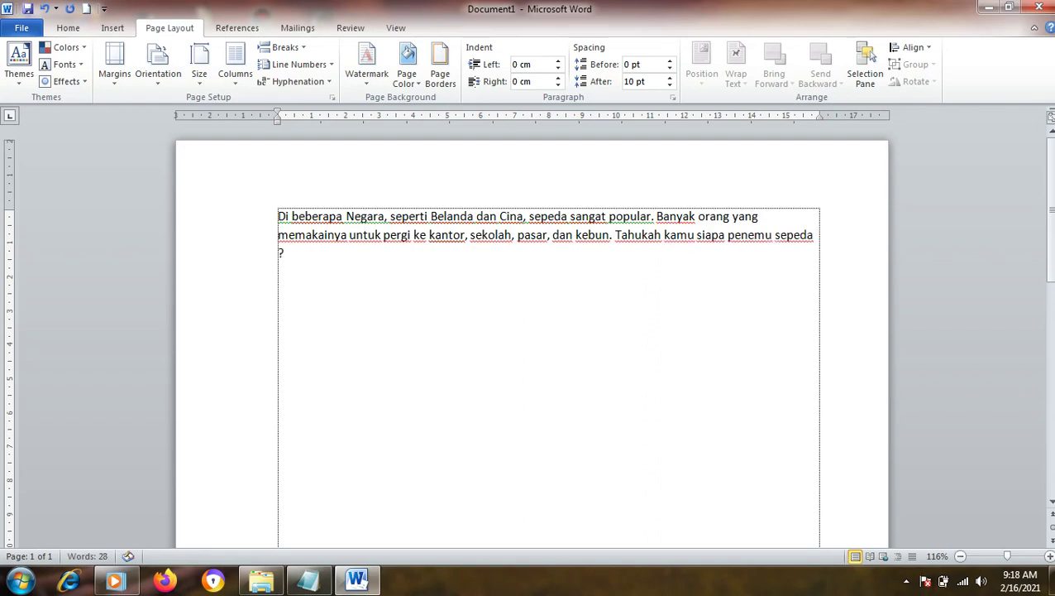
pyautogui.write(' A')
pyautogui.write('pa saja')
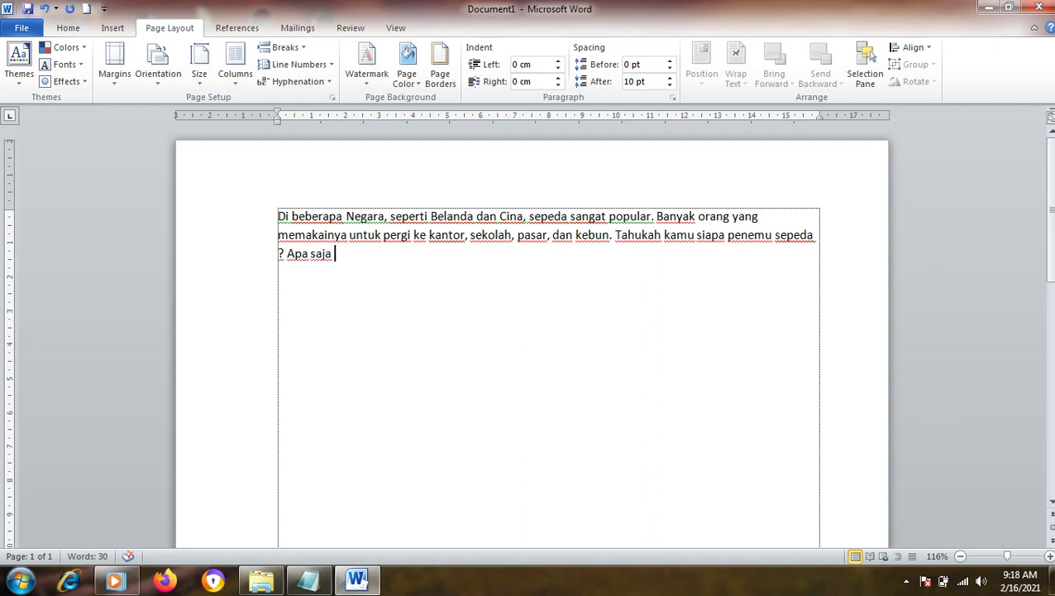
pyautogui.write(' jenis-jenis')
pyautogui.write(' sep')
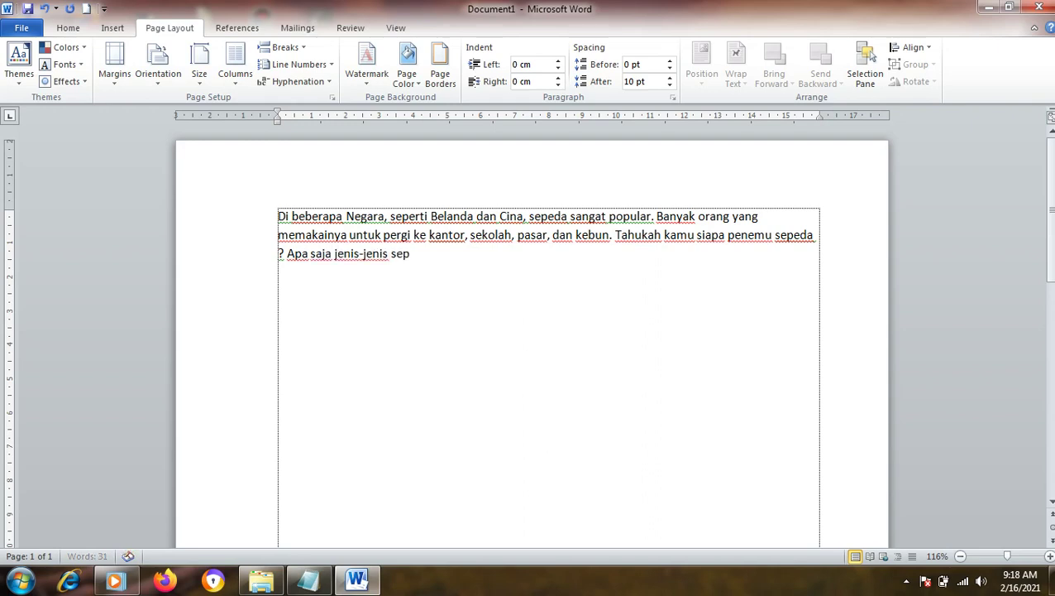
pyautogui.write('d')
pyautogui.press('BackSpace')
pyautogui.write('eda yang ')
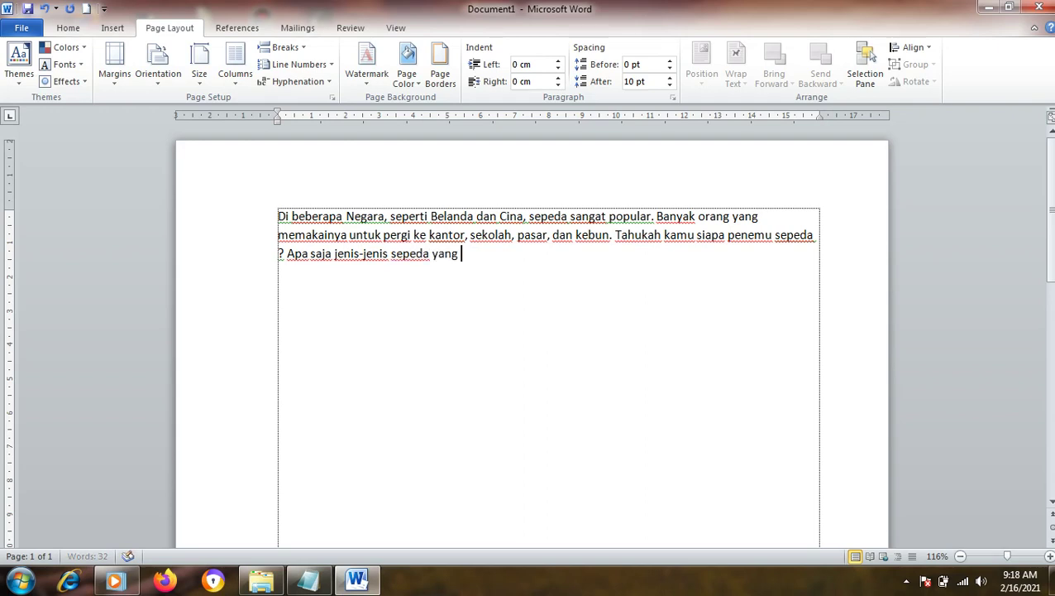
pyautogui.write('bere')
pyautogui.write('dar ditengah ma')
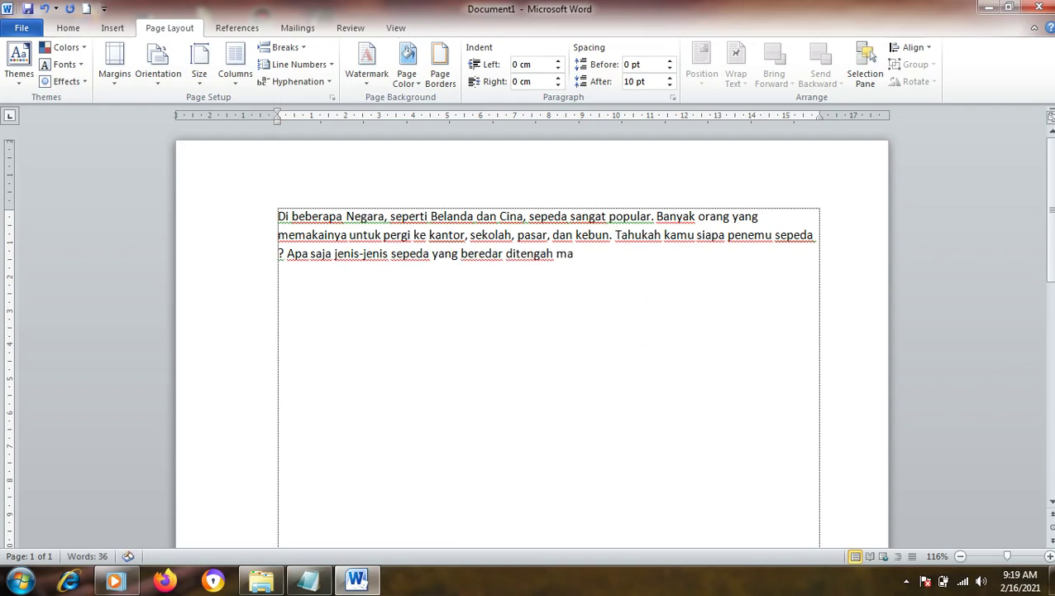
pyautogui.write('syarakan')
pyautogui.press('BackSpace')
pyautogui.write('t')
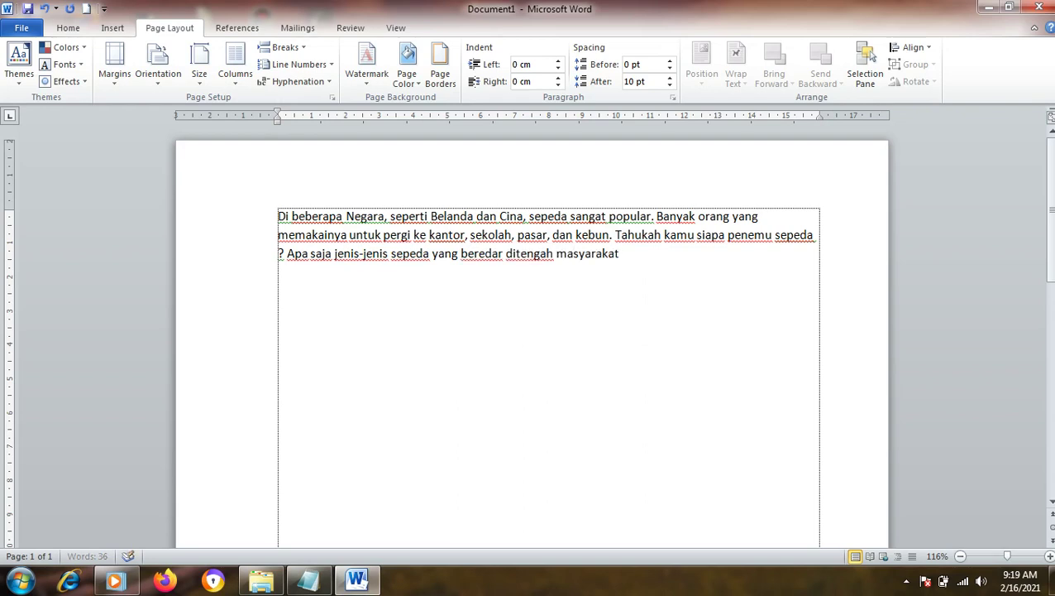
pyautogui.press('BackSpace')
pyautogui.press('BackSpace')
pyautogui.press('BackSpace')
pyautogui.write('k')
pyautogui.write('ita?')
pyautogui.press('Return')
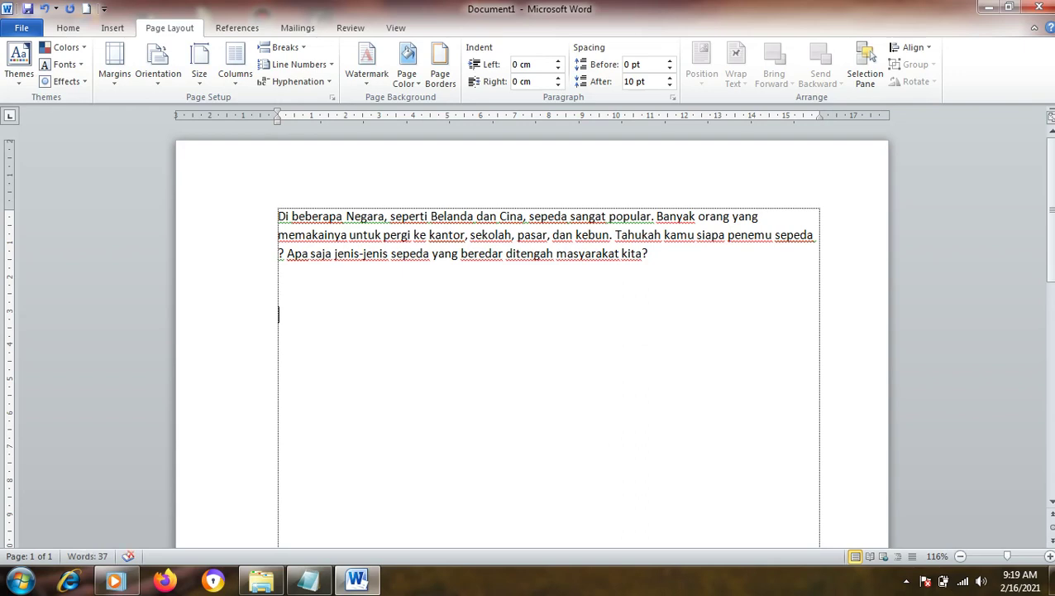
# Step: Type the heading line 'Tidak Sekali Jadi' below the paragraph, then bring Notepad back
pyautogui.write('T')
pyautogui.write('t')
pyautogui.press('BackSpace')
pyautogui.write('T')
pyautogui.write('IDA')
pyautogui.press('BackSpace')
pyautogui.press('BackSpace')
pyautogui.press('BackSpace')
pyautogui.write('i')
pyautogui.write('dak S')
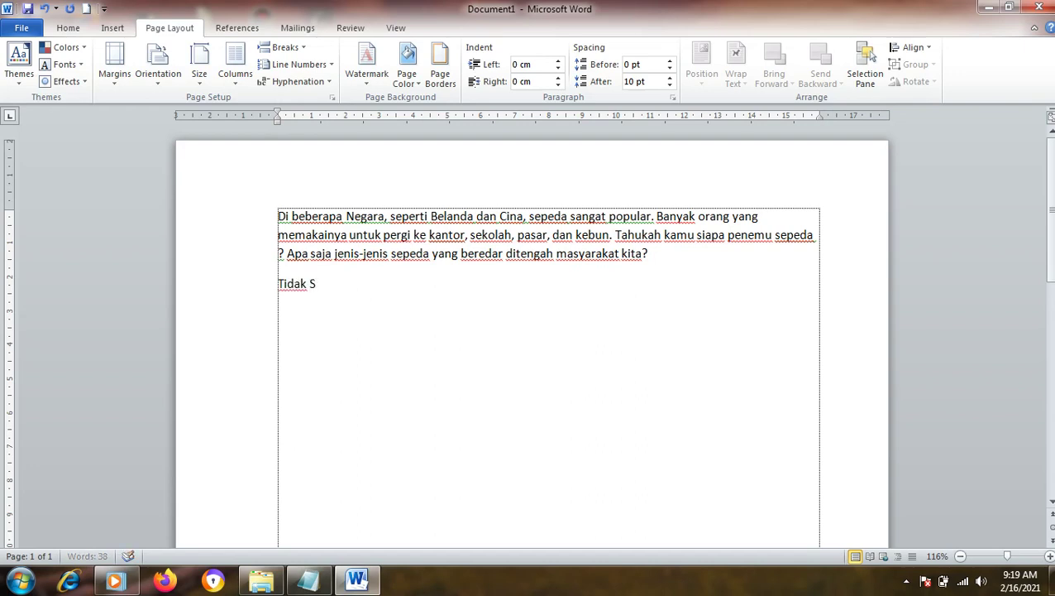
pyautogui.write('ekla')
pyautogui.press('BackSpace')
pyautogui.press('BackSpace')
pyautogui.write('ali')
pyautogui.write(' Jadi')
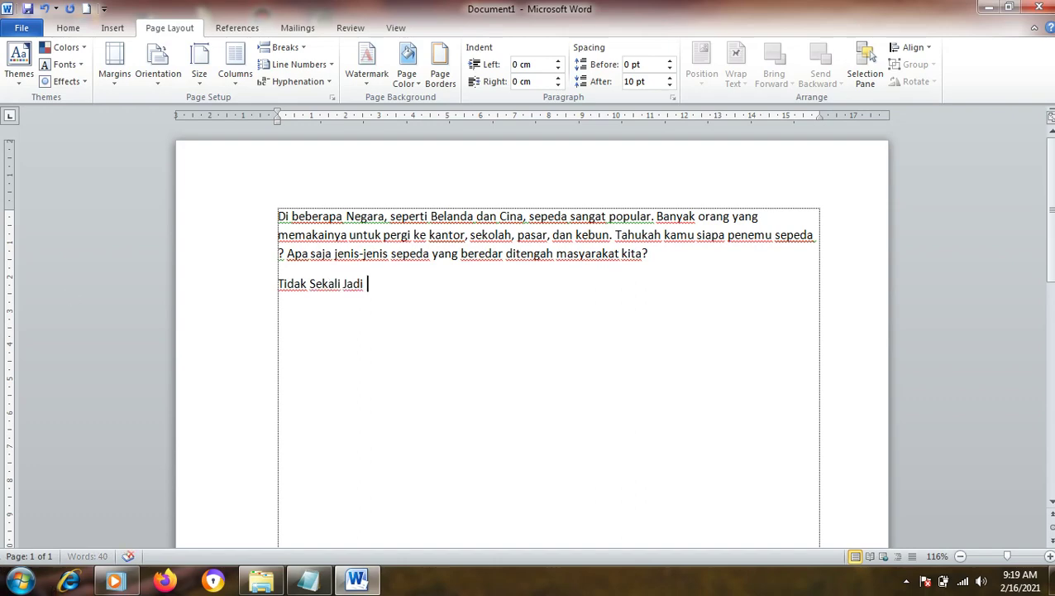
pyautogui.click(308, 581)
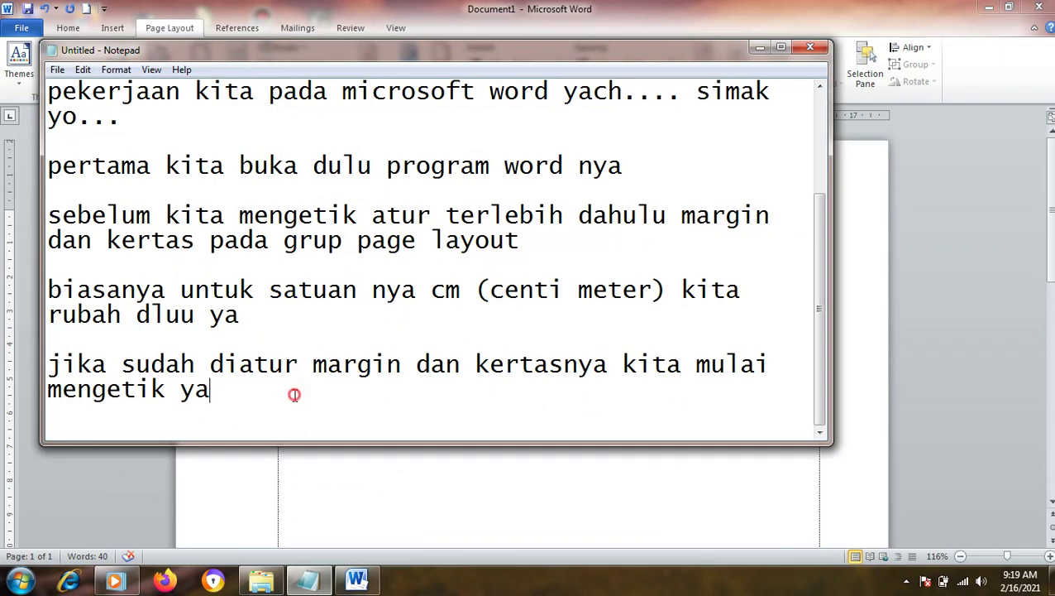
# Step: Start a note saying to thicken letters, use the Bold effect or Bold icon
pyautogui.press('Return')
pyautogui.press('Return')
pyautogui.press('Return')
pyautogui.press('Return')
pyautogui.press('Return')
pyautogui.write('b')
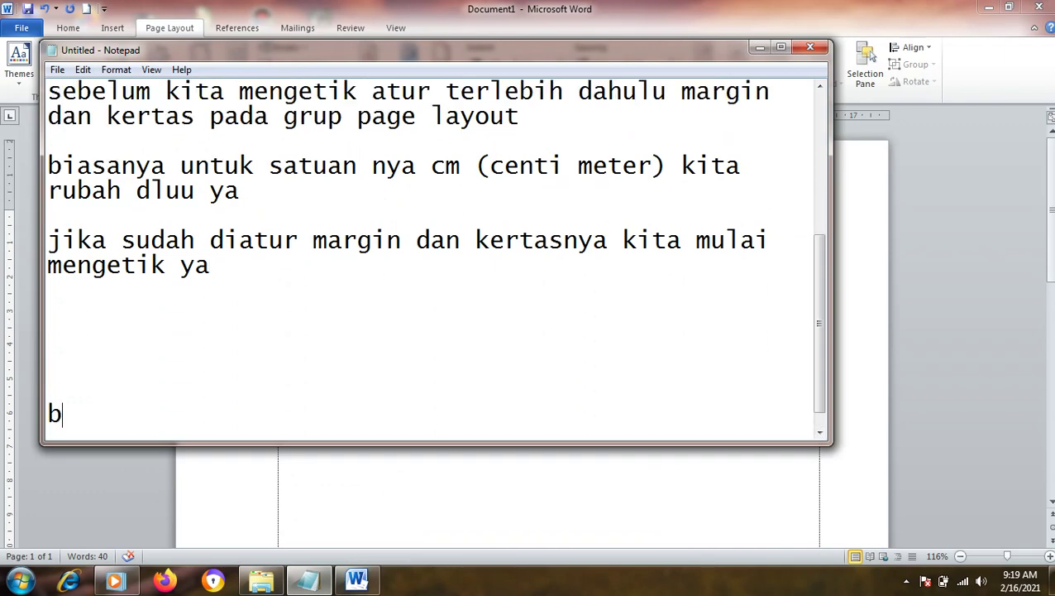
pyautogui.press('BackSpace')
pyautogui.write('nah utjk')
pyautogui.press('BackSpace')
pyautogui.press('BackSpace')
pyautogui.press('BackSpace')
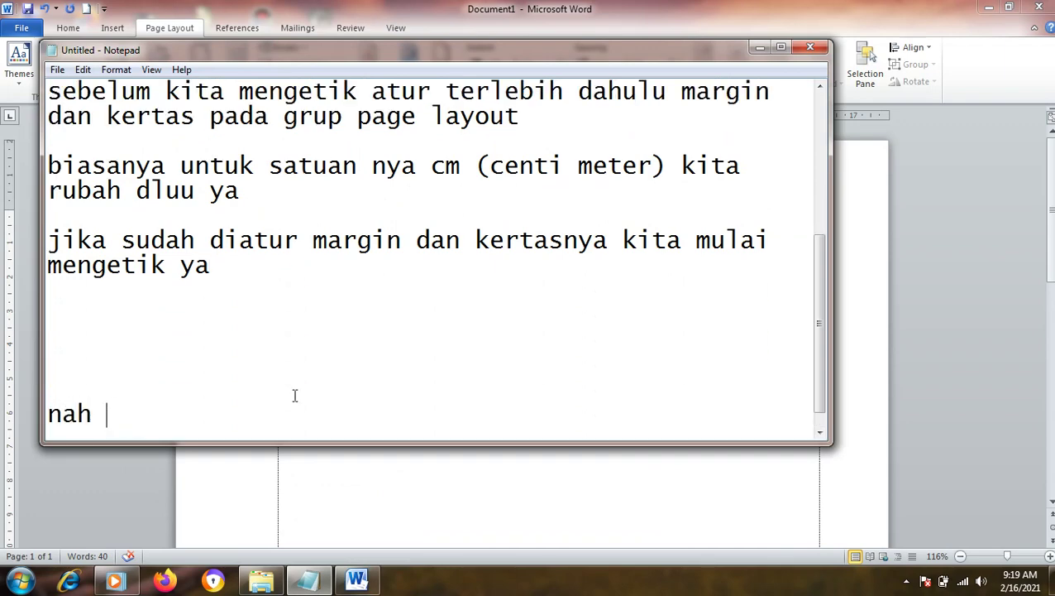
pyautogui.write('jika kamu ')
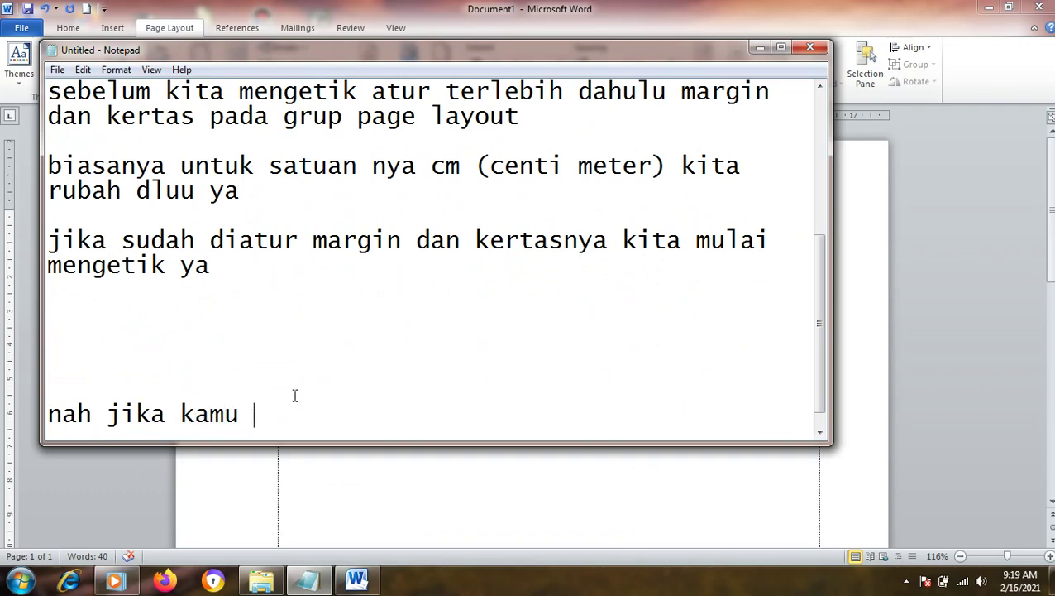
pyautogui.write('ingin menebal')
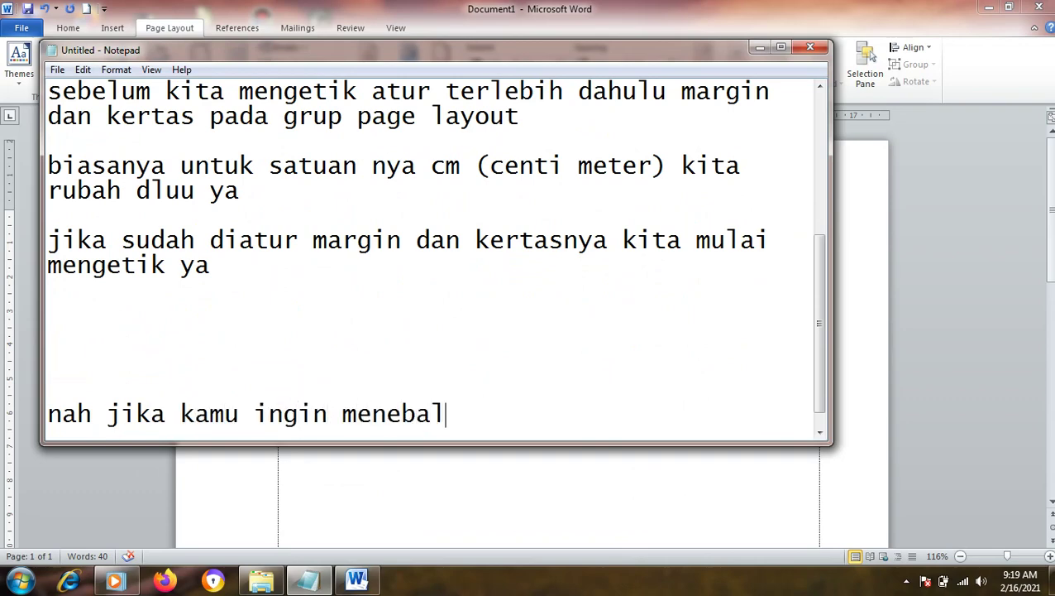
pyautogui.write('kan hurfu')
pyautogui.press('BackSpace')
pyautogui.press('BackSpace')
pyautogui.write('u')
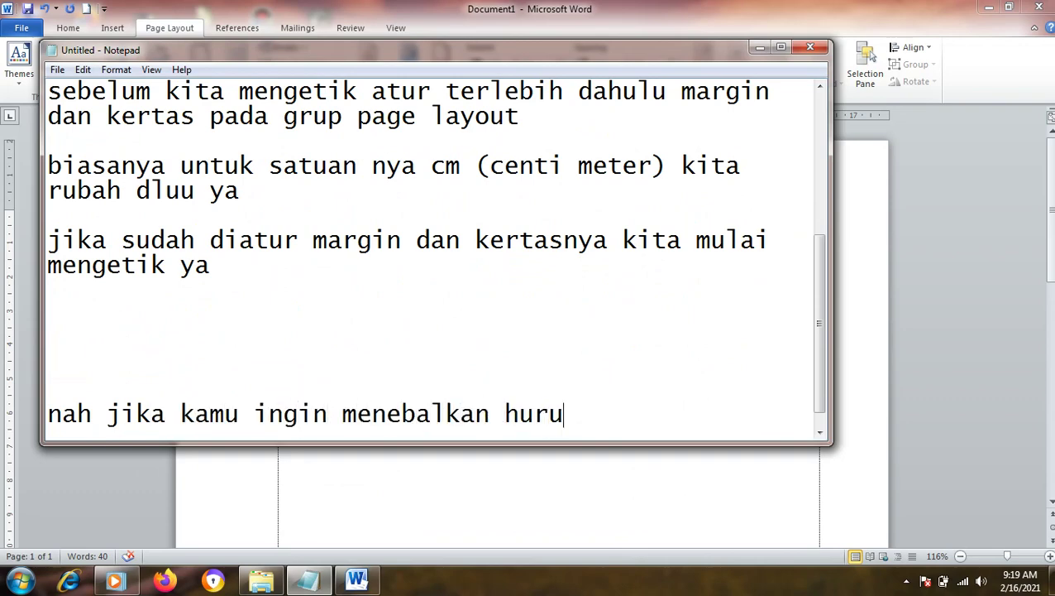
pyautogui.write('f gunakan')
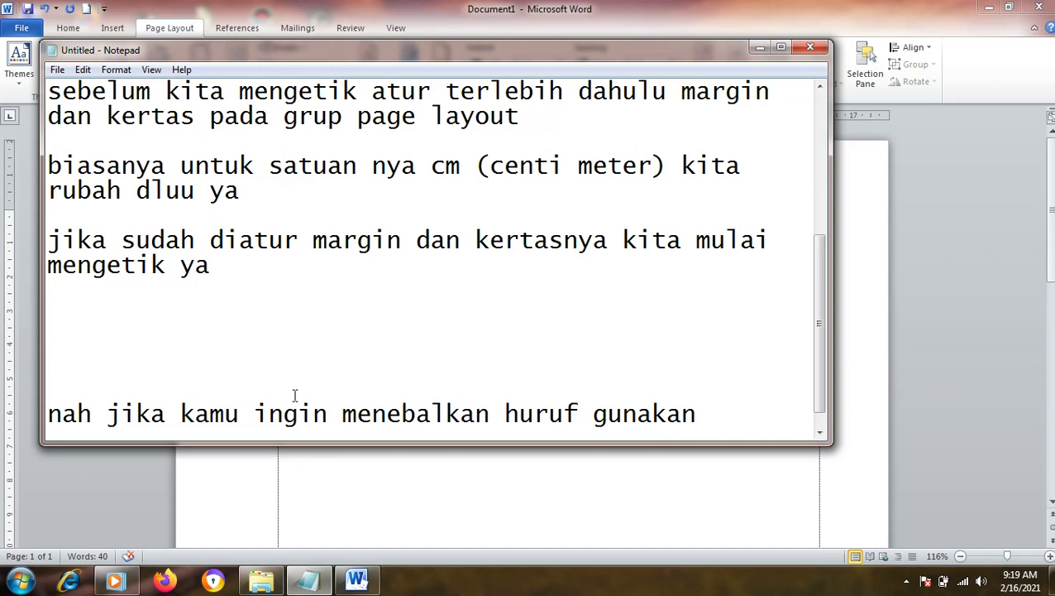
pyautogui.write('effect B')
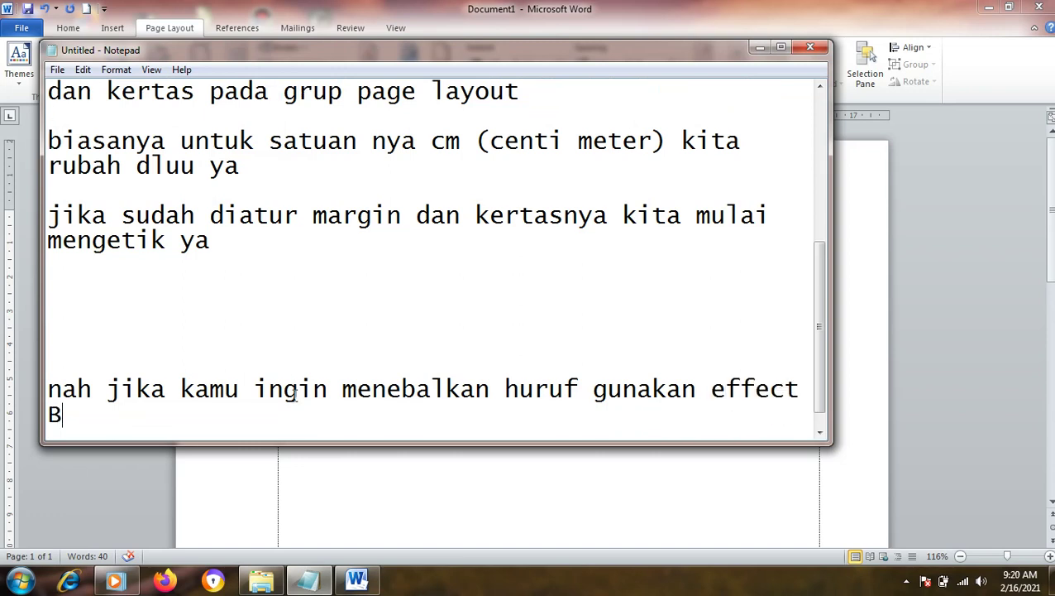
pyautogui.write('old')
pyautogui.write(' atau ikon ')
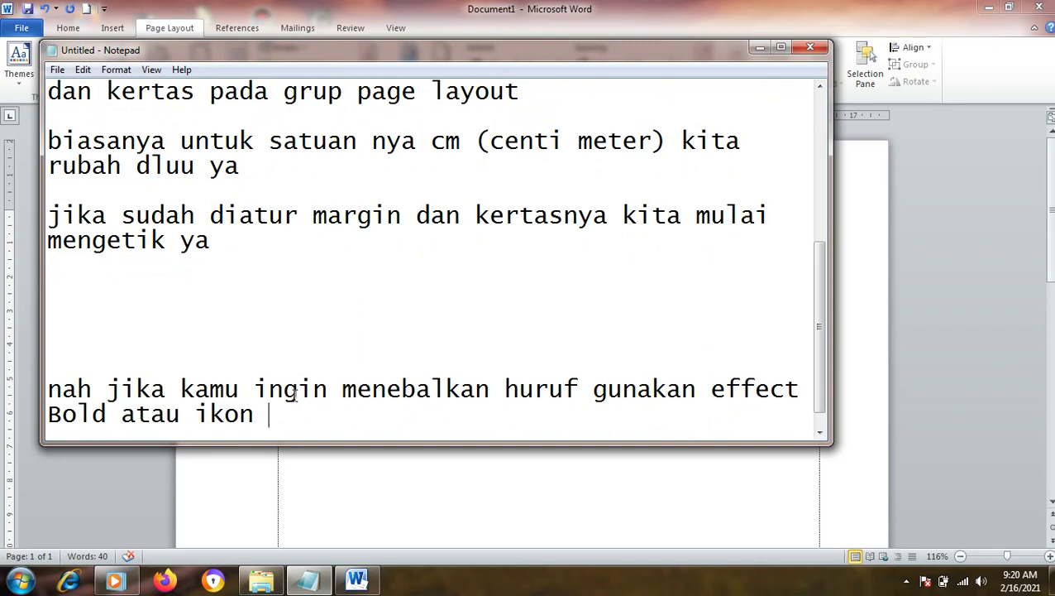
pyautogui.write('BOL')
pyautogui.press('BackSpace')
pyautogui.press('BackSpace')
pyautogui.write('old, ')
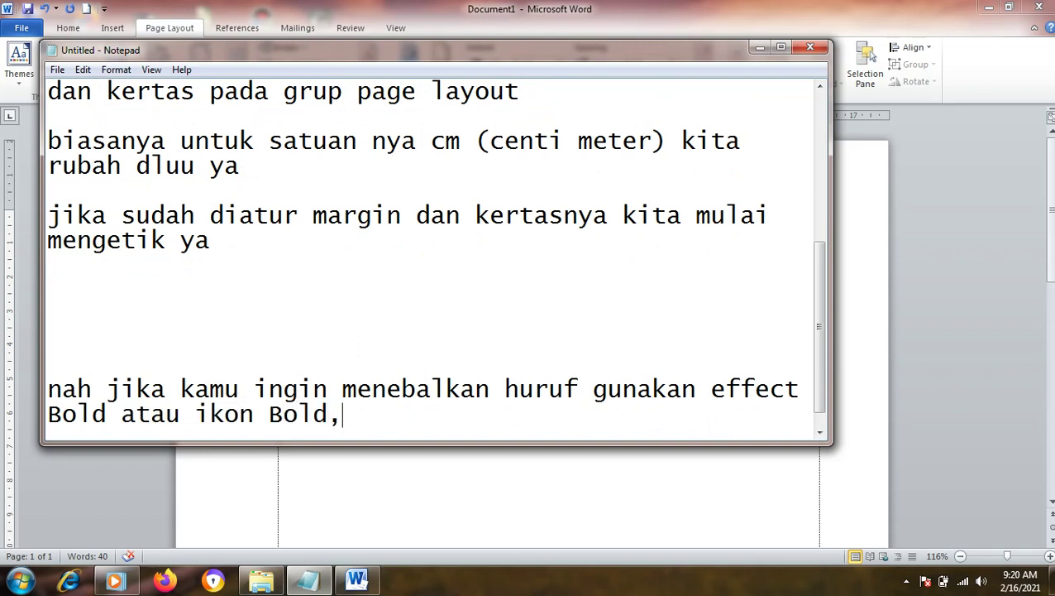
pyautogui.write('I')
pyautogui.press('BackSpace')
pyautogui.press('BackSpace')
pyautogui.press('BackSpace')
# Step: Continue the note with '(untuk menebalkan huruf) Italic (cetak miring)'
pyautogui.write('(utnu')
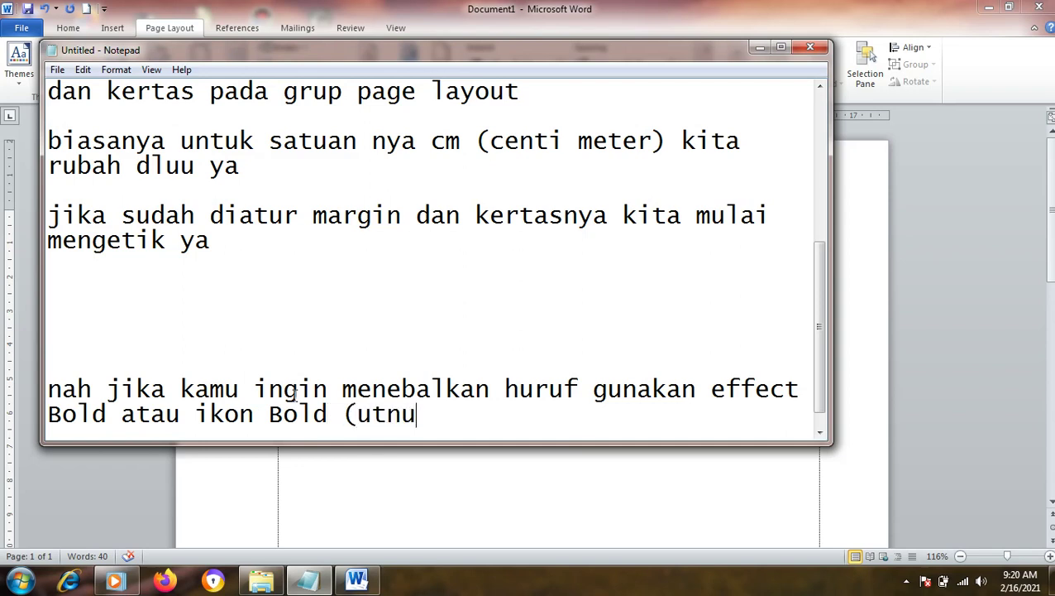
pyautogui.press('BackSpace')
pyautogui.press('BackSpace')
pyautogui.press('BackSpace')
pyautogui.write('ntuk')
pyautogui.press('BackSpace')
pyautogui.press('BackSpace')
pyautogui.write('tuk mene')
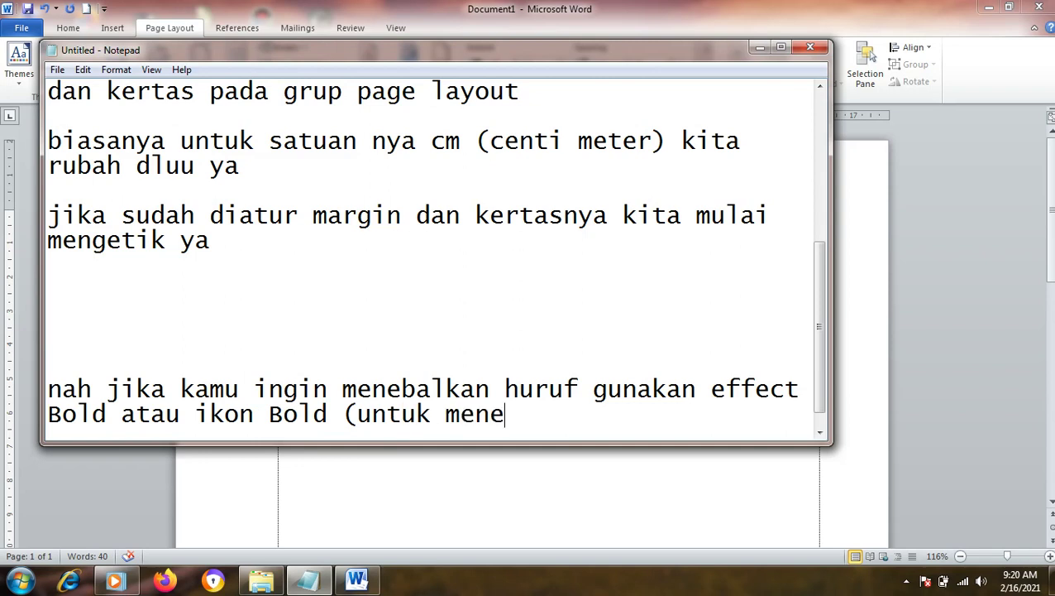
pyautogui.write('balkan hufuf')
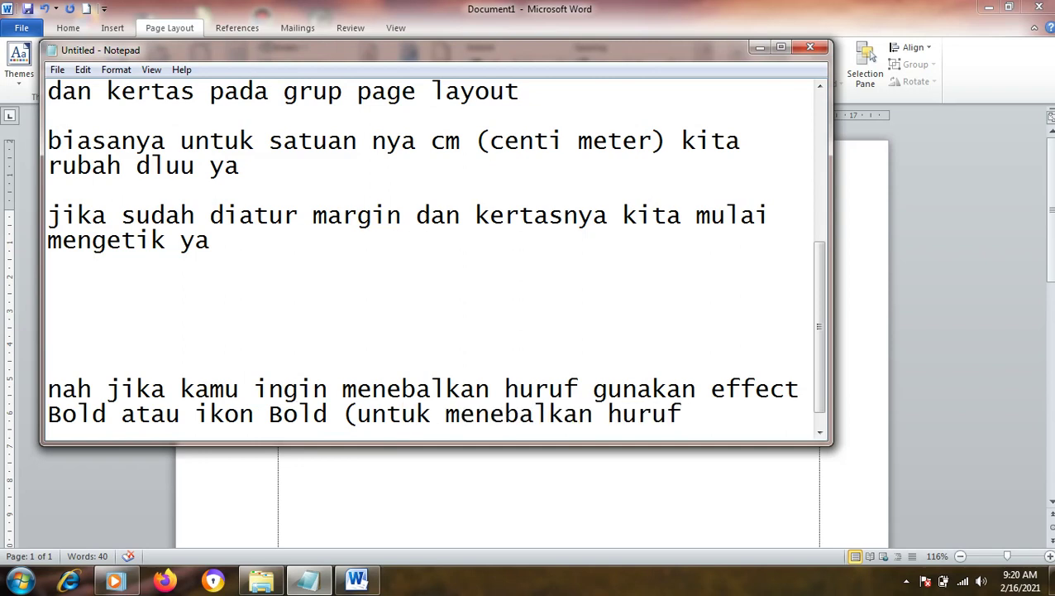
pyautogui.write(') Itali')
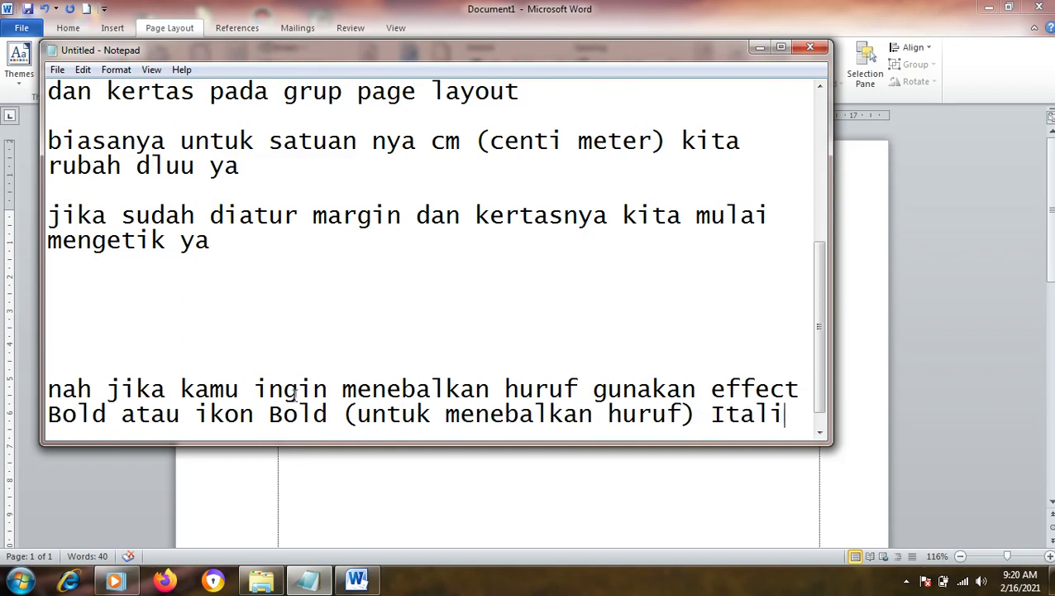
pyautogui.write('c(')
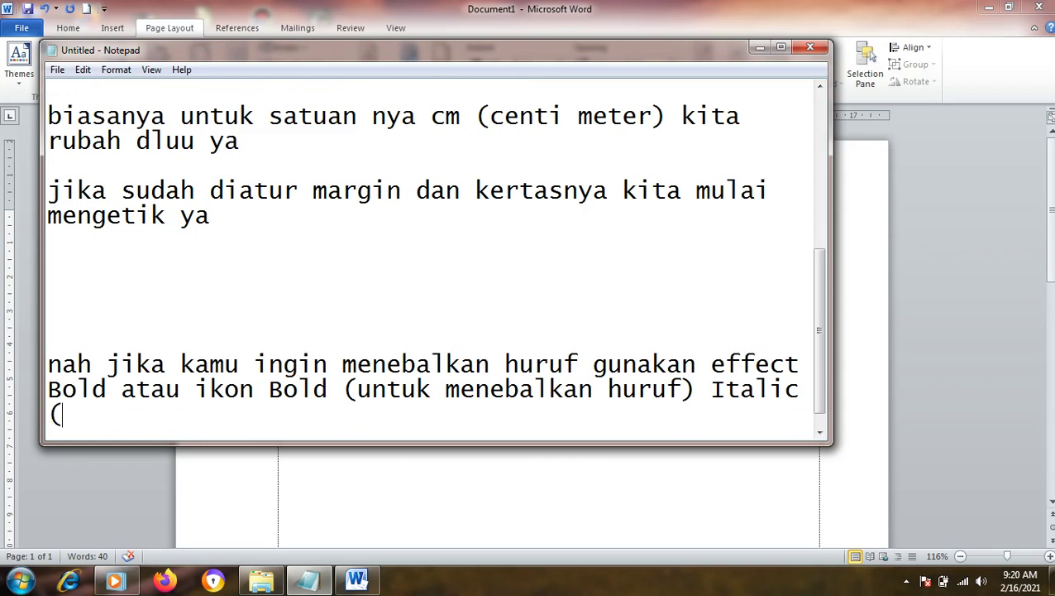
pyautogui.write('cce')
pyautogui.press('BackSpace')
pyautogui.press('BackSpace')
pyautogui.write('e')
pyautogui.write('tak miirng')
pyautogui.press('BackSpace')
pyautogui.press('BackSpace')
pyautogui.press('BackSpace')
pyautogui.press('BackSpace')
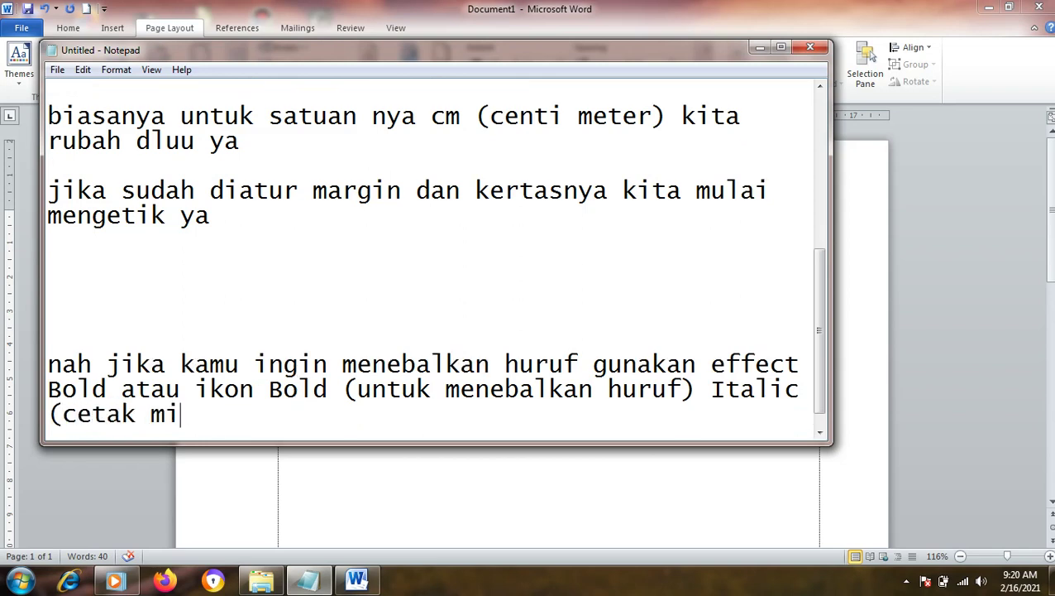
pyautogui.write('irng')
pyautogui.press('BackSpace')
pyautogui.press('BackSpace')
pyautogui.press('BackSpace')
pyautogui.write('ri')
pyautogui.press('BackSpace')
pyautogui.press('BackSpace')
pyautogui.write('iring)')
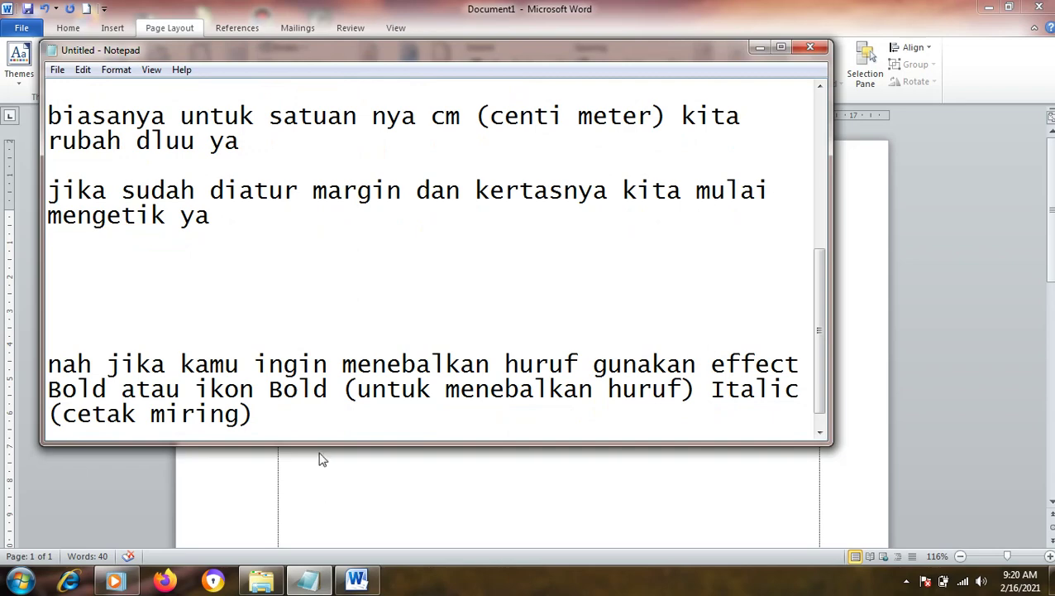
# Step: Maximize then minimize Notepad, show Word's Home tab, and place the cursor after 'Jadi'
pyautogui.click(781, 50)
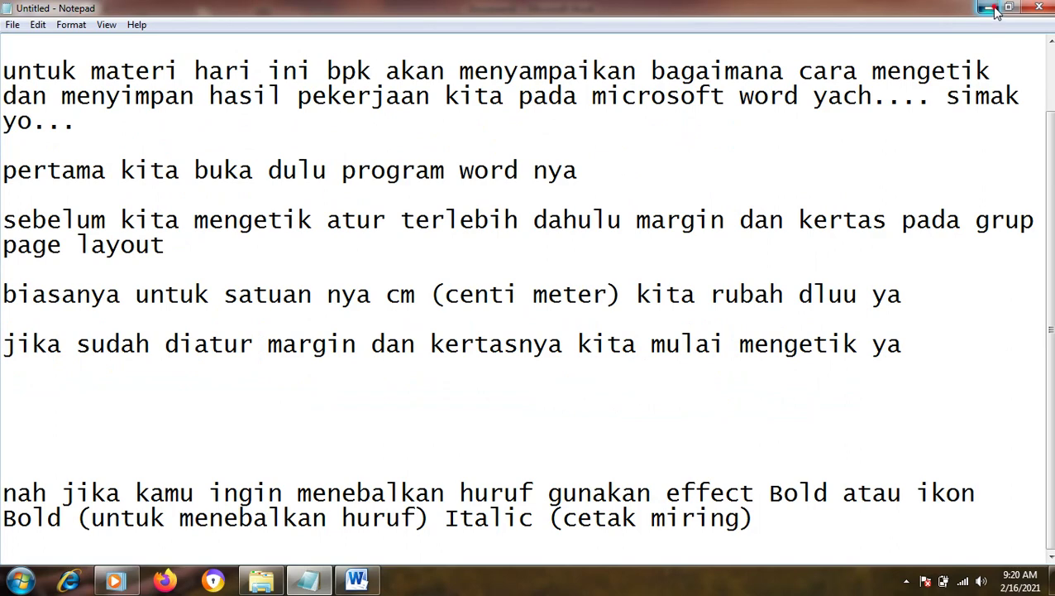
pyautogui.click(993, 8)
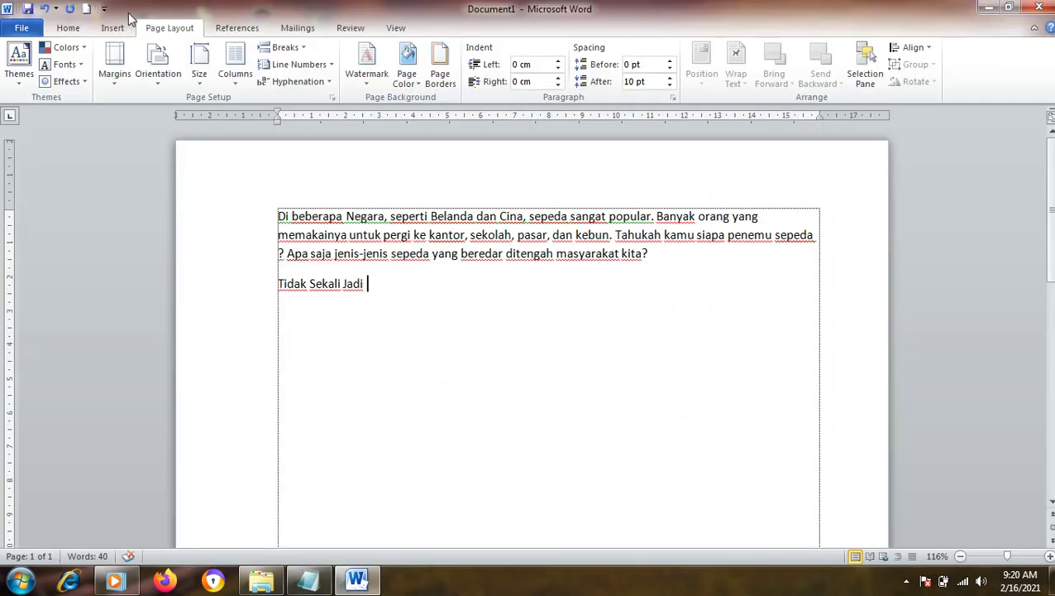
pyautogui.click(68, 27)
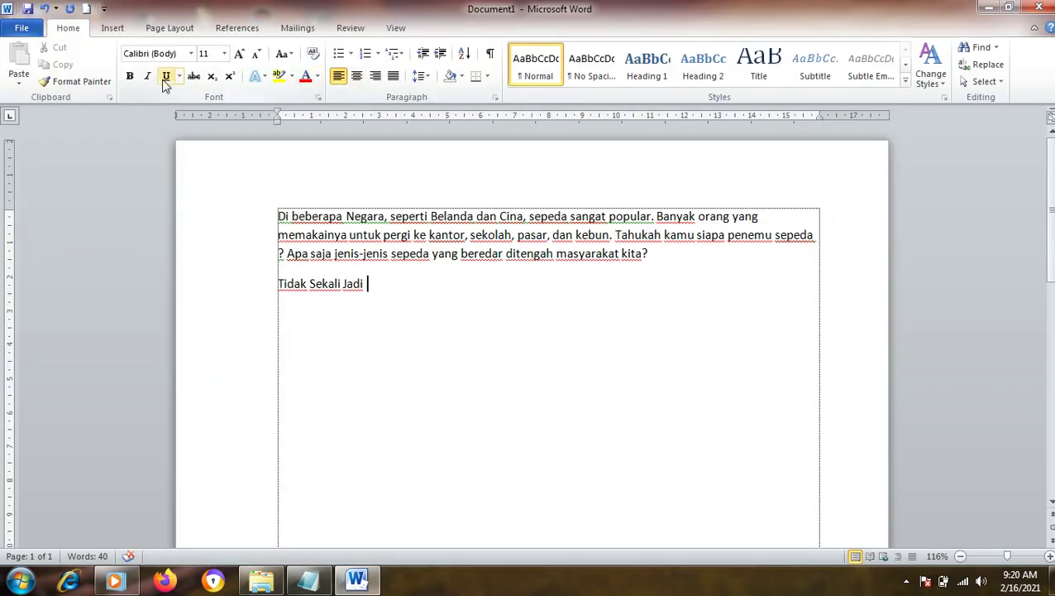
pyautogui.click(373, 294)
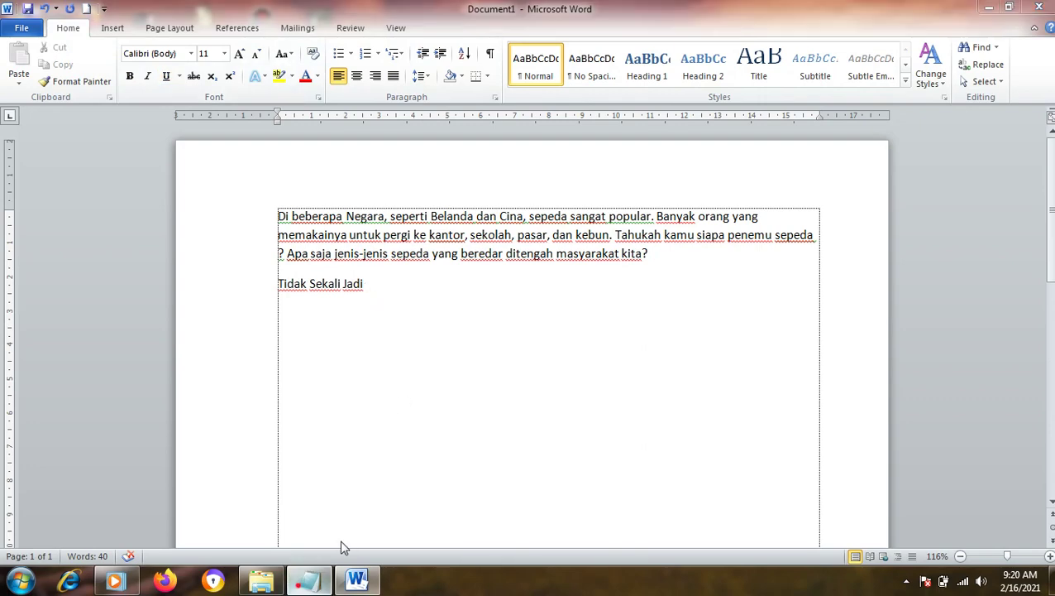
# Step: Append 'dan Underline (garis bawah)' to the end of the last Notepad note
pyautogui.click(309, 579)
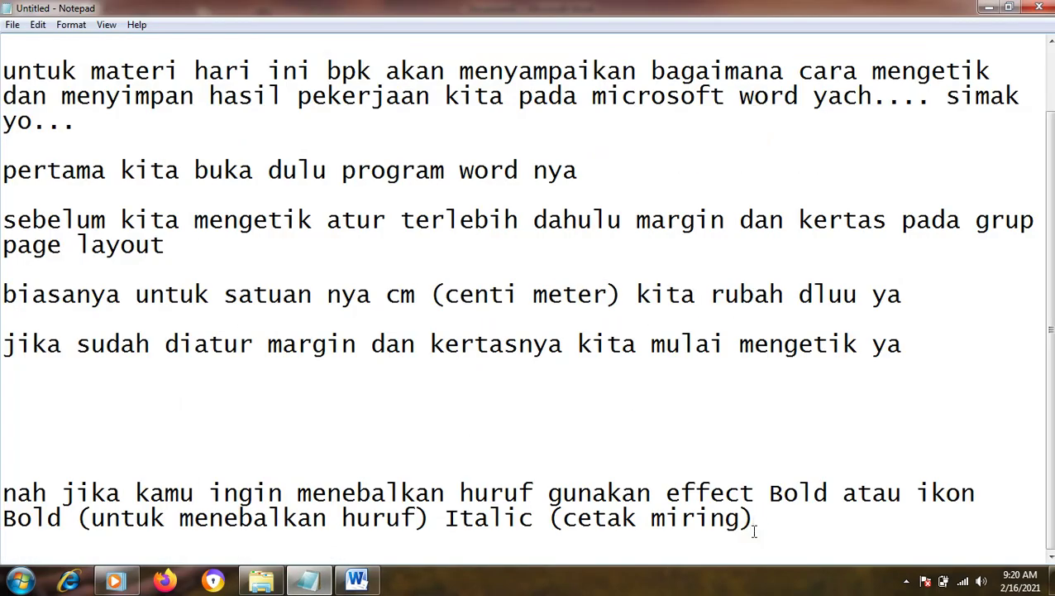
pyautogui.write('danUnd')
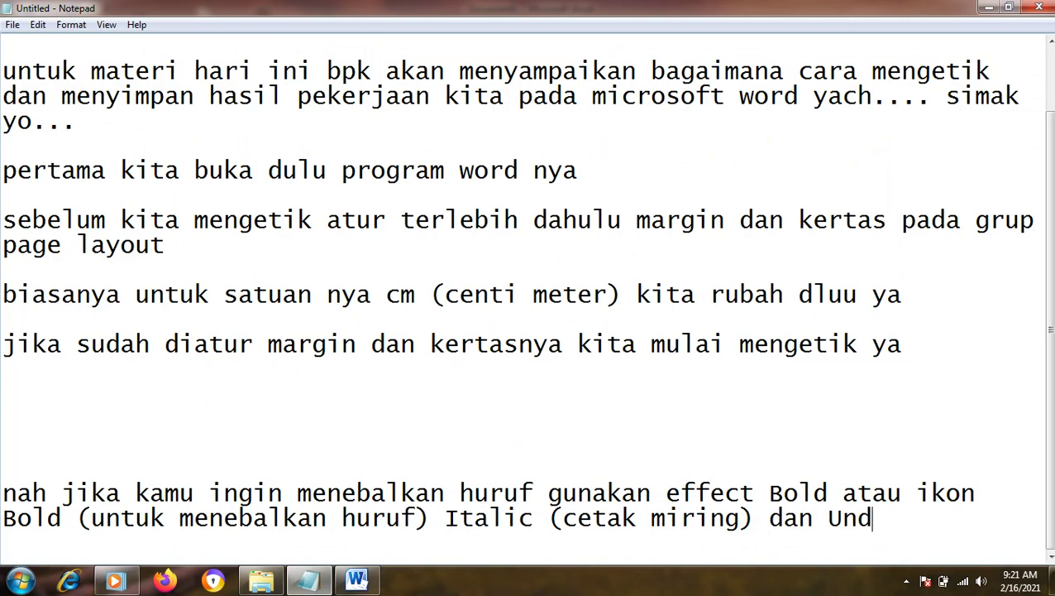
pyautogui.write('erline ')
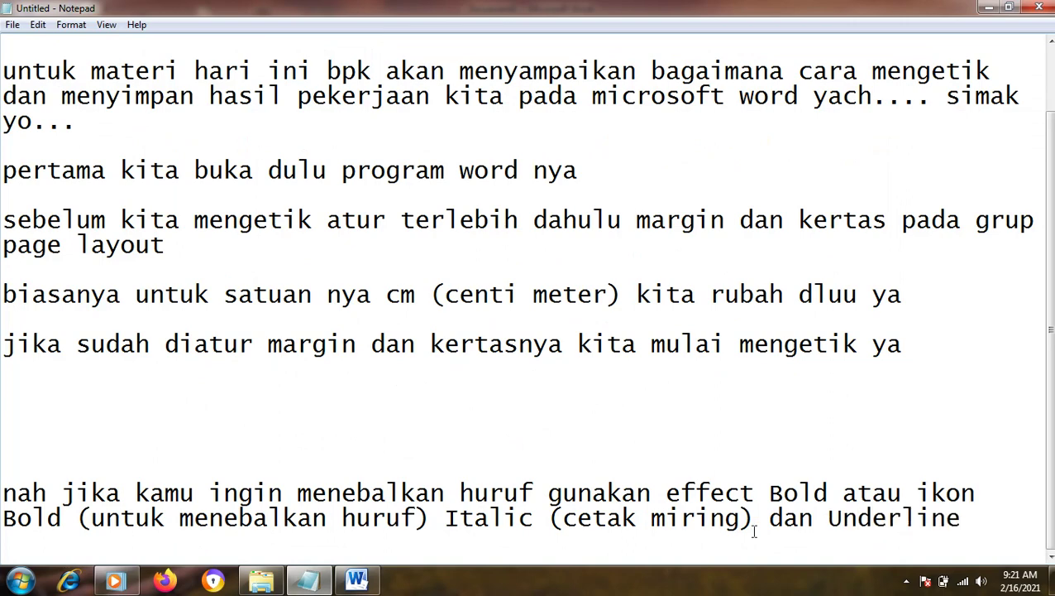
pyautogui.write(')')
pyautogui.press('BackSpace')
pyautogui.write('(gar')
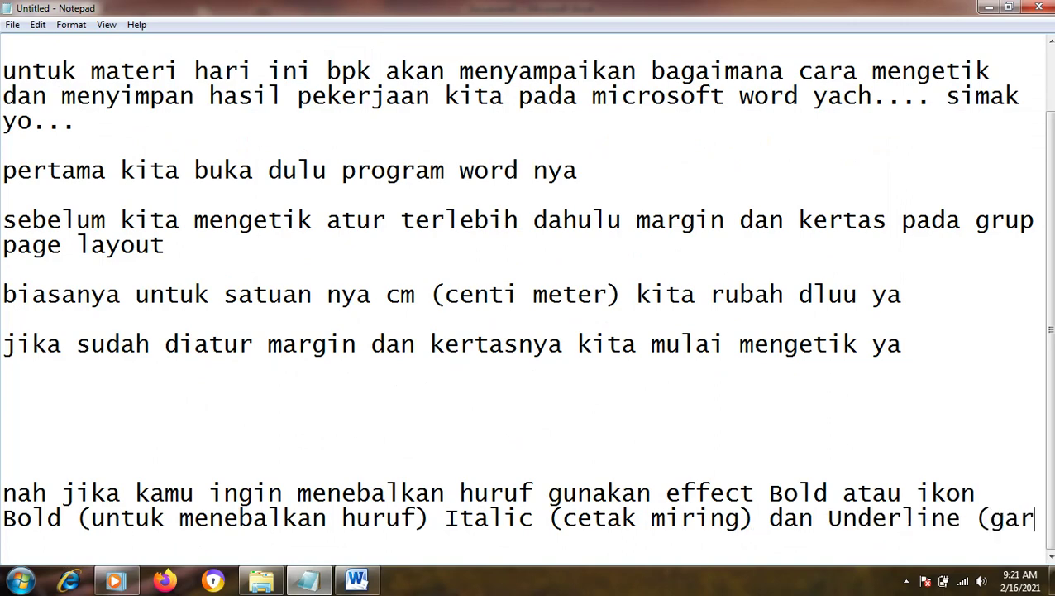
pyautogui.write('is bbawa')
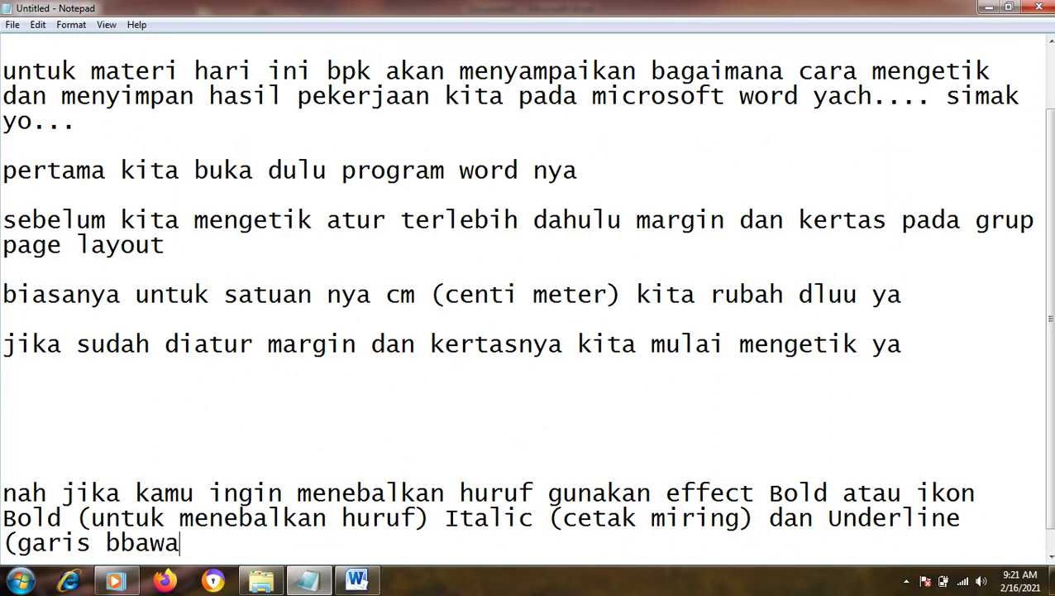
pyautogui.press('BackSpace')
pyautogui.press('BackSpace')
pyautogui.press('BackSpace')
pyautogui.press('BackSpace')
pyautogui.write('awah)')
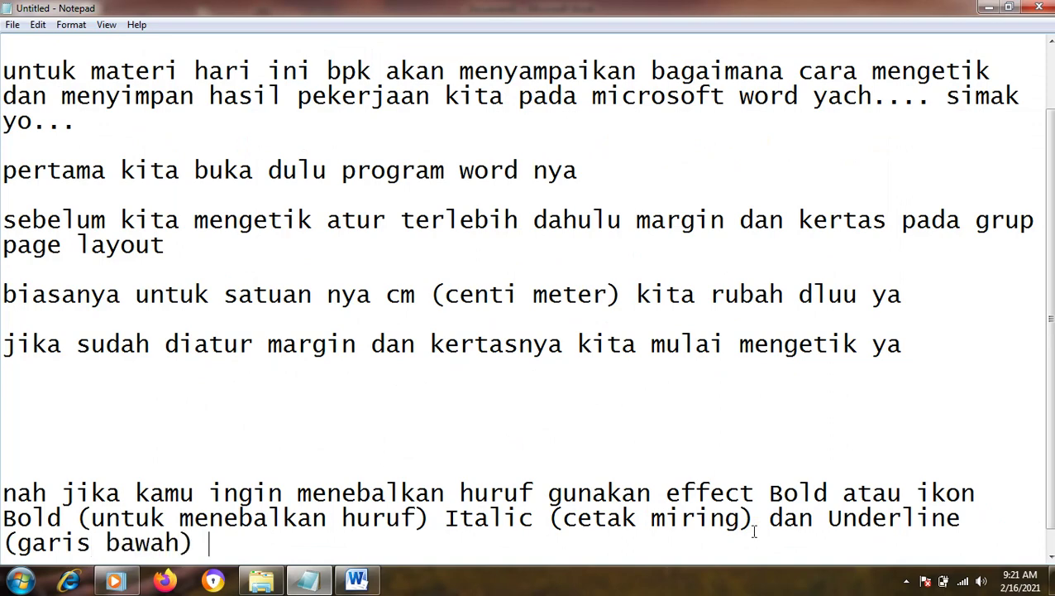
# Step: Make the 'Tidak Sekali Jadi' heading bold in Word
pyautogui.press('Return')
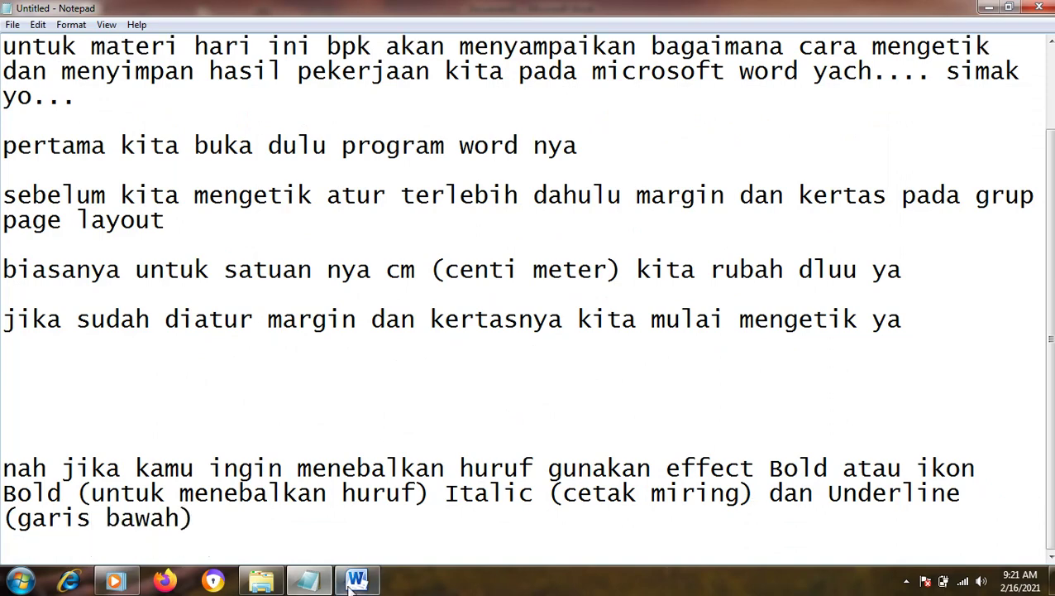
pyautogui.click(357, 579)
pyautogui.click(364, 284)
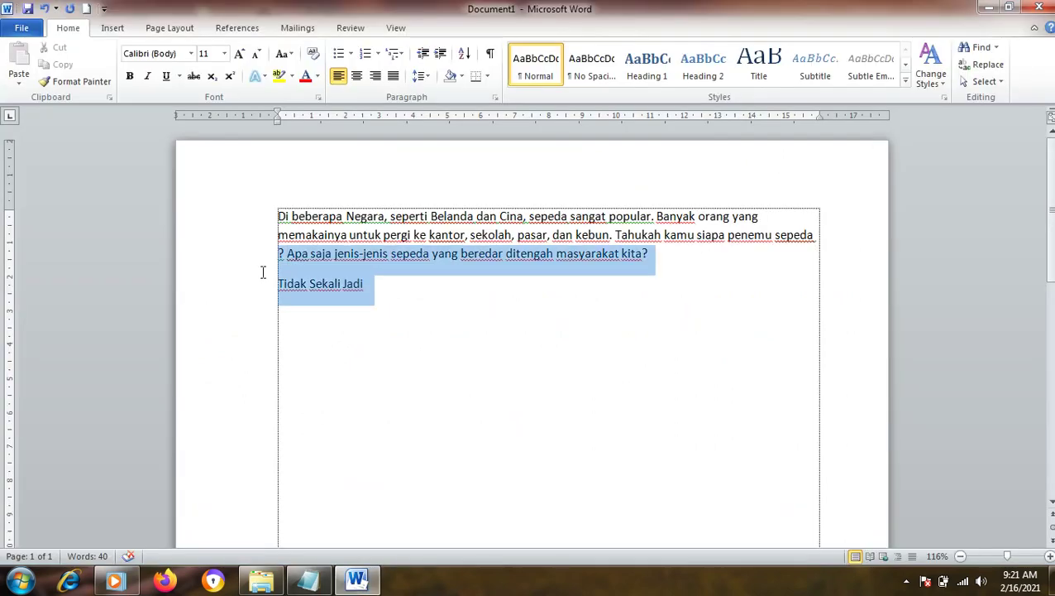
pyautogui.moveTo(364, 284); pyautogui.dragTo(267, 285)
pyautogui.click(130, 75)
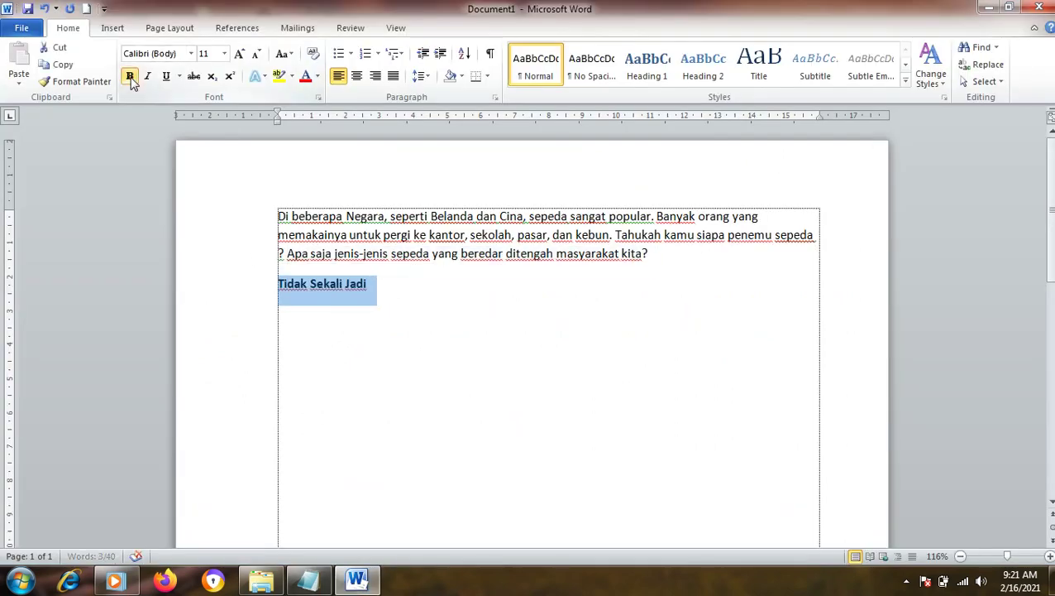
# Step: Add a new line below the heading, then remove it and the stray typed letters
pyautogui.click(379, 285)
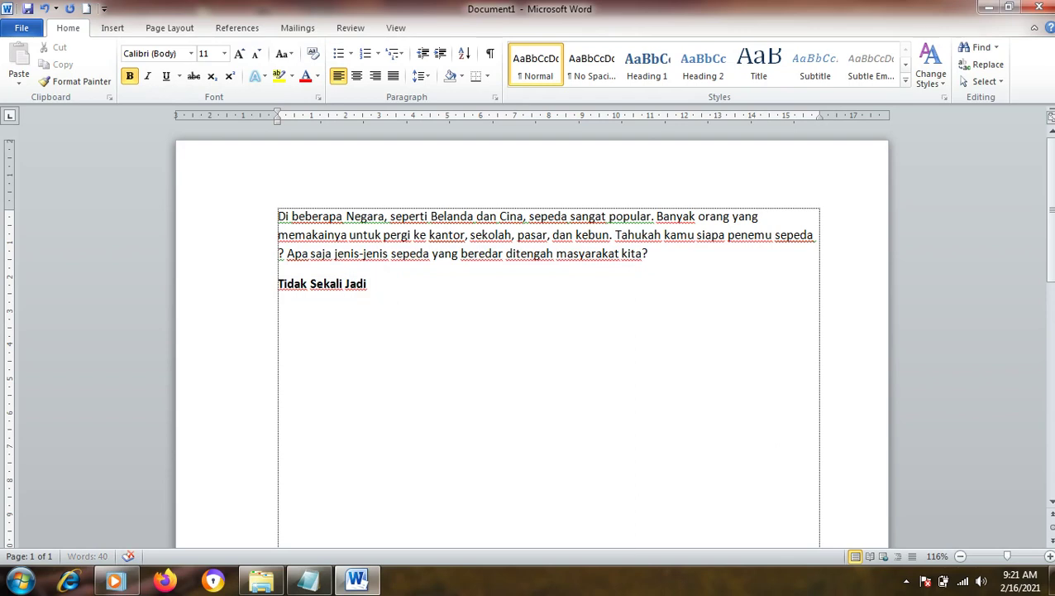
pyautogui.press('Return')
pyautogui.press('BackSpace')
pyautogui.write('fffand')
pyautogui.press('BackSpace')
pyautogui.press('BackSpace')
pyautogui.press('BackSpace')
pyautogui.press('BackSpace')
pyautogui.press('BackSpace')
pyautogui.press('BackSpace')
# Step: Begin a new Notepad note: 'tekan Tombol Tab pada keyboard'
pyautogui.click(321, 584)
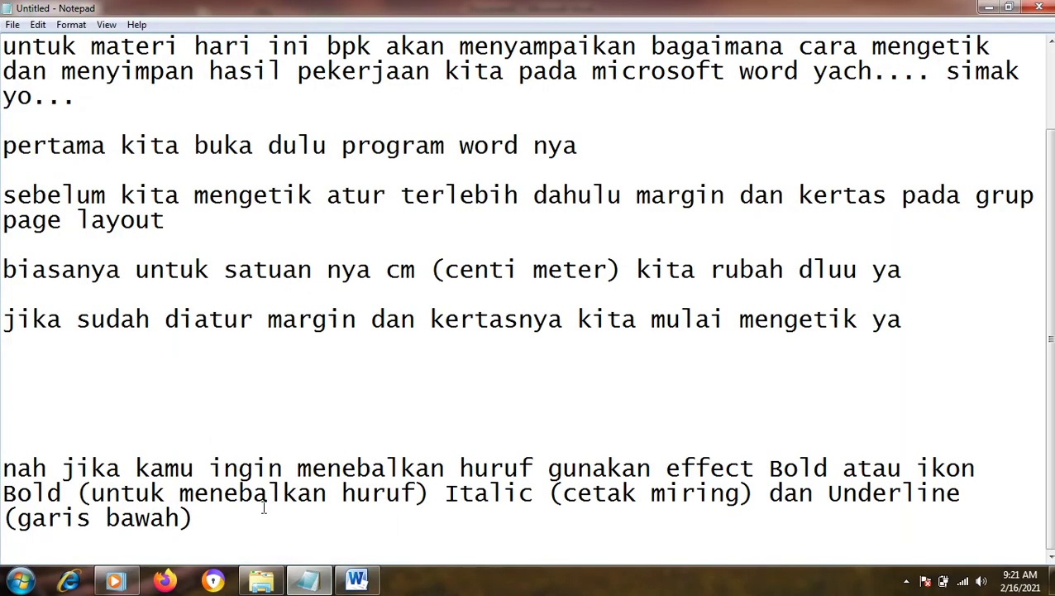
pyautogui.press('Return')
pyautogui.press('Return')
pyautogui.press('Return')
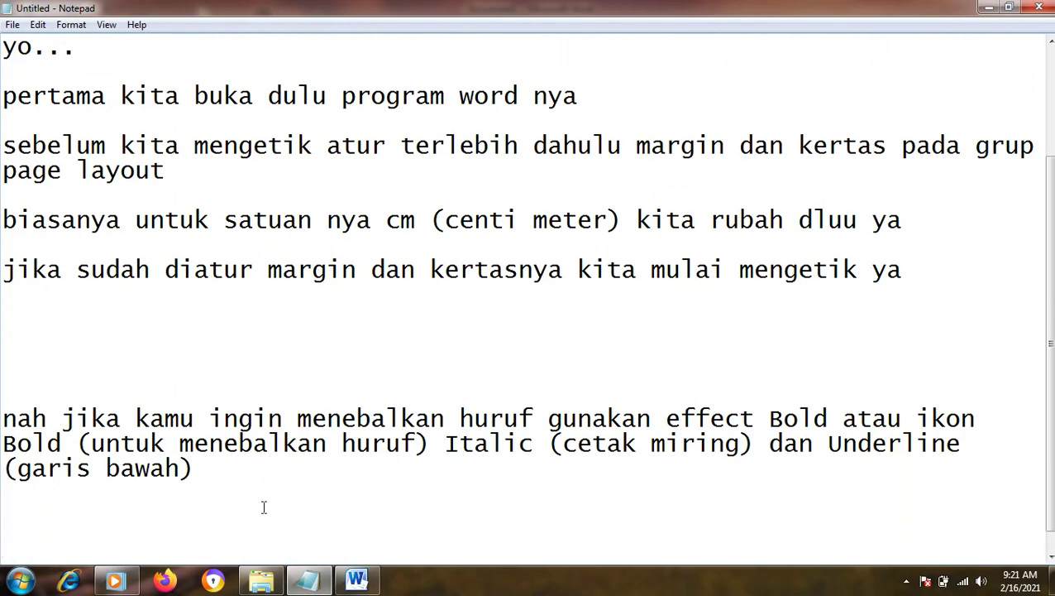
pyautogui.write('tekan Tab')
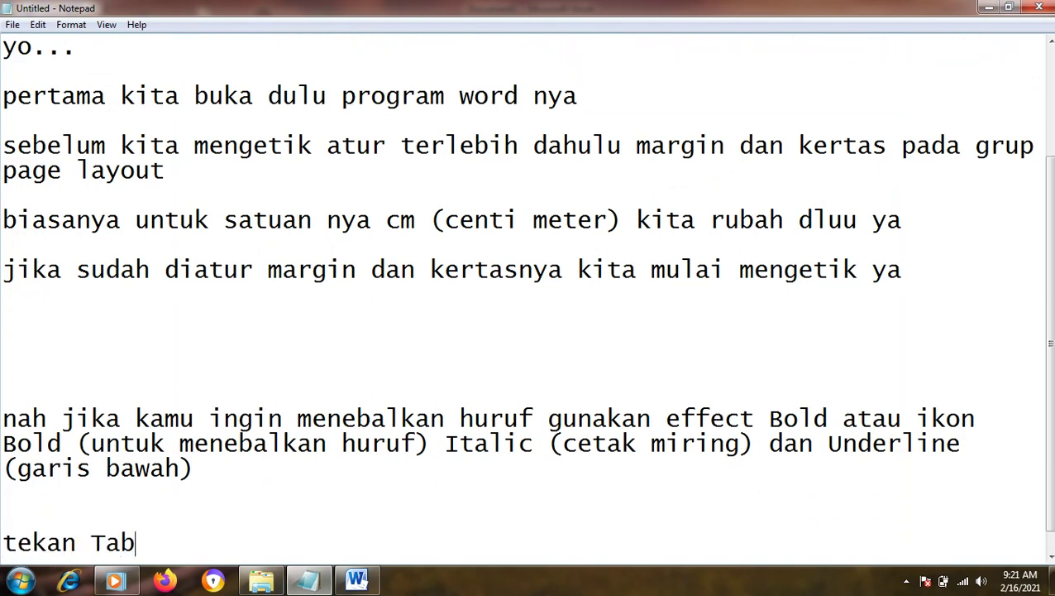
pyautogui.press('BackSpace')
pyautogui.press('BackSpace')
pyautogui.press('BackSpace')
pyautogui.write('oob')
pyautogui.press('BackSpace')
pyautogui.press('BackSpace')
pyautogui.write('mb')
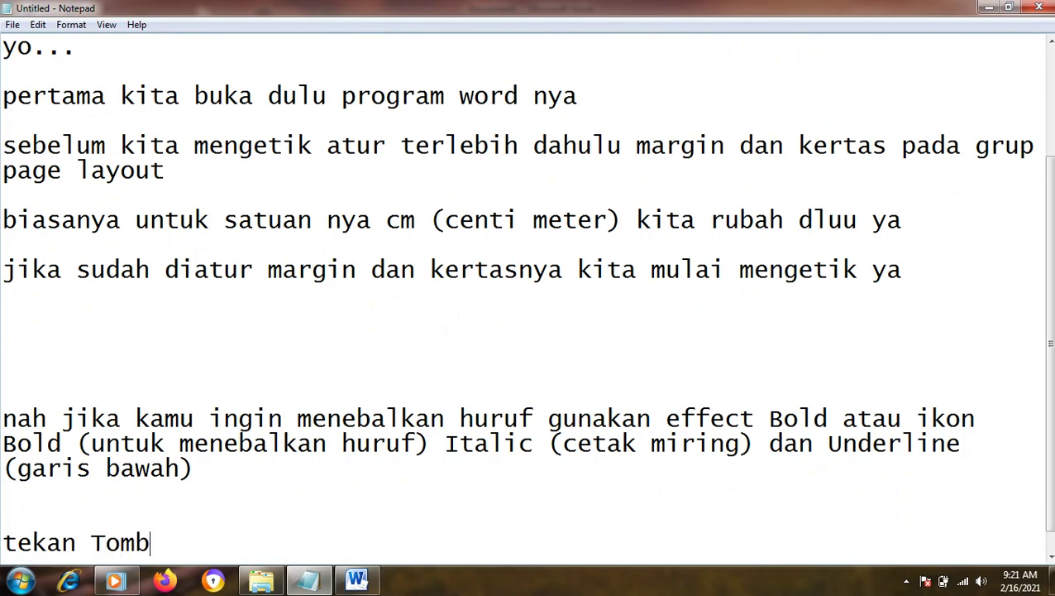
pyautogui.write('ol Tab pada ')
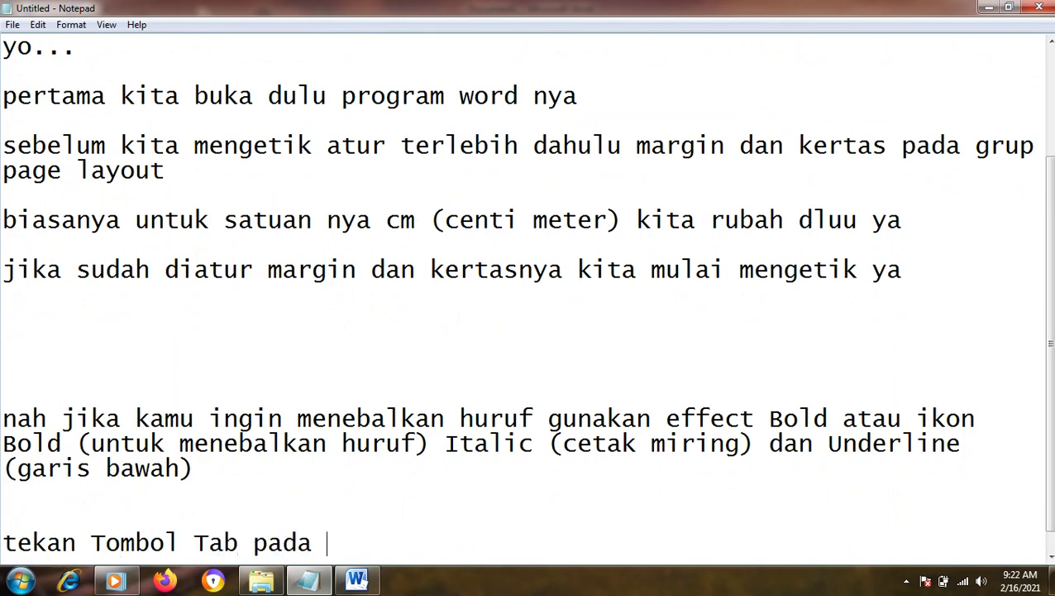
pyautogui.write('keyboar')
pyautogui.press('BackSpace')
pyautogui.press('BackSpace')
pyautogui.write('oar')
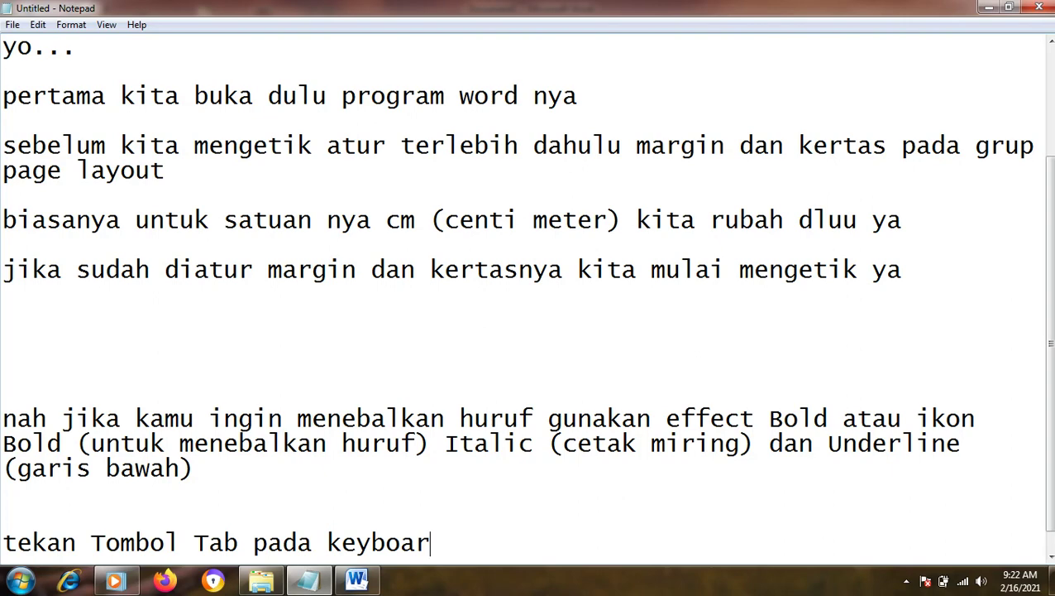
pyautogui.write('dd')
pyautogui.press('BackSpace')
# Step: Complete the note with 'untuk tulisan menjorok ke dalam (garis baru)'
pyautogui.write('untk ')
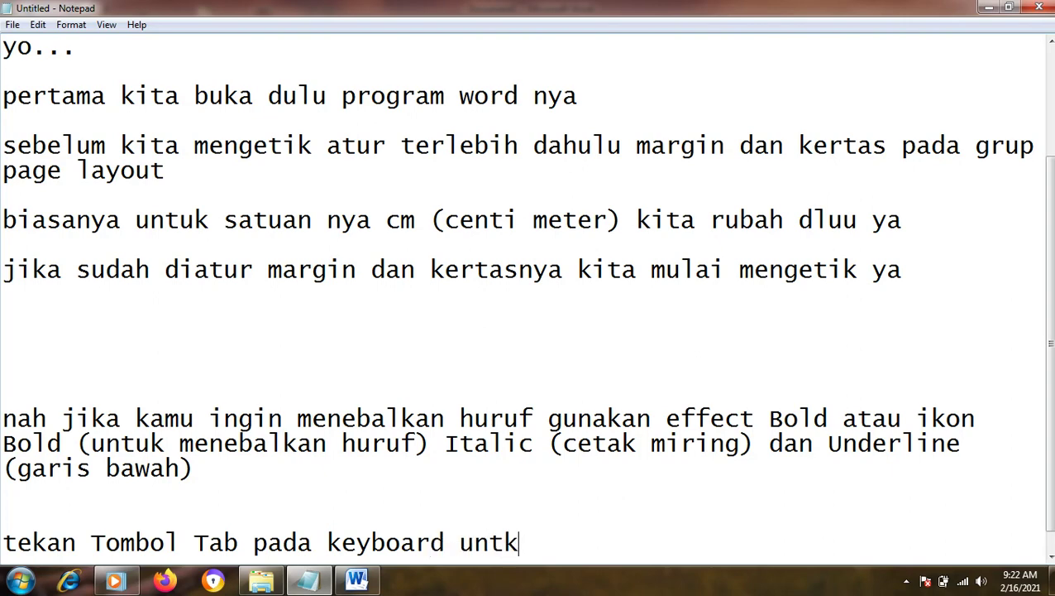
pyautogui.write('spasi')
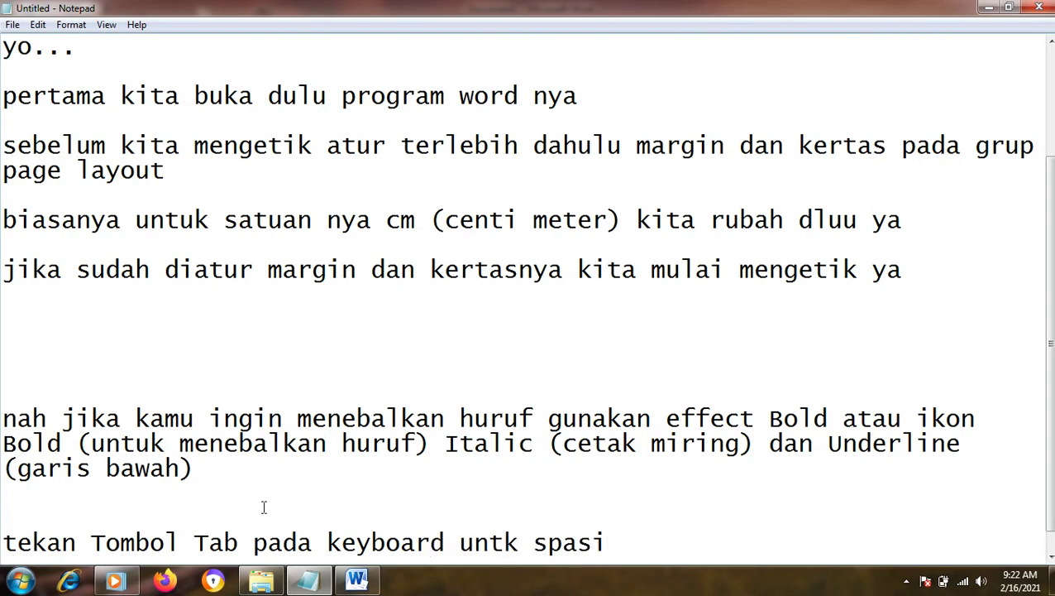
pyautogui.write('ay')
pyautogui.press('BackSpace')
pyautogui.press('BackSpace')
pyautogui.press('BackSpace')
pyautogui.press('BackSpace')
pyautogui.press('BackSpace')
pyautogui.press('BackSpace')
pyautogui.press('BackSpace')
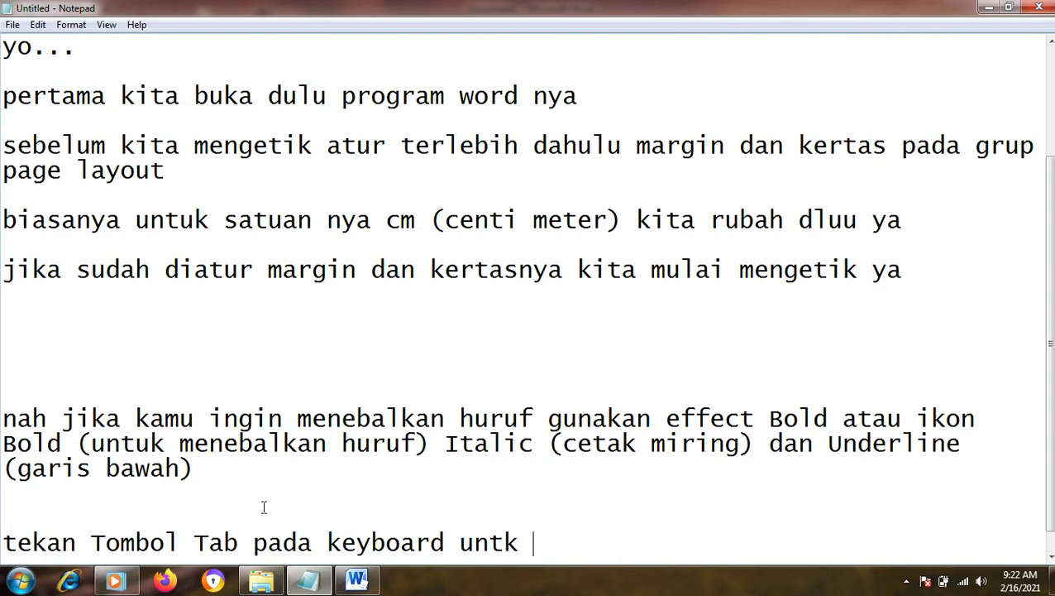
pyautogui.press('BackSpace')
pyautogui.press('BackSpace')
pyautogui.write('uk ')
pyautogui.write('a')
pyautogui.press('BackSpace')
pyautogui.write('tulu')
pyautogui.press('BackSpace')
pyautogui.write('isan me')
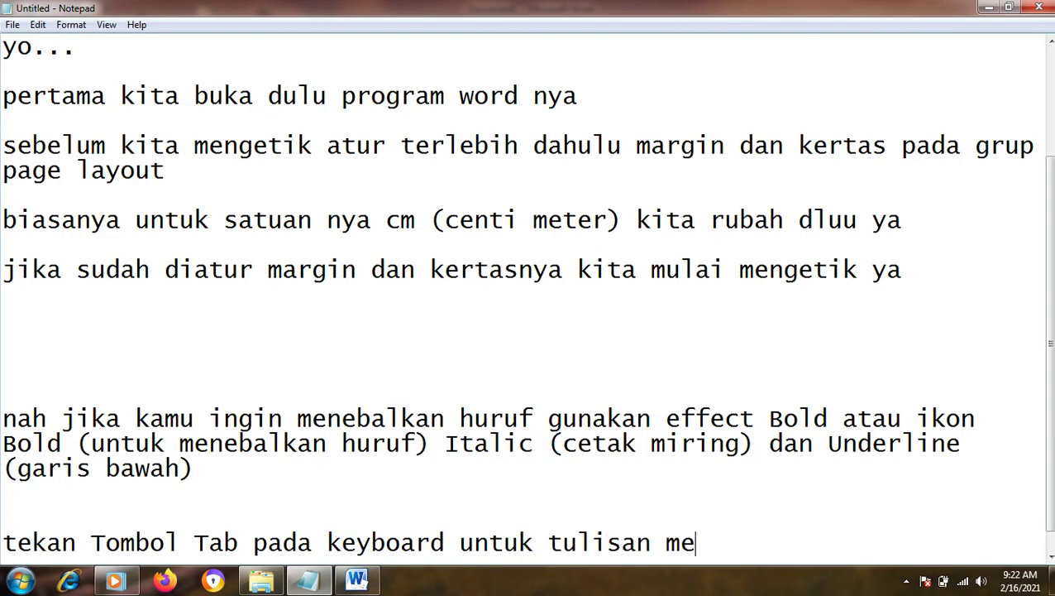
pyautogui.write('njorok ')
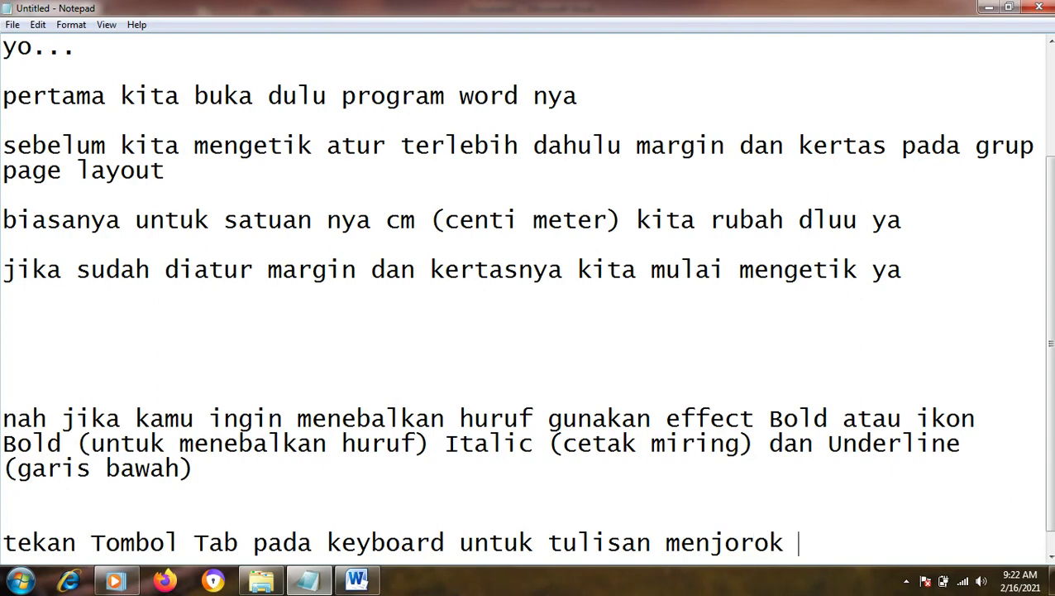
pyautogui.write('ke')
pyautogui.press('BackSpace')
pyautogui.press('BackSpace')
pyautogui.press('BackSpace')
pyautogui.write('k')
pyautogui.write(' ke dalam ')
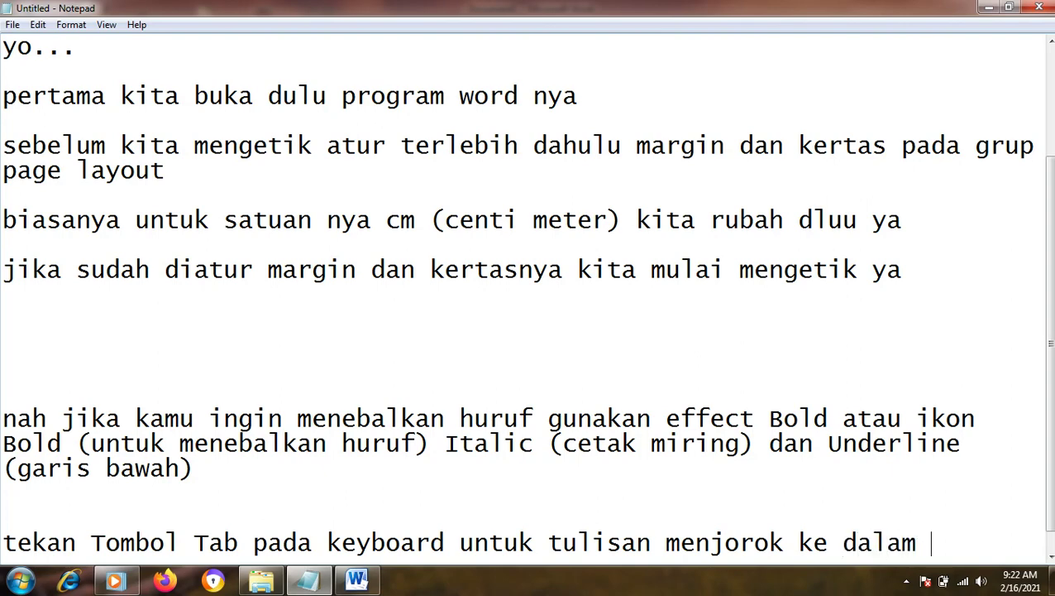
pyautogui.write('(garis ')
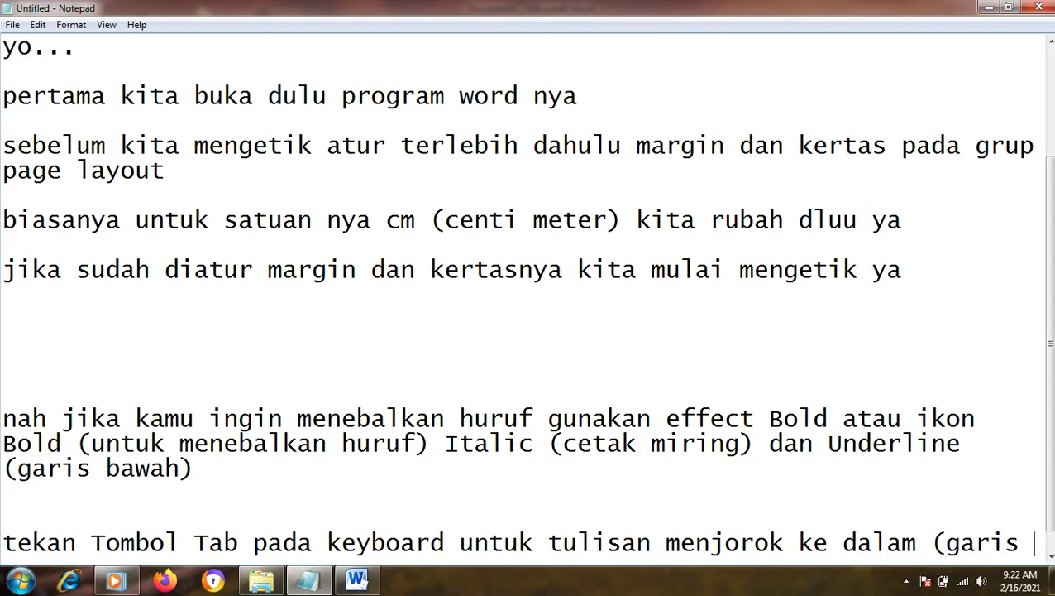
pyautogui.write('baru)')
# Step: In Word, type 'Kita mungkin berpikir bahwa sepeda … hanya dalam satu waktu. Tidak!'
pyautogui.click(362, 578)
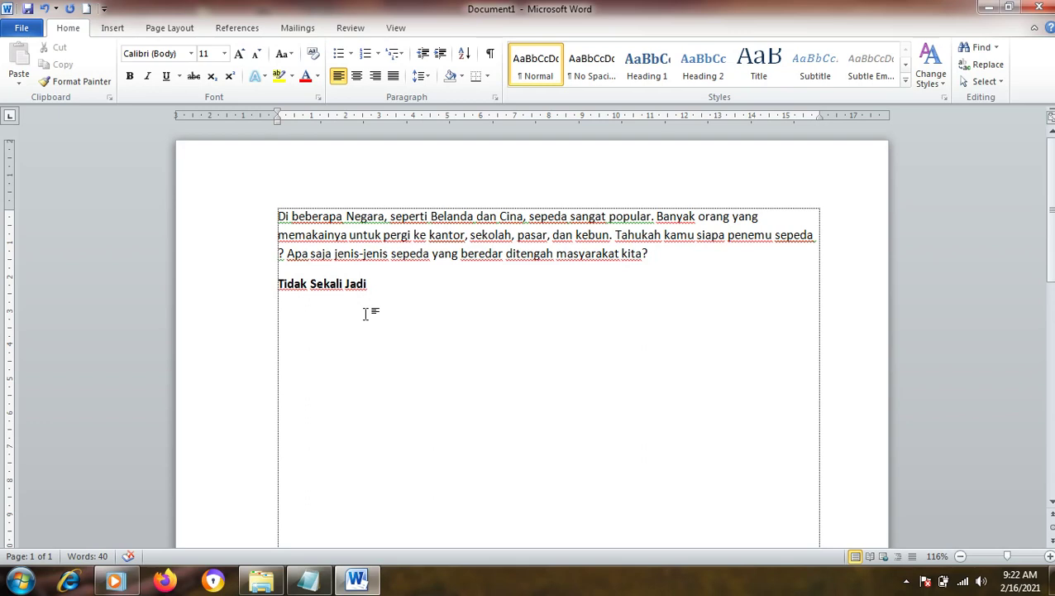
pyautogui.write('Kita mungk')
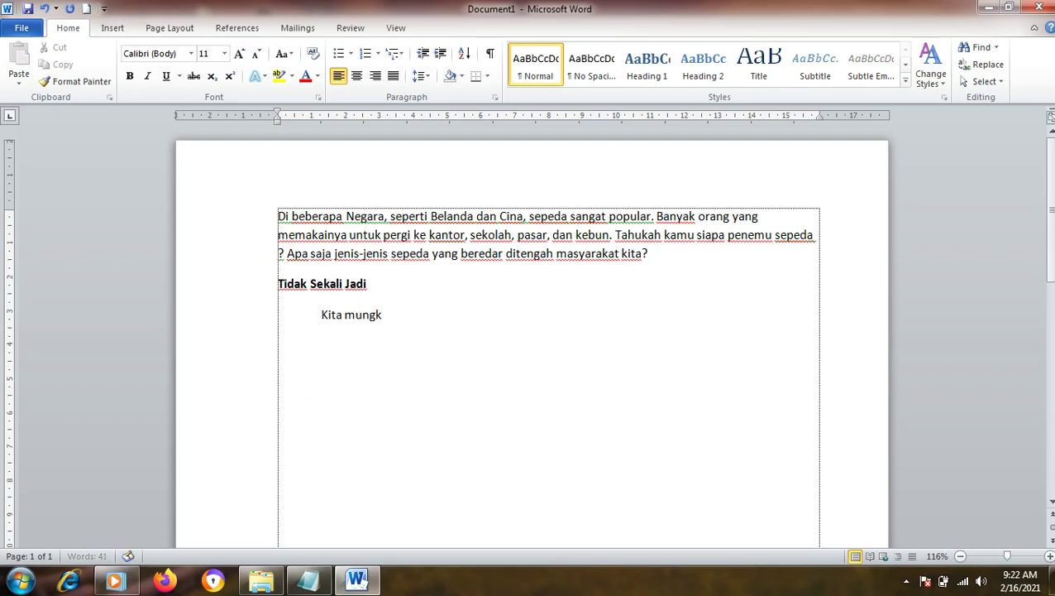
pyautogui.write('in berp')
pyautogui.write('ikir ba')
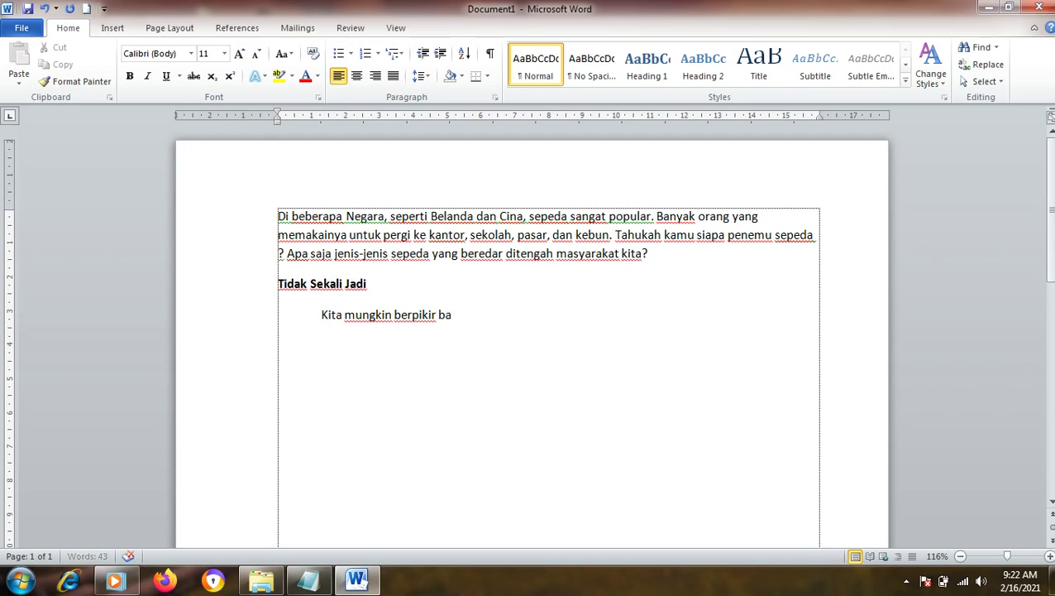
pyautogui.write('hwa sepe')
pyautogui.write('da seperti ')
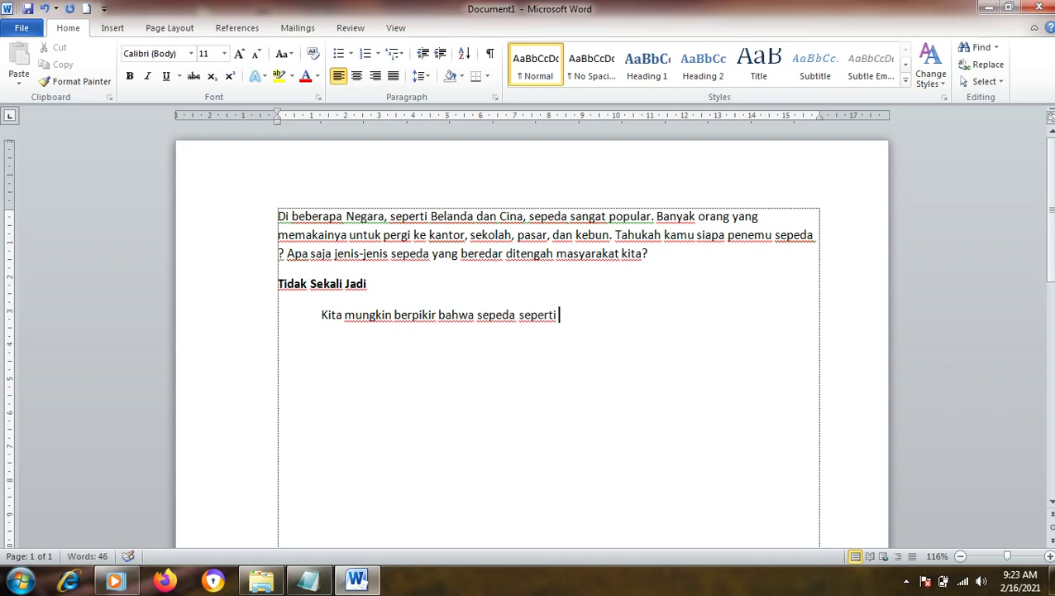
pyautogui.write('yang ada sekarang ')
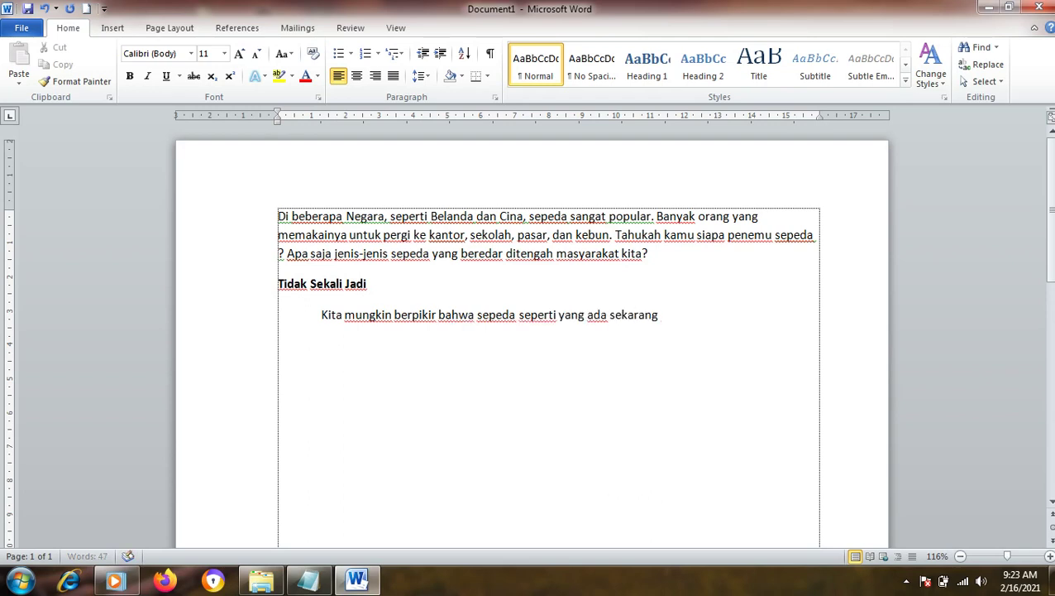
pyautogui.write('tercip')
pyautogui.write('ta hana')
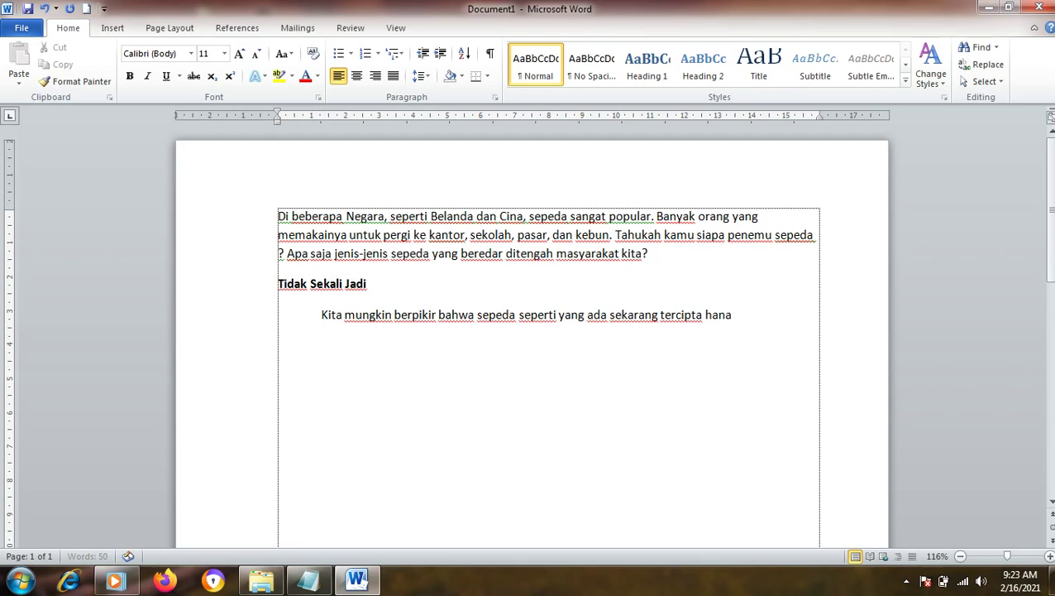
pyautogui.press('BackSpace')
pyautogui.write('ya da')
pyautogui.write('lam satu waktu')
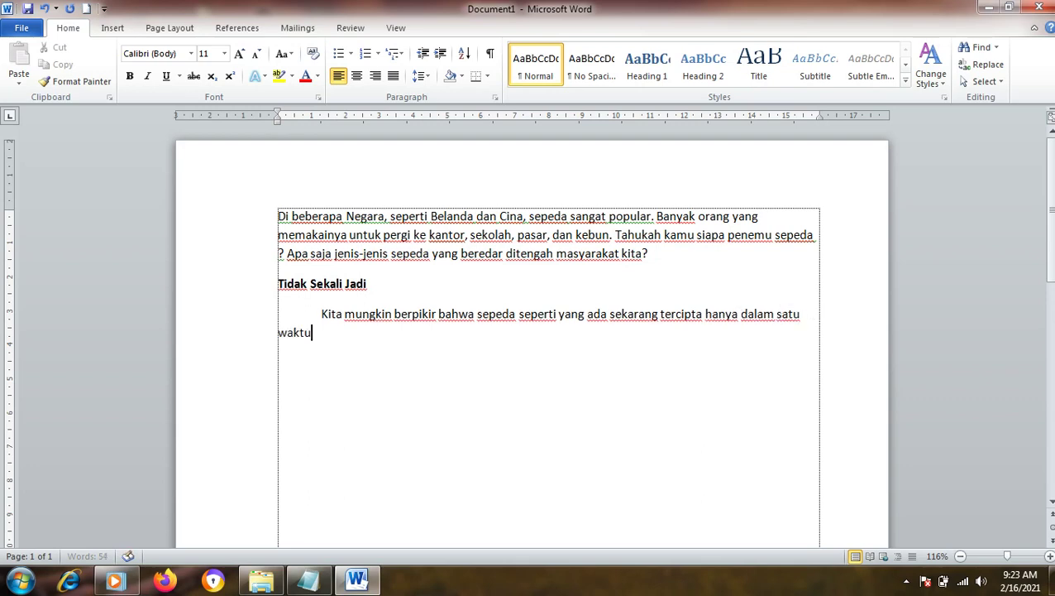
pyautogui.write('. T')
pyautogui.write('idak! ')
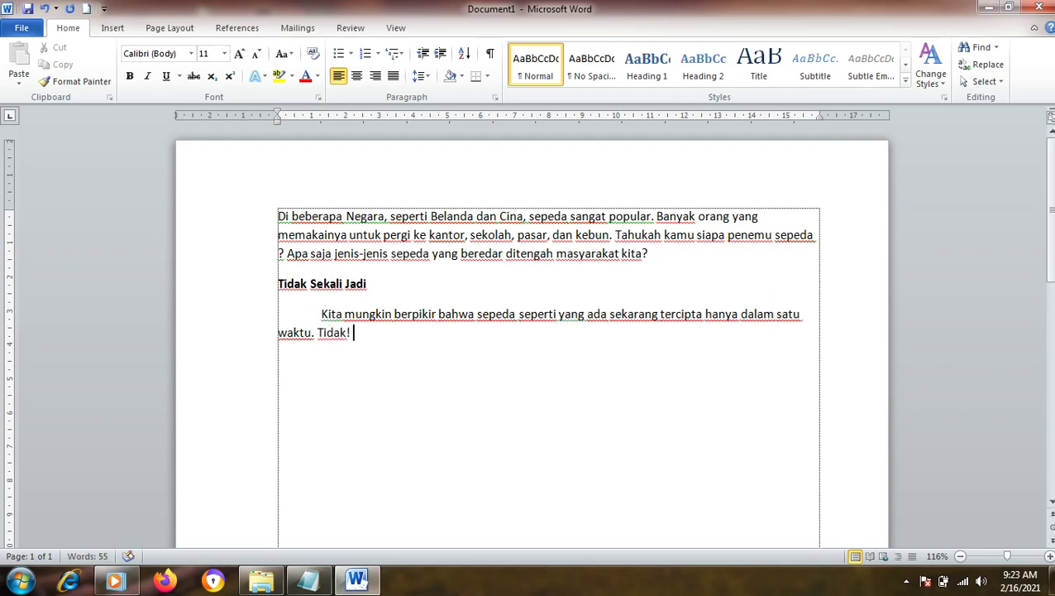
pyautogui.write('p')
pyautogui.write('emi')
pyautogui.press('BackSpace')
pyautogui.press('BackSpace')
# Step: Add 'Penciptaanya ternyata melalui proses yang cukup panjang dan lama.' and begin the inventor sentence with (1785) - (1851)
pyautogui.write('n')
pyautogui.write('ciptaanya')
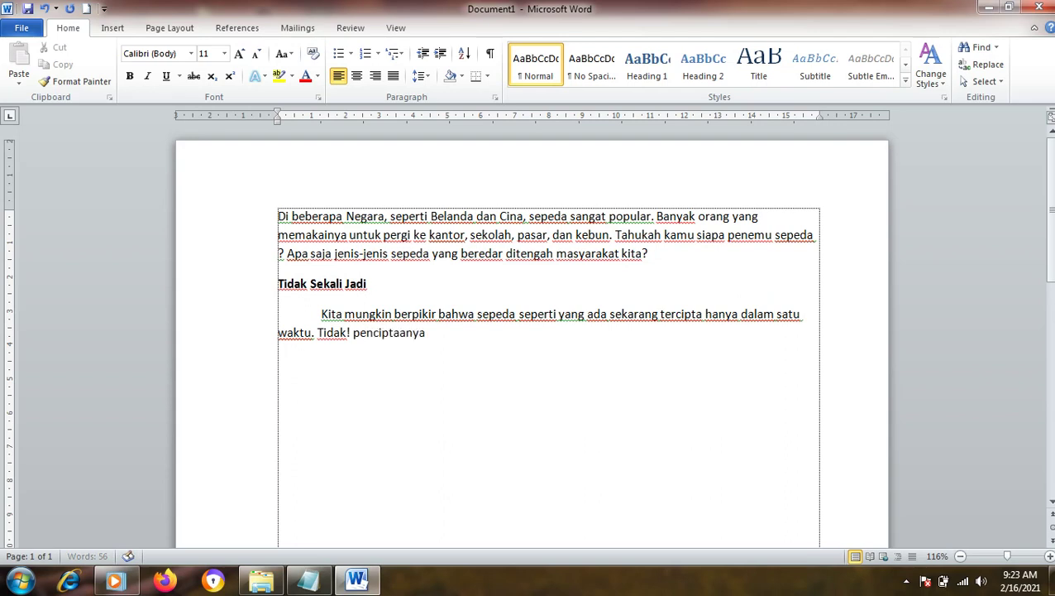
pyautogui.write(' te')
pyautogui.write('rnyata mem')
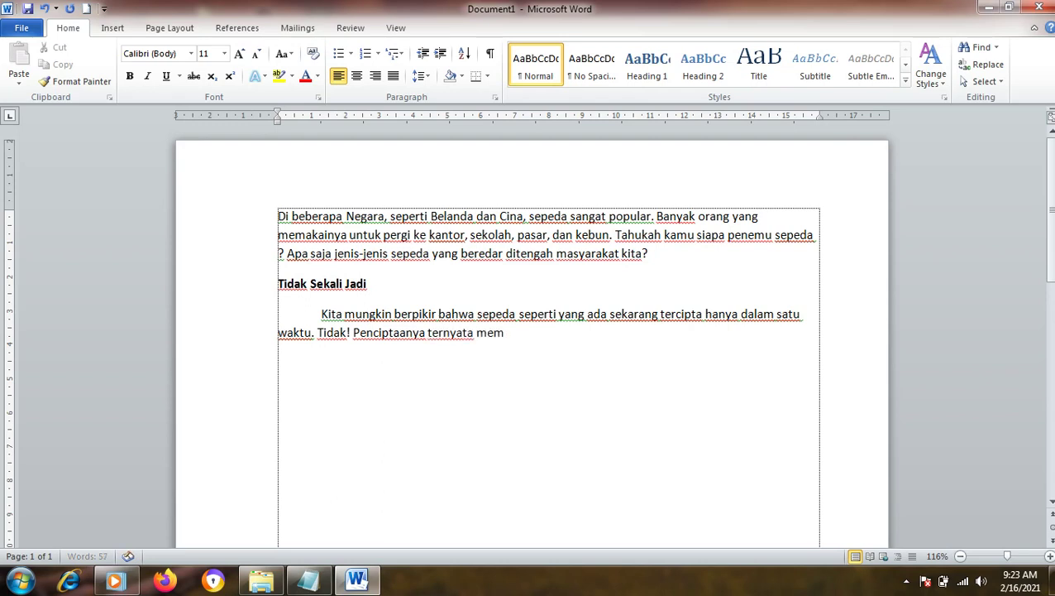
pyautogui.press('BackSpace')
pyautogui.write('lalui proses')
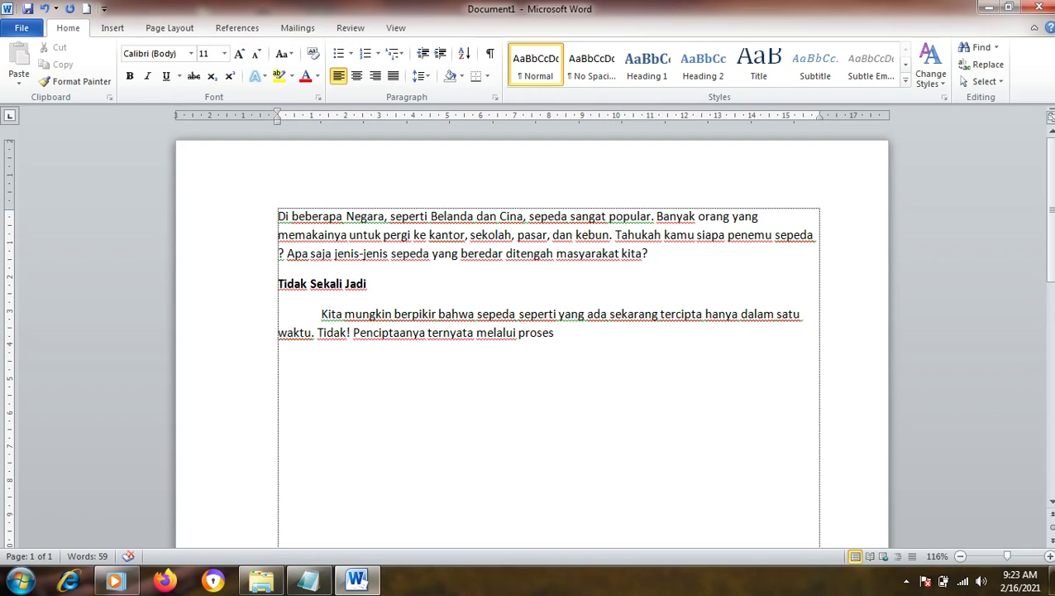
pyautogui.write('yag')
pyautogui.press('BackSpace')
pyautogui.write('ng c')
pyautogui.write('ukup')
pyautogui.write(' panjaa')
pyautogui.press('BackSpace')
pyautogui.write('ng')
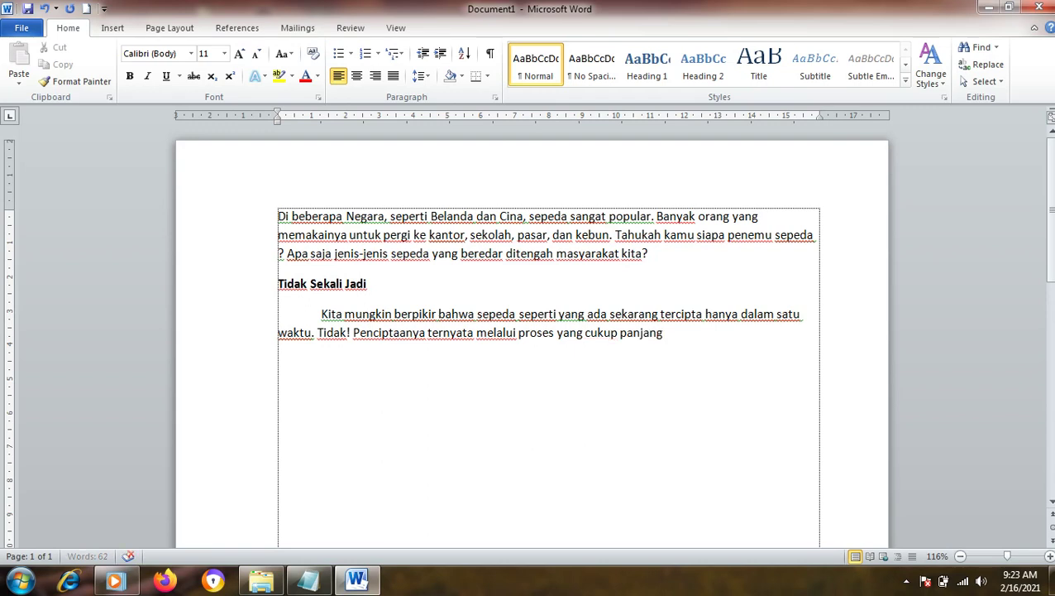
pyautogui.write(' dan lama.')
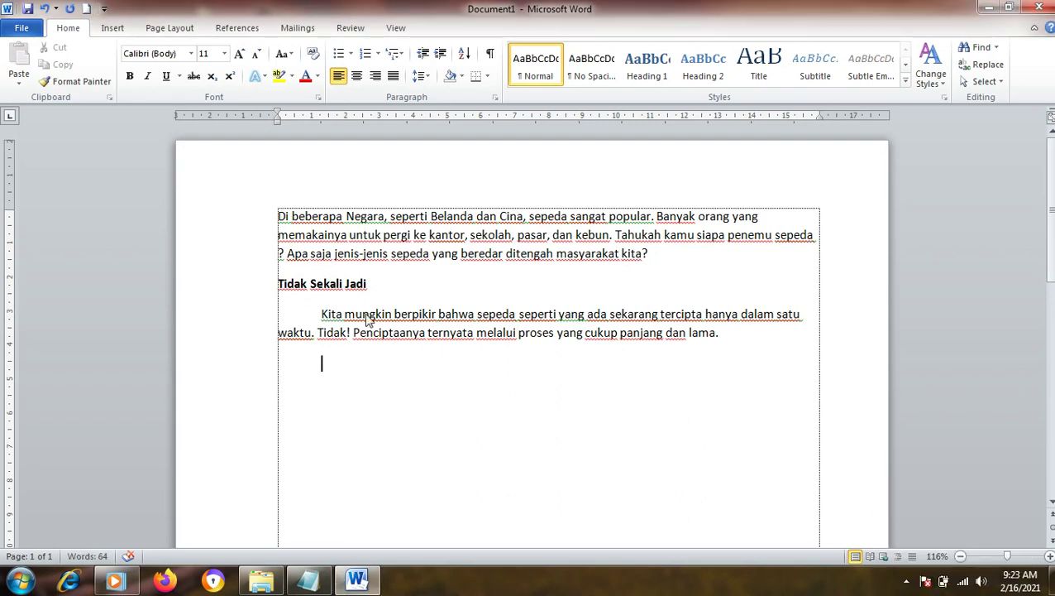
pyautogui.write('Penemu')
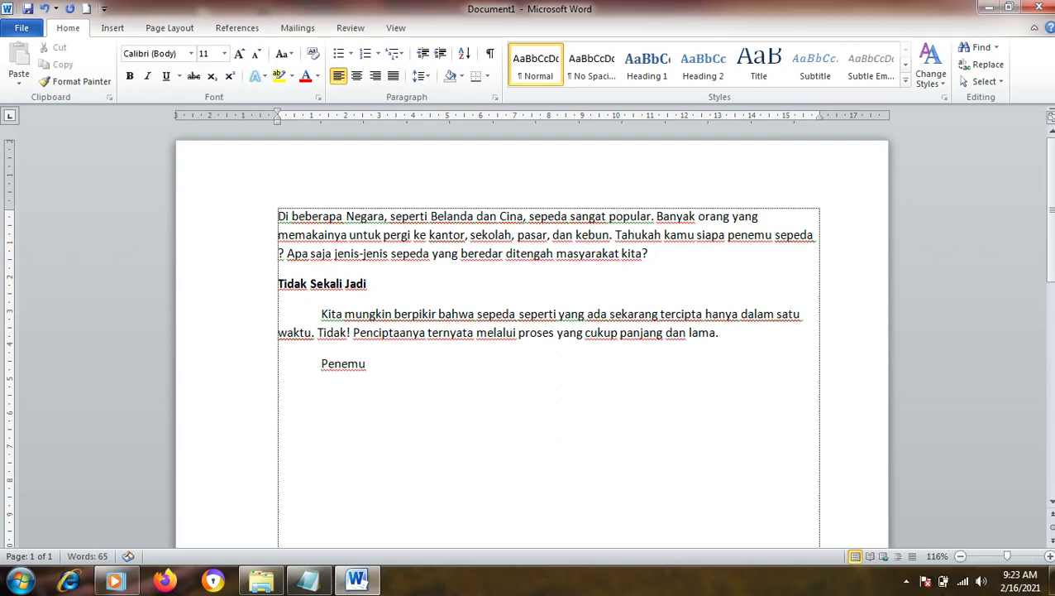
pyautogui.write('sepeda')
pyautogui.write(' adalah')
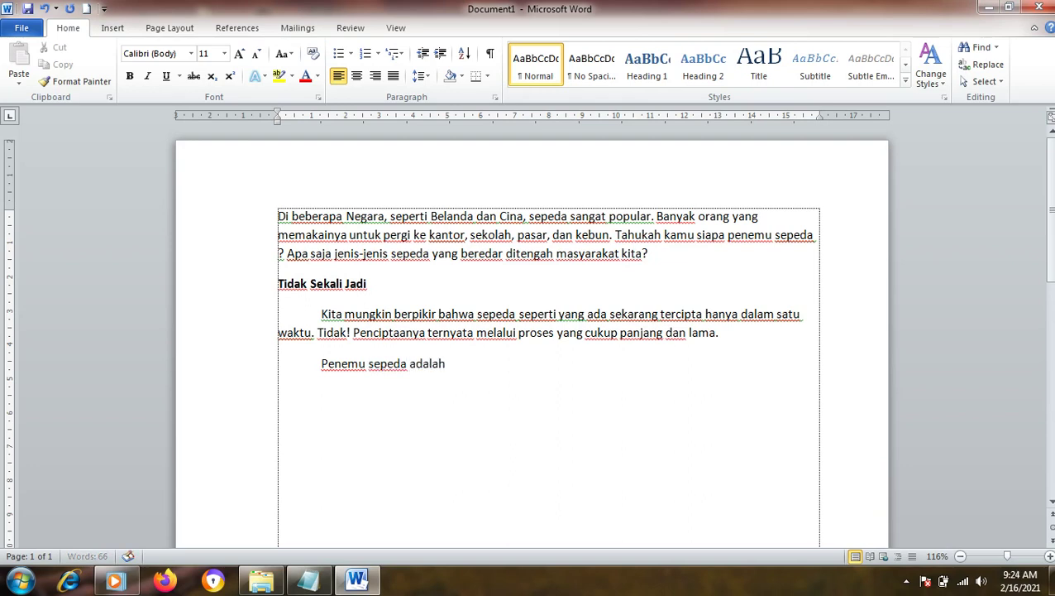
pyautogui.write(' Kar')
pyautogui.write('l von ')
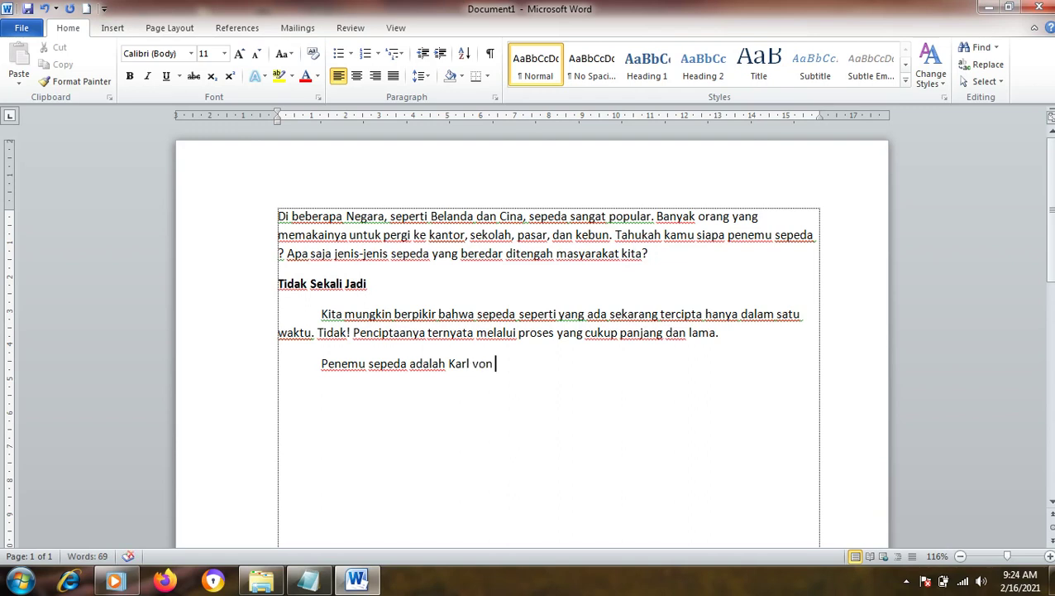
pyautogui.write('Drasi')
pyautogui.write(' (17')
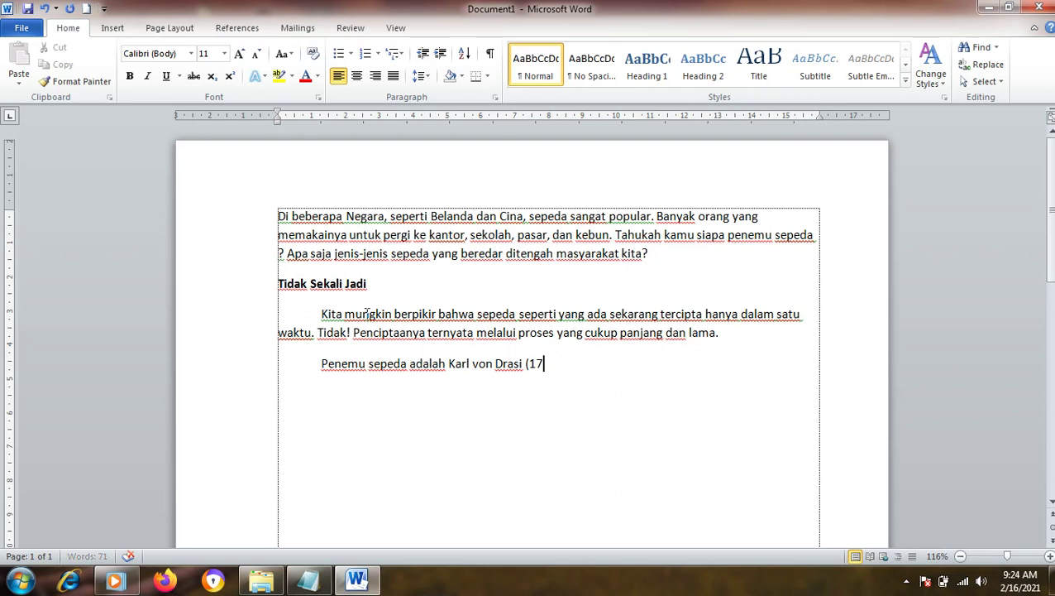
pyautogui.write('85')
pyautogui.write(') - (')
pyautogui.write('185')
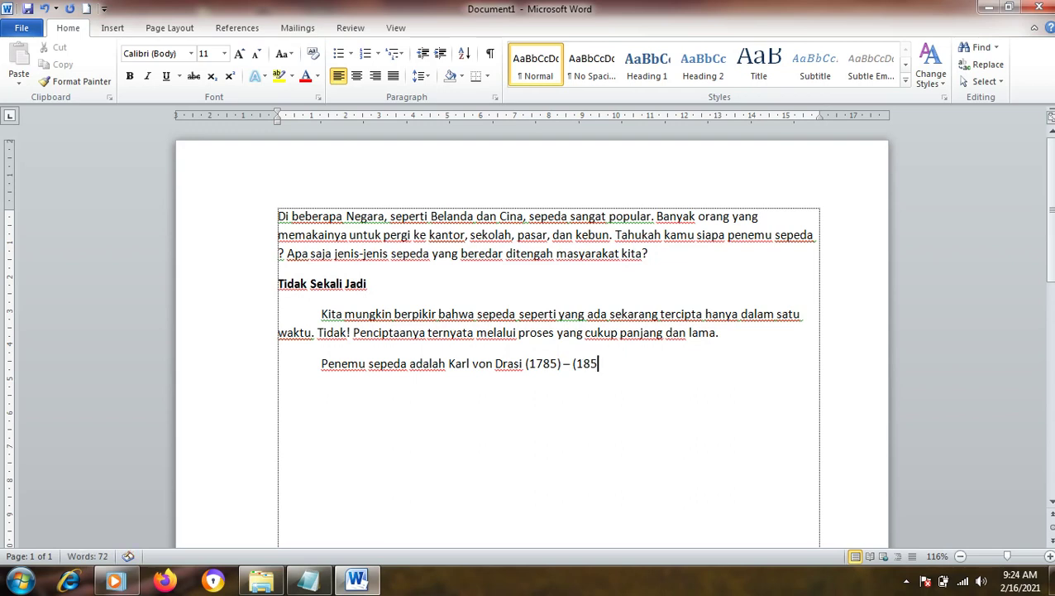
pyautogui.write('1')
# Step: Continue after the inventor's years with '. Pria jerman kelahiran' and his name
pyautogui.write('.')
pyautogui.write(' Pria ini')
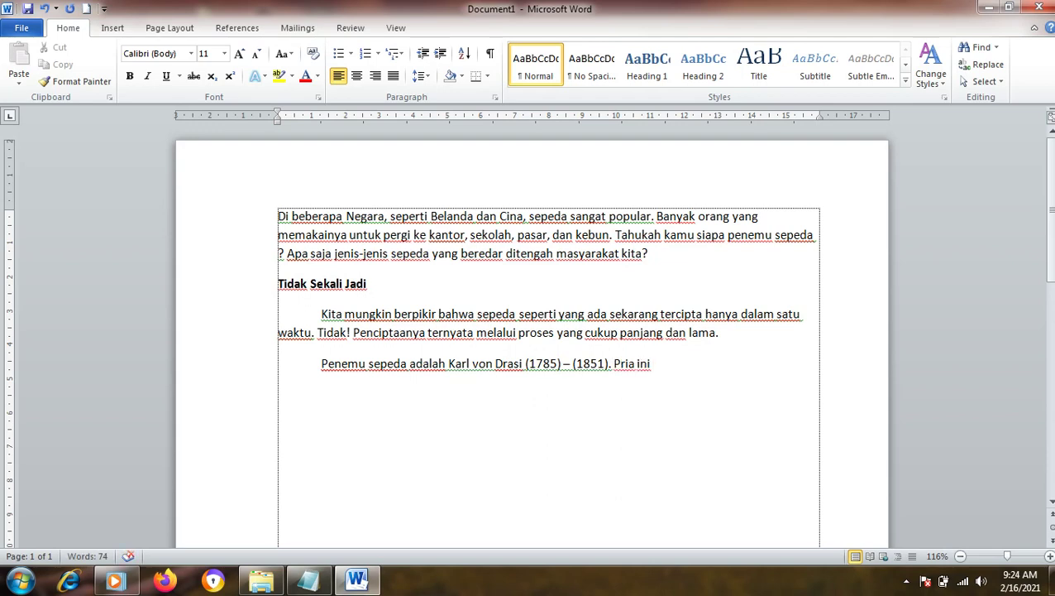
pyautogui.press('BackSpace')
pyautogui.press('BackSpace')
pyautogui.press('BackSpace')
pyautogui.write('j')
pyautogui.write('erman kelahiran')
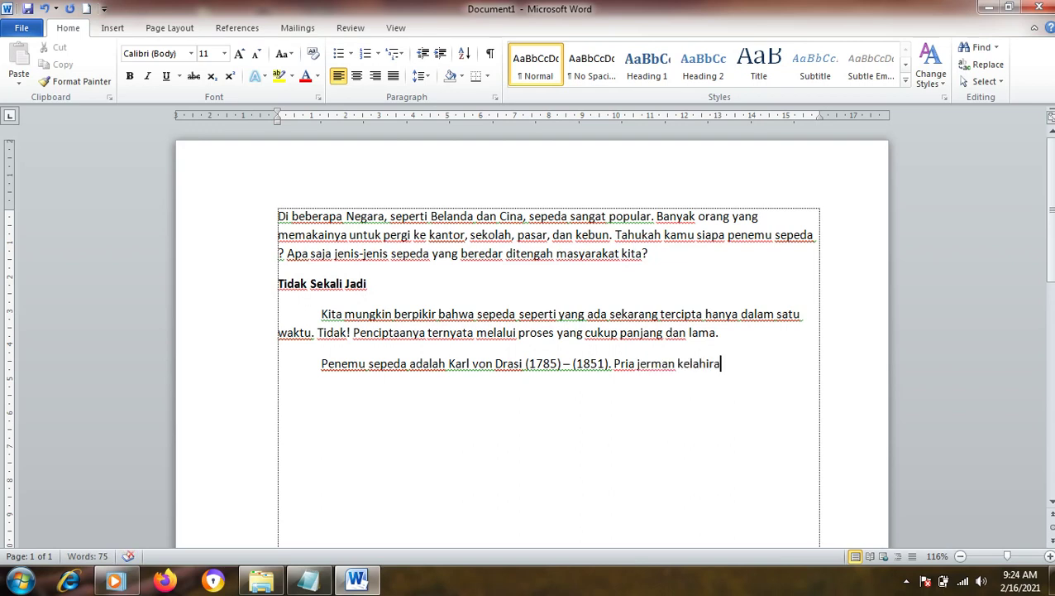
pyautogui.write(' Karl')
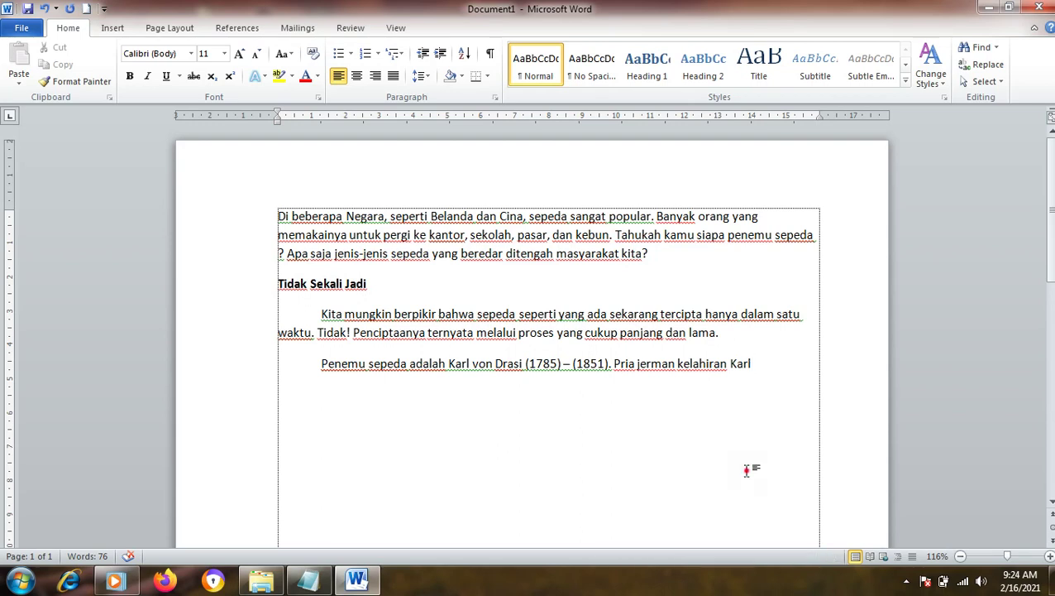
# Step: Type that the bicycle had no pedals, only front and rear wheels joined by a wooden bar
pyautogui.write('sru')
pyautogui.write('hel')
pyautogui.write(' in')
pyautogui.write('i membuat')
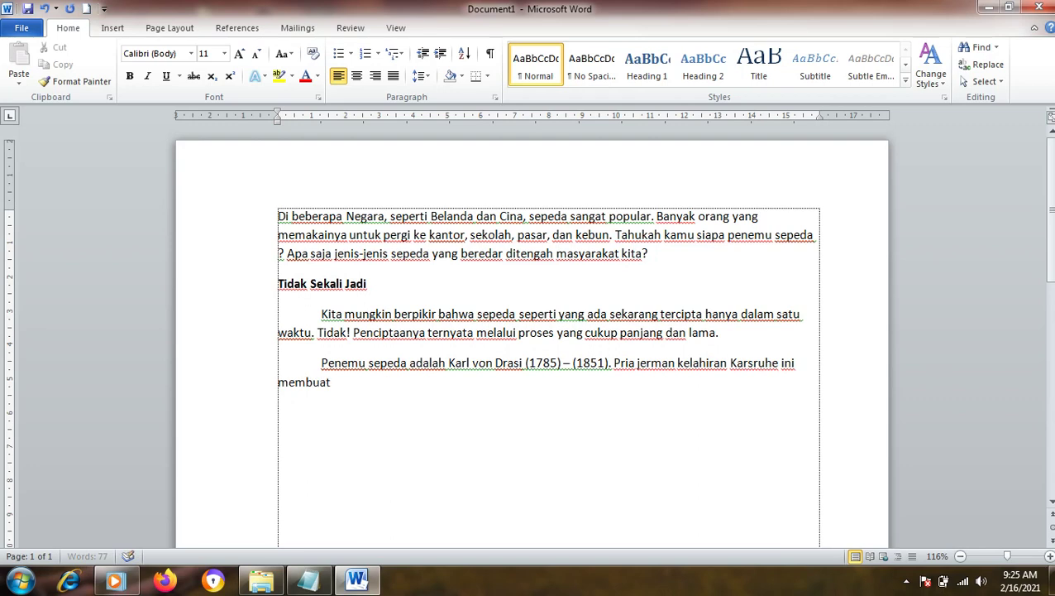
pyautogui.write(' sepe')
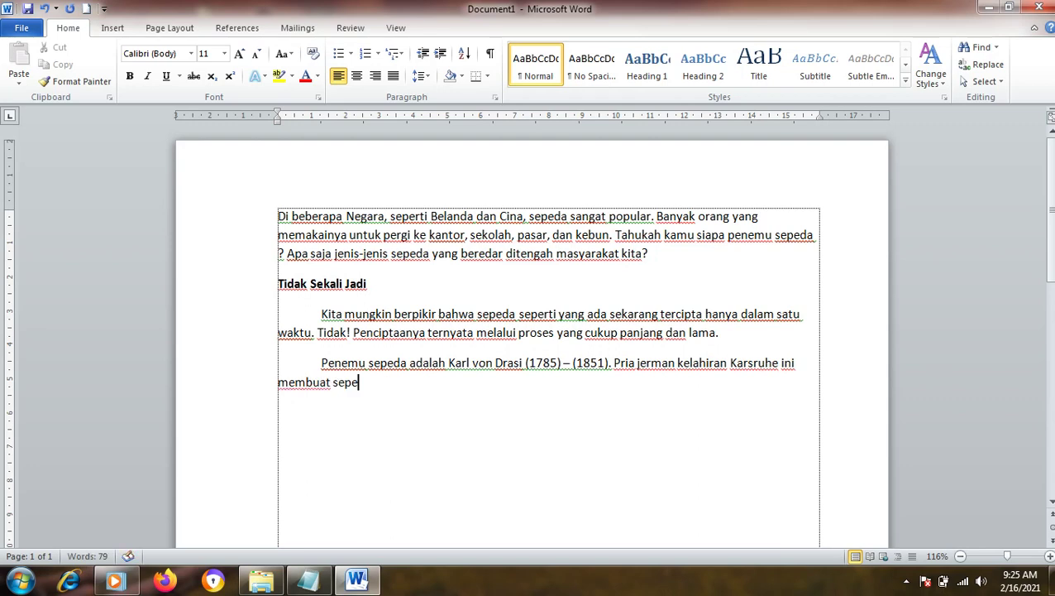
pyautogui.write('da tan')
pyautogui.write('pa pedal. ')
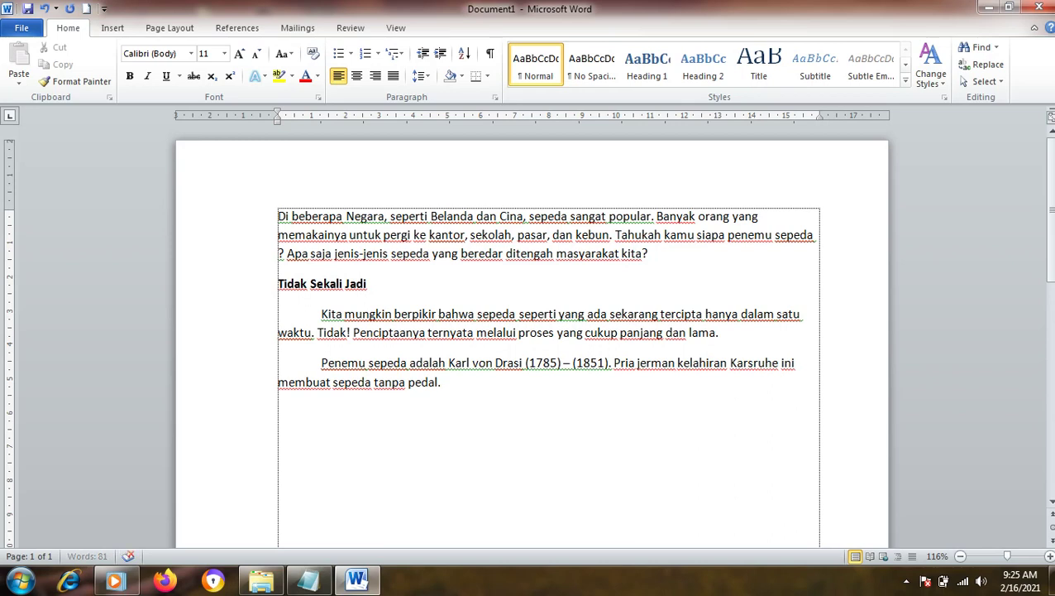
pyautogui.write('ya')
pyautogui.press('BackSpace')
pyautogui.press('BackSpace')
pyautogui.press('BackSpace')
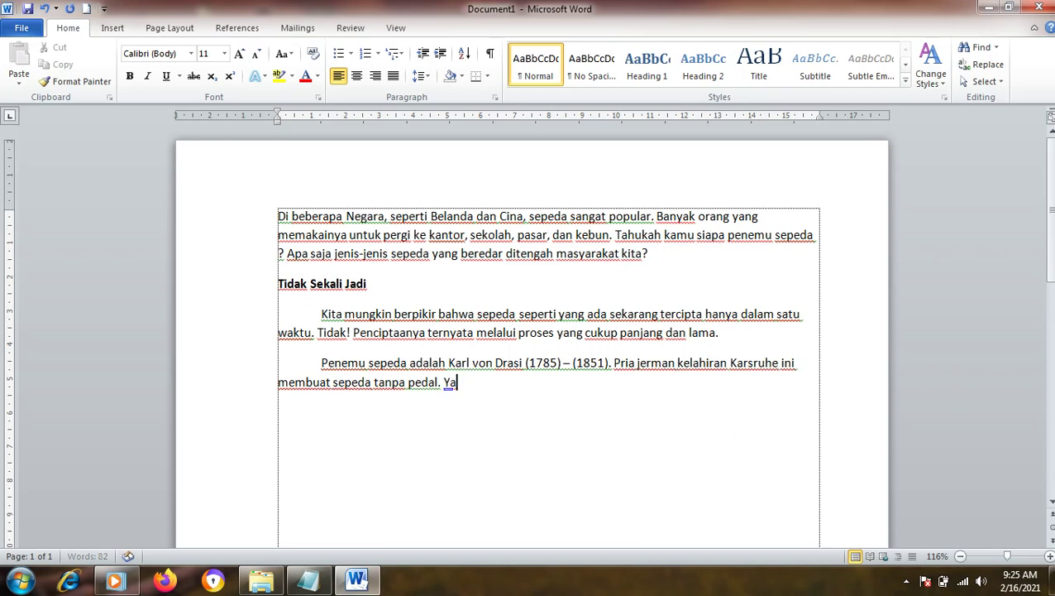
pyautogui.write('ng ')
pyautogui.write('ada')
pyautogui.write(' hanyalah roda')
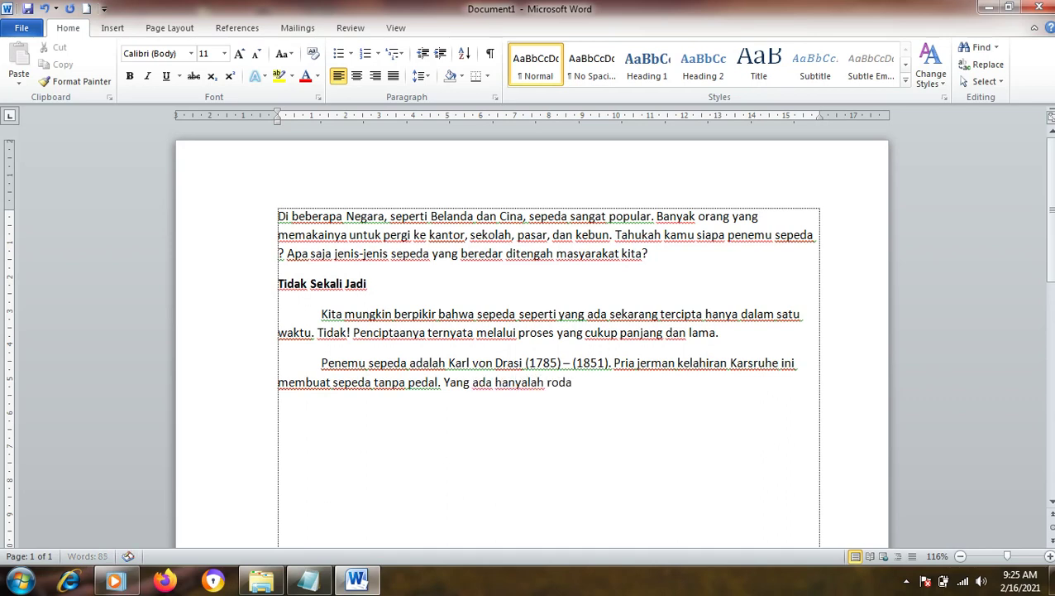
pyautogui.write(' depan dan')
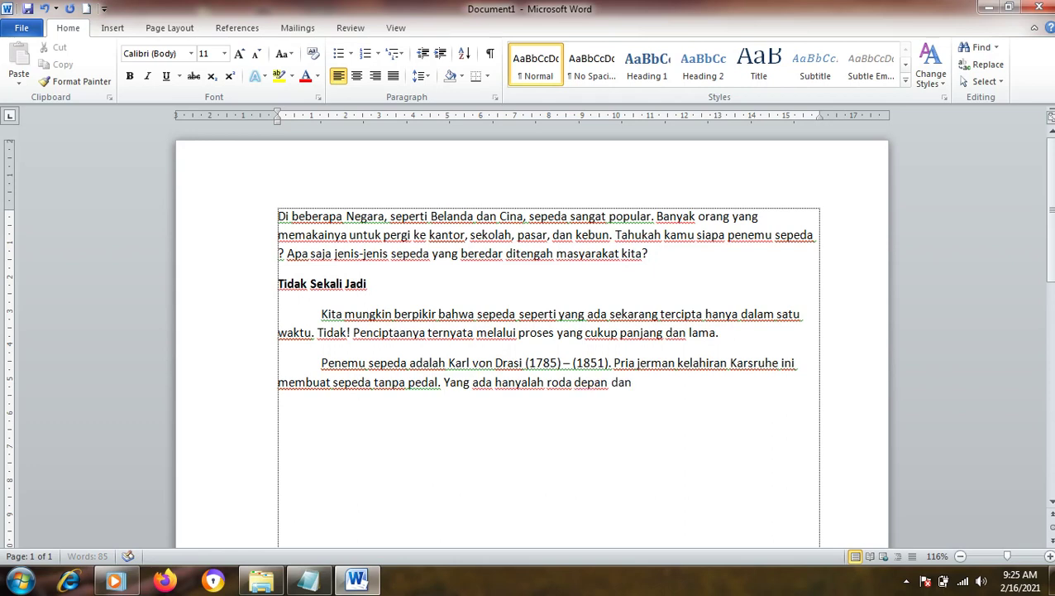
pyautogui.write(' belakang')
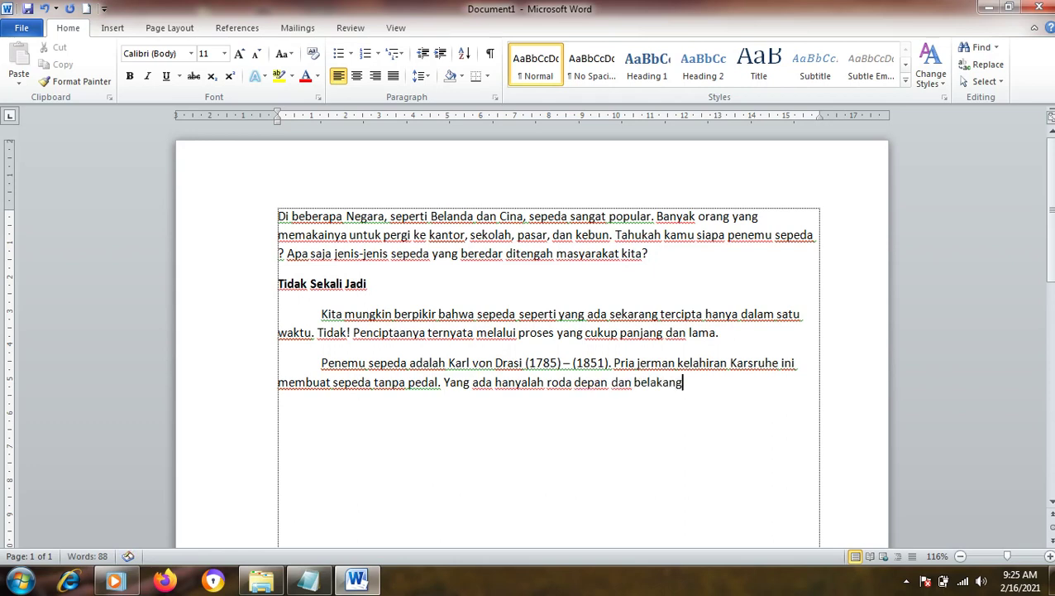
pyautogui.write(' yang')
pyautogui.write(' terhu')
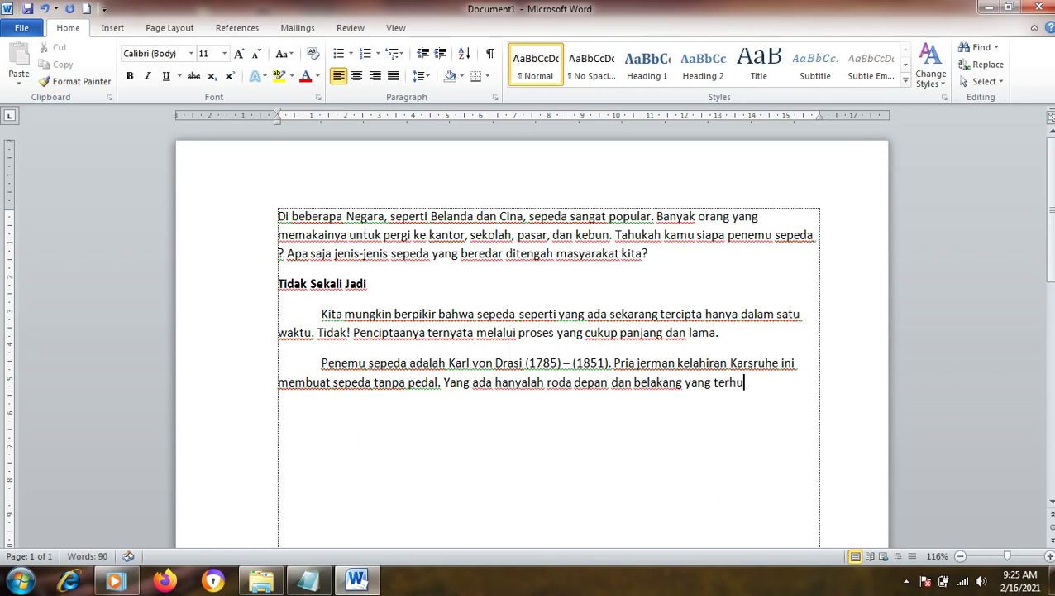
pyautogui.write('bung ')
pyautogui.write('dengan ')
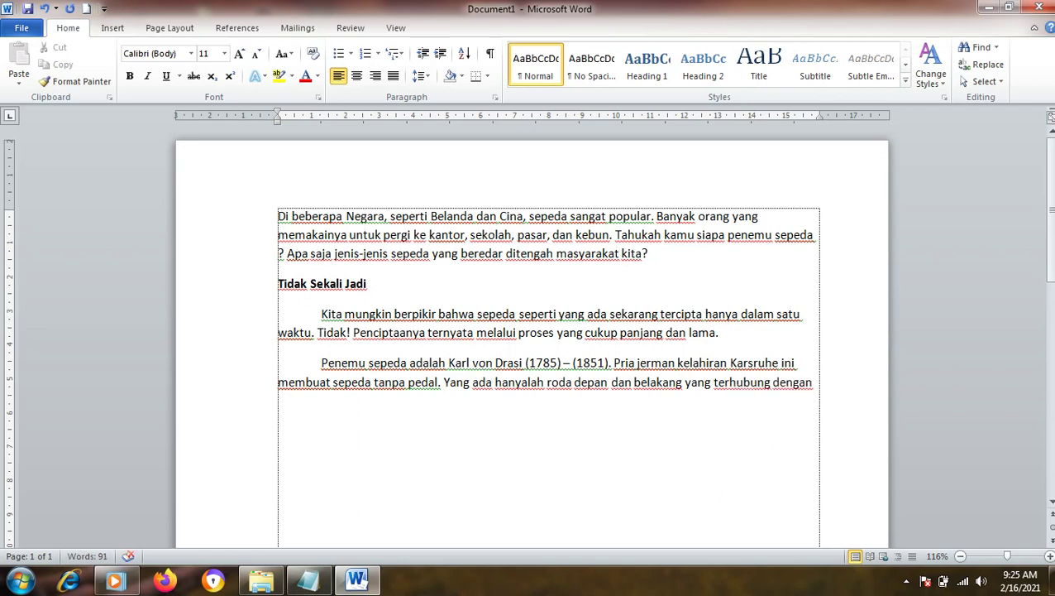
pyautogui.write('bang')
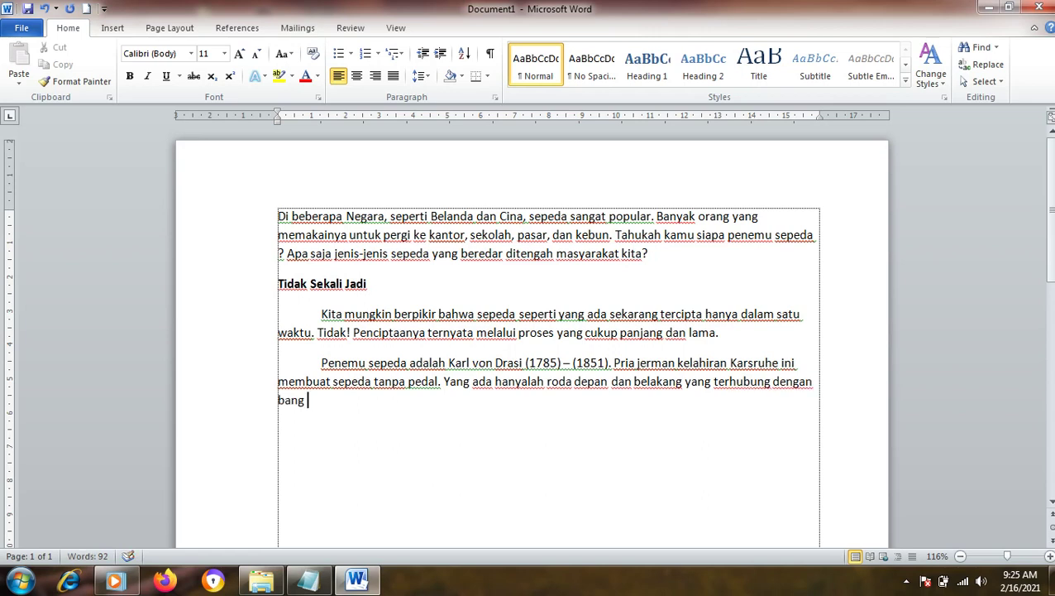
pyautogui.press('BackSpace')
pyautogui.press('BackSpace')
pyautogui.press('BackSpace')
pyautogui.write('ta')
pyautogui.write('ta')
pyautogui.press('BackSpace')
pyautogui.press('BackSpace')
pyautogui.write('atang')
pyautogui.write(' kayu')
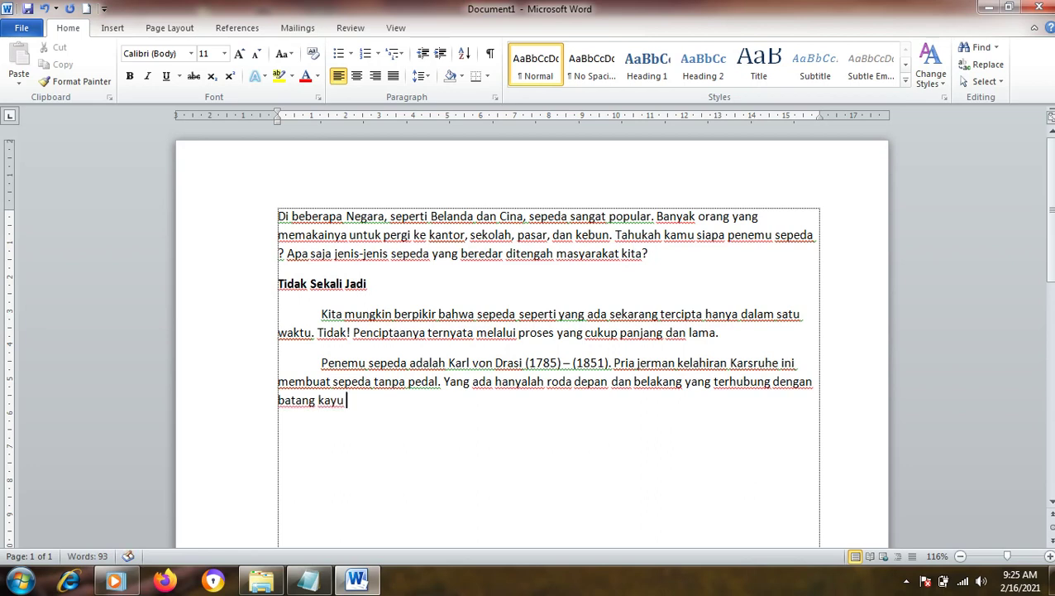
pyautogui.write('. Untuk')
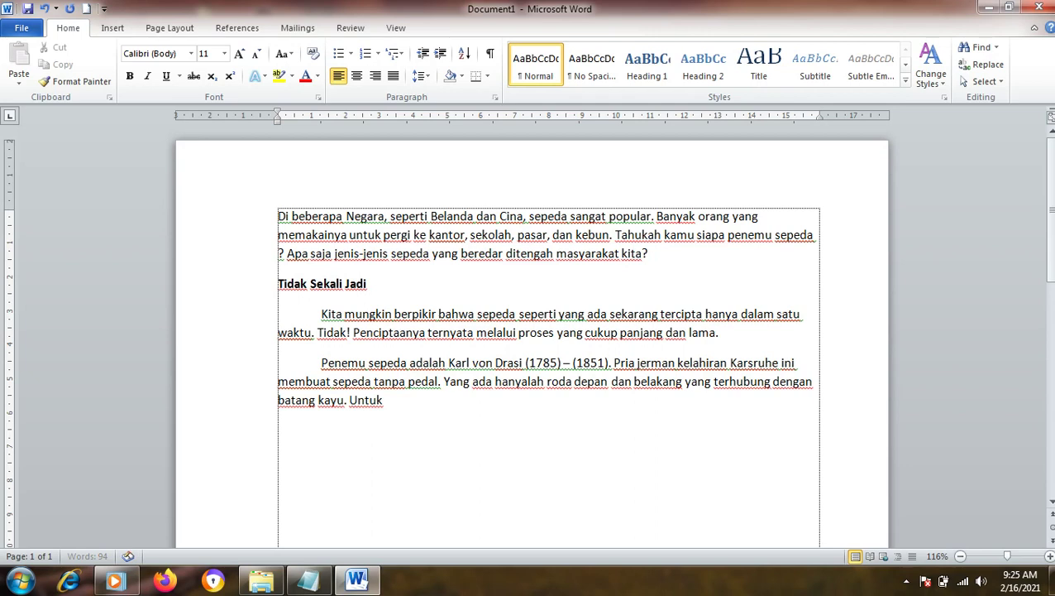
pyautogui.write(' menggerkan')
# Step: Add that he moved it on foot, walking or running, with a special front steering device
pyautogui.press('BackSpace')
pyautogui.press('BackSpace')
pyautogui.press('BackSpace')
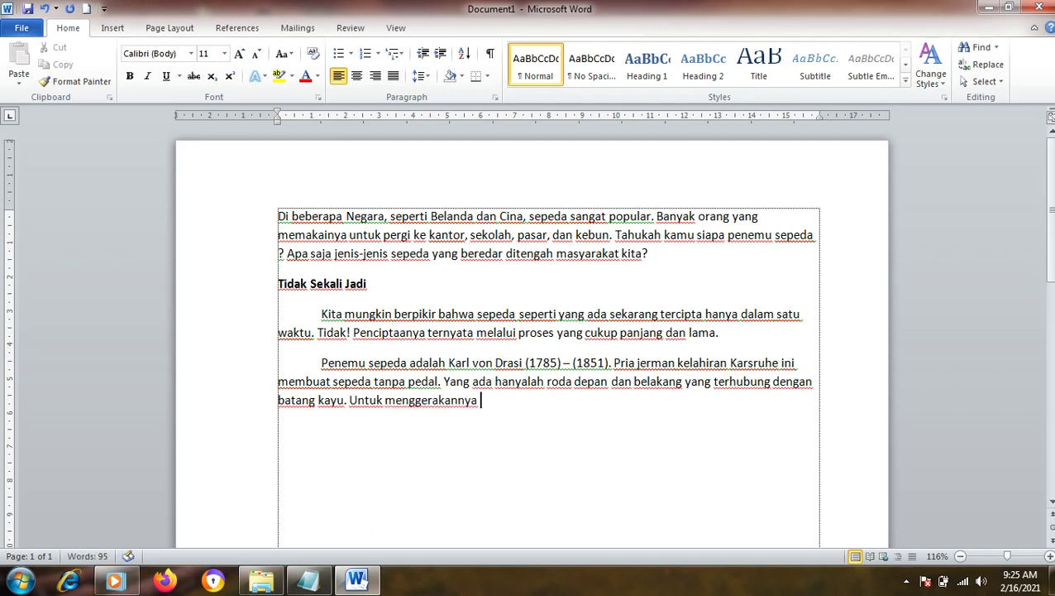
pyautogui.press('BackSpace')
pyautogui.press('BackSpace')
pyautogui.hotkey('ctrl', 'BackSpace')
pyautogui.write('menggerakkan')
pyautogui.write('nya, ')
pyautogui.write('ia menggun')
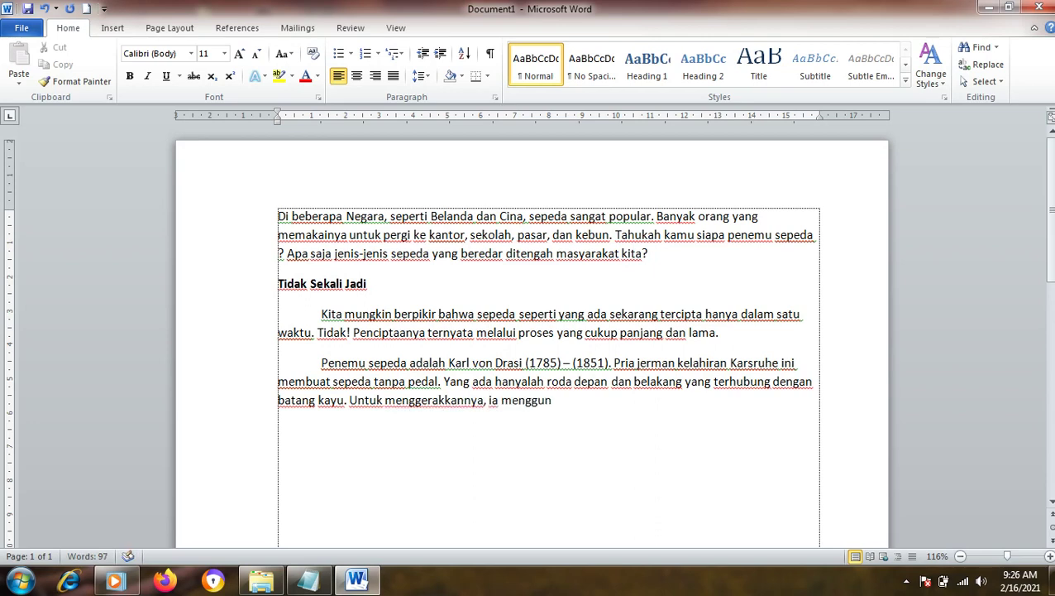
pyautogui.write('akn')
pyautogui.press('BackSpace')
pyautogui.write('an ')
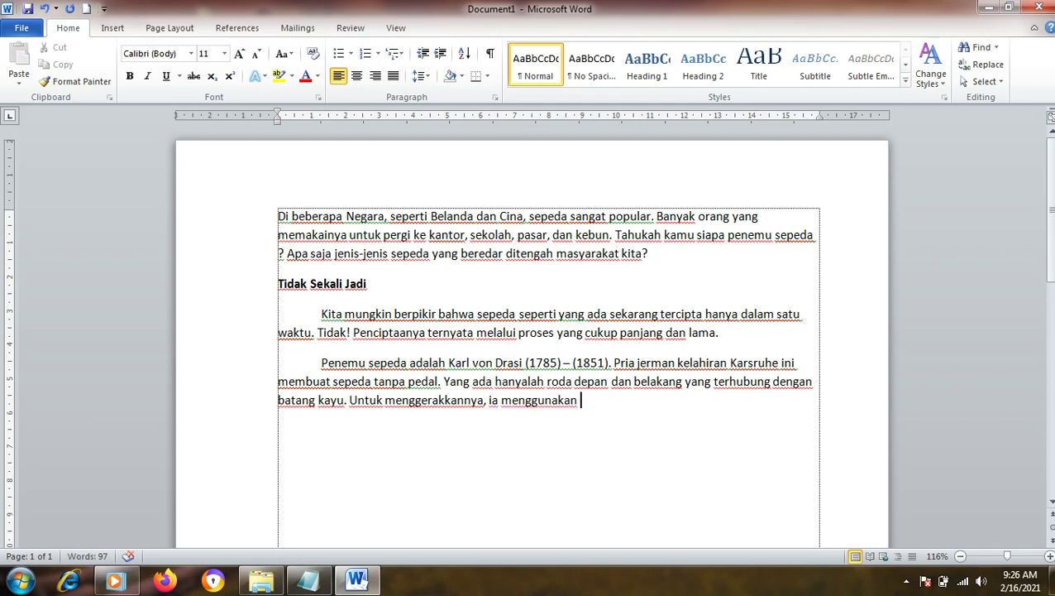
pyautogui.write('kaki')
pyautogui.press('BackSpace')
pyautogui.press('BackSpace')
pyautogui.press('BackSpace')
pyautogui.write('sambil')
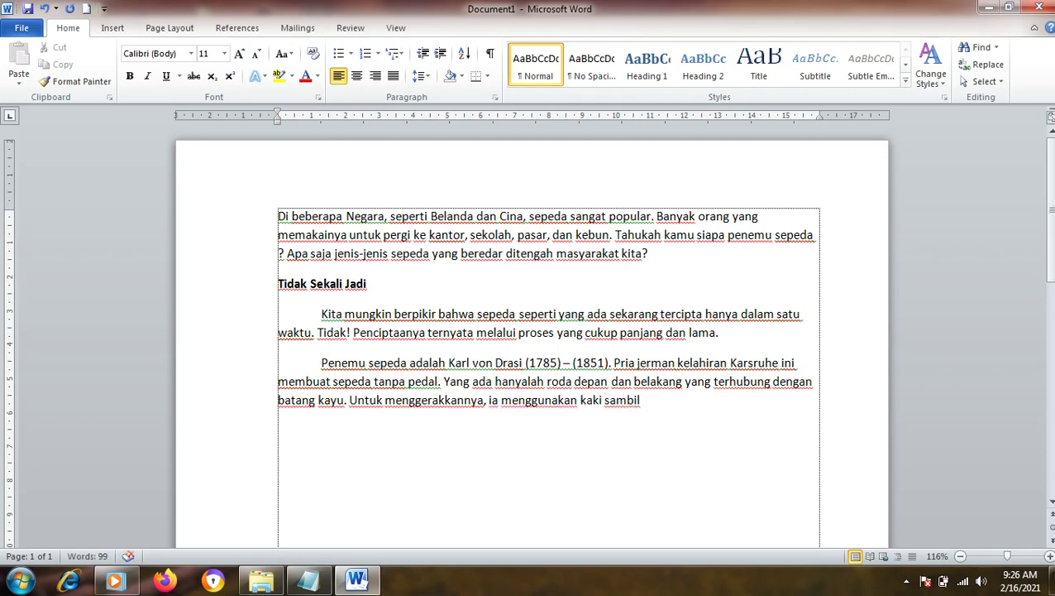
pyautogui.write(' berjalan atau')
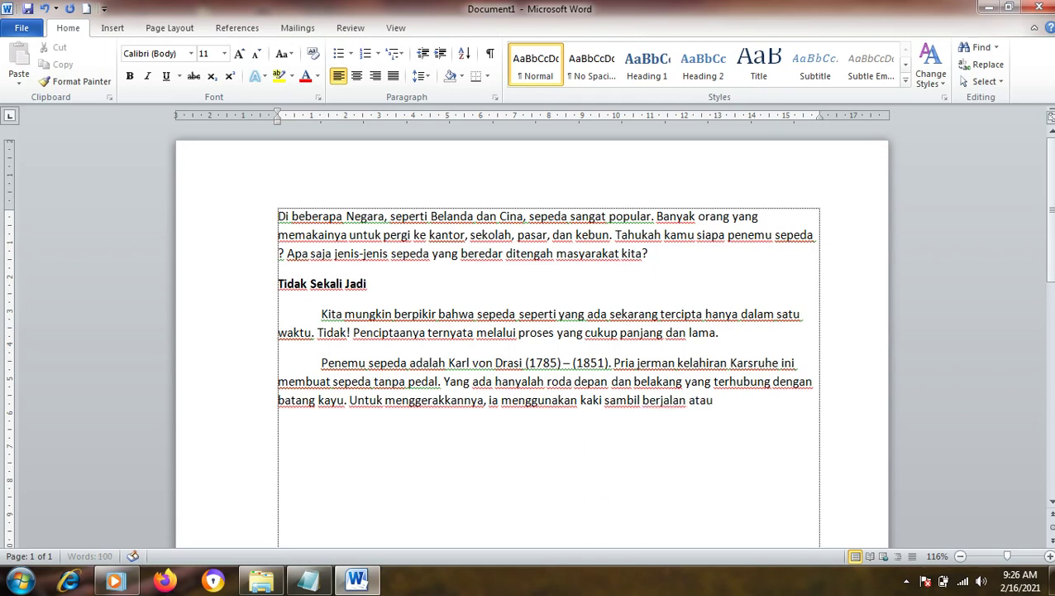
pyautogui.write(' berlari')
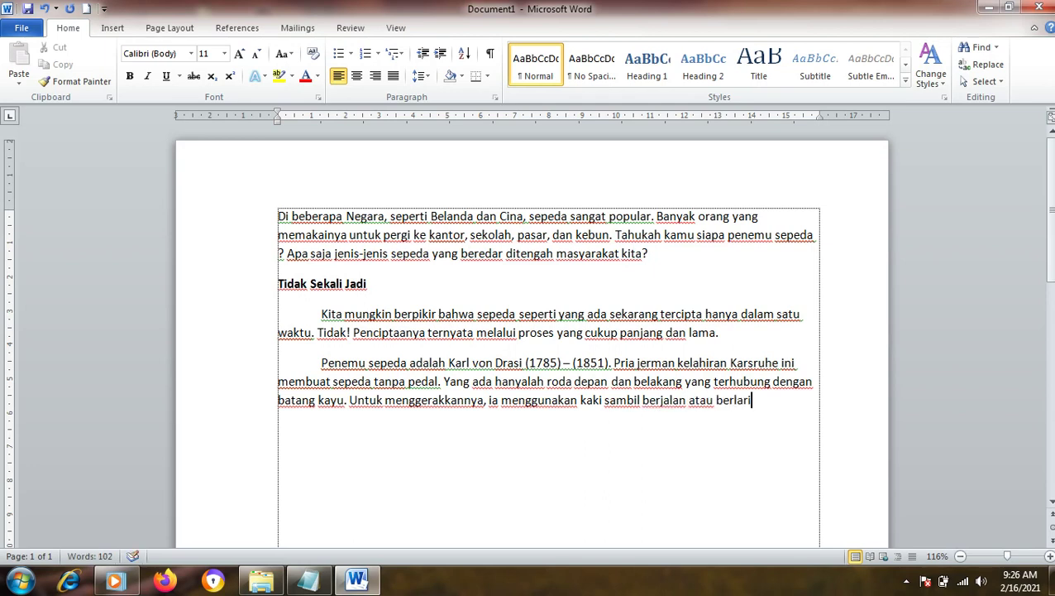
pyautogui.write('. Dibagian ')
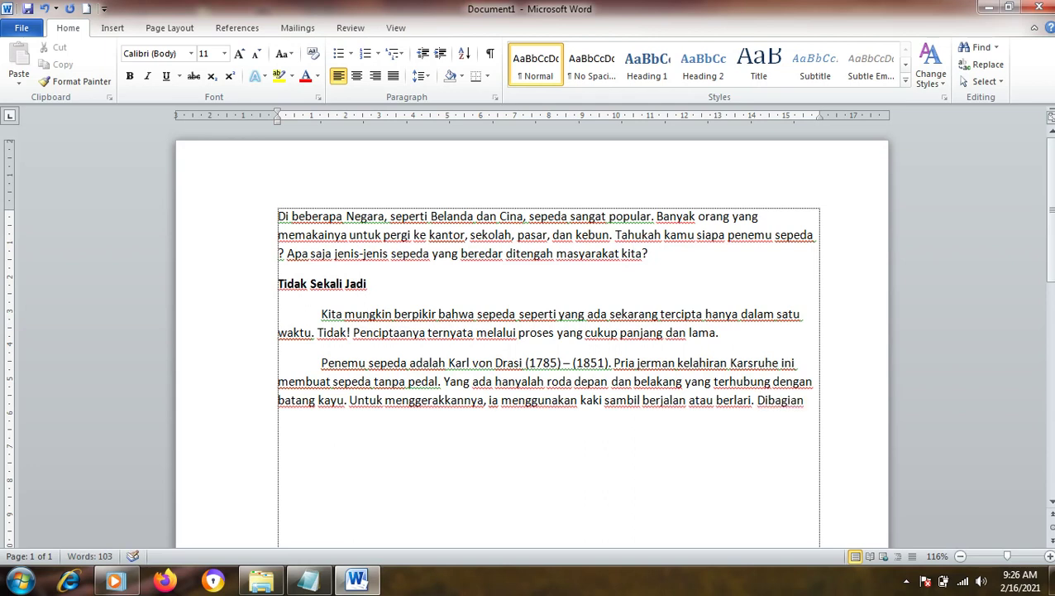
pyautogui.write('depan ')
pyautogui.write('sepeda itu')
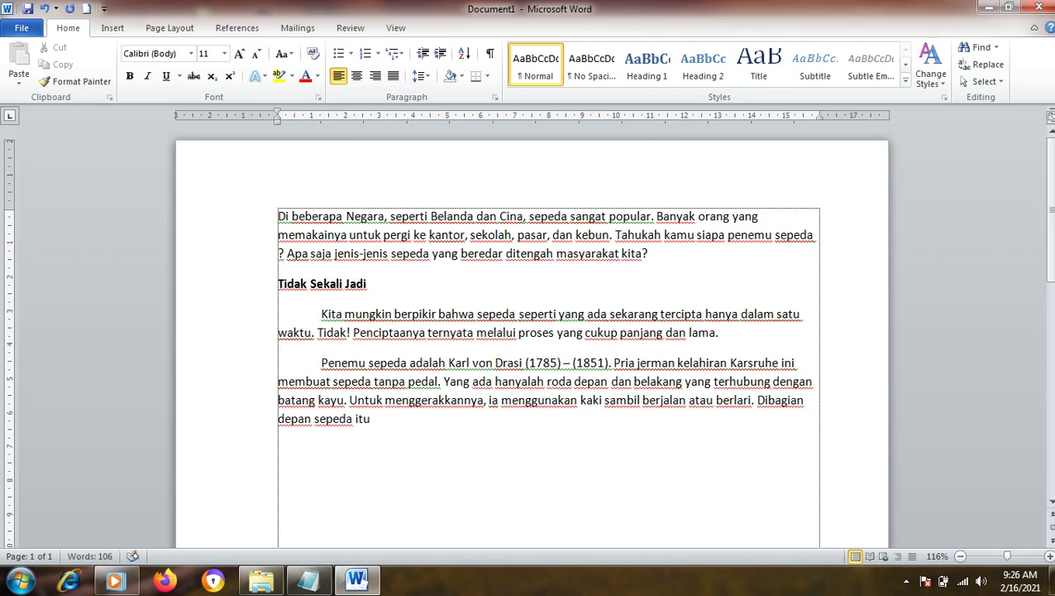
pyautogui.write(', ad')
pyautogui.write('a alat kemud')
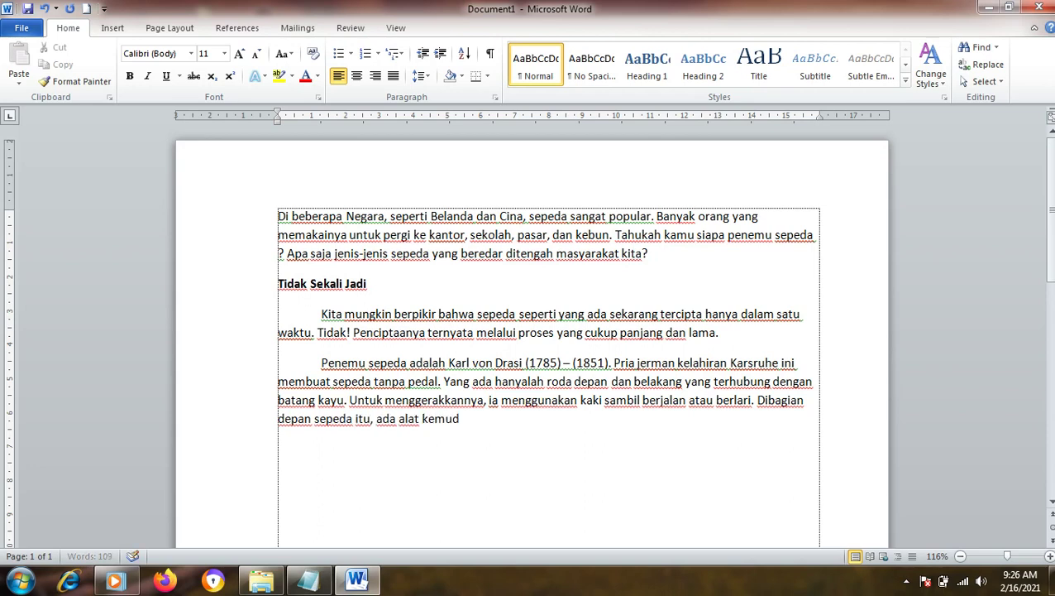
pyautogui.write('i ')
pyautogui.write('(pengatur')
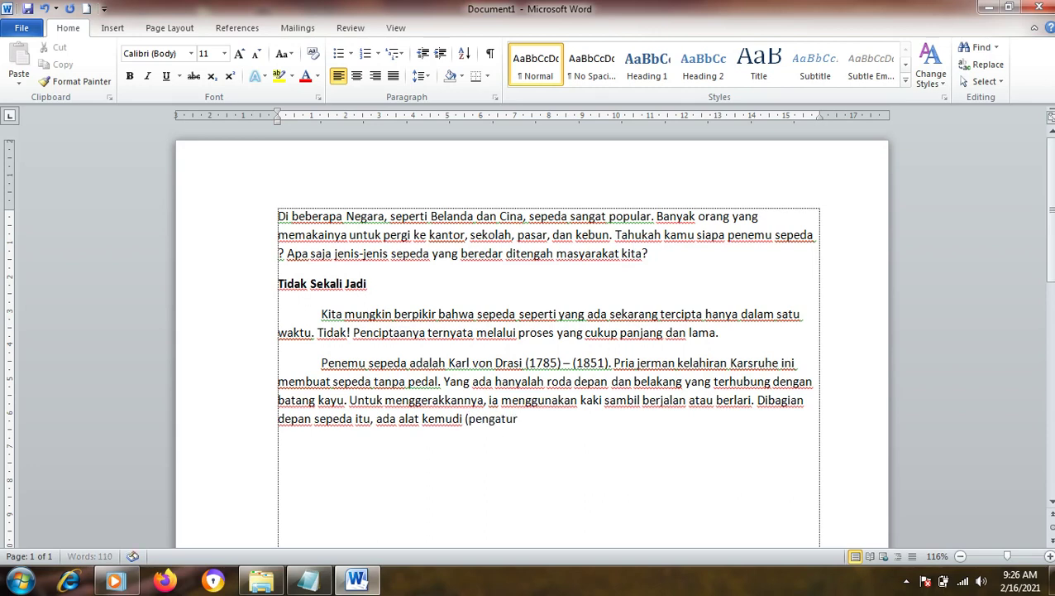
pyautogui.write(' arah')
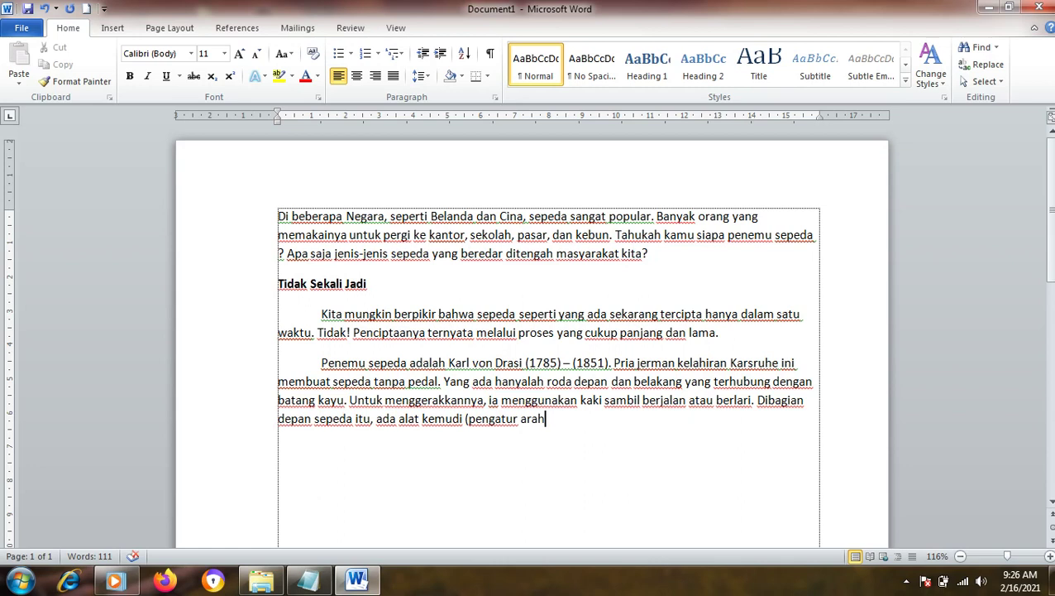
pyautogui.write(') kh')
pyautogui.write('usus.')
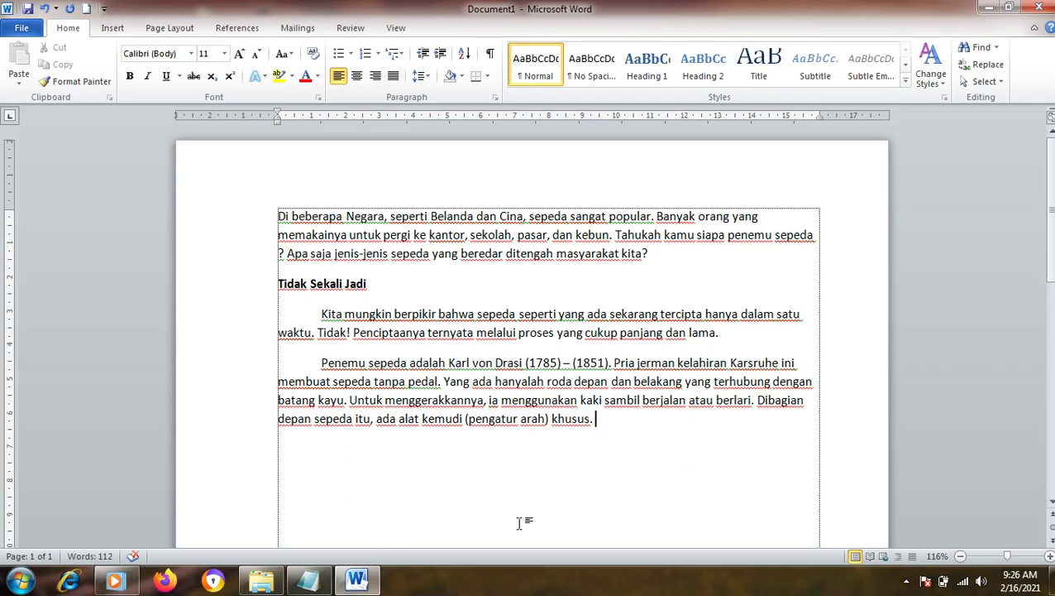
# Step: Append the Notepad line 'ketika sudah selesai menulis kita rapihkan sedikit tulisan kita ya'
pyautogui.click(309, 579)
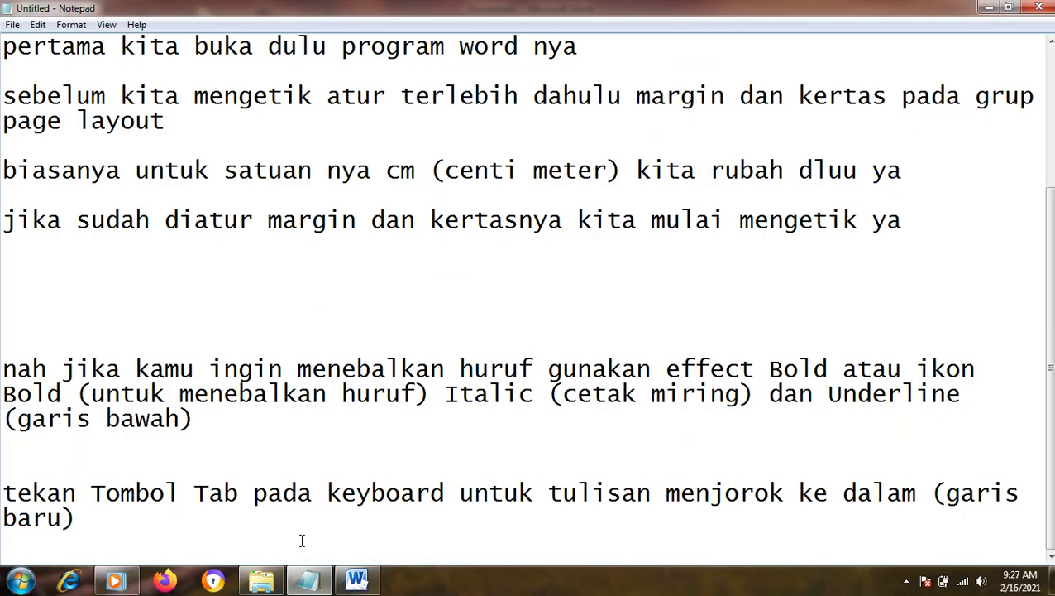
pyautogui.press('Return')
pyautogui.write('ketika sudah')
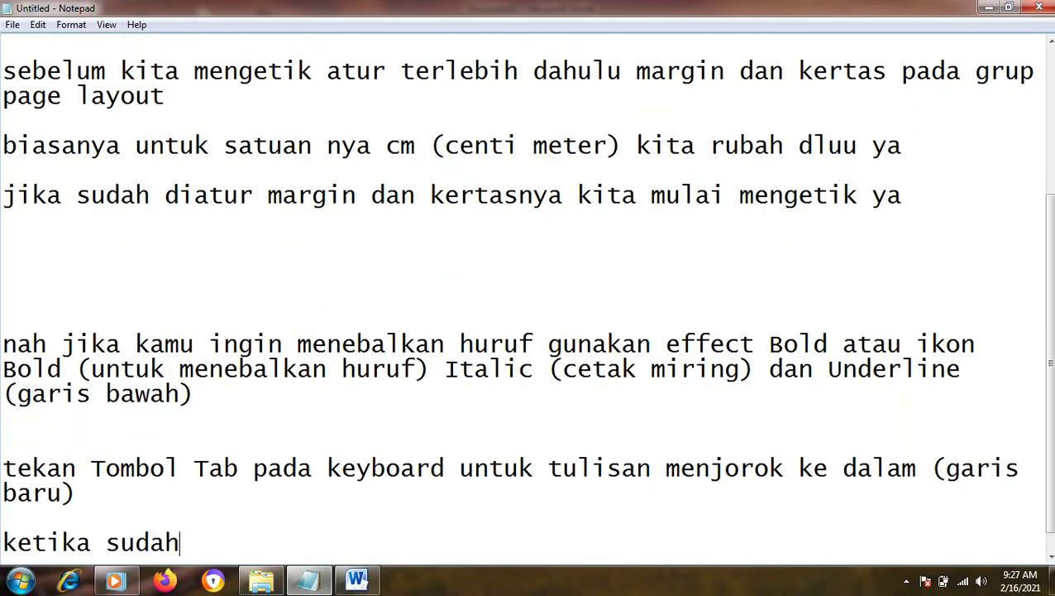
pyautogui.write(' selesa')
pyautogui.press('BackSpace')
pyautogui.write('esai me')
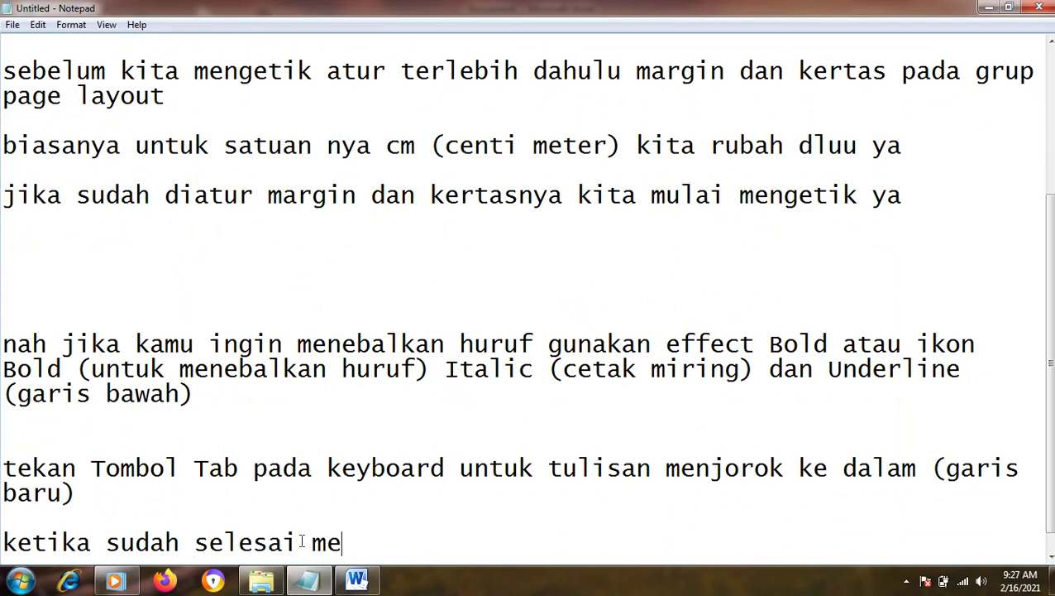
pyautogui.write('nulis ')
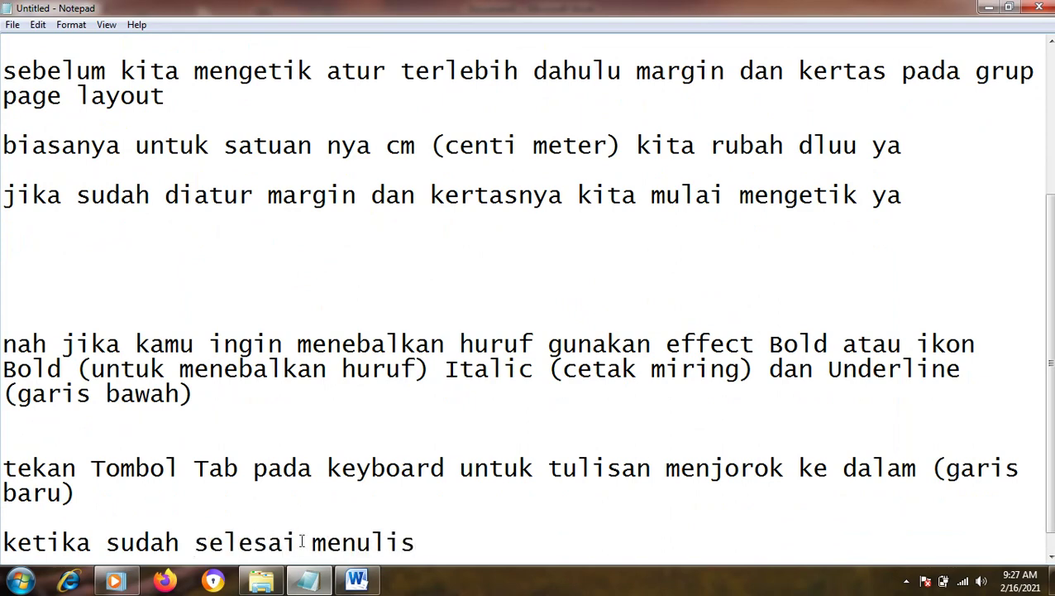
pyautogui.write('kita rapi')
pyautogui.press('BackSpace')
pyautogui.write('pih')
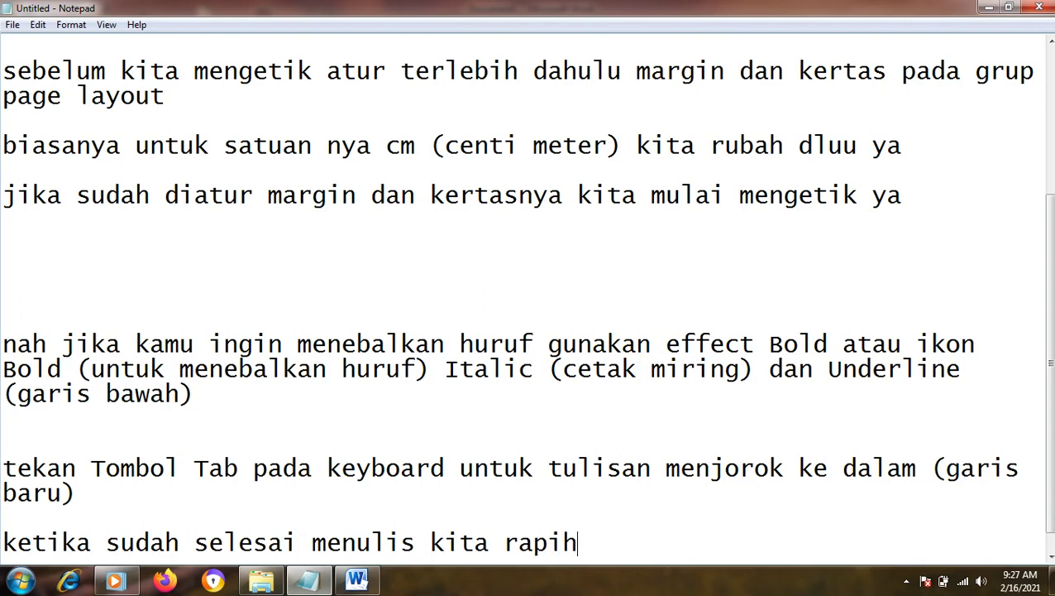
pyautogui.write('ka')
pyautogui.press('BackSpace')
pyautogui.press('BackSpace')
pyautogui.write('n')
pyautogui.press('BackSpace')
pyautogui.write('an')
pyautogui.write(' sedik t')
pyautogui.press('BackSpace')
pyautogui.press('BackSpace')
pyautogui.write('it u')
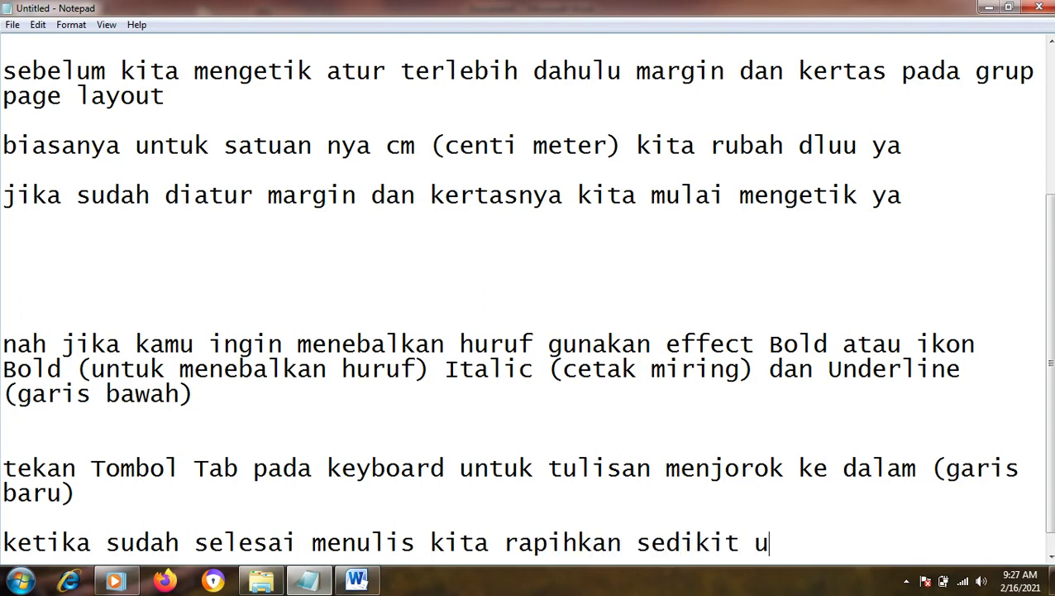
pyautogui.press('BackSpace')
pyautogui.write('tulisan kita')
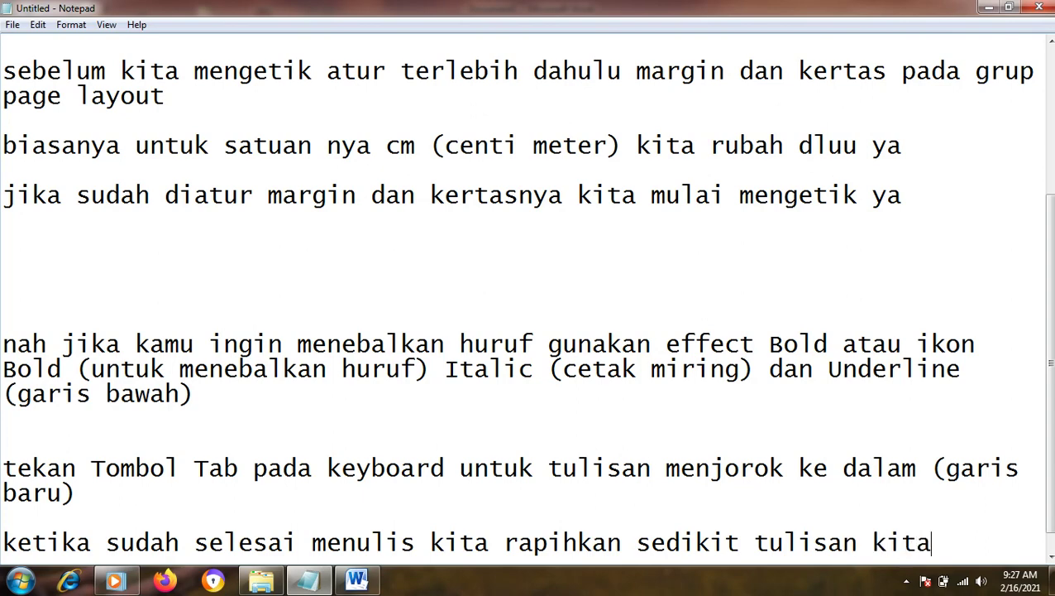
pyautogui.write(' ya')
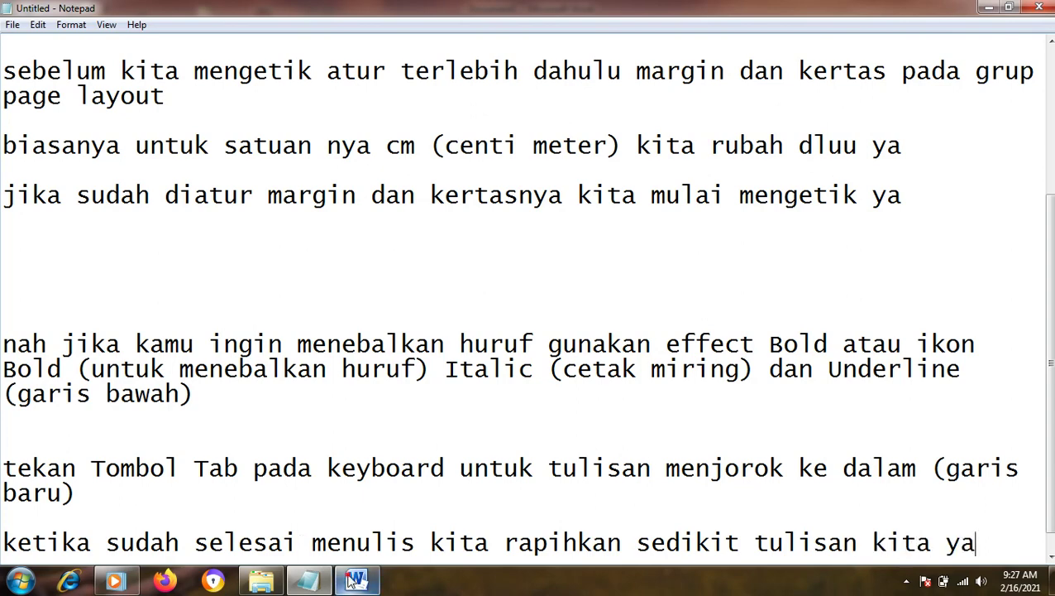
pyautogui.click(357, 579)
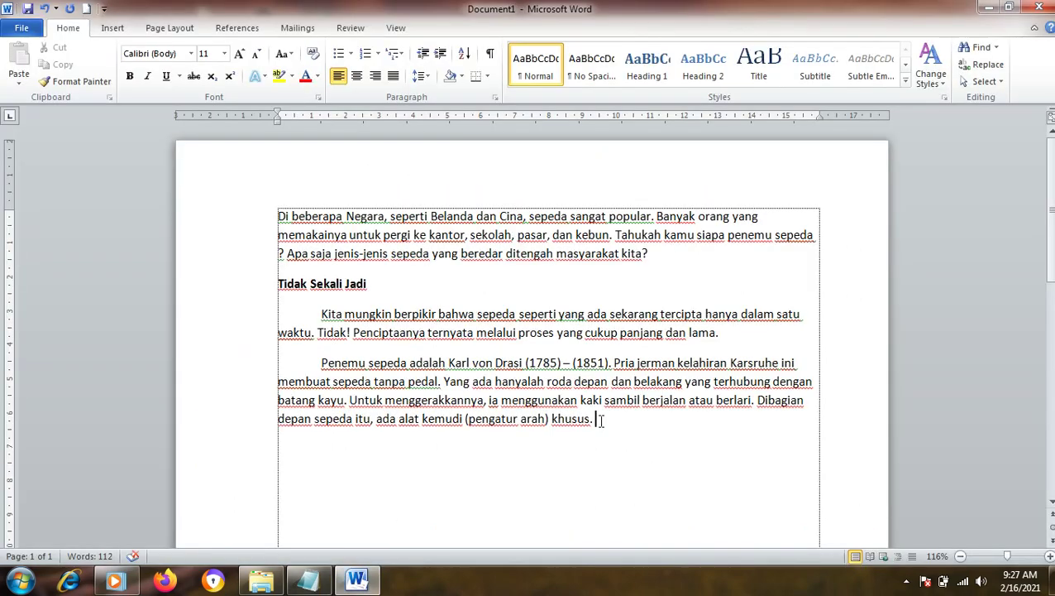
# Step: Drag-select the entire bicycle article text in Word
pyautogui.moveTo(601, 420); pyautogui.dragTo(268, 224)
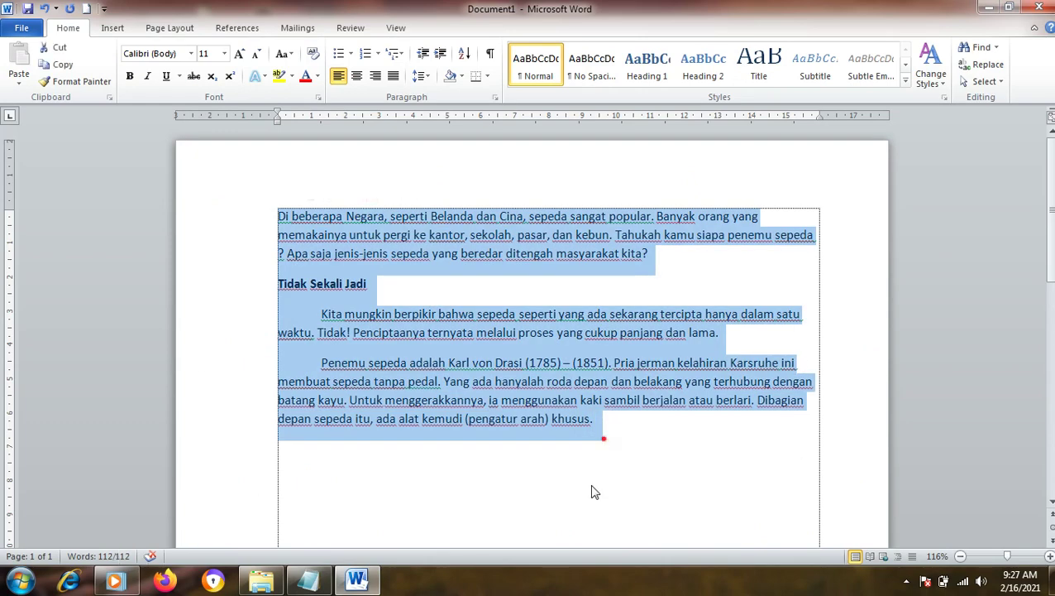
pyautogui.click(604, 440)
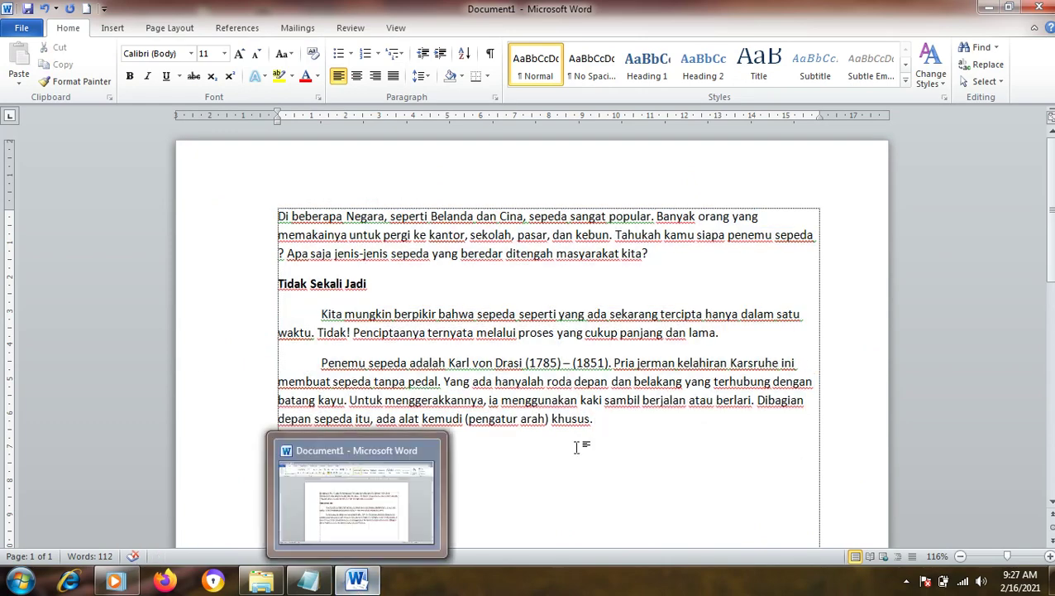
pyautogui.moveTo(604, 426); pyautogui.dragTo(258, 196)
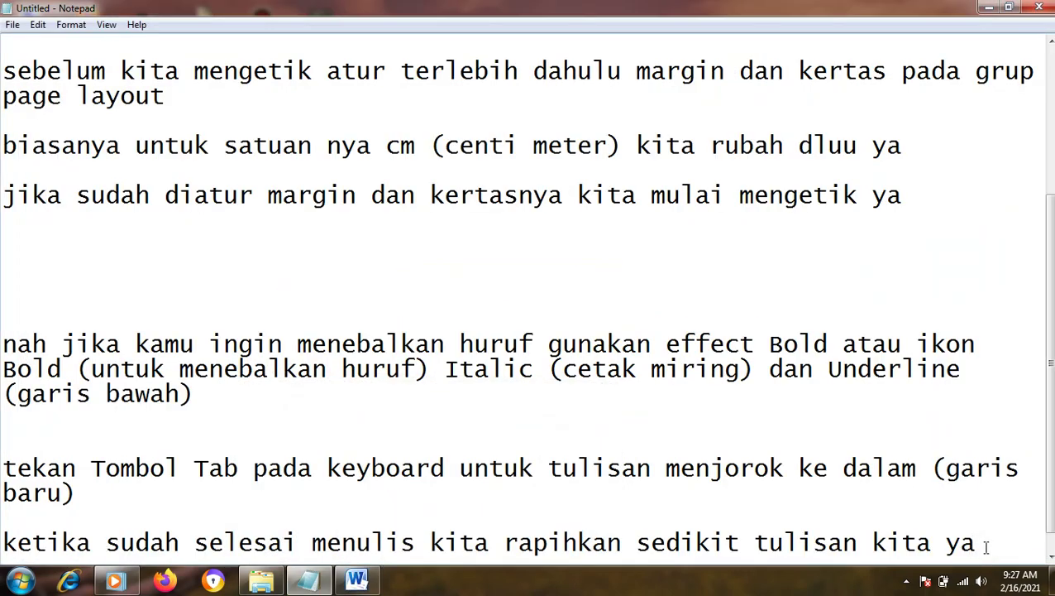
# Step: Type the note 'diblok (dengan cara klik dan drag atau geser)' on a new line
pyautogui.press('Return')
pyautogui.press('Return')
pyautogui.write('diblok ')
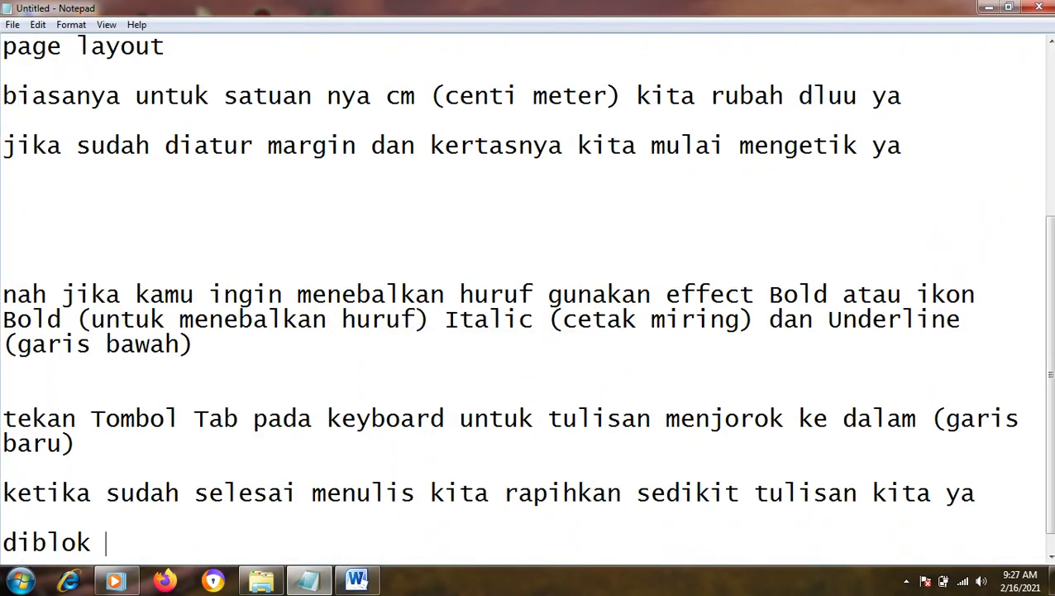
pyautogui.write('de')
pyautogui.press('BackSpace')
pyautogui.press('BackSpace')
pyautogui.write('(degn')
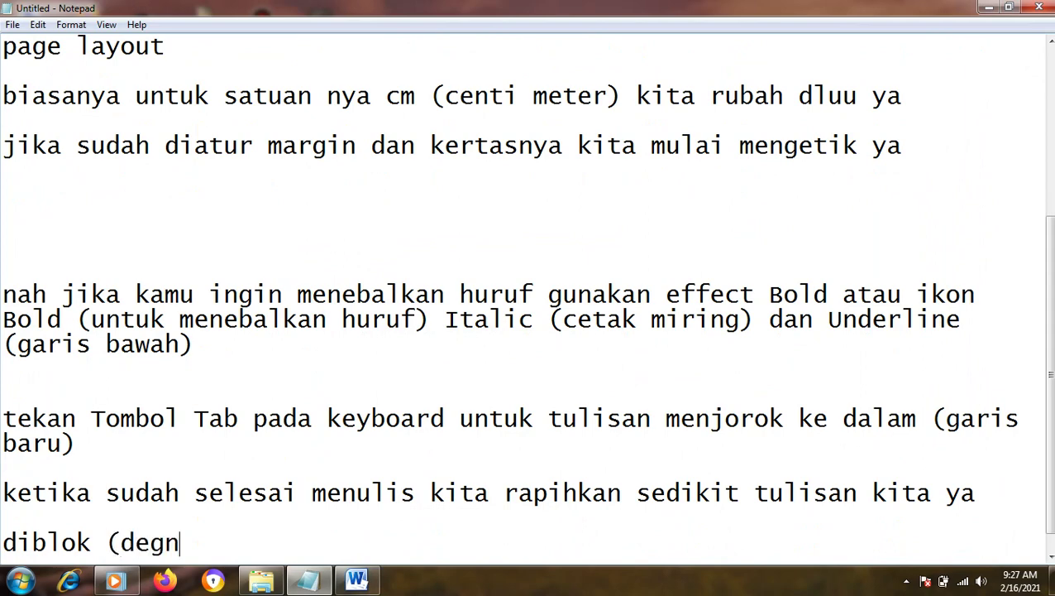
pyautogui.press('BackSpace')
pyautogui.press('BackSpace')
pyautogui.write('jga')
pyautogui.press('BackSpace')
pyautogui.press('BackSpace')
pyautogui.press('BackSpace')
pyautogui.write('e')
pyautogui.write('ngn')
pyautogui.press('BackSpace')
pyautogui.write('an ca')
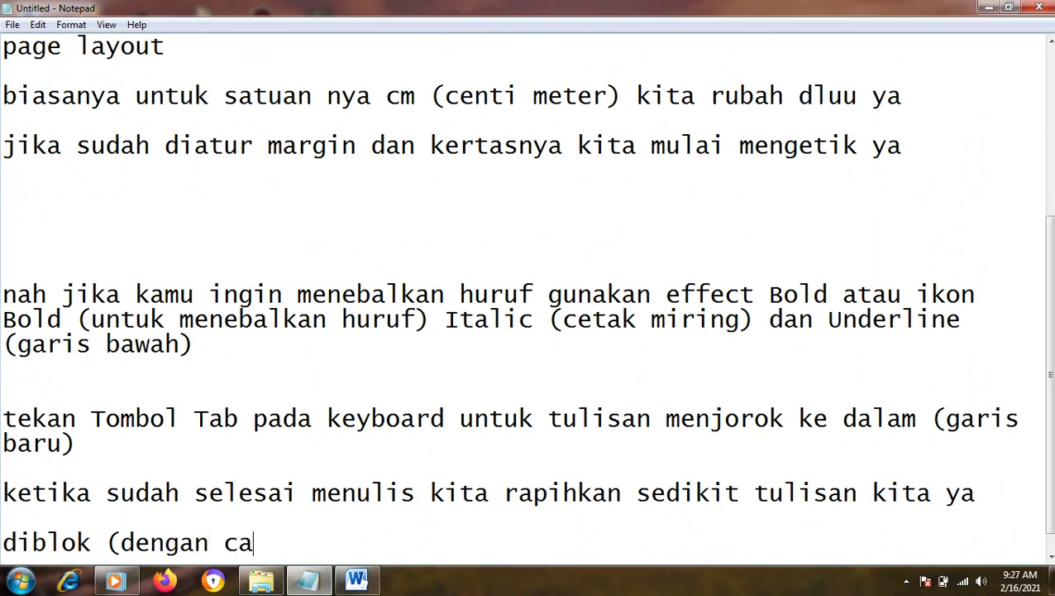
pyautogui.write('ra k')
pyautogui.write('lik dan drak')
pyautogui.press('BackSpace')
pyautogui.write('g')
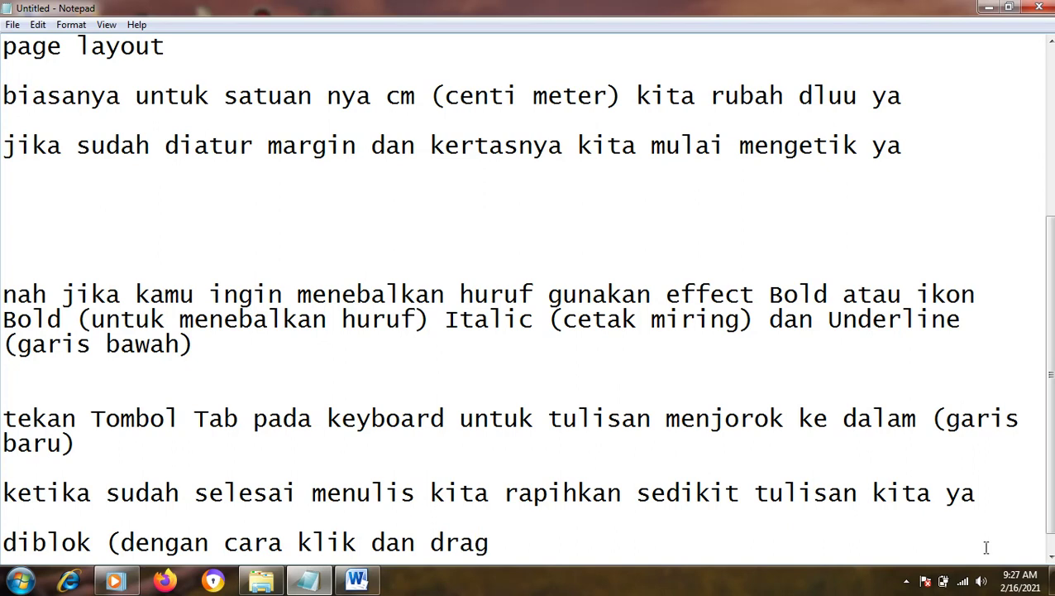
pyautogui.write(' atau ge')
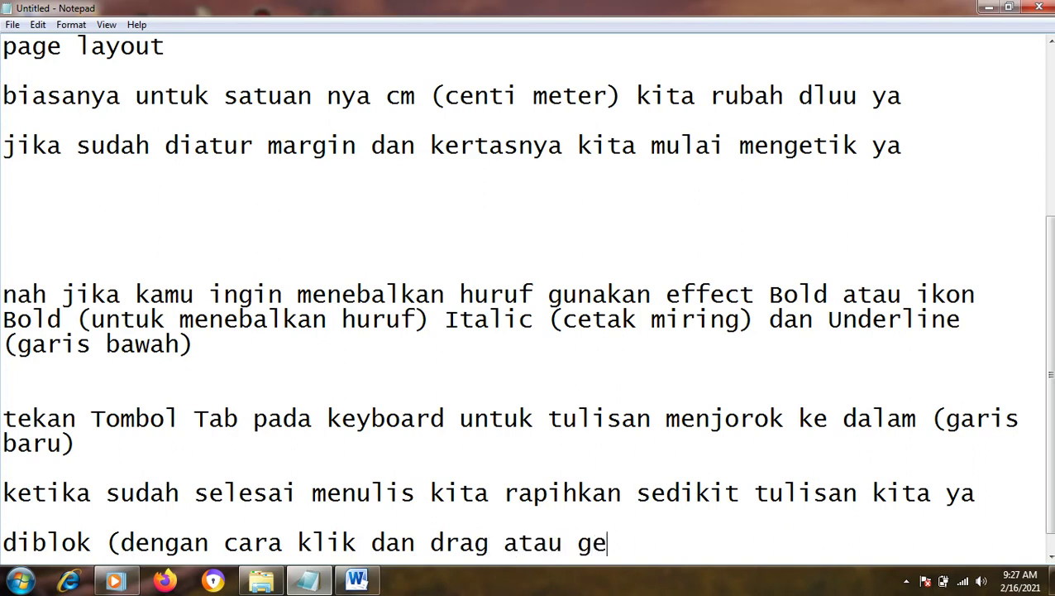
pyautogui.write('ser)')
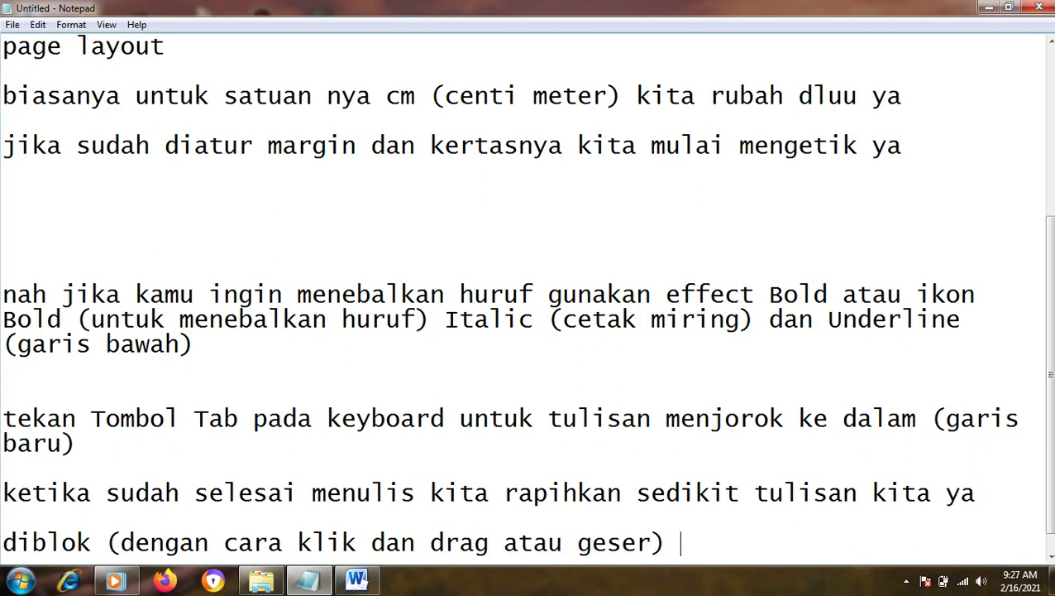
# Step: Insert 'mouse' before the closing parenthesis so the note ends 'geser mouse)'
pyautogui.click(356, 580)
pyautogui.click(356, 580)
pyautogui.press('Left')
pyautogui.press('Left')
pyautogui.write('mouse')
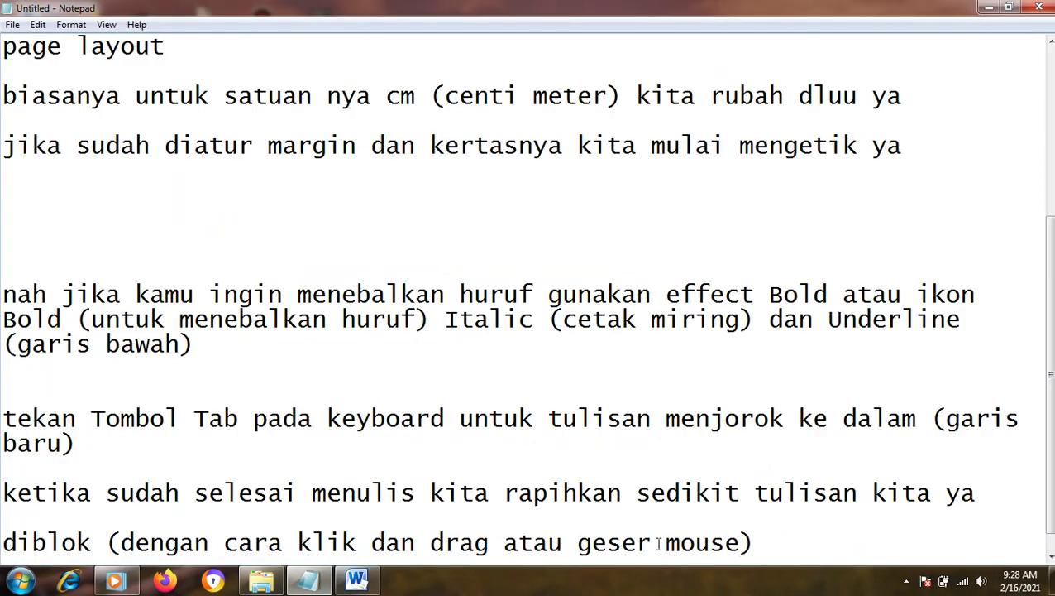
pyautogui.click(363, 581)
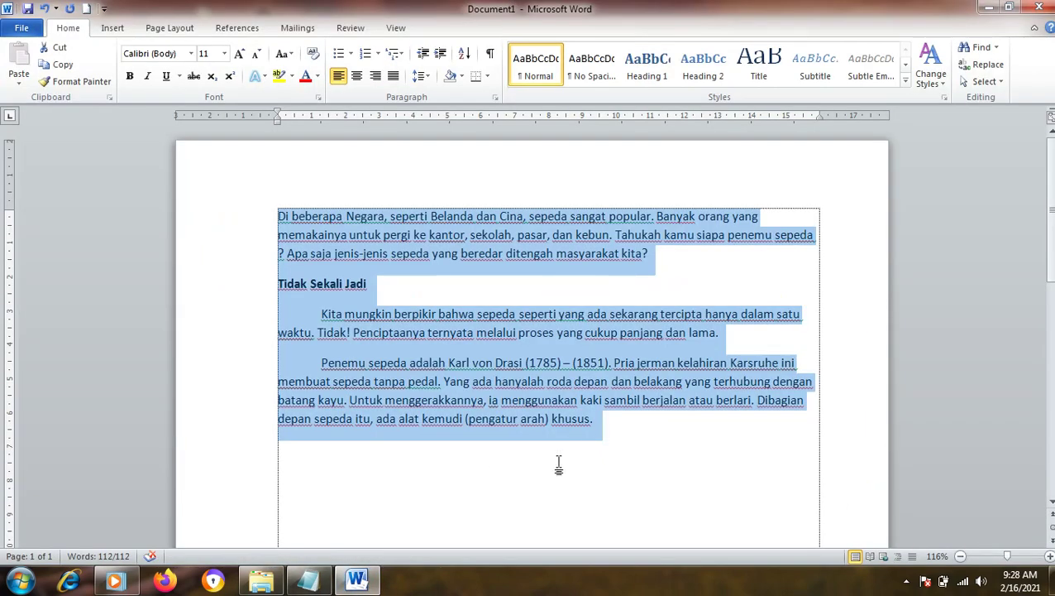
# Step: Select all the article text and apply Justify alignment
pyautogui.moveTo(610, 429); pyautogui.dragTo(253, 223)
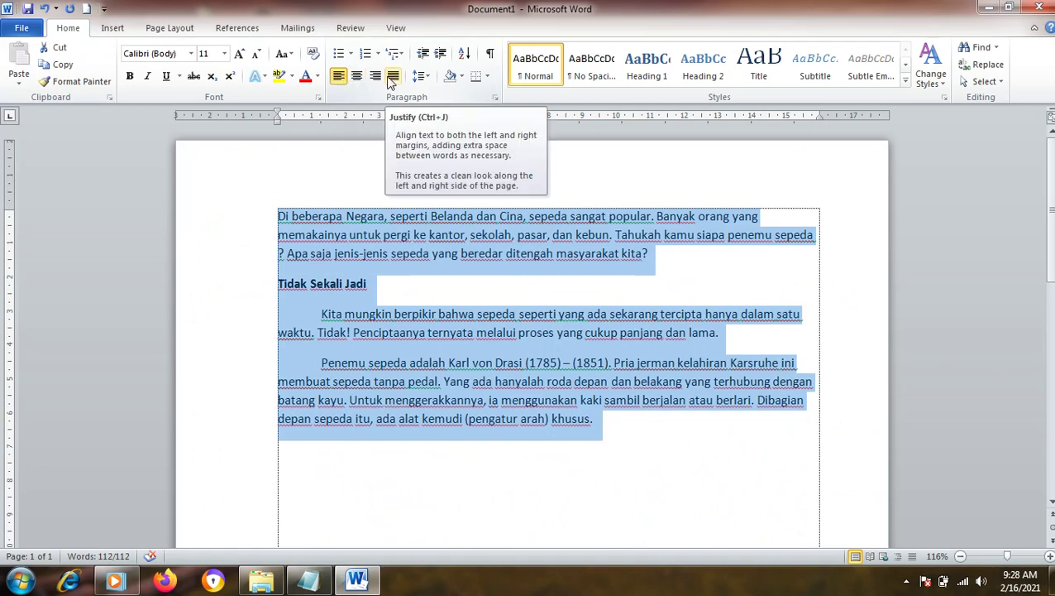
pyautogui.click(391, 76)
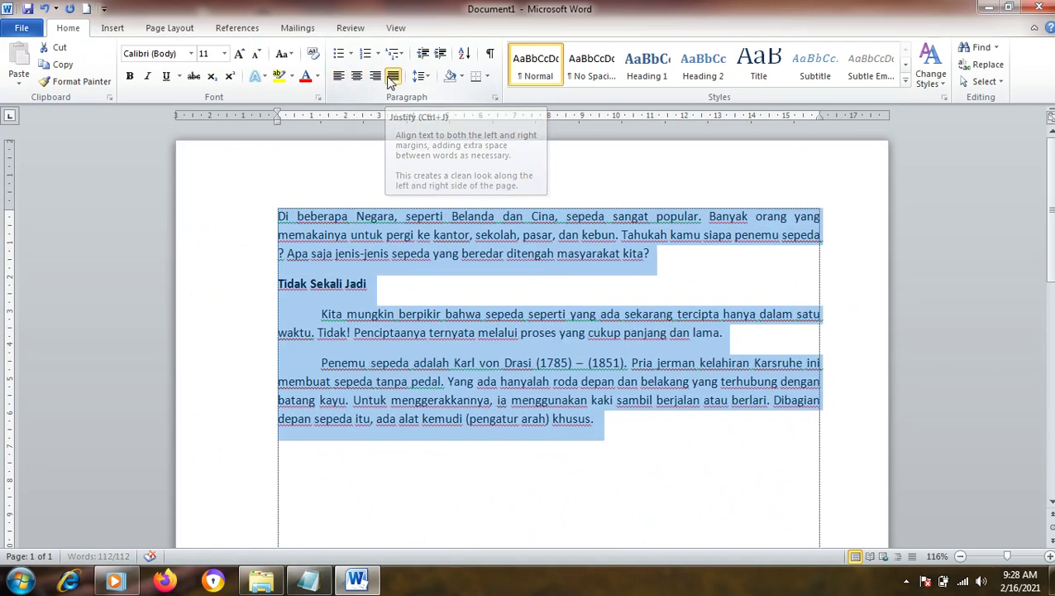
pyautogui.click(358, 581)
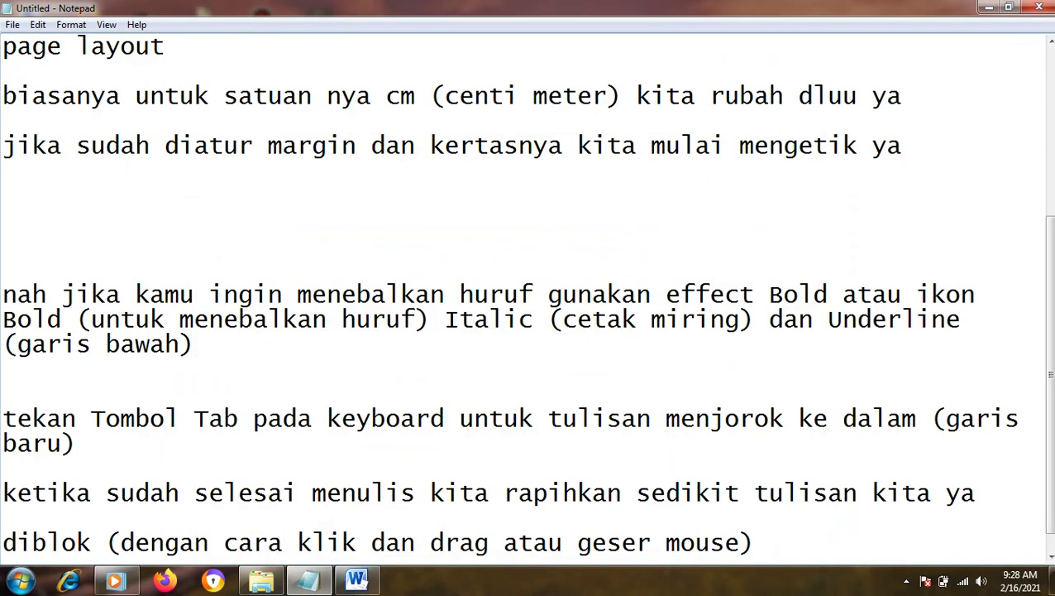
# Step: Write the note 'gunakan ikon justify untuk meratakan teks kiri dan kanan rata' below 'mouse)'
pyautogui.write('gunak')
pyautogui.press('BackSpace')
pyautogui.press('BackSpace')
pyautogui.press('BackSpace')
pyautogui.press('BackSpace')
pyautogui.press('Return')
pyautogui.write('gunaka')
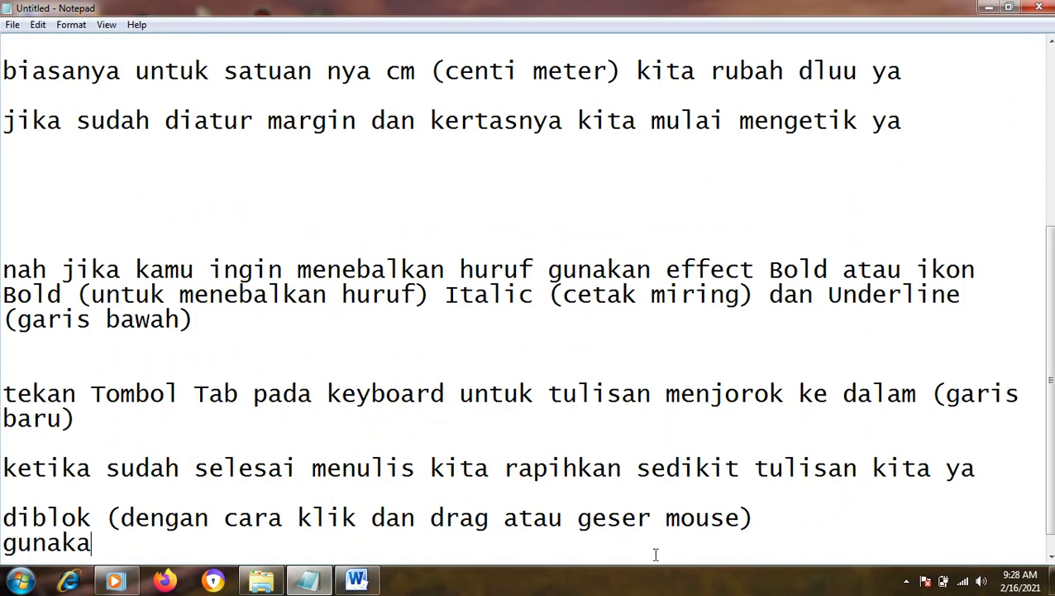
pyautogui.write('n ki')
pyautogui.press('BackSpace')
pyautogui.press('BackSpace')
pyautogui.write('ikon ')
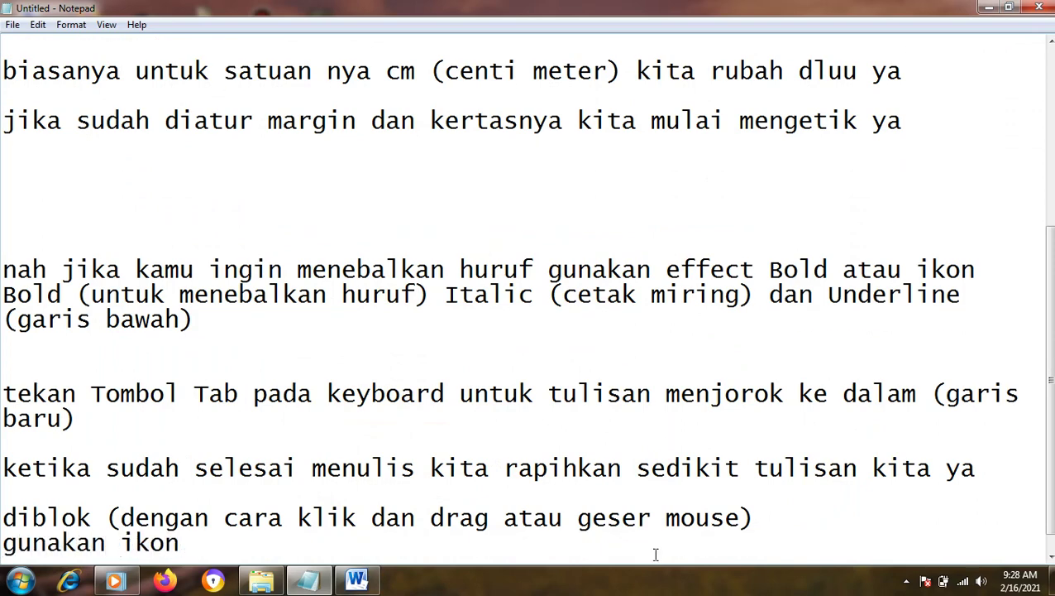
pyautogui.write('justify ')
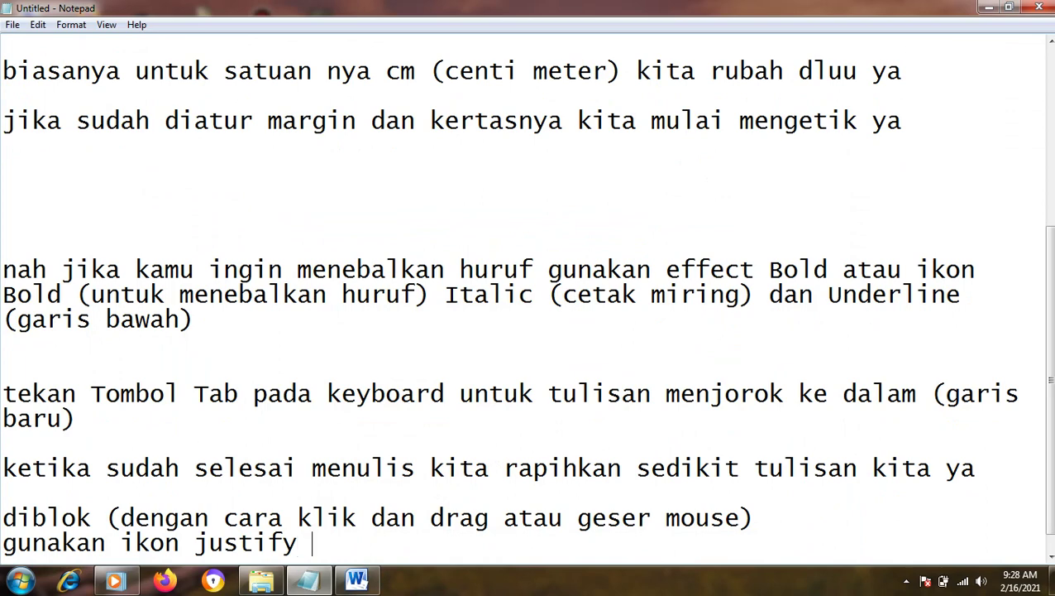
pyautogui.write('untuk mera')
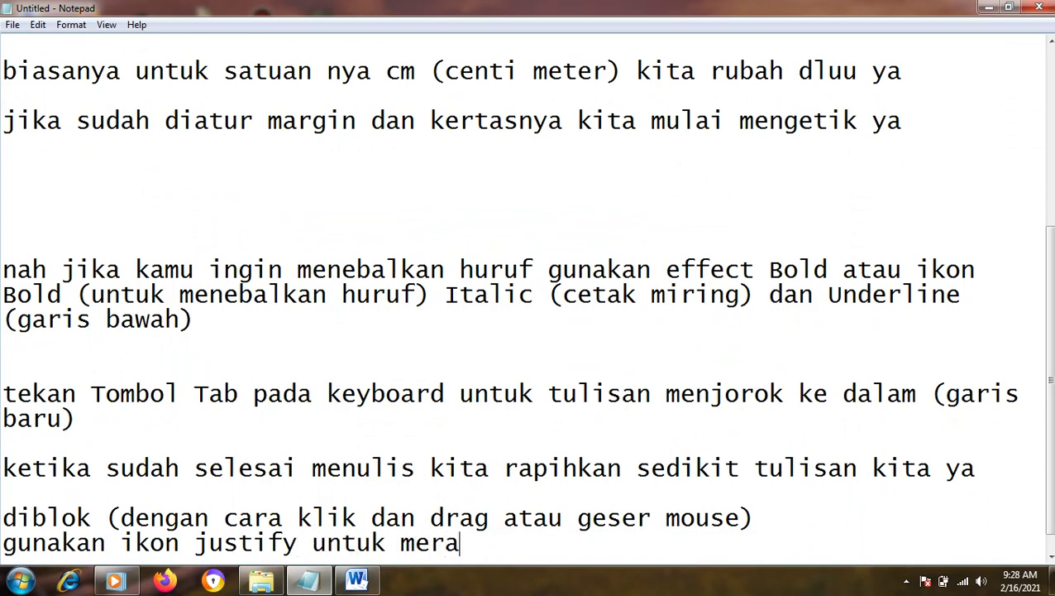
pyautogui.write('takan teks ')
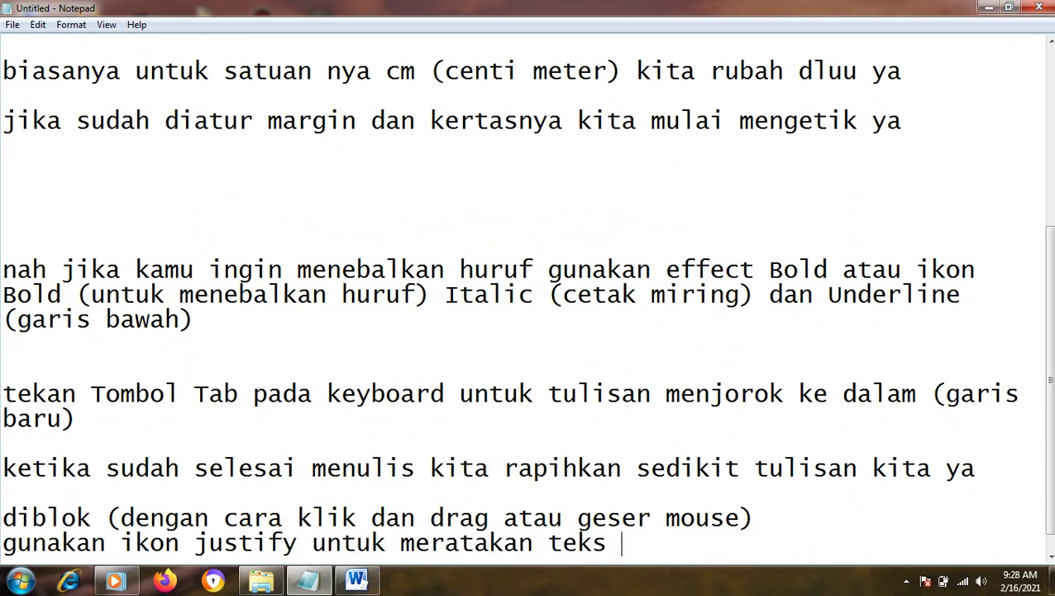
pyautogui.write('ra')
pyautogui.press('BackSpace')
pyautogui.press('BackSpace')
pyautogui.write('ka')
pyautogui.press('BackSpace')
pyautogui.write('iri dan kanan ')
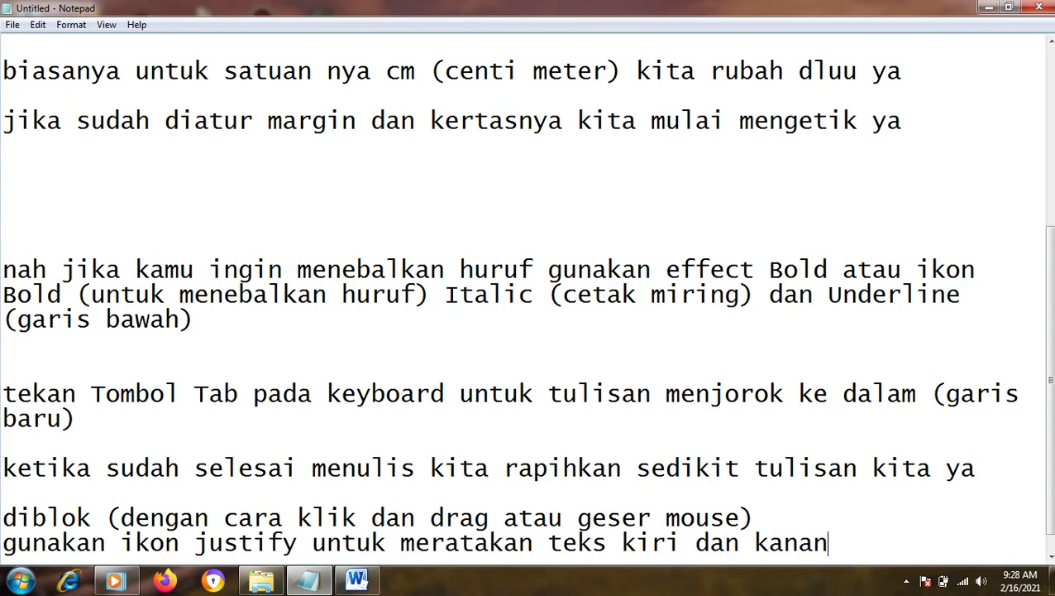
pyautogui.write('rata')
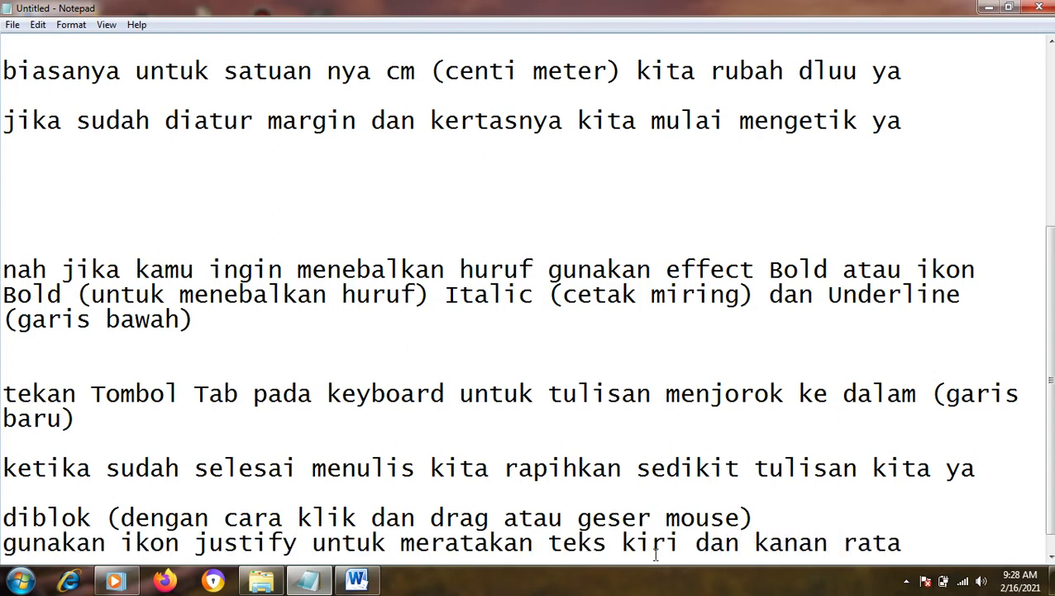
# Step: Indent the first paragraph's opening line with a Tab
pyautogui.click(356, 579)
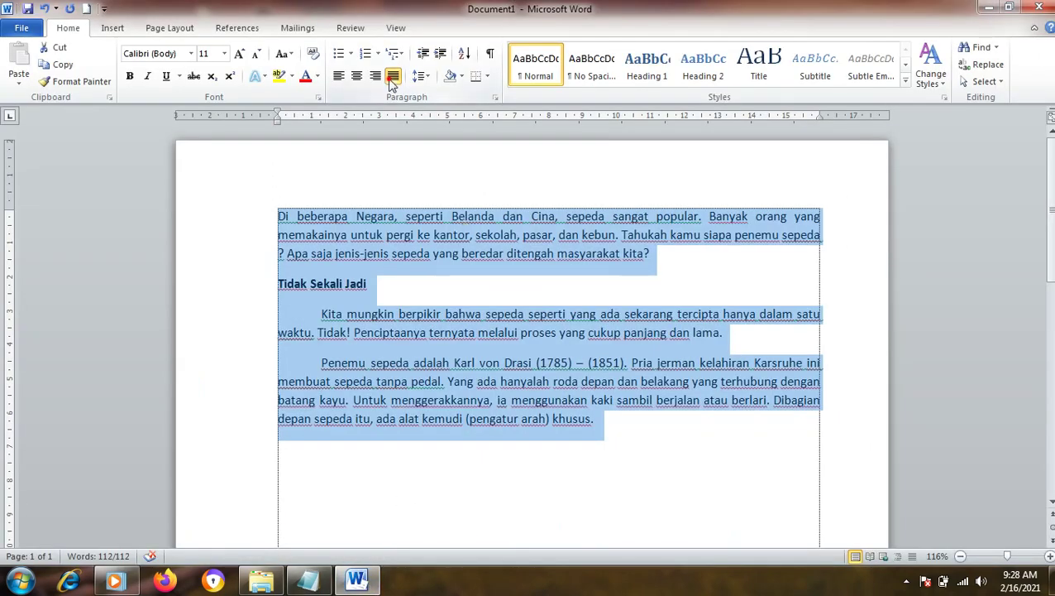
pyautogui.click(558, 419)
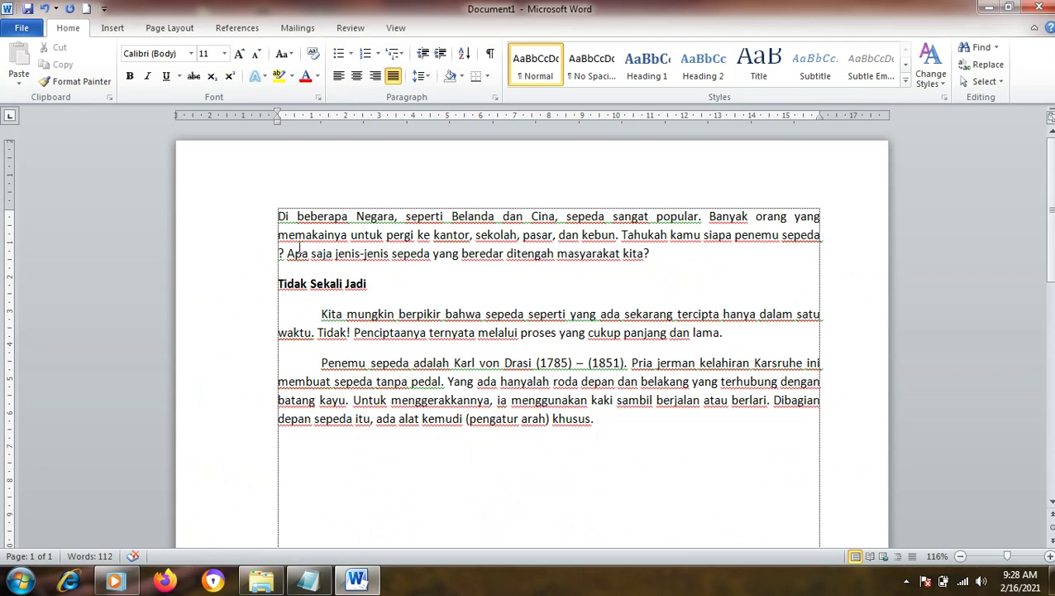
pyautogui.press('Tab')
# Step: Select the whole article and review its Paragraph settings, closing the dialog unchanged
pyautogui.click(367, 283)
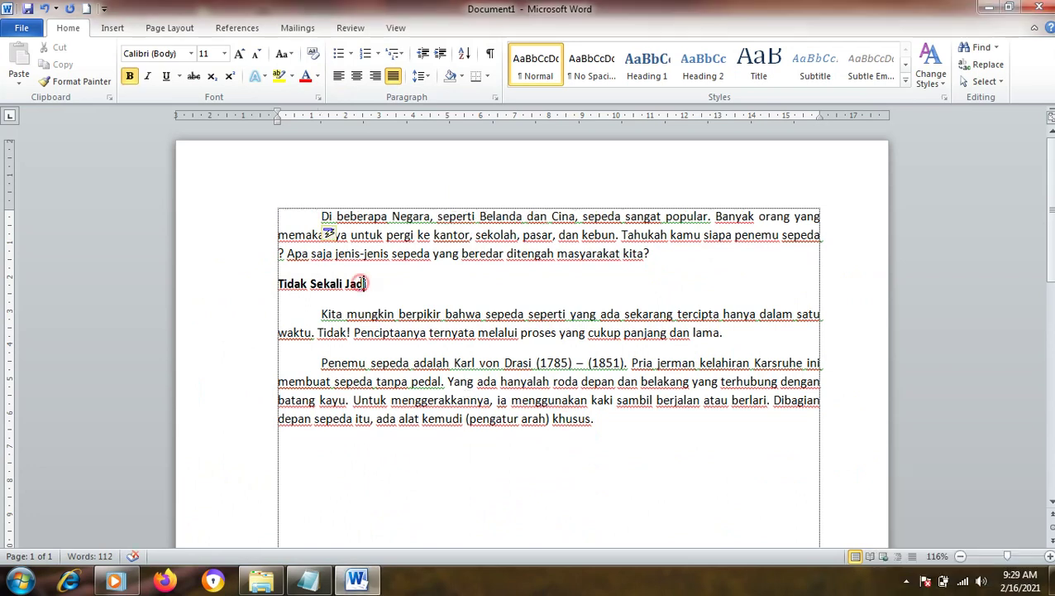
pyautogui.click(622, 337)
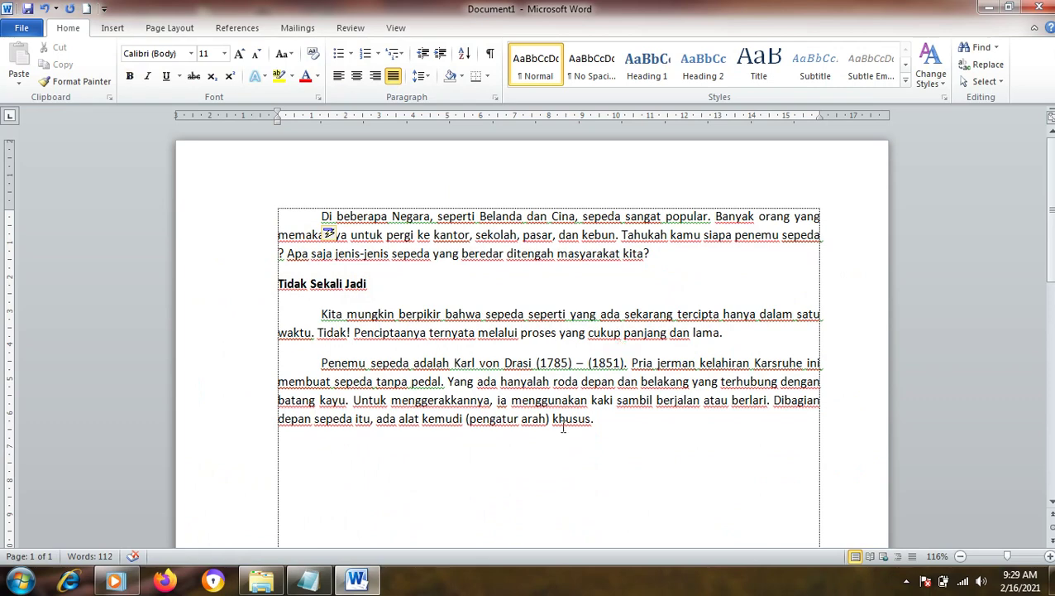
pyautogui.moveTo(606, 420); pyautogui.dragTo(305, 234)
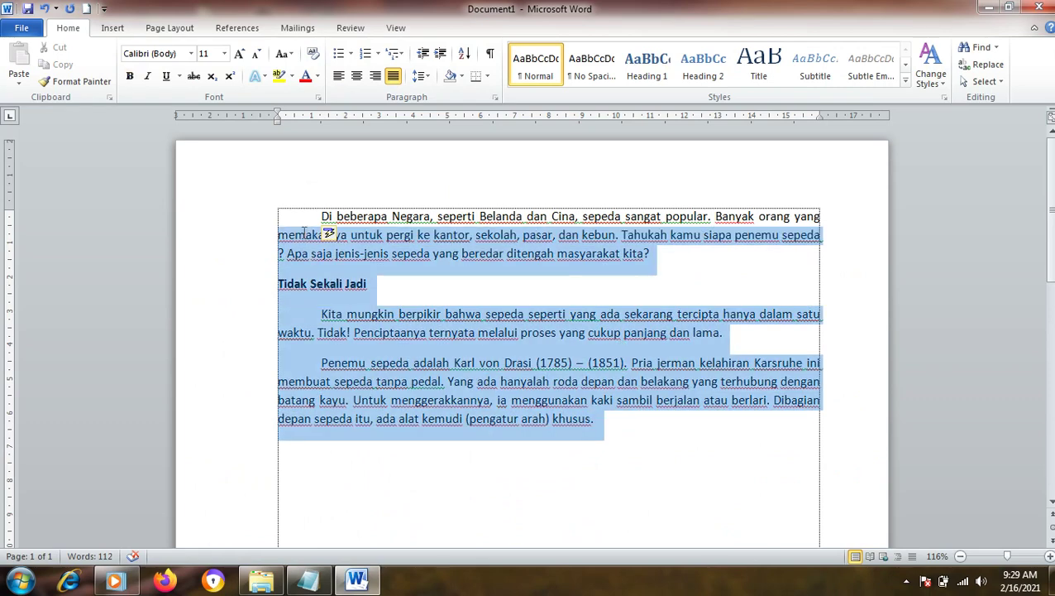
pyautogui.moveTo(667, 429); pyautogui.dragTo(321, 215)
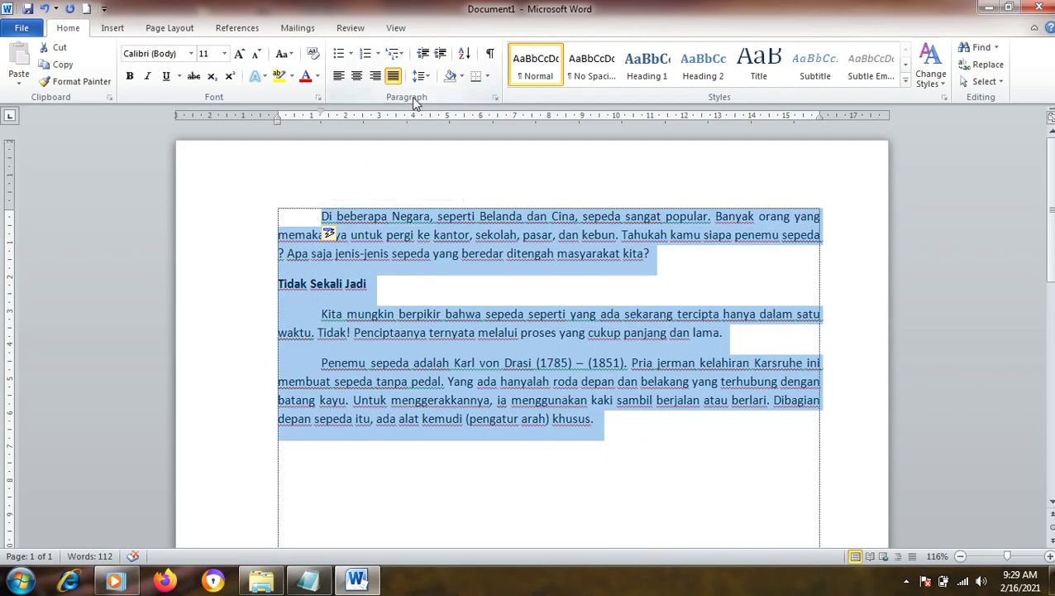
pyautogui.click(496, 98)
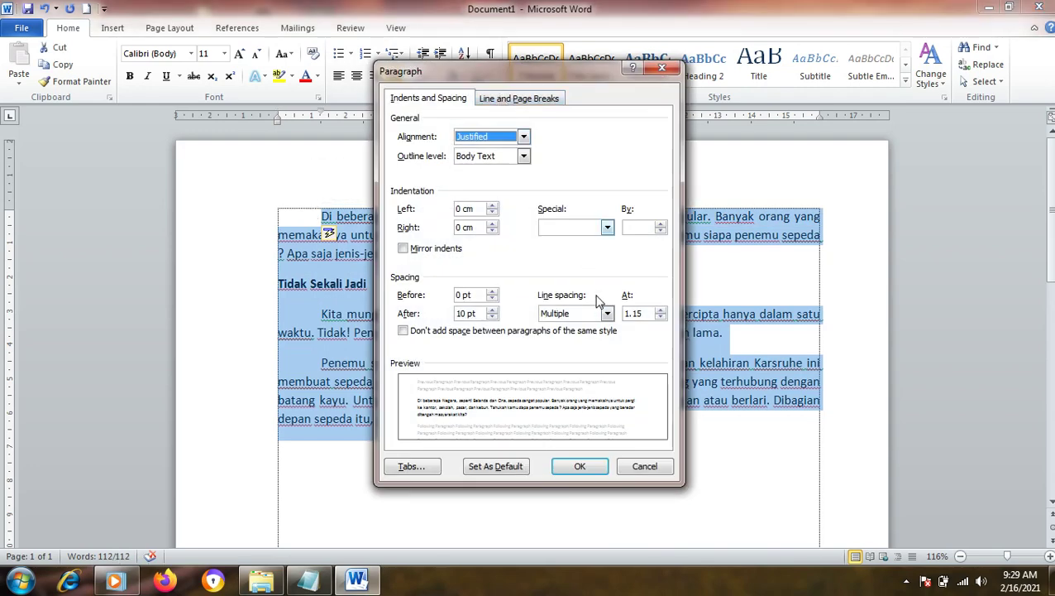
pyautogui.click(666, 67)
pyautogui.click(308, 579)
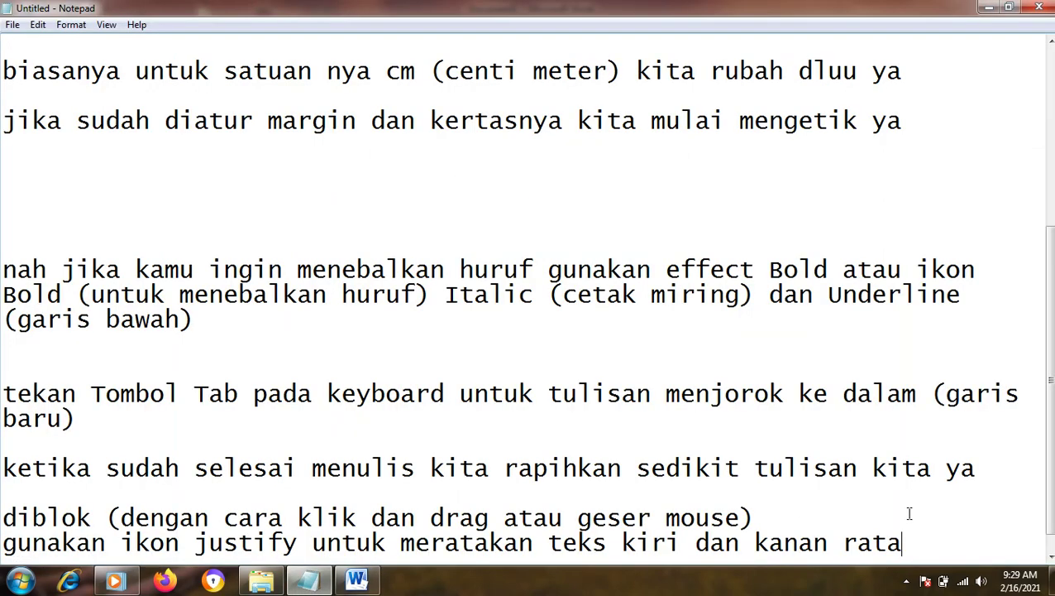
# Step: Note 'atur paragraph menjadi single atau 1 spasi (jarak antar tulisan)'
pyautogui.press('Return')
pyautogui.press('Return')
pyautogui.write('atur parag')
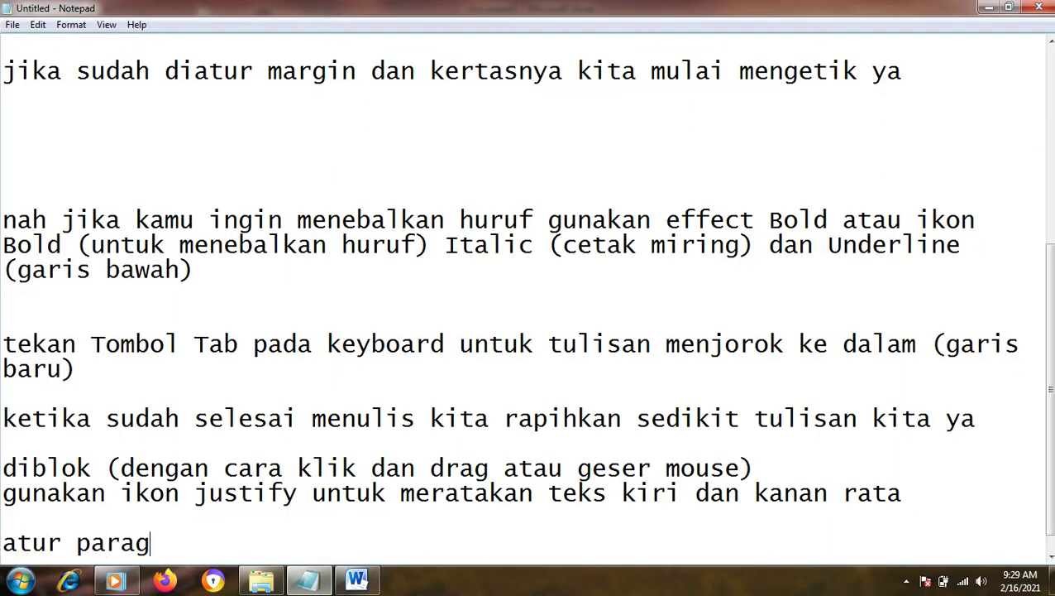
pyautogui.write('raph')
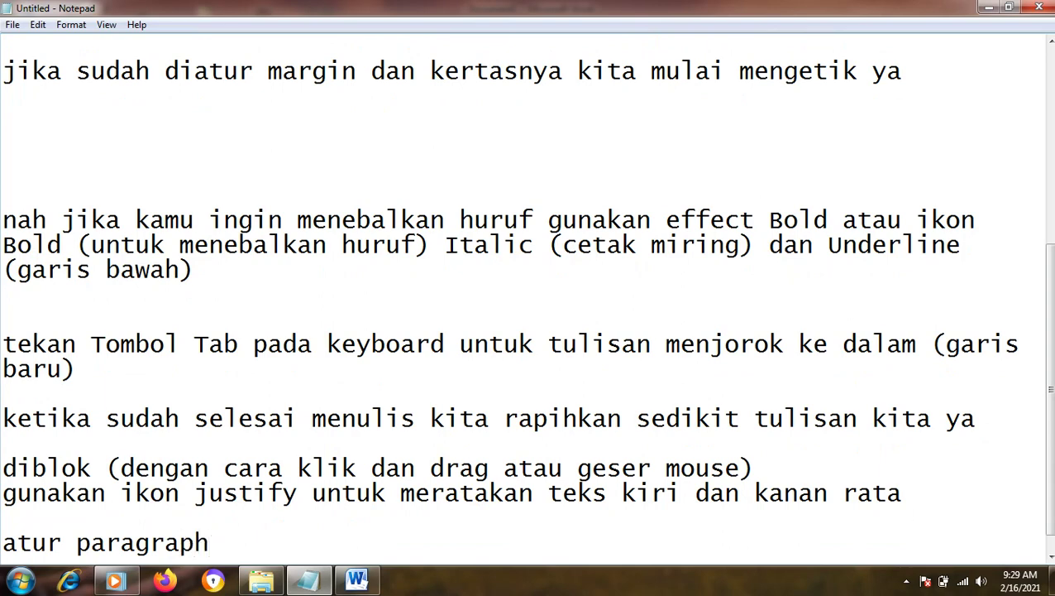
pyautogui.press('BackSpace')
pyautogui.press('BackSpace')
pyautogui.press('BackSpace')
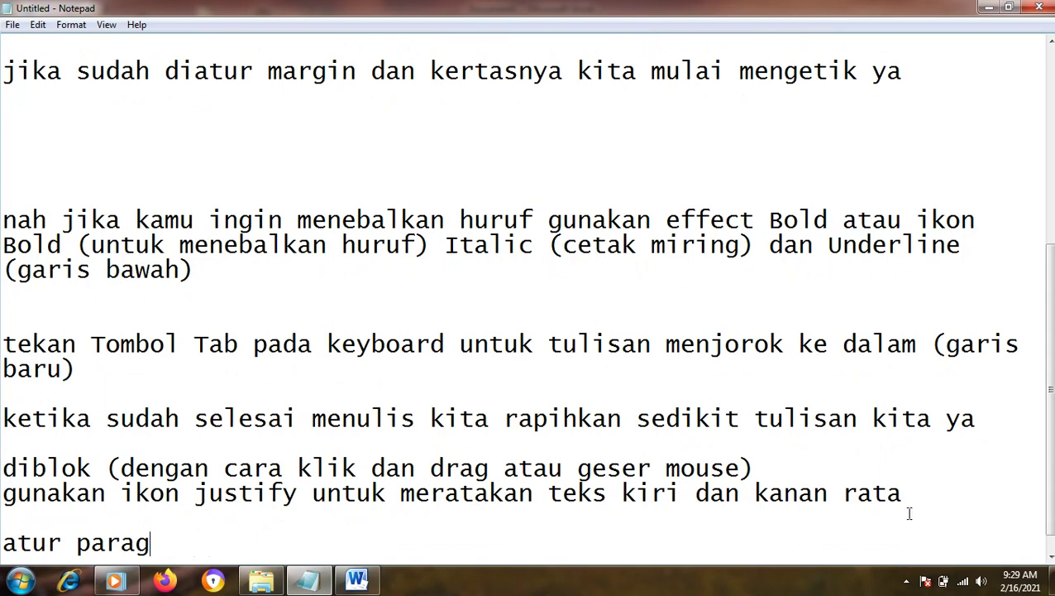
pyautogui.write('rafh')
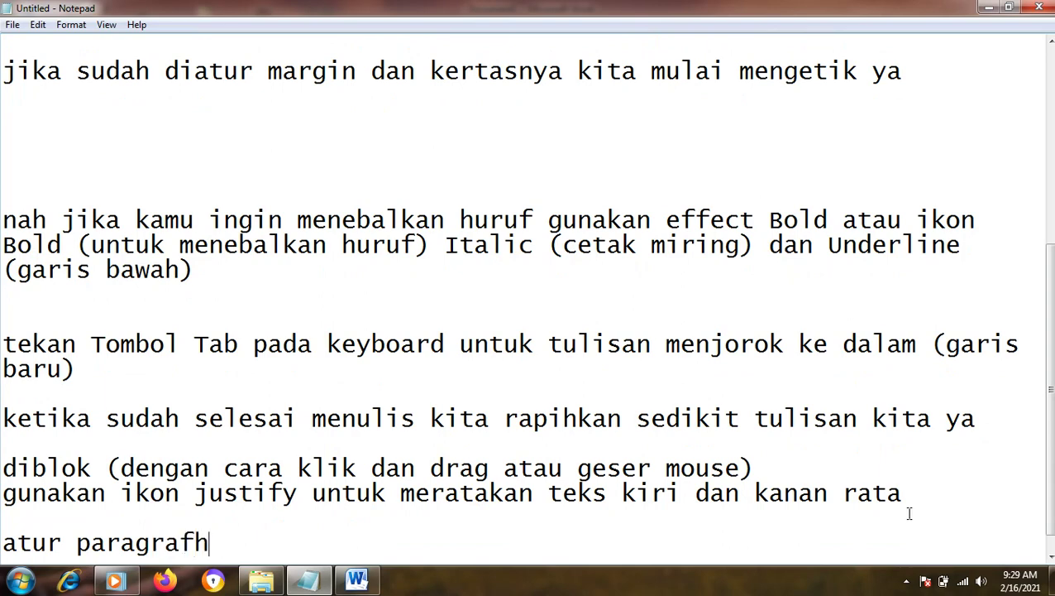
pyautogui.press('BackSpace')
pyautogui.click(357, 579)
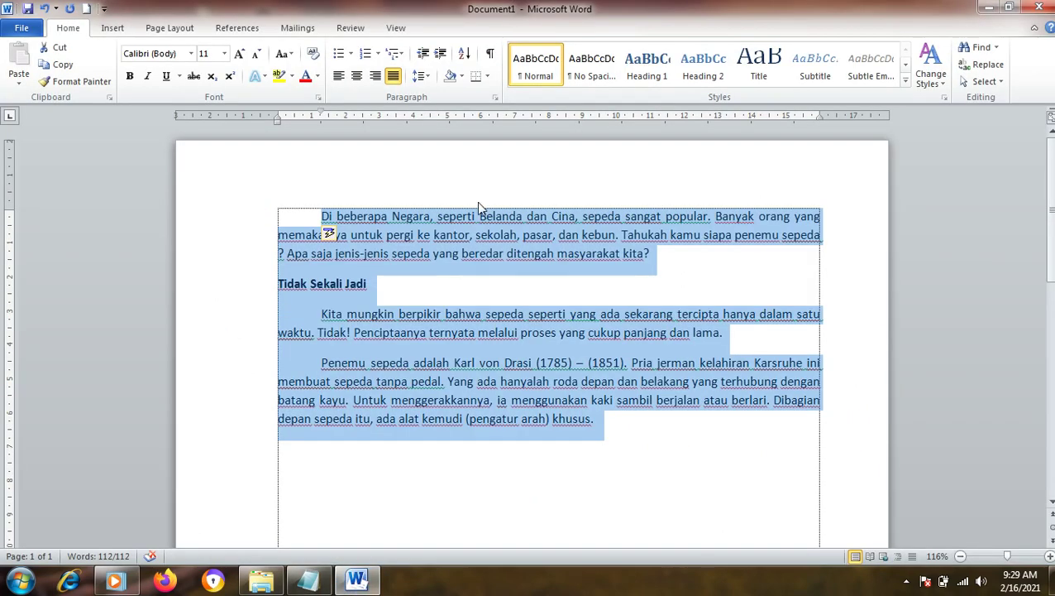
pyautogui.click(307, 579)
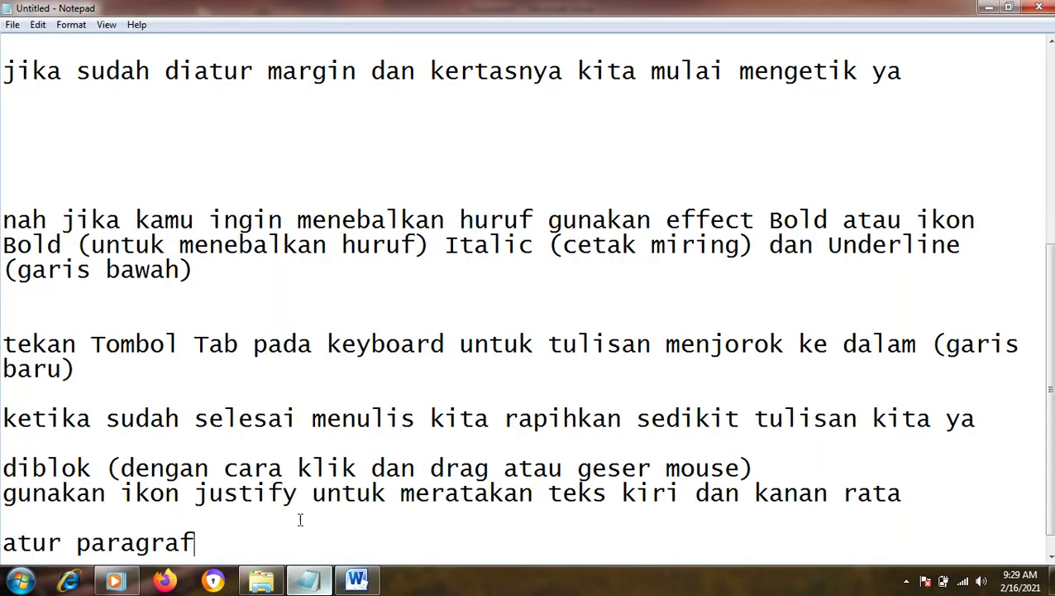
pyautogui.press('BackSpace')
pyautogui.write('ph')
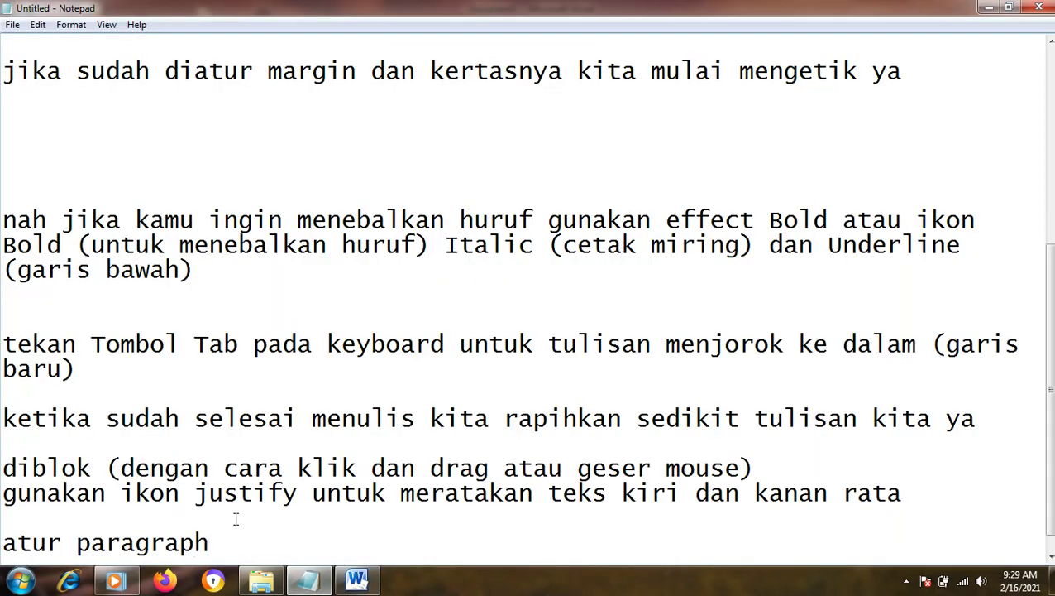
pyautogui.press('BackSpace')
pyautogui.write('menjad')
pyautogui.write('singel')
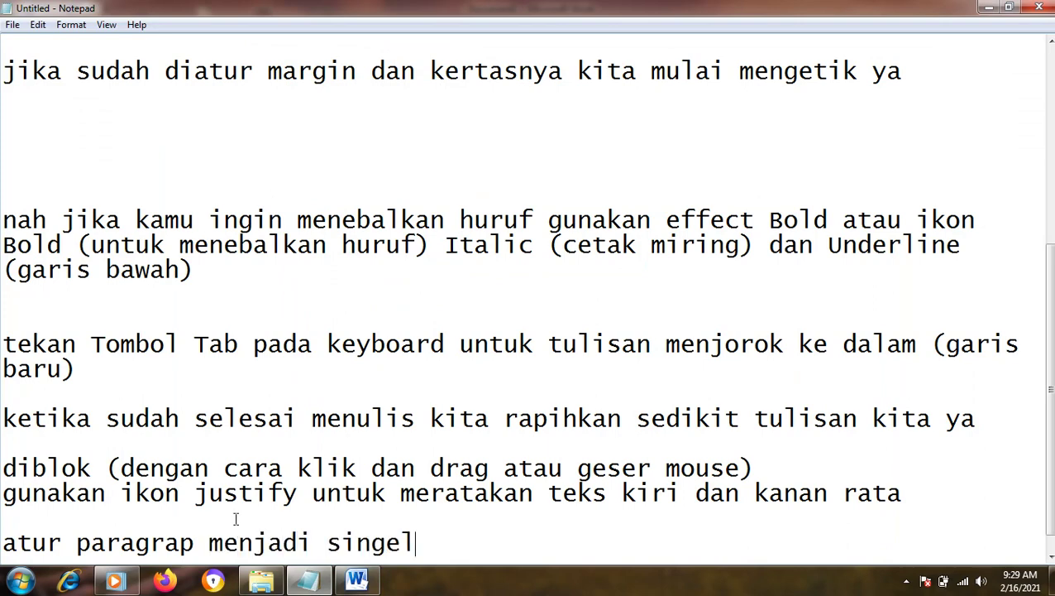
pyautogui.press('BackSpace')
pyautogui.press('BackSpace')
pyautogui.write('le ')
pyautogui.write('atau ')
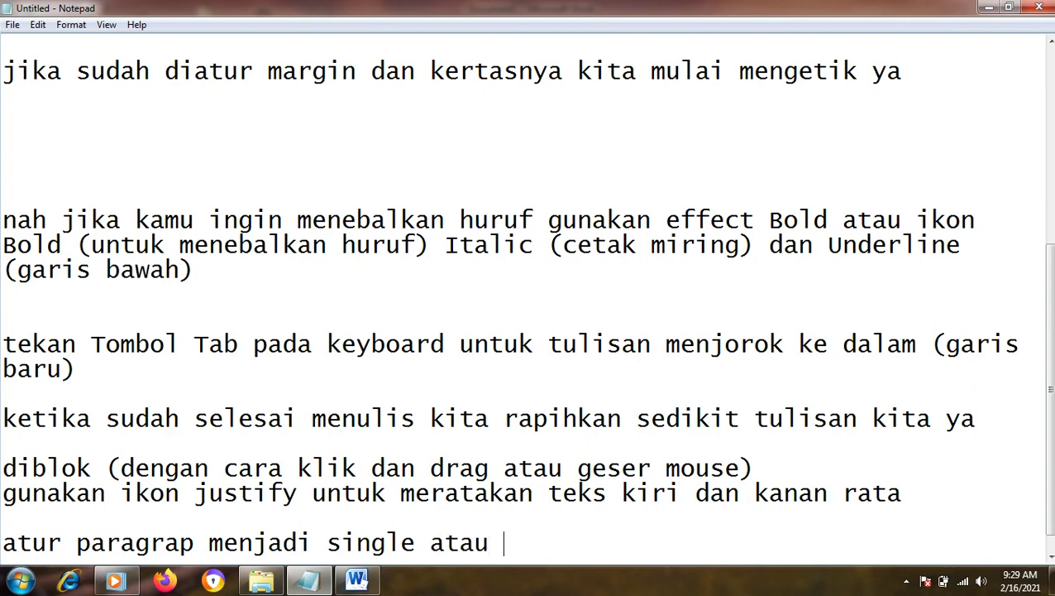
pyautogui.write('1 spasi ')
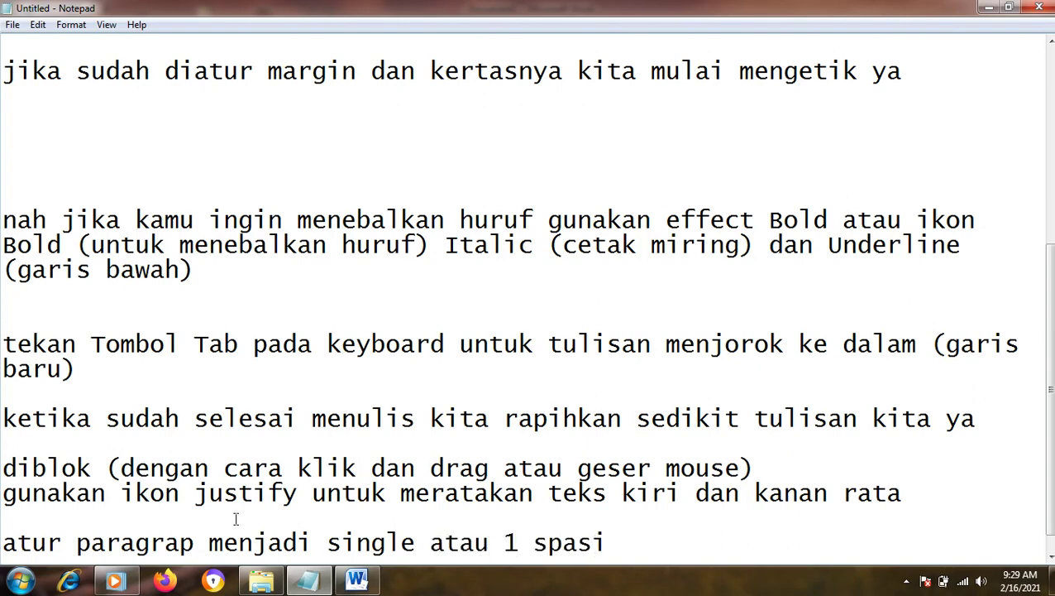
pyautogui.write('(')
pyautogui.write('jarak annat')
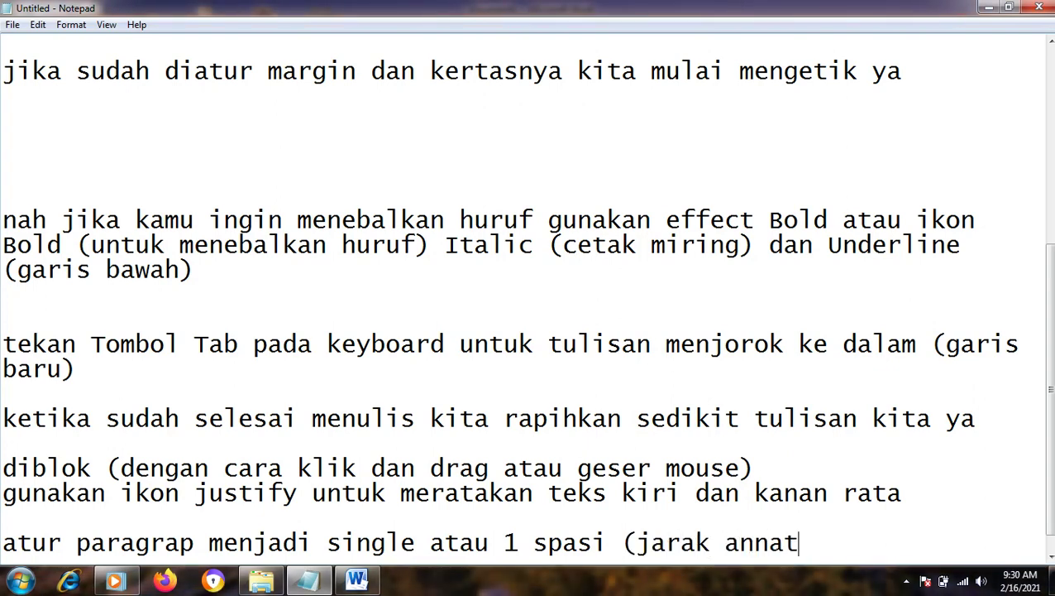
pyautogui.press('BackSpace')
pyautogui.press('BackSpace')
pyautogui.press('BackSpace')
pyautogui.write('tar tulisan')
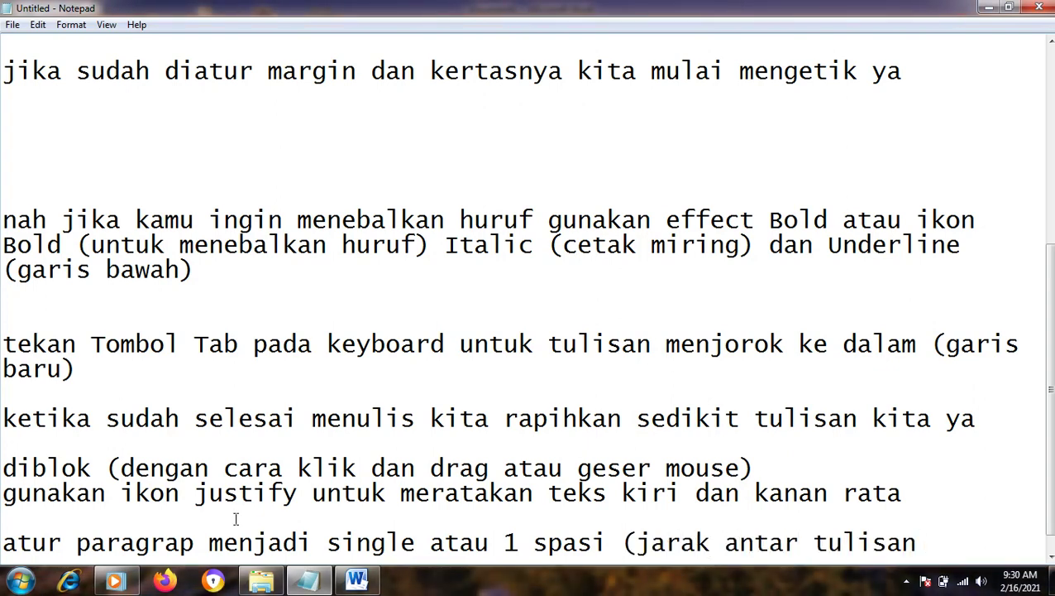
pyautogui.write(')')
# Step: Add lines 'ada spasi 1, 2 dan 1.5' and 'atau bisa juga dengan menekan tombol pada keyboard'
pyautogui.press('Return')
pyautogui.write('ada s')
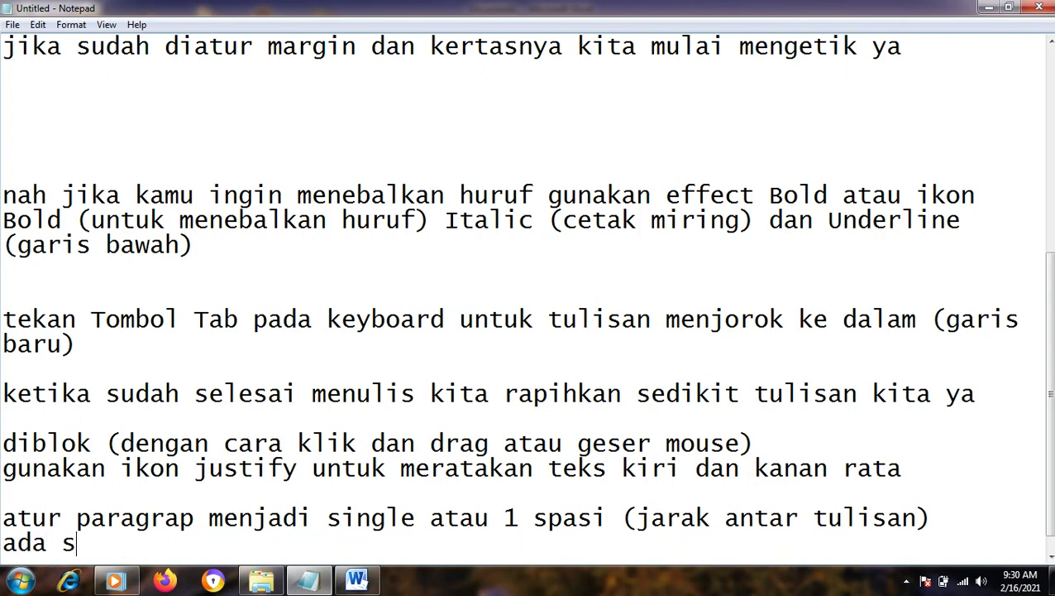
pyautogui.write('pasi 1, ')
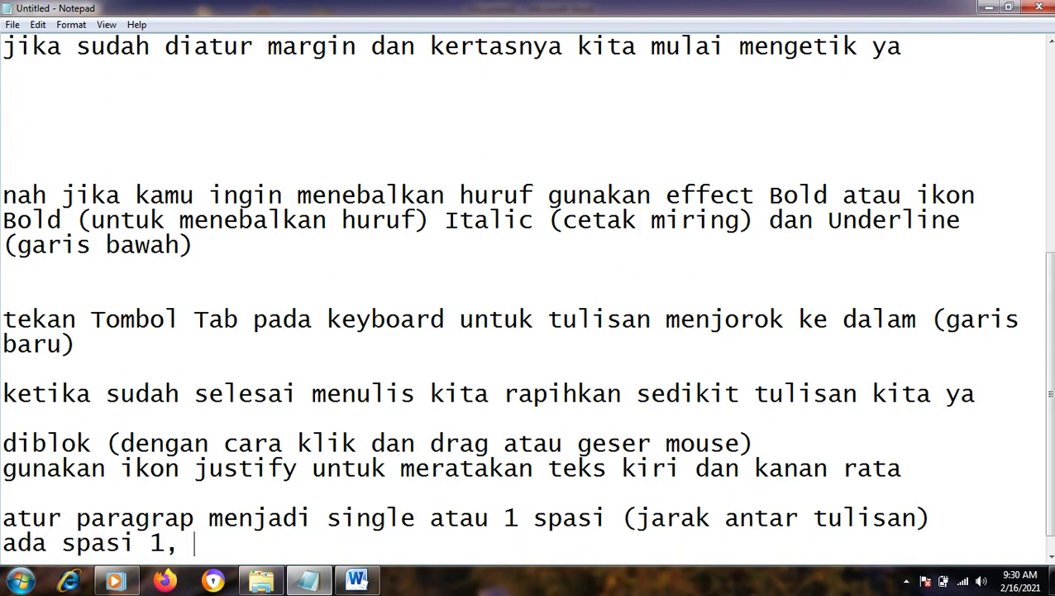
pyautogui.write('2 ')
pyautogui.write('dan 1.')
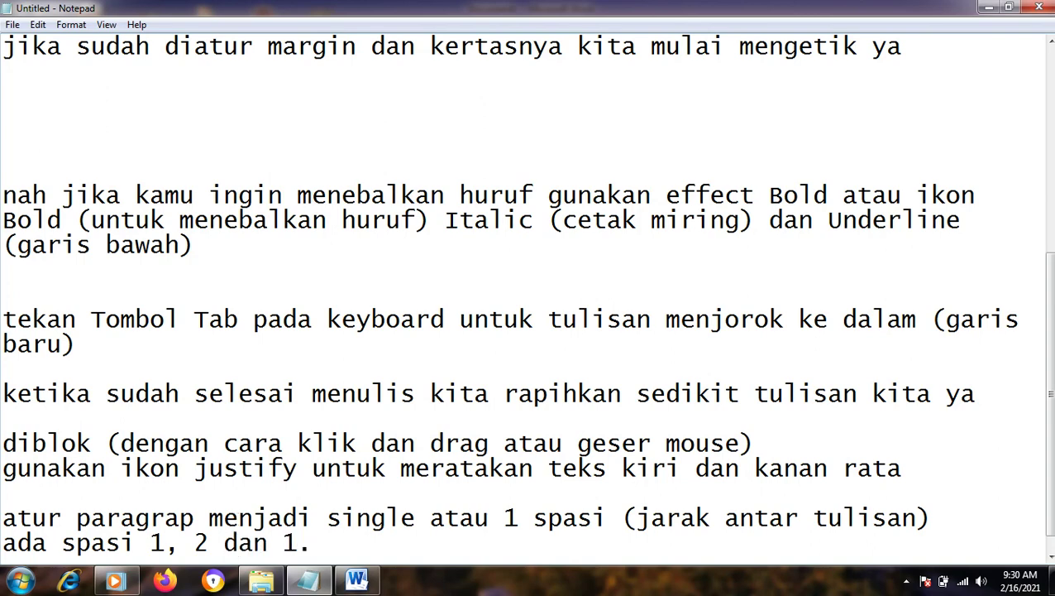
pyautogui.write('5 ')
pyautogui.write('(')
pyautogui.press('BackSpace')
pyautogui.press('Return')
pyautogui.write('atau i')
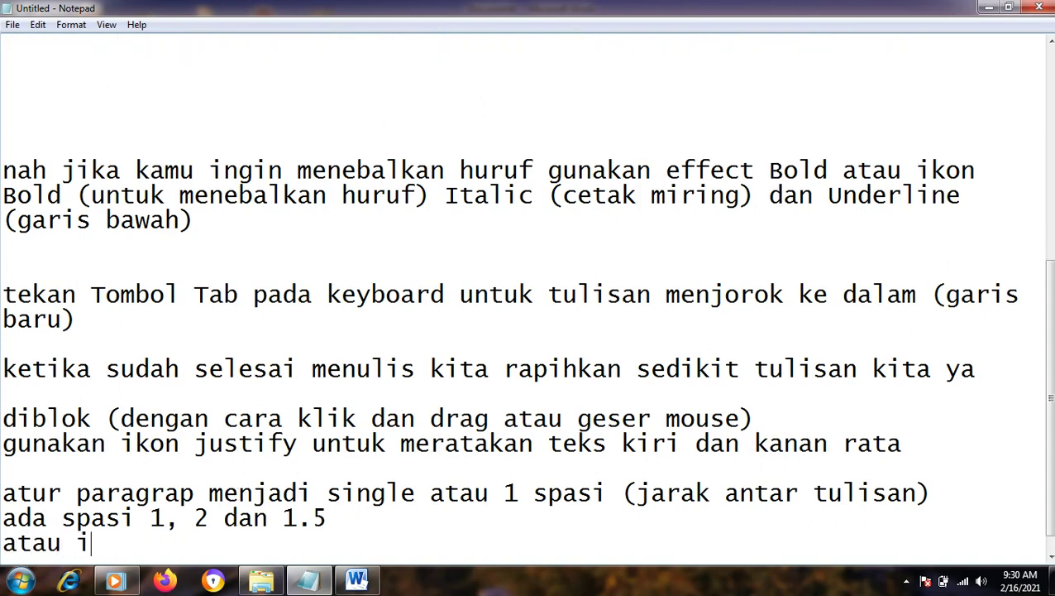
pyautogui.press('BackSpace')
pyautogui.write('bisa juga e')
pyautogui.press('BackSpace')
pyautogui.write('d')
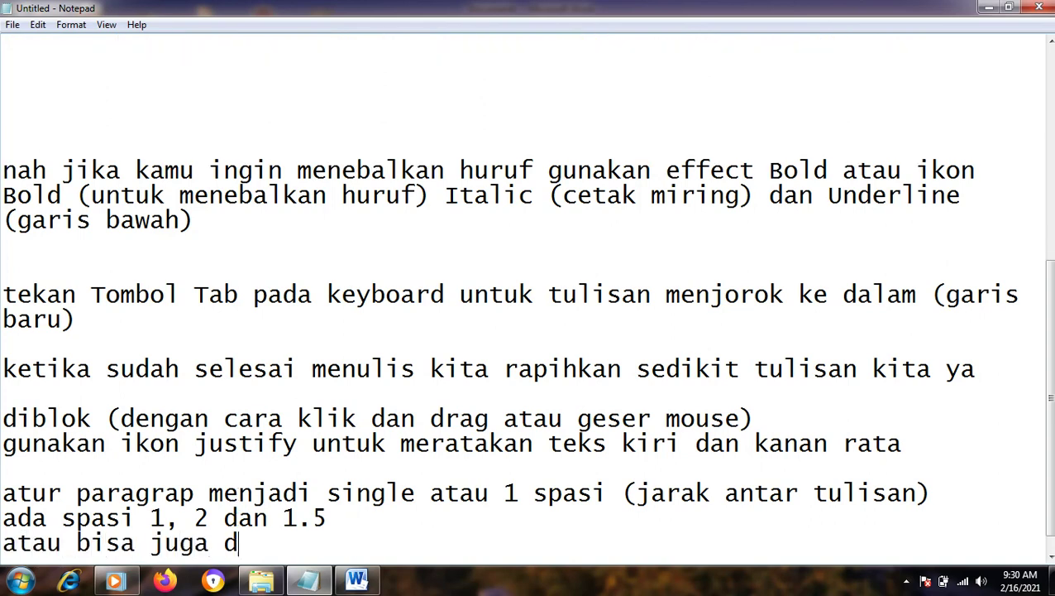
pyautogui.write('en')
pyautogui.press('BackSpace')
pyautogui.write('engan mene')
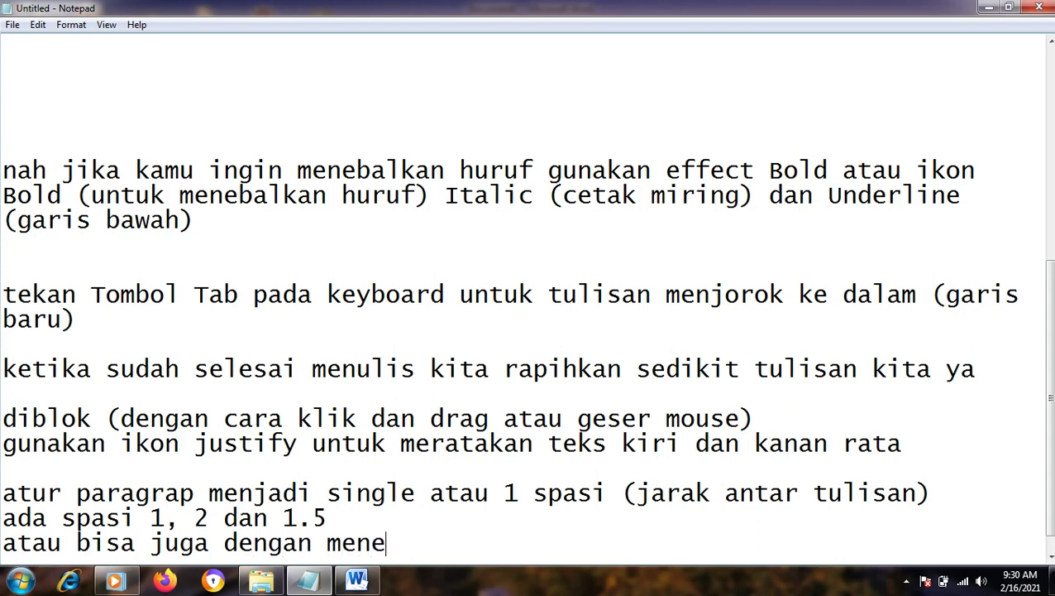
pyautogui.write('kan tombo')
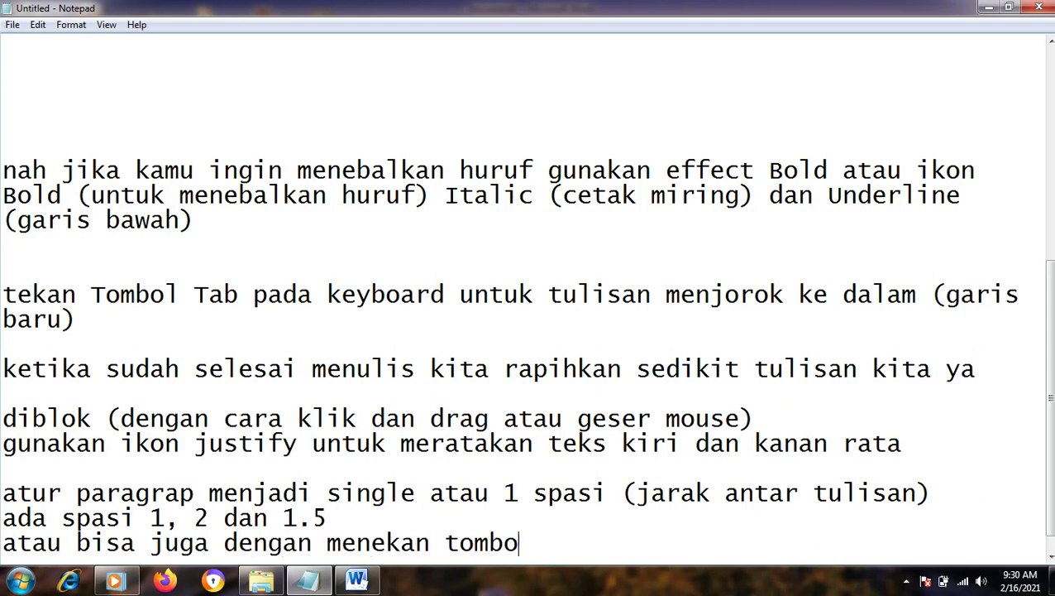
pyautogui.write('l pada key')
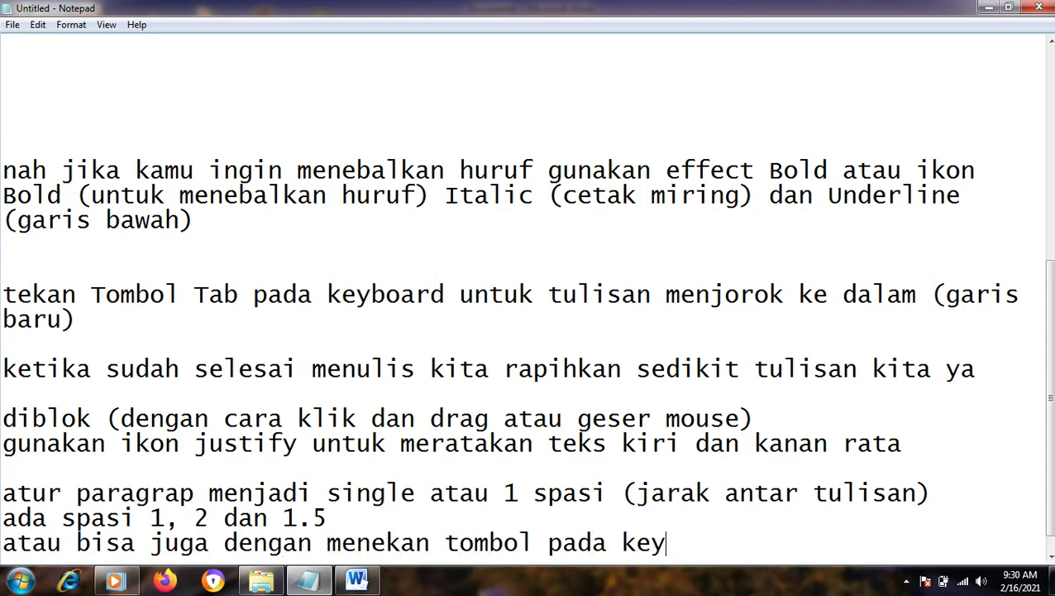
pyautogui.write('bor')
pyautogui.press('BackSpace')
pyautogui.press('BackSpace')
pyautogui.write('a')
pyautogui.press('BackSpace')
pyautogui.write('oa')
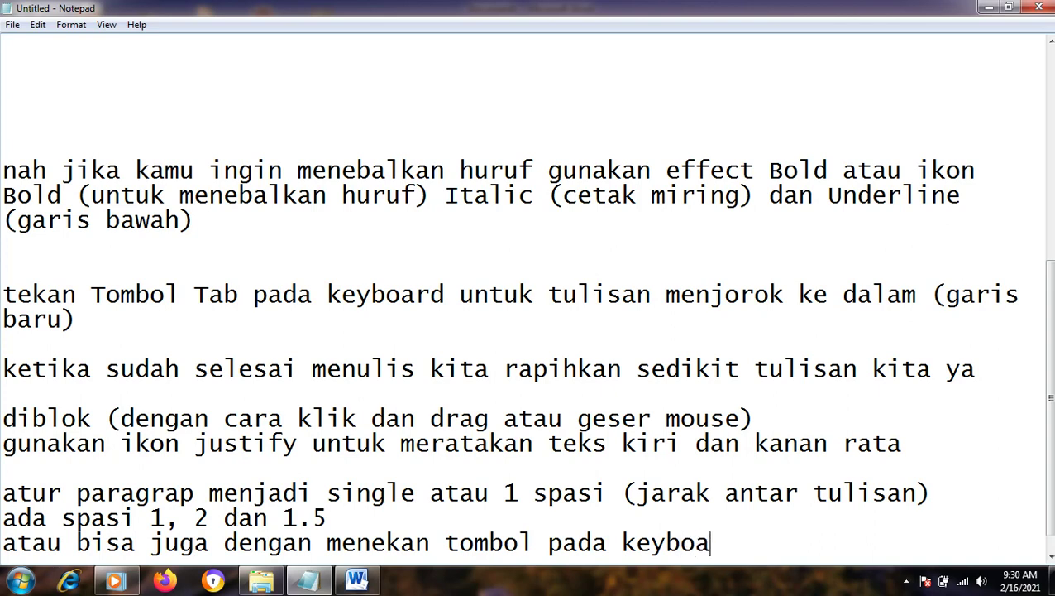
pyautogui.write('rd')
# Step: List the shortcuts 'ctrl + 1 = spasi 1', 'ctrl + 2 = spasi 2', 'ctrl + 5 = spasi 1.5'
pyautogui.press('Return')
pyautogui.write('a')
pyautogui.press('BackSpace')
pyautogui.write('c')
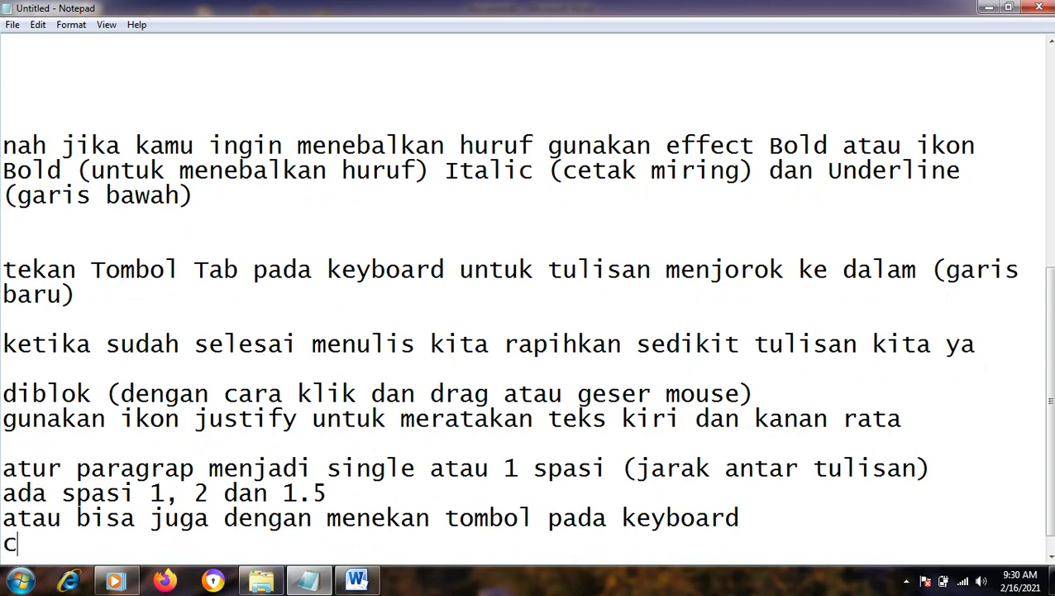
pyautogui.write('trl + ')
pyautogui.write('1 ')
pyautogui.write('= spasi')
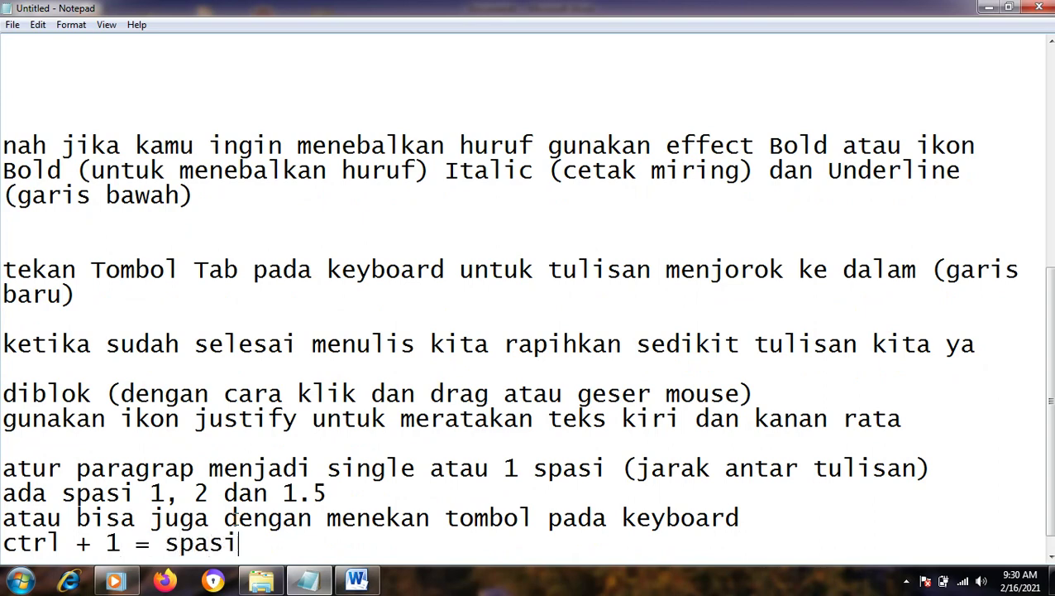
pyautogui.write(' 1')
pyautogui.press('Return')
pyautogui.write('ctrl')
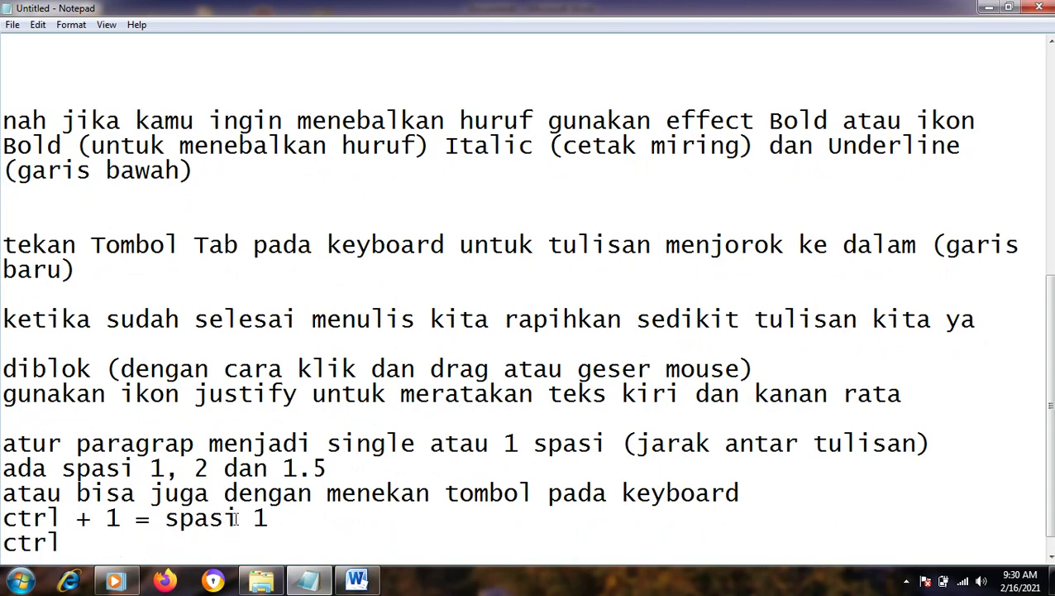
pyautogui.write(' + 2 ')
pyautogui.write('+')
pyautogui.press('BackSpace')
pyautogui.write('= ')
pyautogui.write('spasi 2')
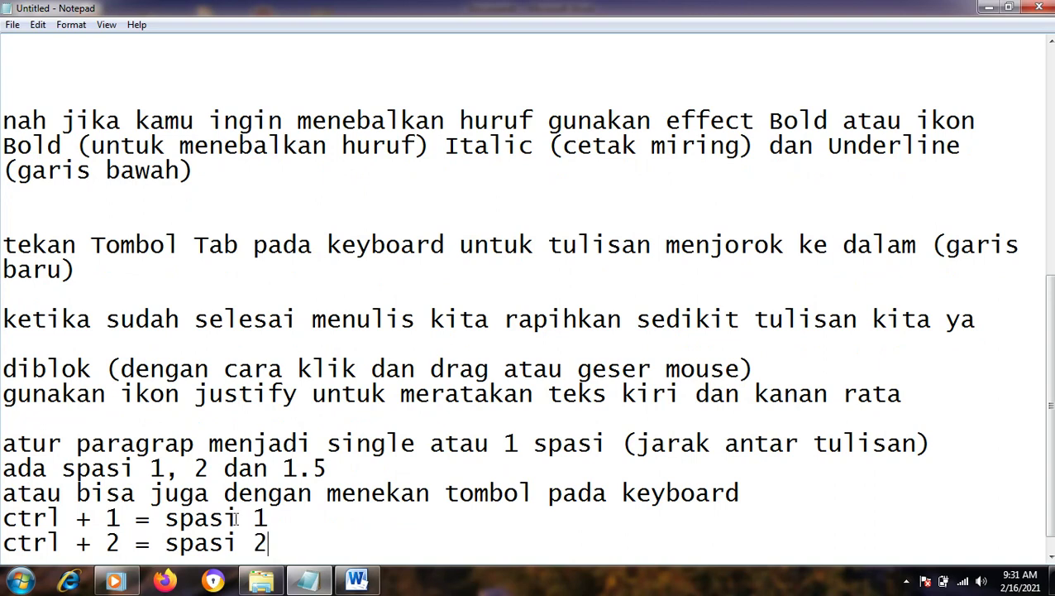
pyautogui.press('Return')
pyautogui.write('ctrl ')
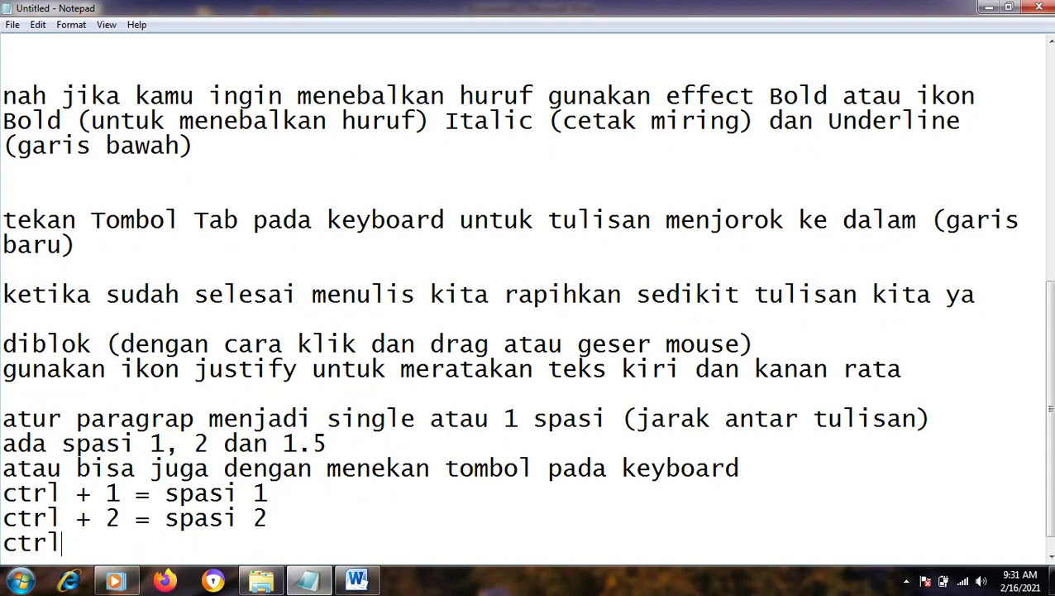
pyautogui.write('+')
pyautogui.write(' 5 = ')
pyautogui.write('spasi 1.')
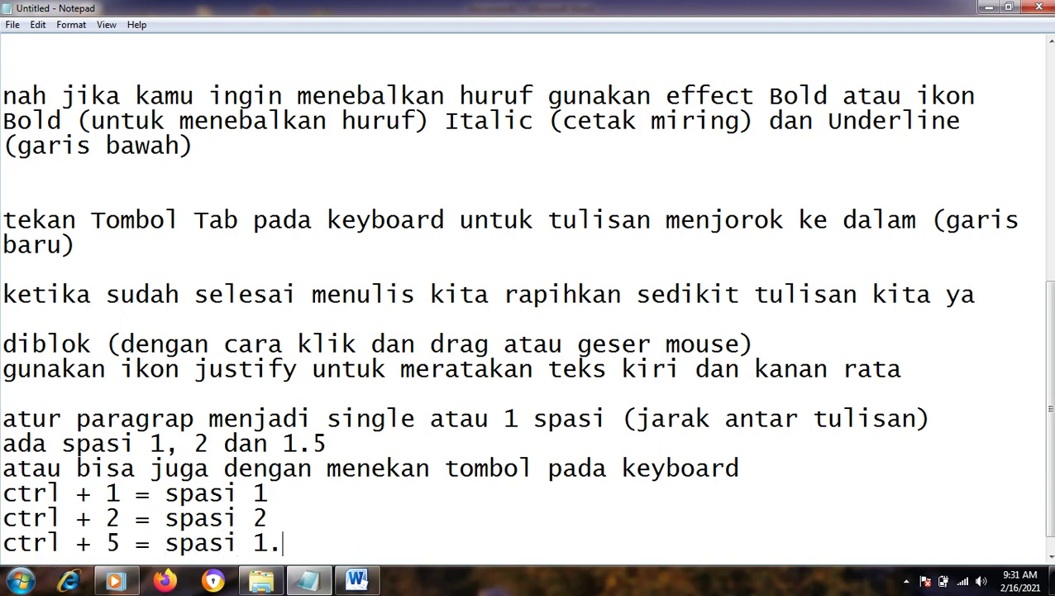
pyautogui.write('5')
# Step: Add the reminder 'dengan keadaan teks terblok ya..'
pyautogui.press('Return')
pyautogui.press('Return')
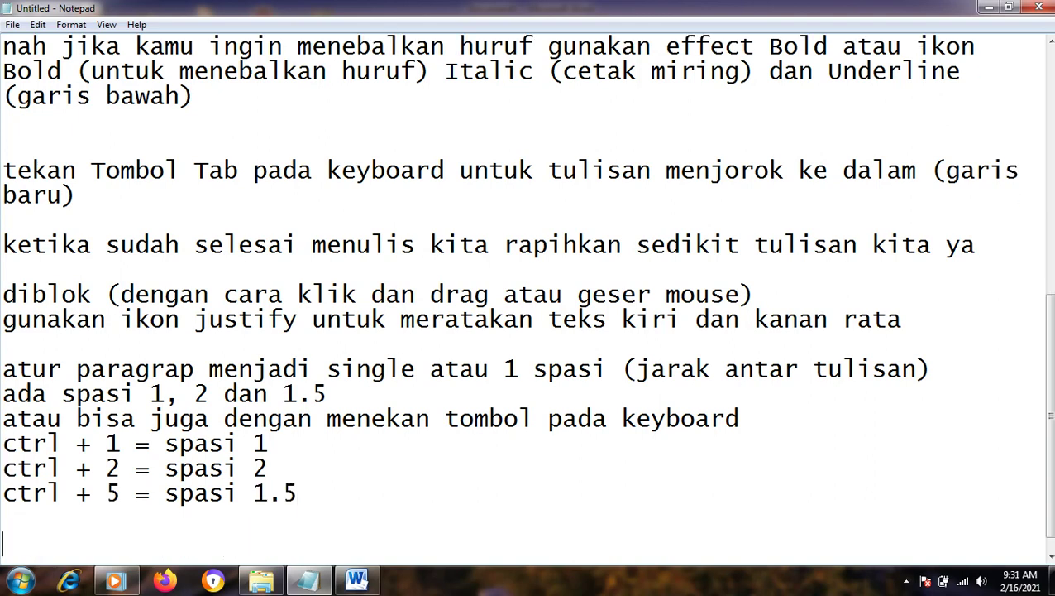
pyautogui.write('dengan ')
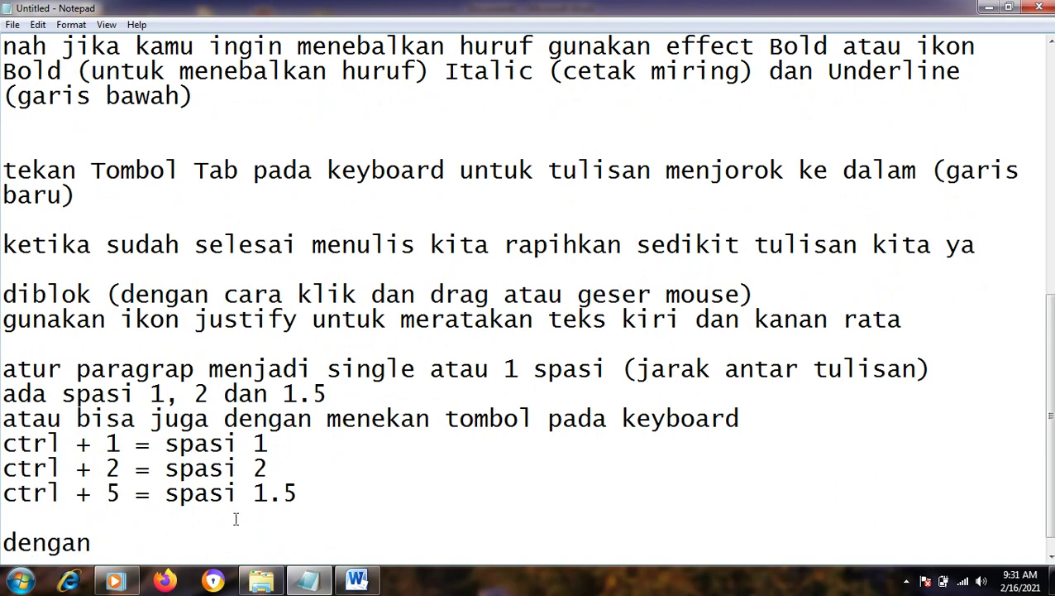
pyautogui.write('keada')
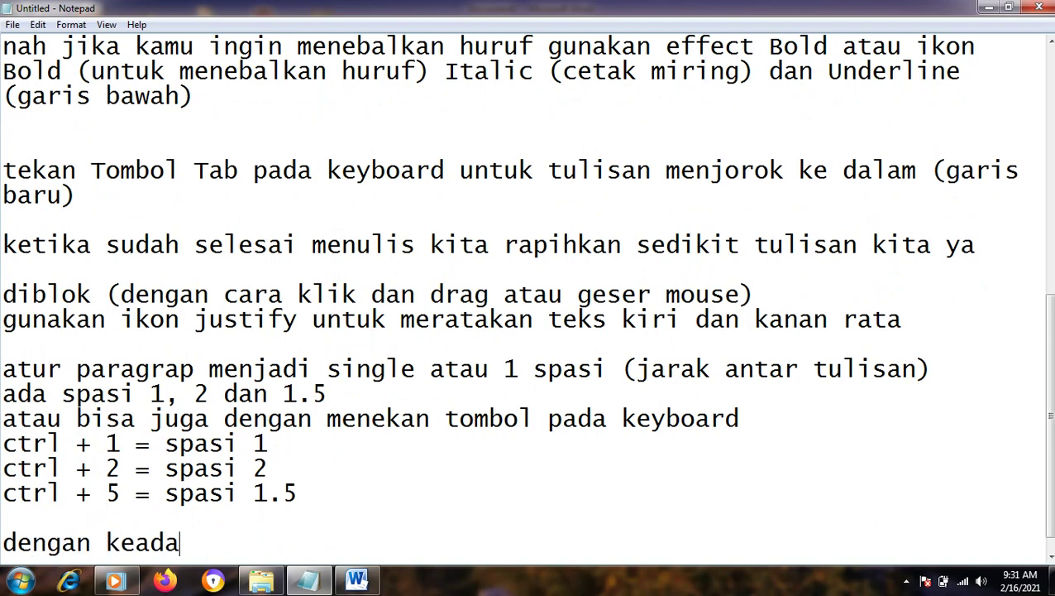
pyautogui.write('an tke')
pyautogui.press('BackSpace')
pyautogui.press('BackSpace')
pyautogui.write('eks ')
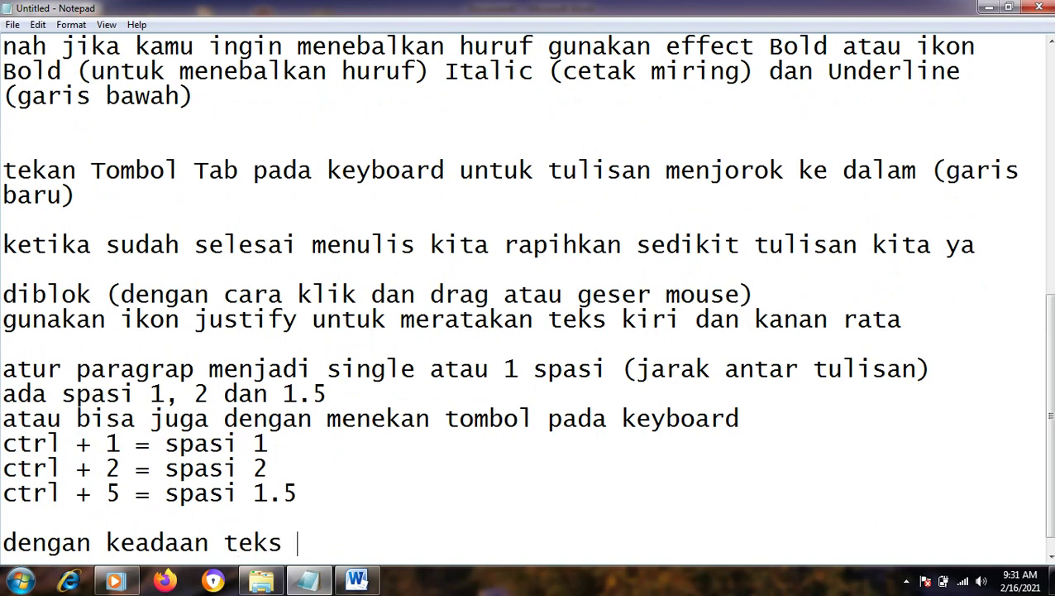
pyautogui.write('terblok')
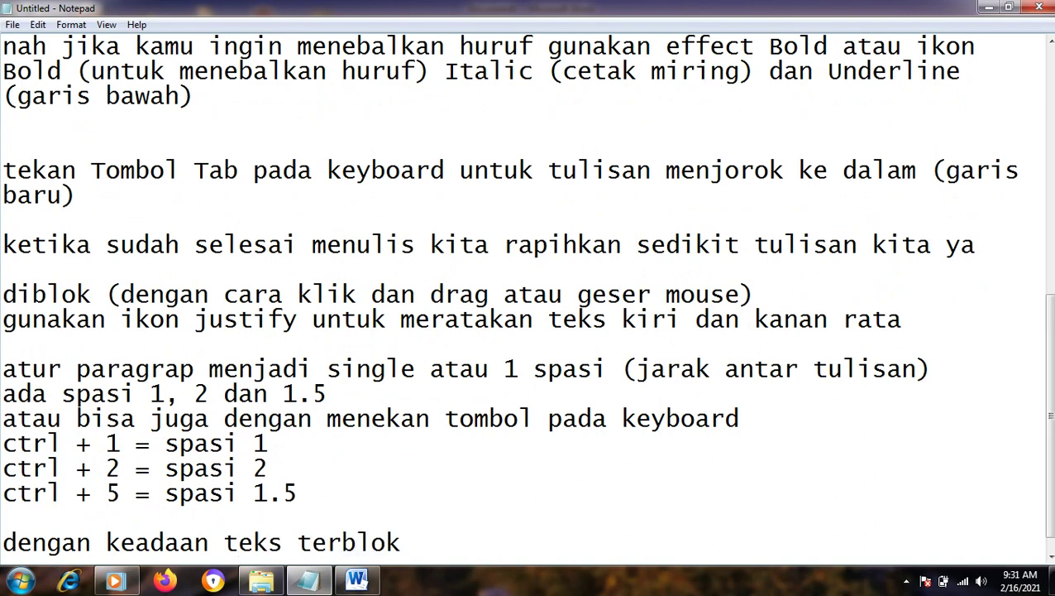
pyautogui.write(' ya..')
# Step: Select the whole article and try 1.5 spacing with Ctrl+5, then revert it with Ctrl+1
pyautogui.click(357, 579)
pyautogui.click(613, 454)
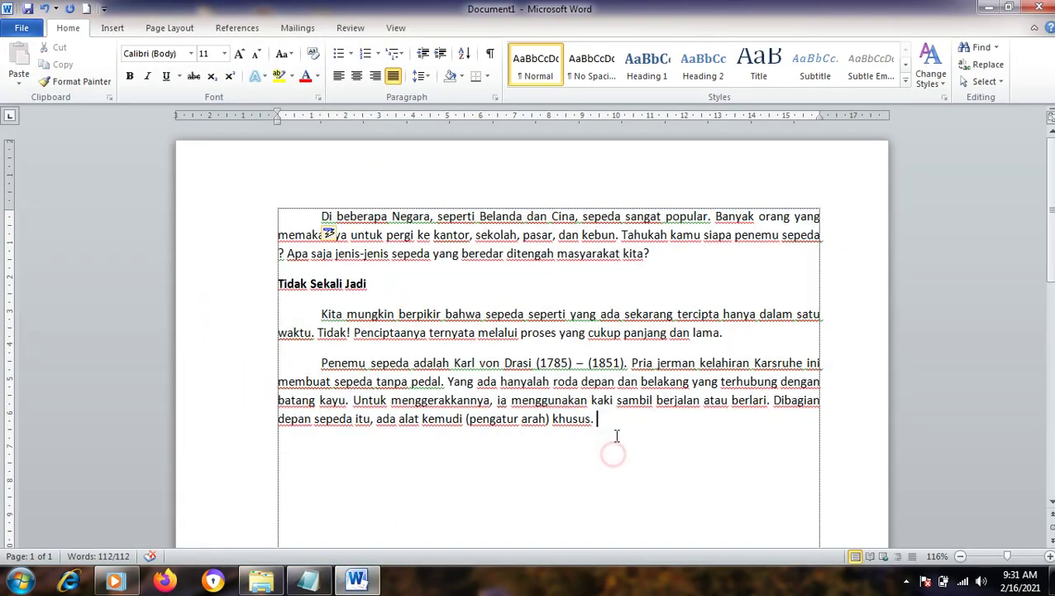
pyautogui.moveTo(616, 435); pyautogui.dragTo(281, 206)
pyautogui.hotkey('ctrl', '5')
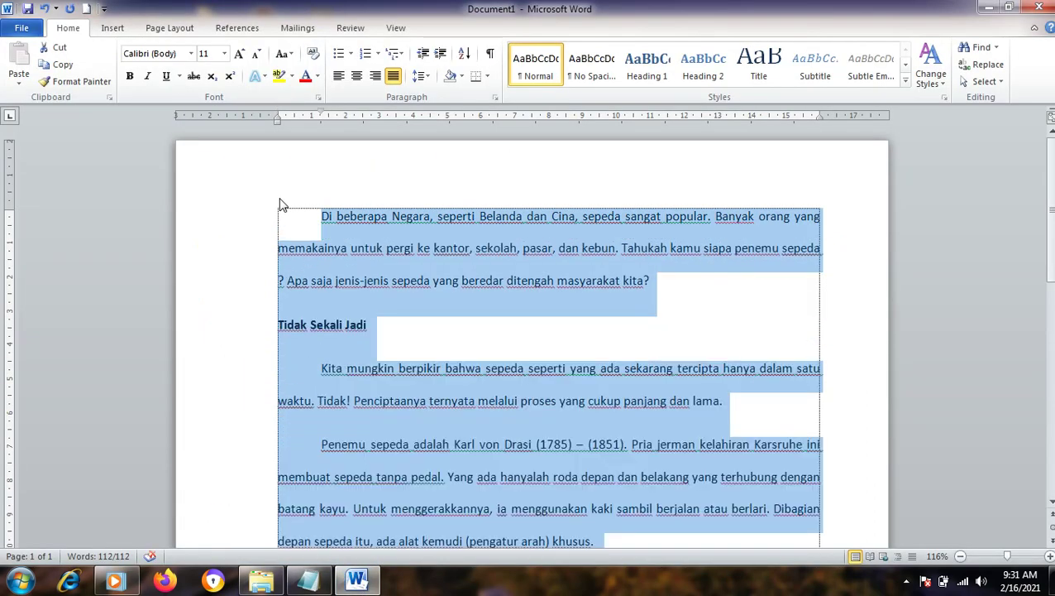
pyautogui.hotkey('ctrl', '1')
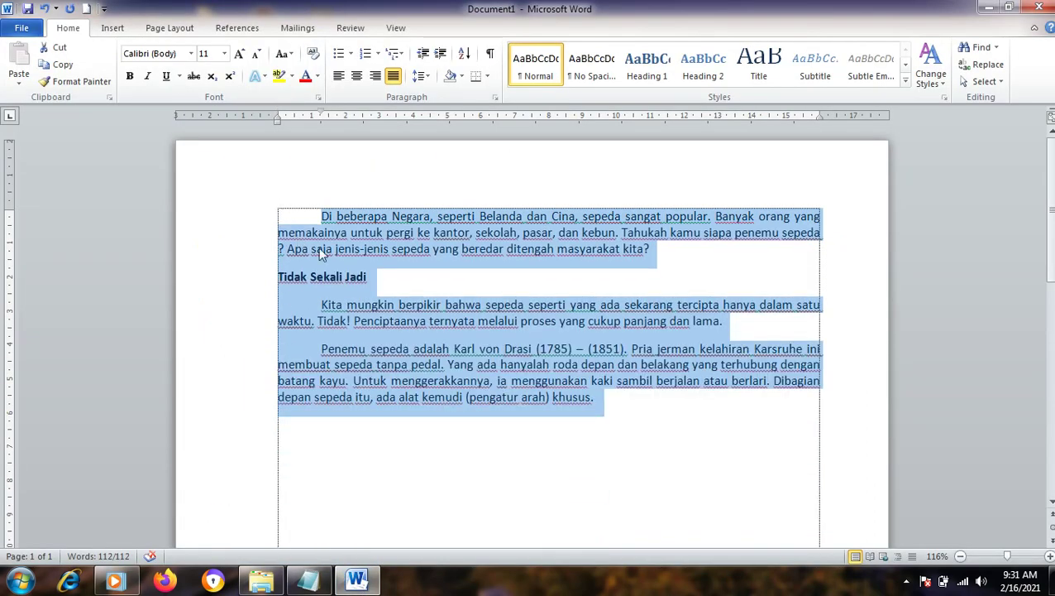
pyautogui.click(608, 399)
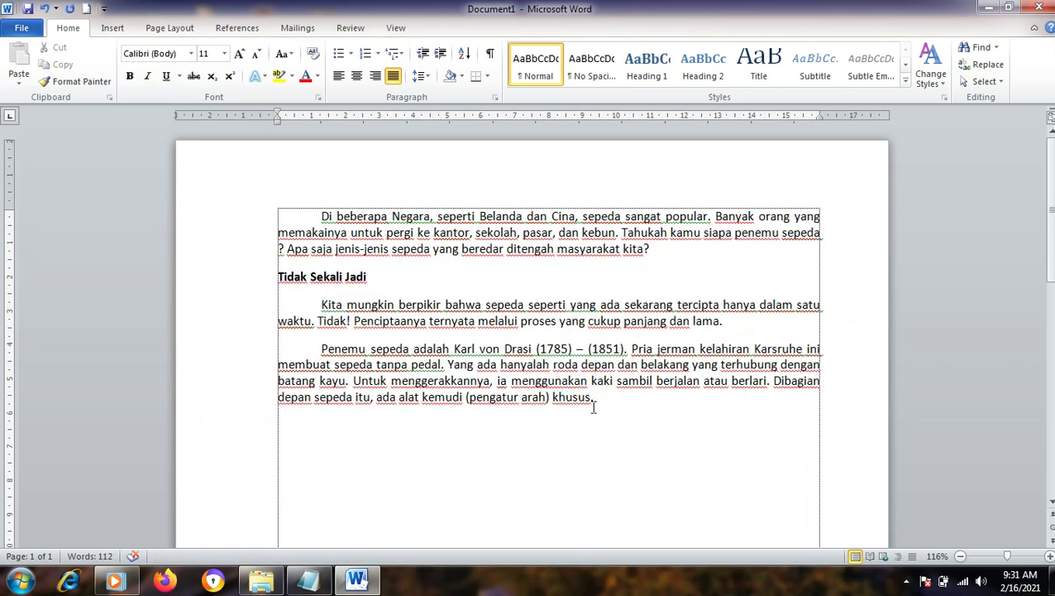
pyautogui.moveTo(603, 398); pyautogui.dragTo(491, 97)
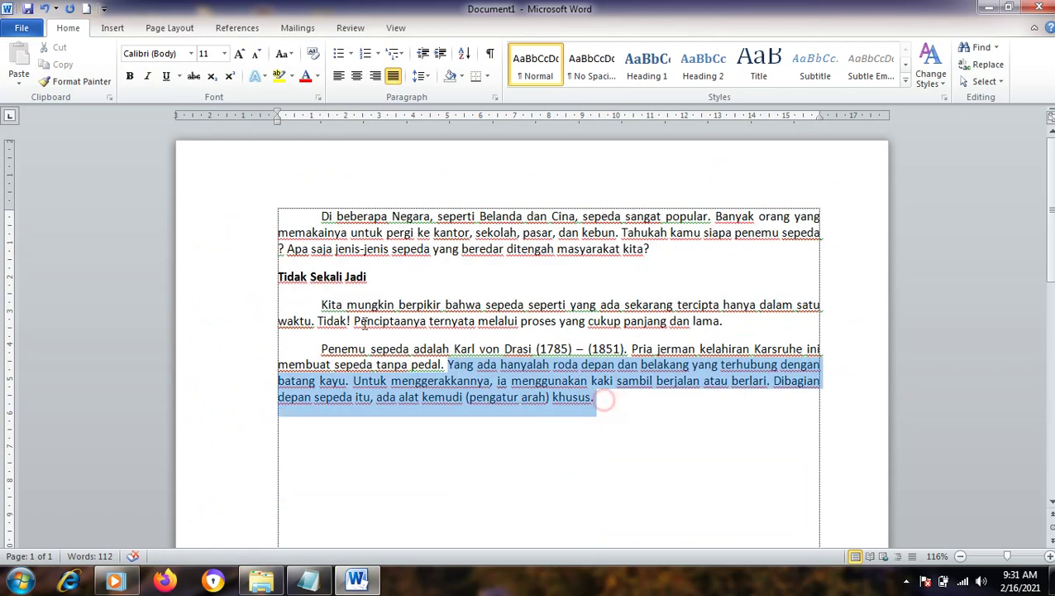
# Step: In the Paragraph dialog, apply 1.5 line spacing and lower the space after paragraphs
pyautogui.click(494, 97)
pyautogui.click(583, 314)
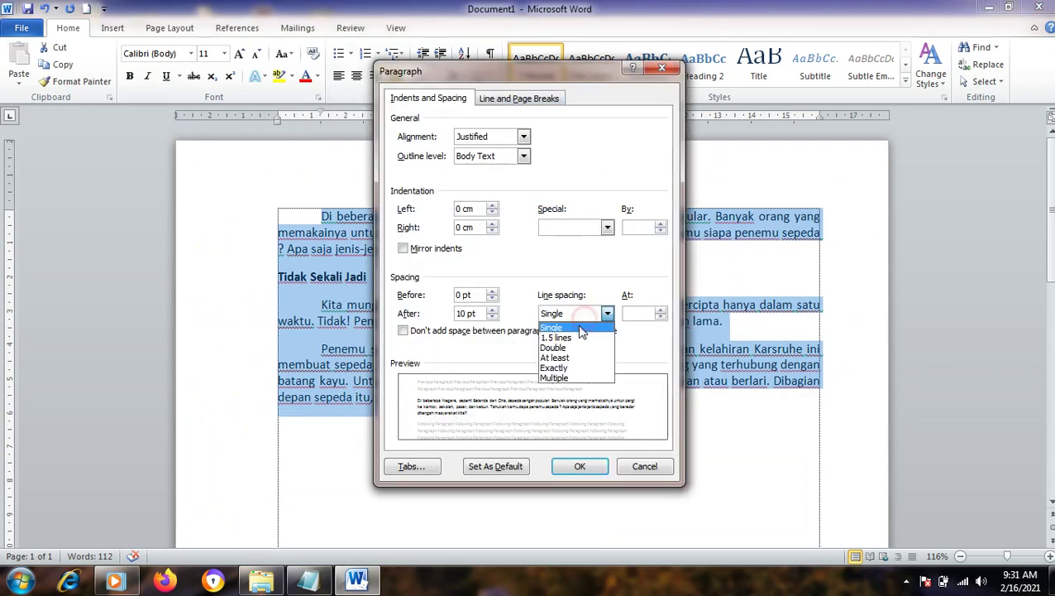
pyautogui.click(581, 336)
pyautogui.click(492, 318)
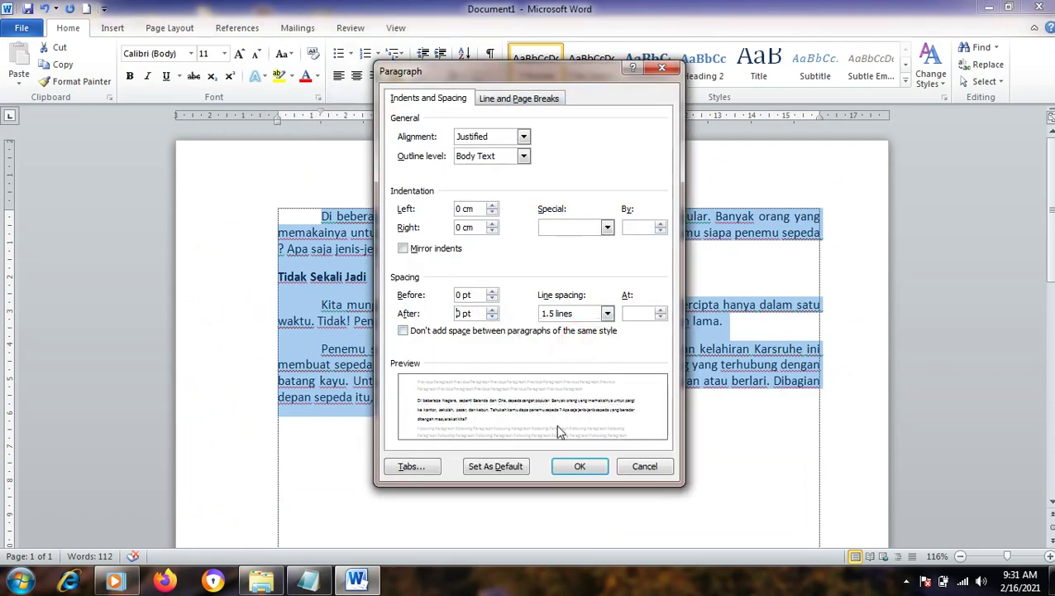
pyautogui.click(580, 466)
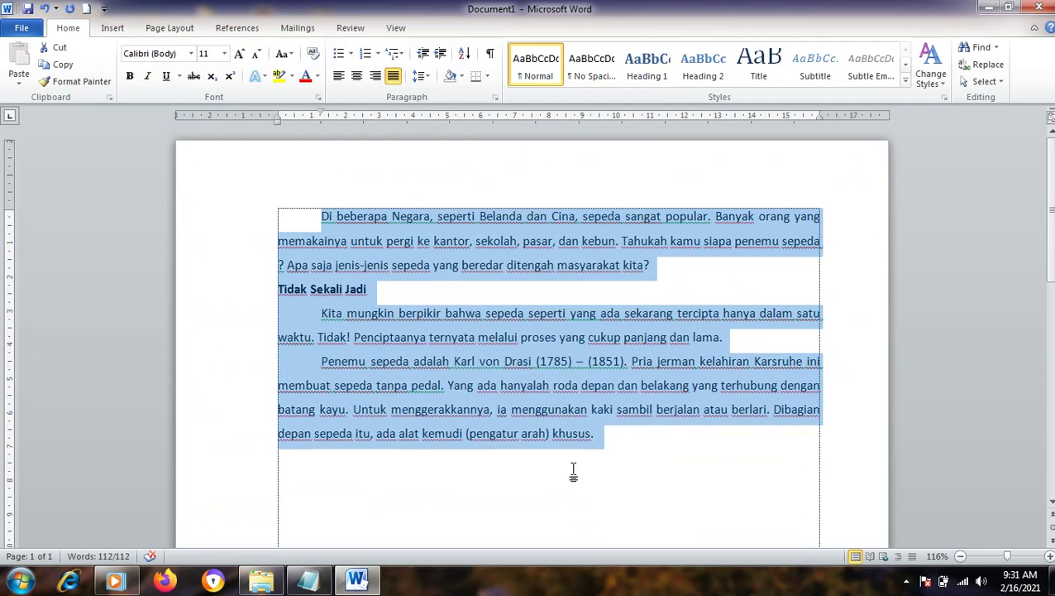
# Step: Try Double line spacing on the article, then settle on Single spacing
pyautogui.click(494, 96)
pyautogui.click(607, 314)
pyautogui.click(571, 348)
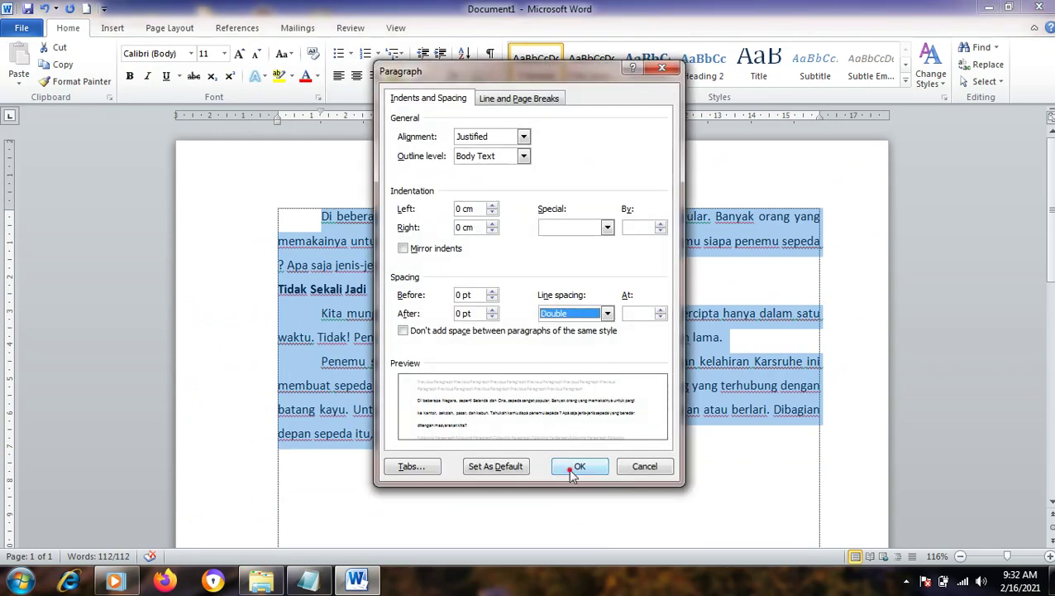
pyautogui.click(579, 465)
pyautogui.click(494, 97)
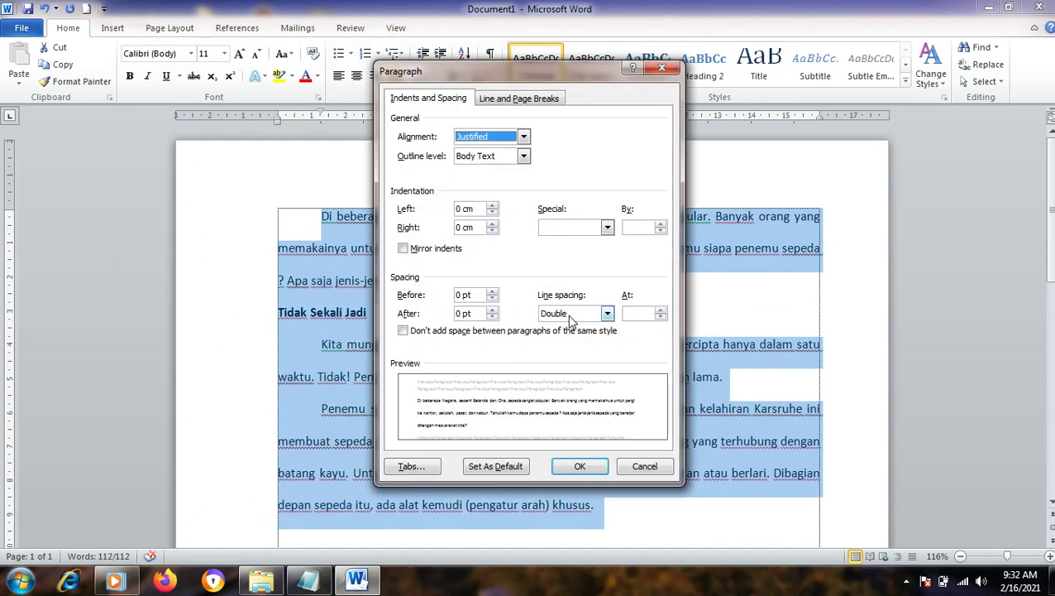
pyautogui.click(608, 313)
pyautogui.click(551, 328)
pyautogui.click(586, 463)
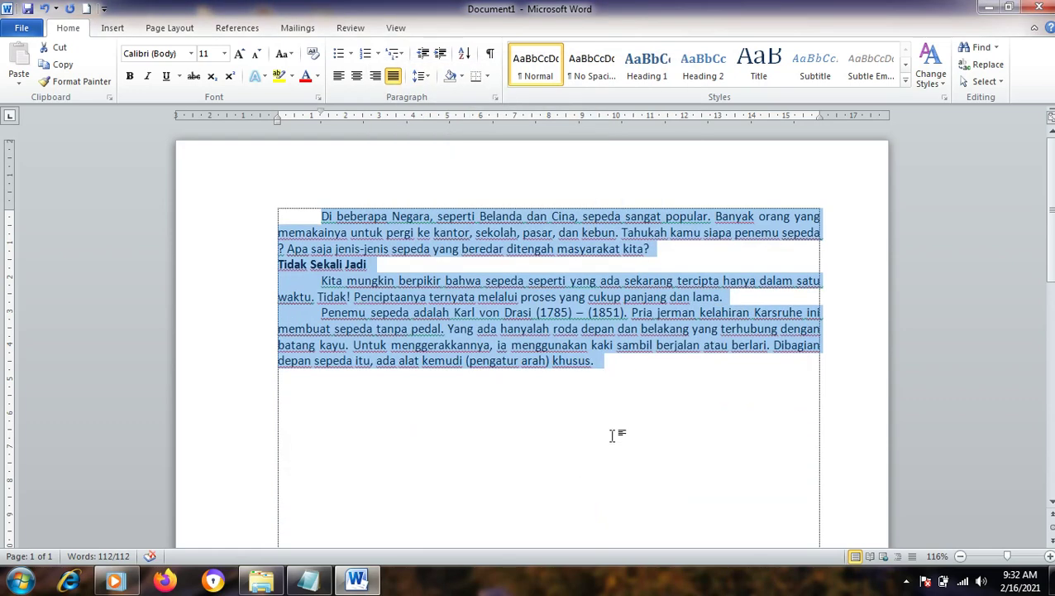
pyautogui.click(612, 435)
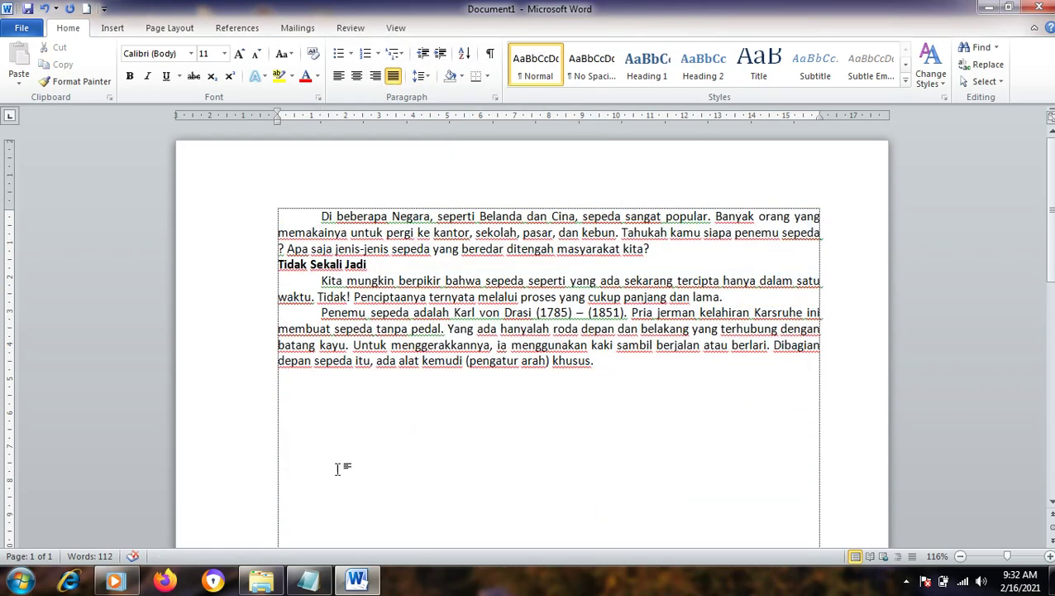
# Step: In Notepad, add 'seperti tadi ya contoh nya' and 'sekarang kita akan simpan hasil pekerjaan kita ya..'
pyautogui.click(309, 581)
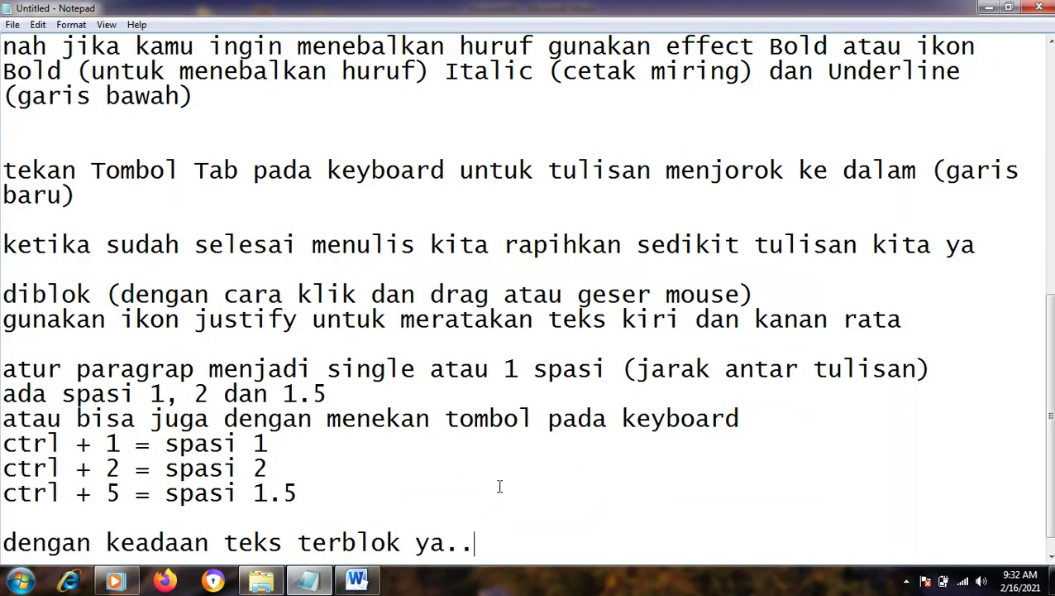
pyautogui.press('Return')
pyautogui.press('Return')
pyautogui.write('seperti ta')
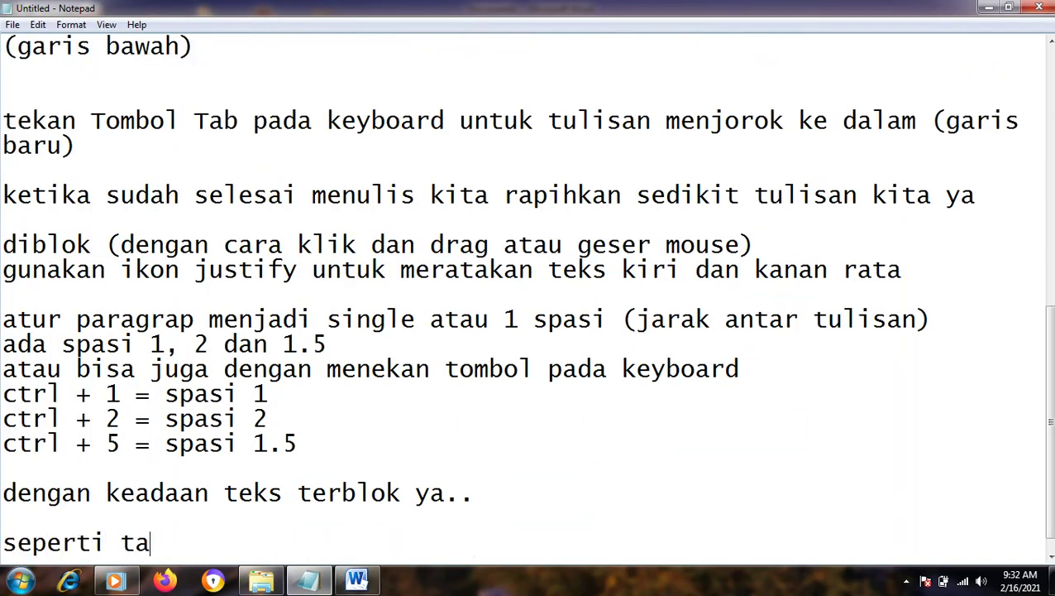
pyautogui.write('di ya contoh nya')
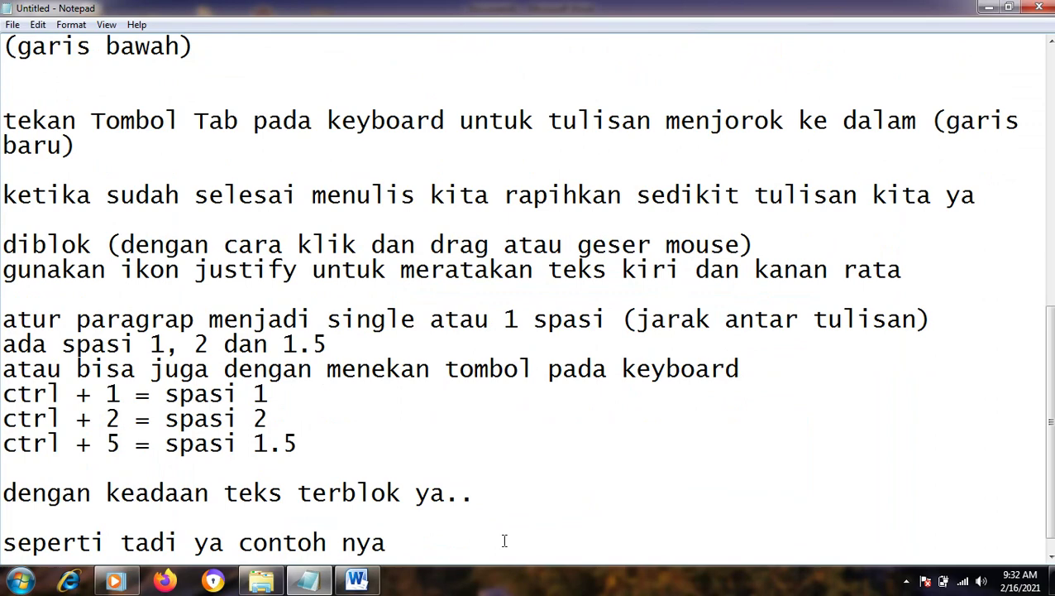
pyautogui.press('Return')
pyautogui.write('a')
pyautogui.press('BackSpace')
pyautogui.write('serk')
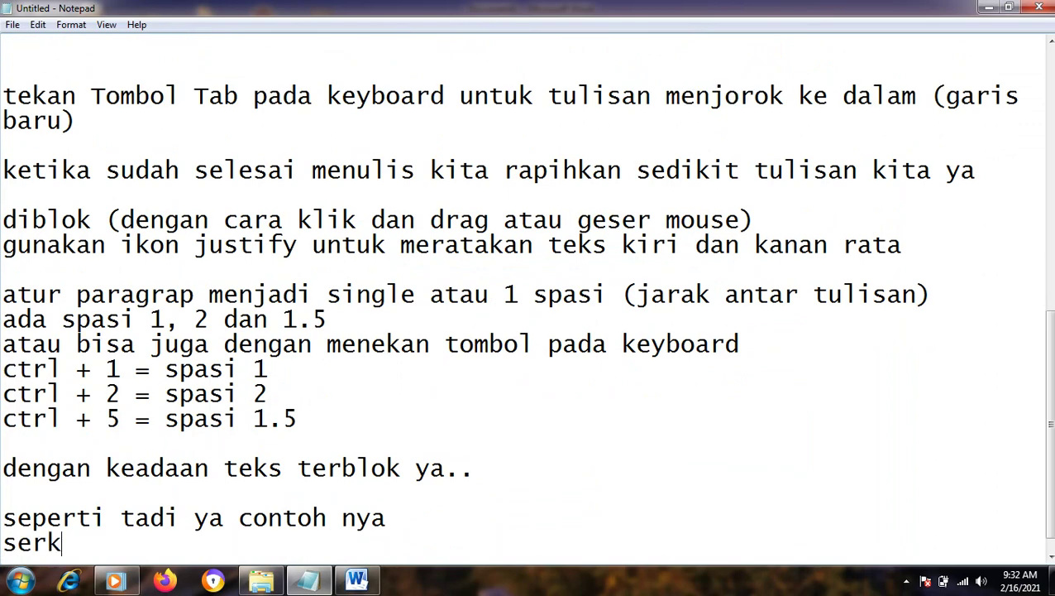
pyautogui.press('BackSpace')
pyautogui.press('BackSpace')
pyautogui.write('karang ')
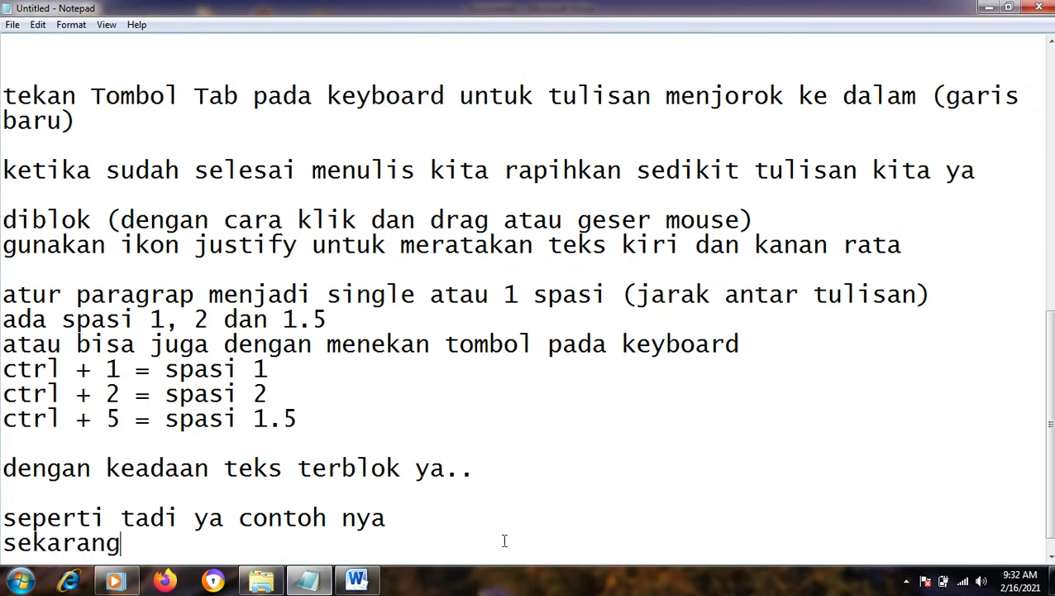
pyautogui.write('kita akan sim')
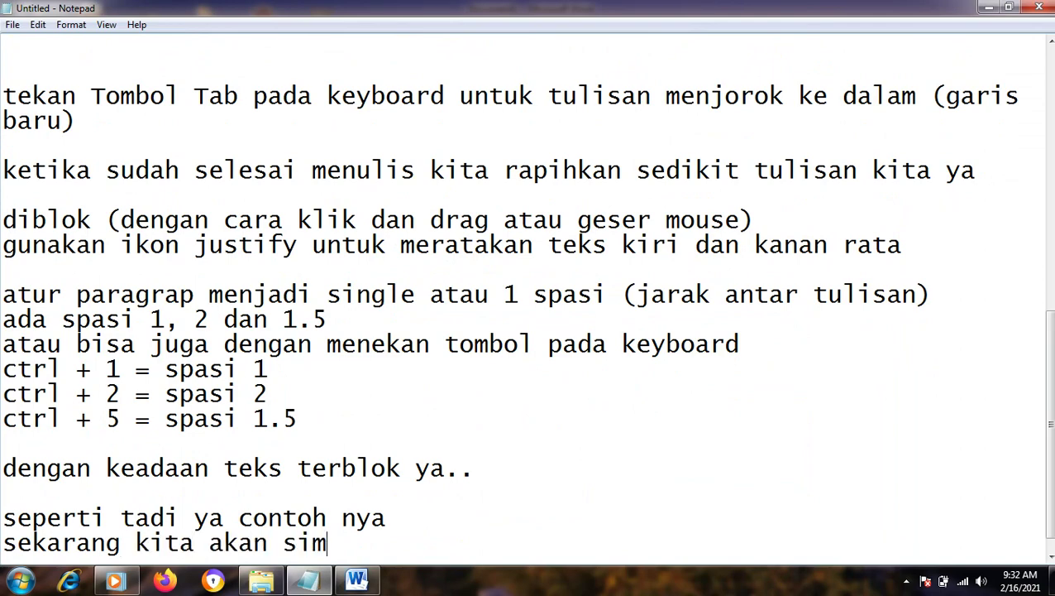
pyautogui.write('pan hasi')
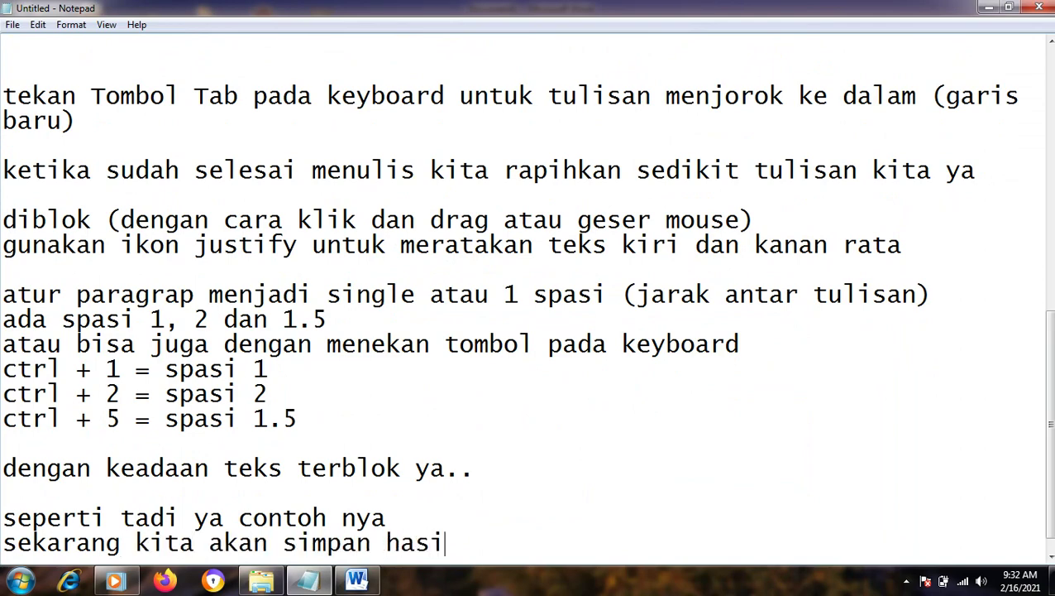
pyautogui.write('l pekerjaaan')
pyautogui.press('BackSpace')
pyautogui.press('BackSpace')
pyautogui.press('BackSpace')
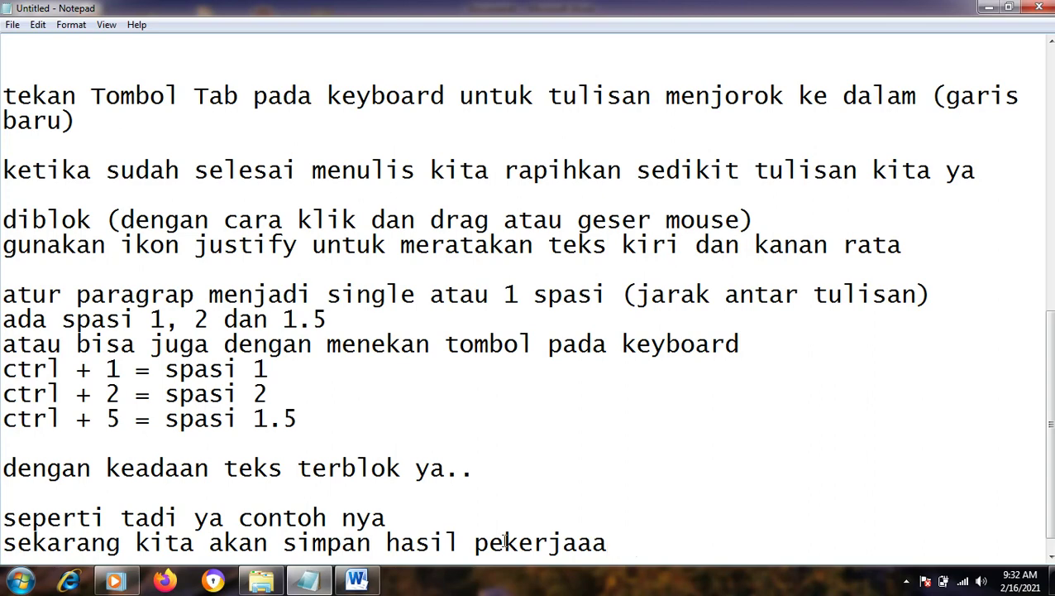
pyautogui.write('n keita ')
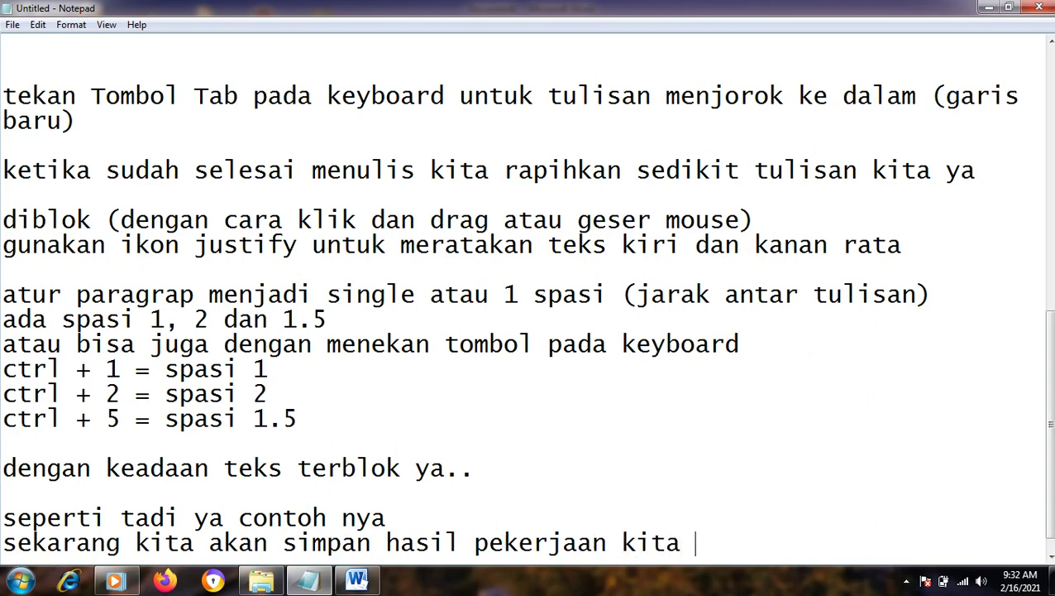
pyautogui.write('ya..')
# Step: Add the line 'simak cara menyimpan' on a new line
pyautogui.press('Return')
pyautogui.write('m')
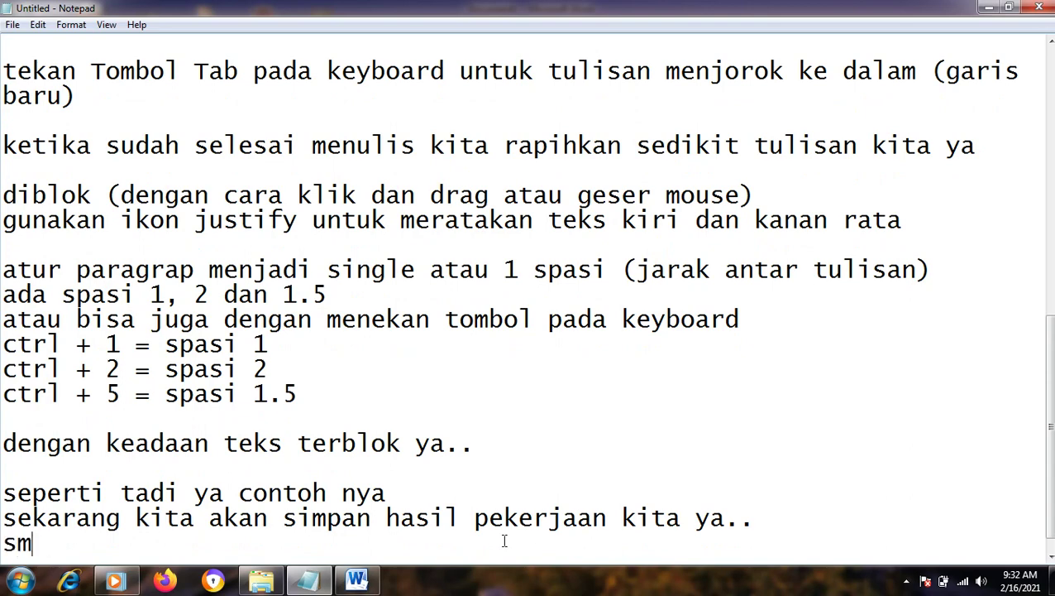
pyautogui.press('BackSpace')
pyautogui.write('imak car')
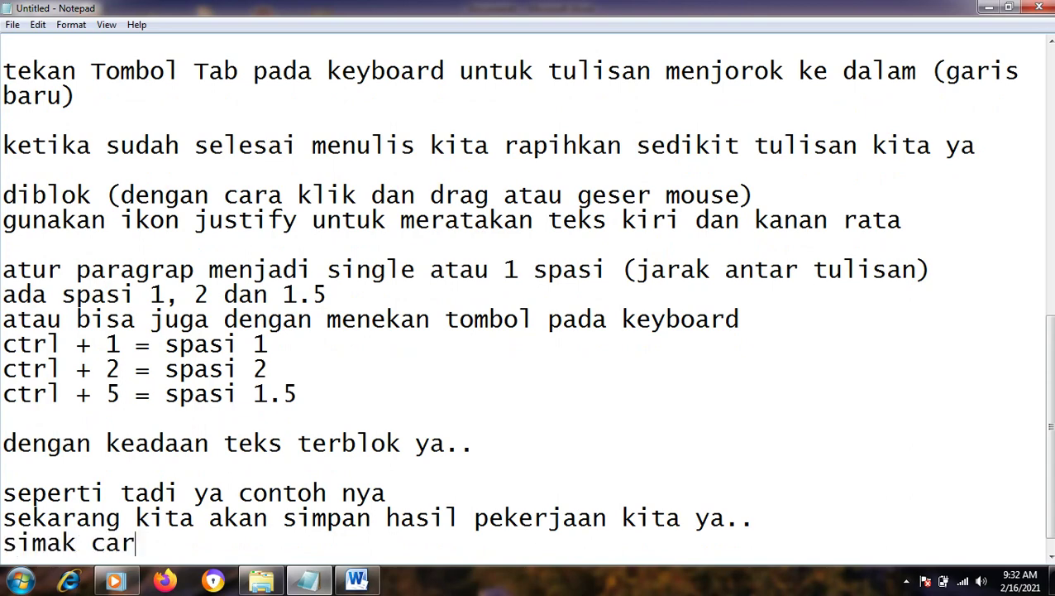
pyautogui.write('a menyimpatn')
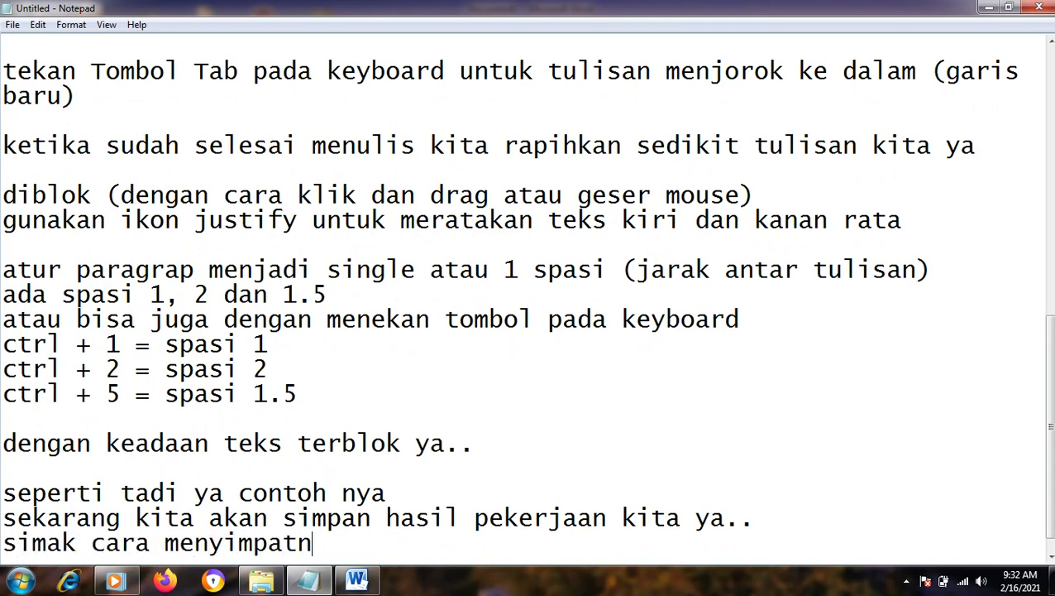
pyautogui.press('BackSpace')
pyautogui.press('BackSpace')
# Step: Finish the word 'menyimpan' in the notes, then browse Word's Save As file formats and cancel
pyautogui.write('n')
pyautogui.click(356, 579)
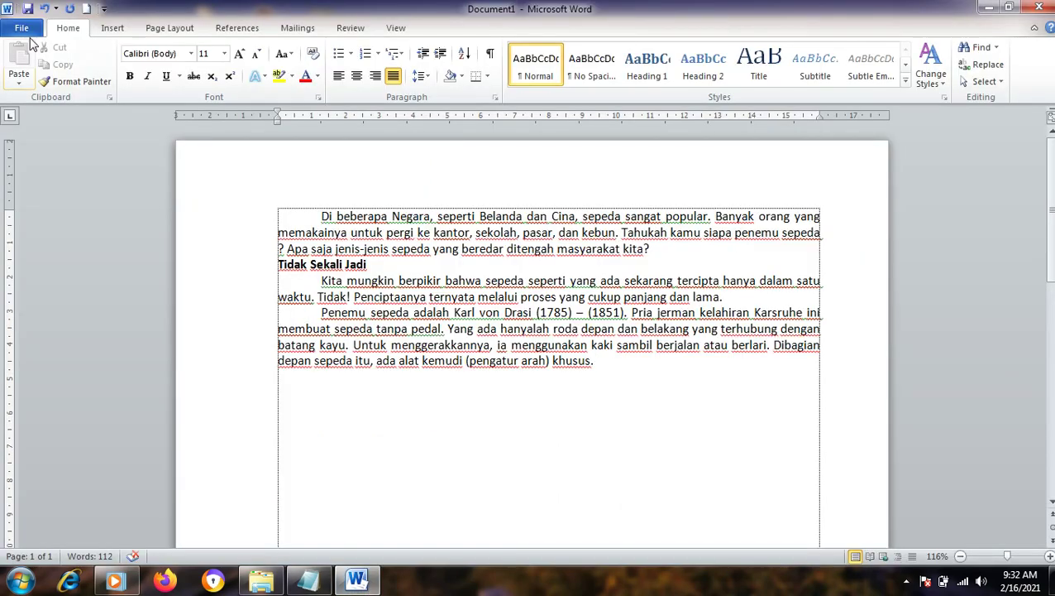
pyautogui.keyDown('ctrl'); pyautogui.scroll(3, 205, 294); pyautogui.keyUp('ctrl')
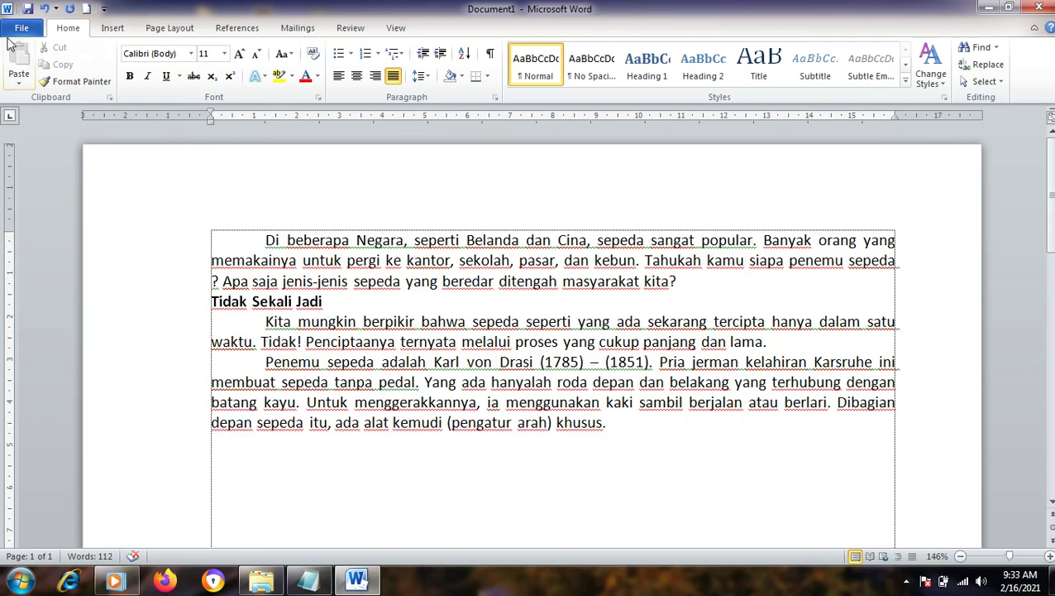
pyautogui.click(22, 29)
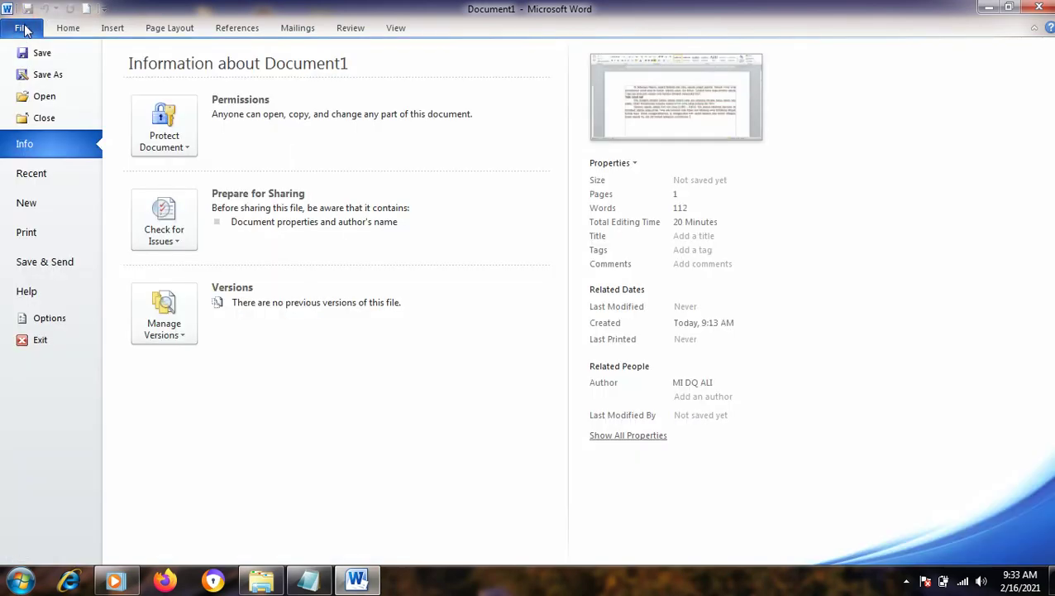
pyautogui.press('Escape')
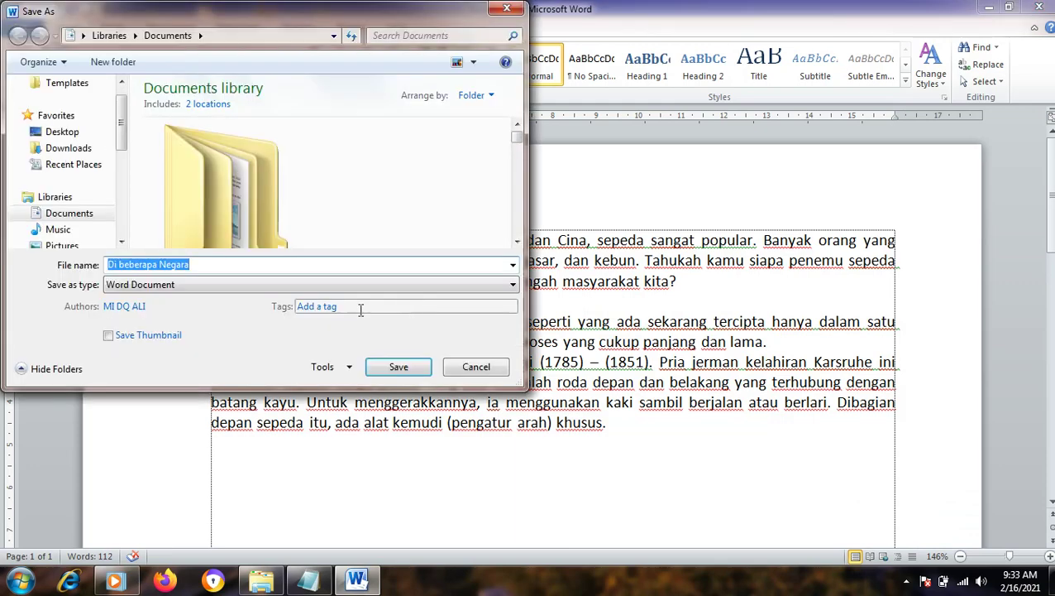
pyautogui.click(169, 284)
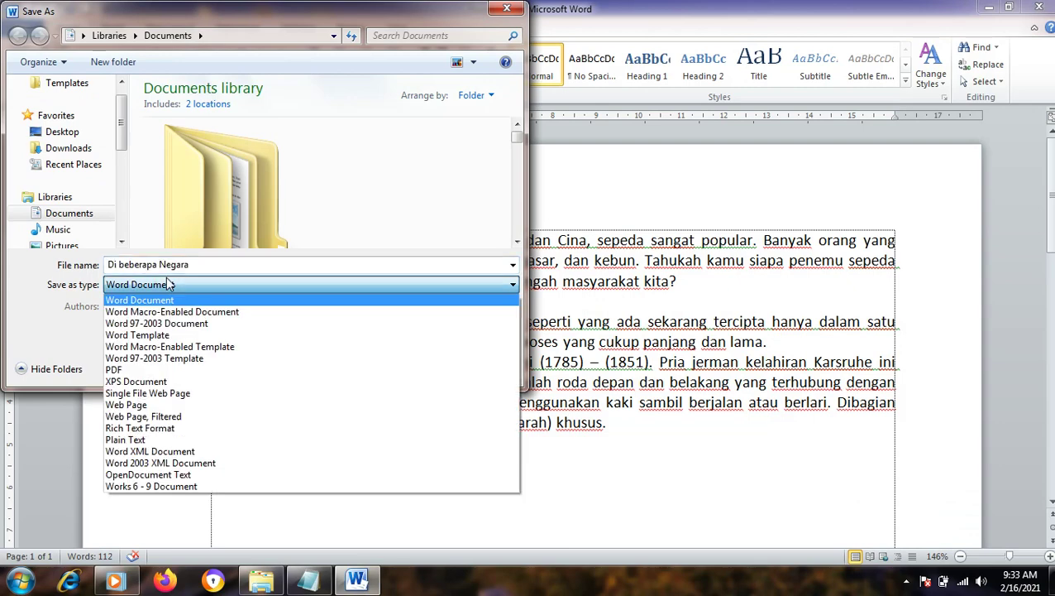
pyautogui.press('s')
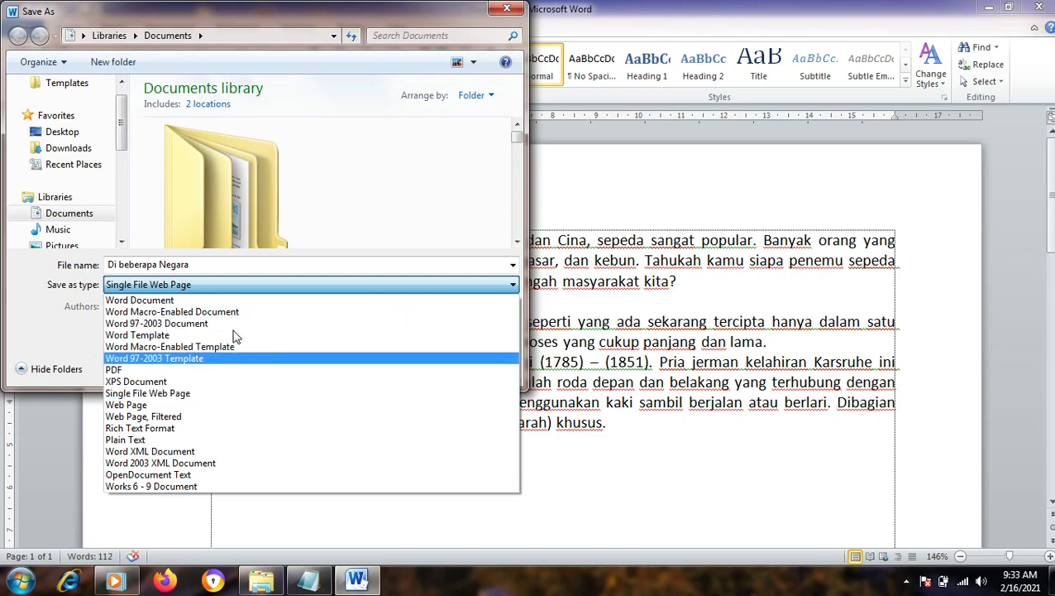
pyautogui.click(227, 394)
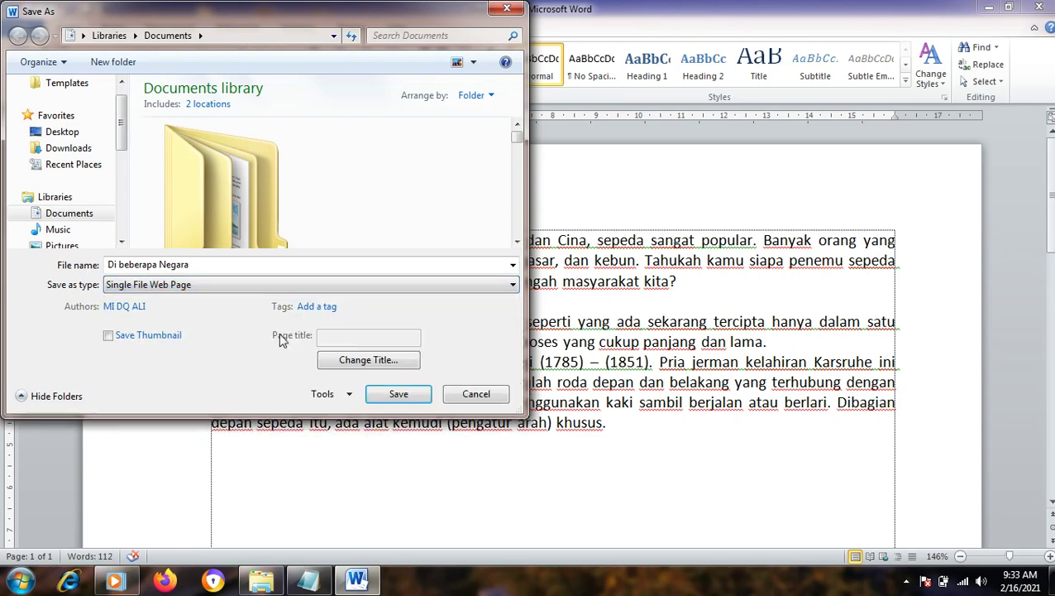
pyautogui.click(477, 394)
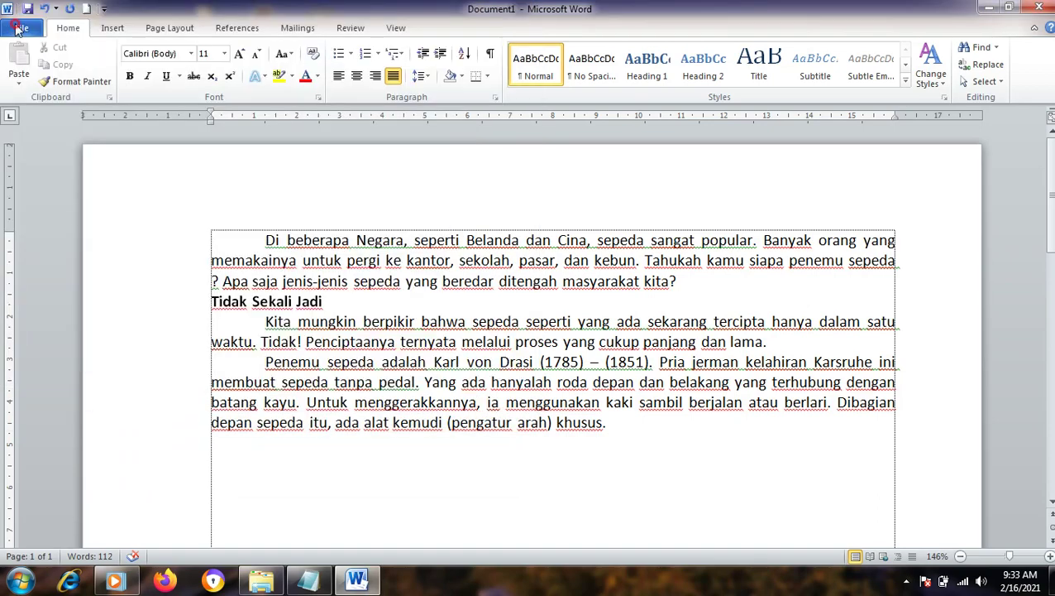
# Step: Replace the suggested file name with 'Sepeda' and save it as a Word Document
pyautogui.click(21, 28)
pyautogui.hotkey('ctrl', 's')
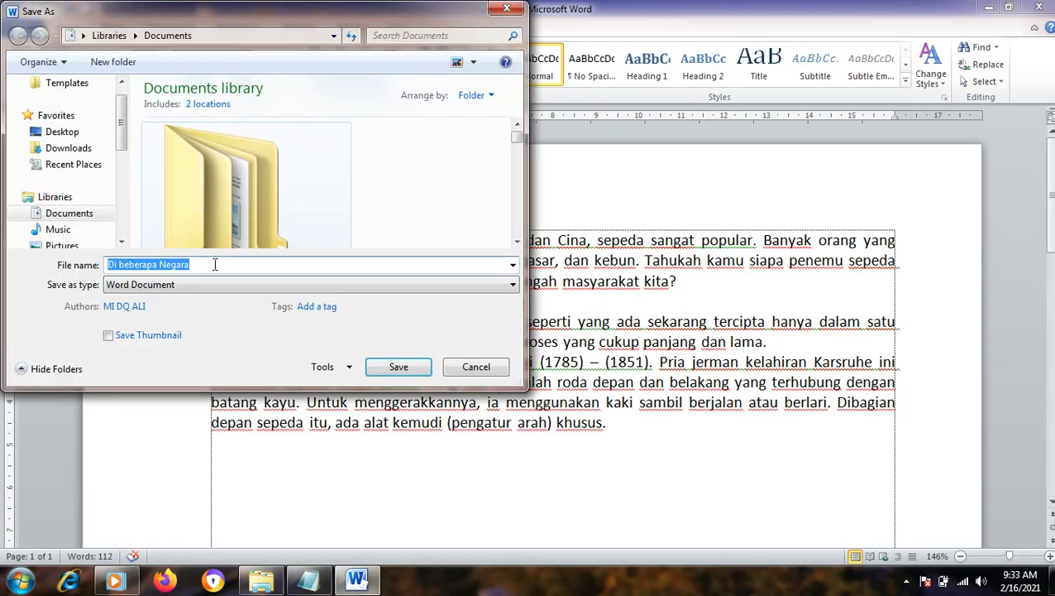
pyautogui.press('BackSpace')
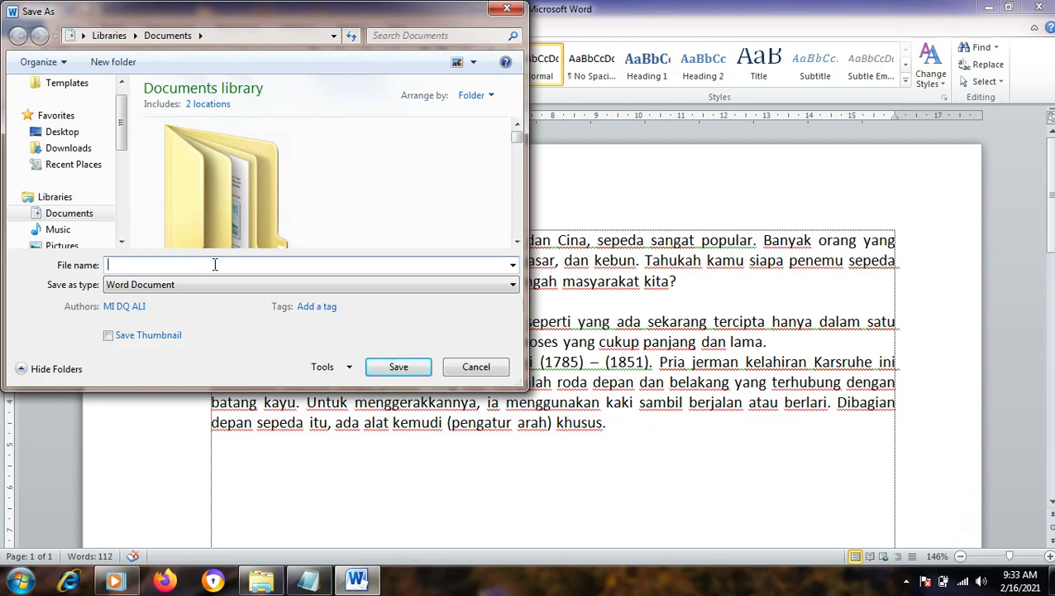
pyautogui.write('Sepd')
pyautogui.press('BackSpace')
pyautogui.write('ed')
pyautogui.write('a')
pyautogui.click(397, 368)
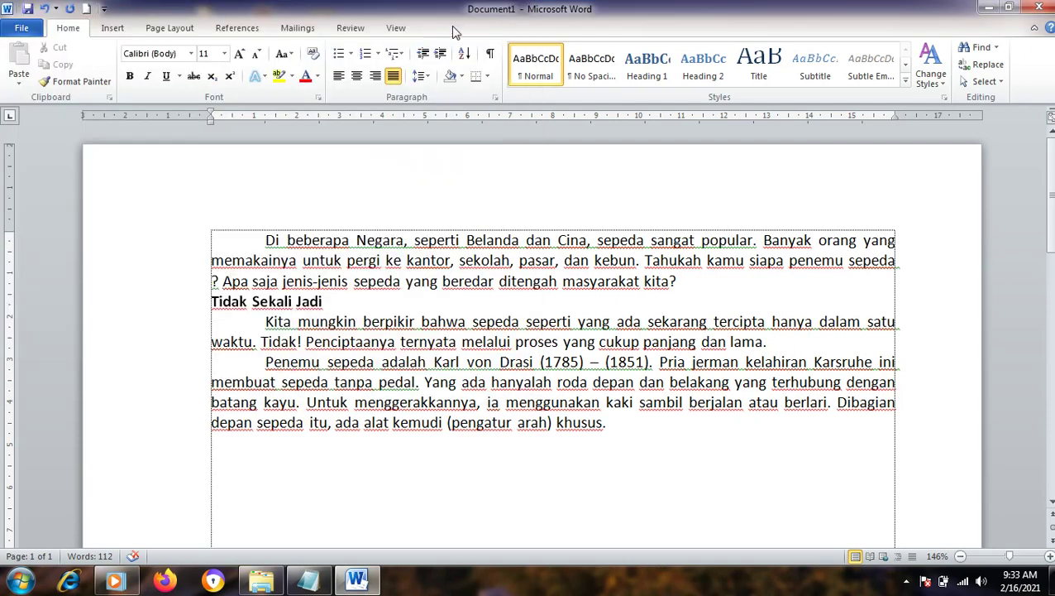
# Step: Add a note explaining that once saved, the document's name becomes sepeda.docx
pyautogui.click(306, 581)
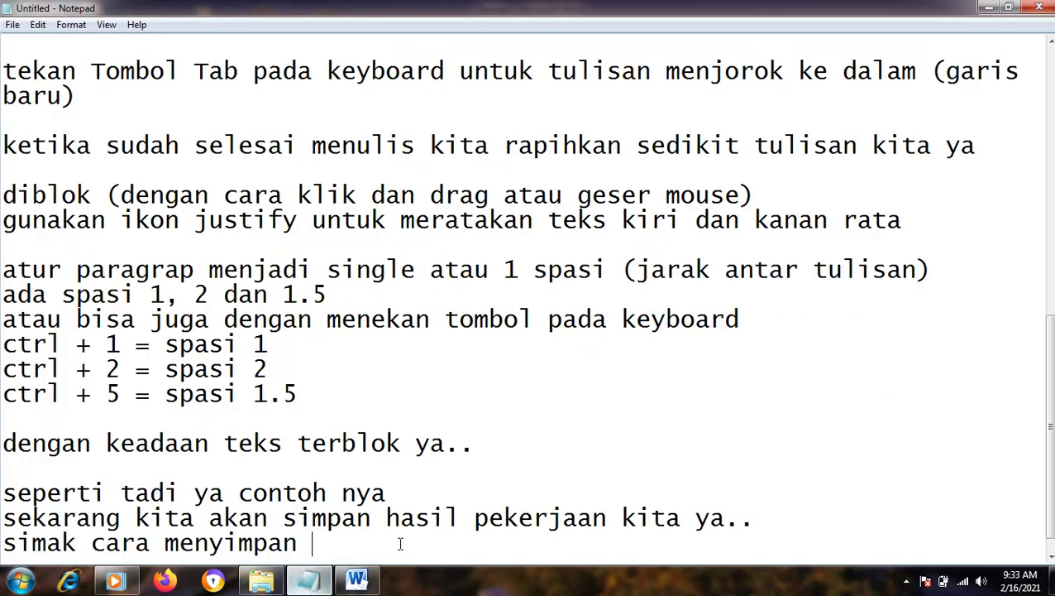
pyautogui.press('Return')
pyautogui.press('Return')
pyautogui.write('jika s')
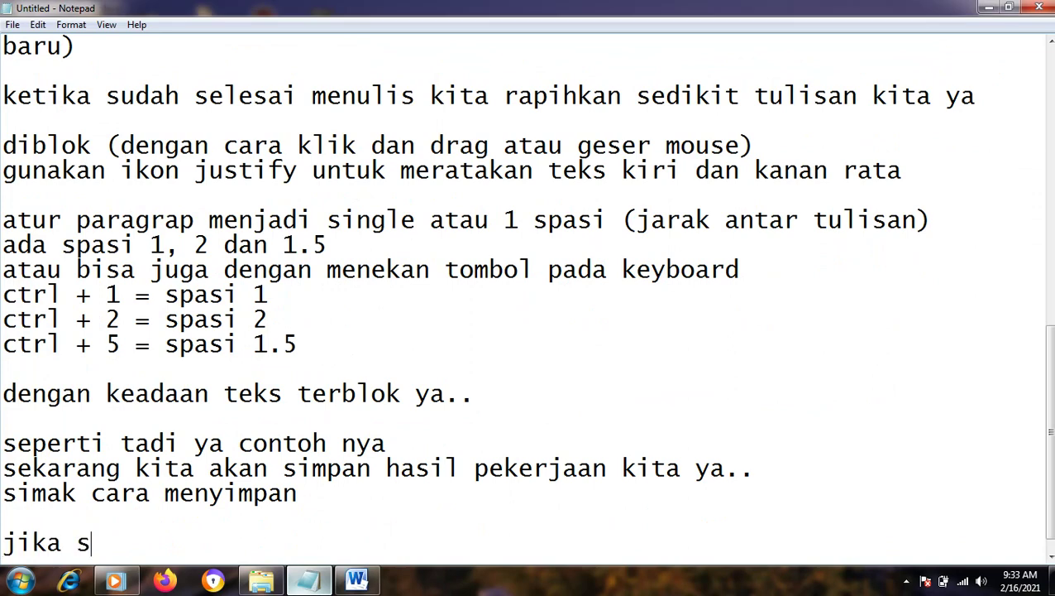
pyautogui.write('udah tersimpat')
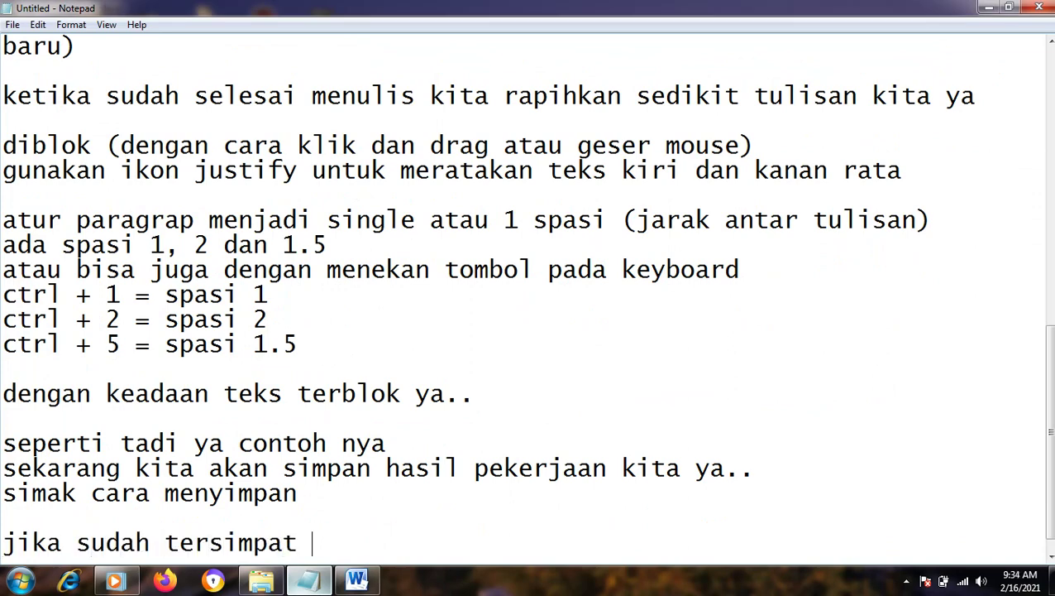
pyautogui.press('BackSpace')
pyautogui.press('BackSpace')
pyautogui.write('n maka sep')
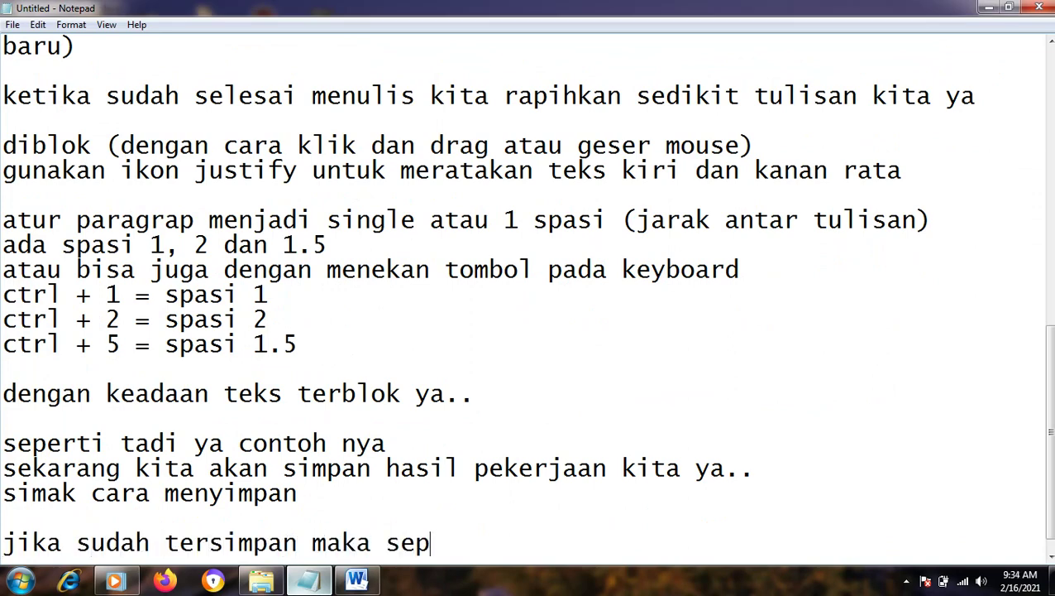
pyautogui.press('BackSpace')
pyautogui.press('BackSpace')
pyautogui.press('BackSpace')
pyautogui.write('nama d')
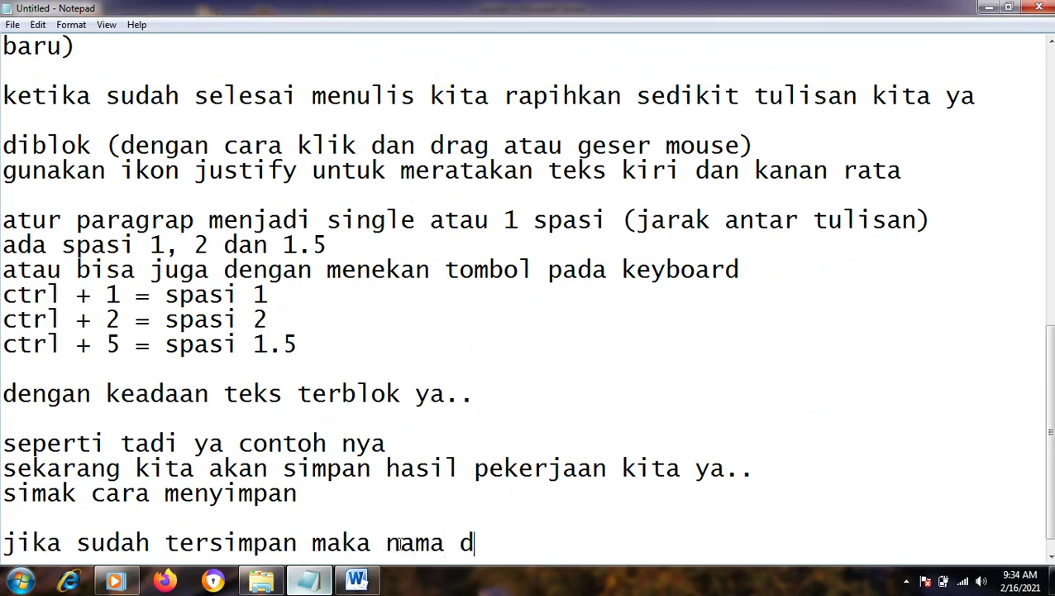
pyautogui.write('okumen aakn ')
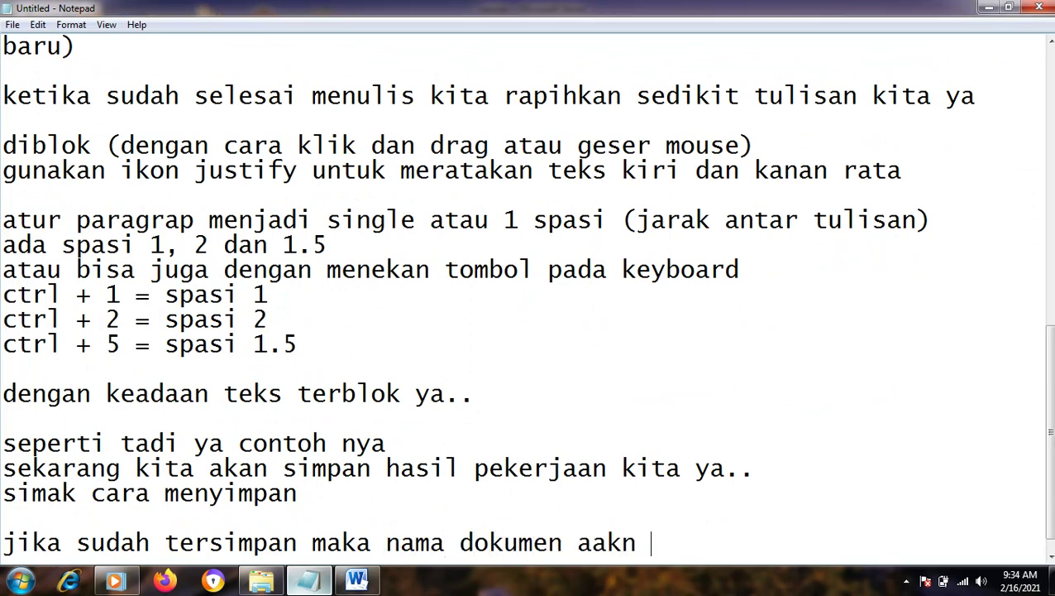
pyautogui.write('berupa')
pyautogui.press('BackSpace')
pyautogui.press('BackSpace')
pyautogui.write('bah ')
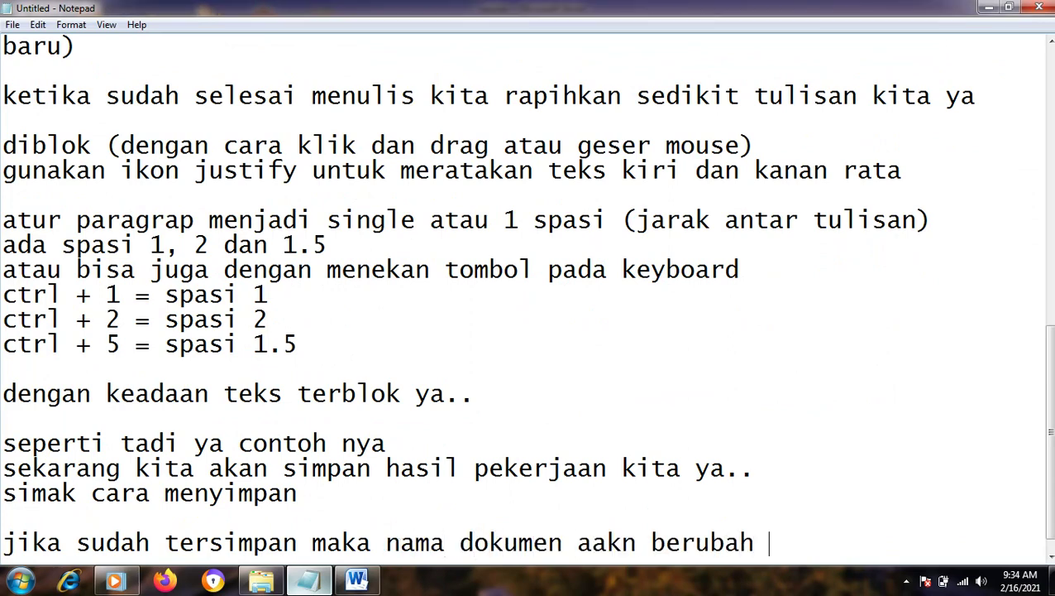
pyautogui.write('menjadi nama yang k')
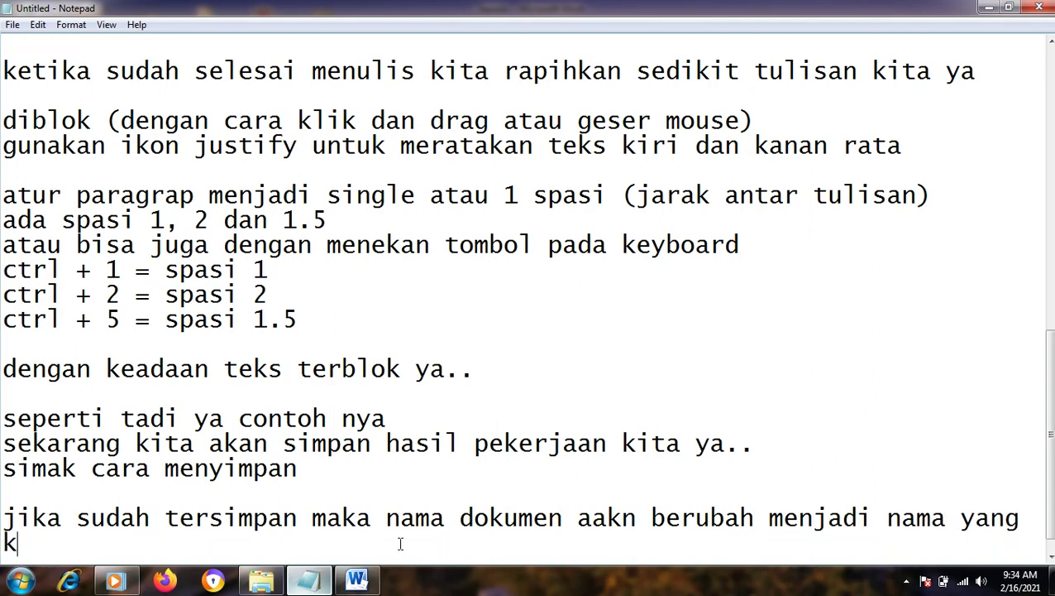
pyautogui.write('ita kga')
pyautogui.press('BackSpace')
pyautogui.press('BackSpace')
pyautogui.press('BackSpace')
pyautogui.write('ga')
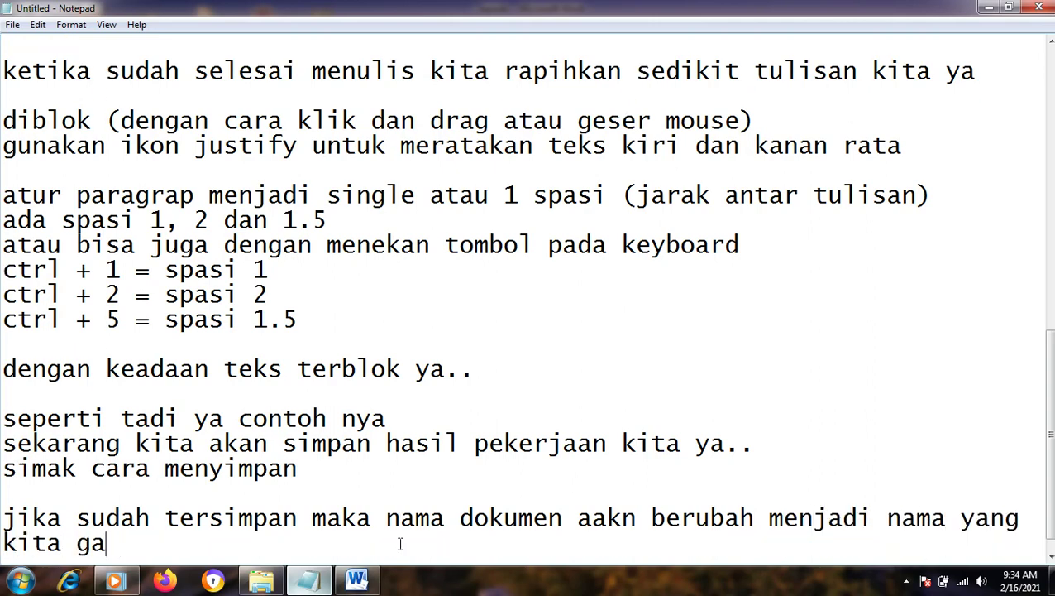
pyautogui.write('nti tadi jadi ')
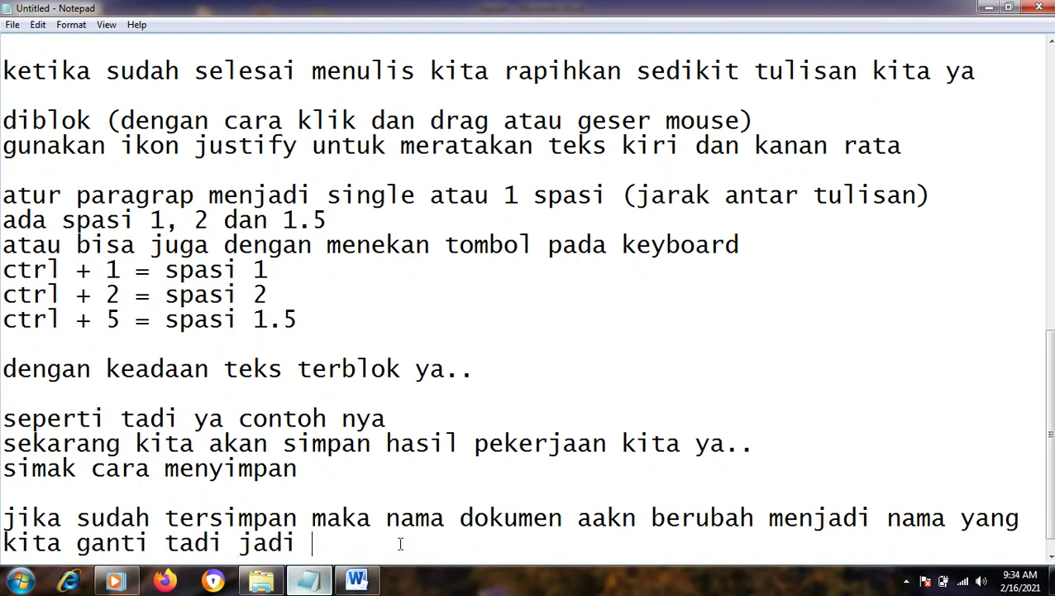
pyautogui.write('sepeda.do')
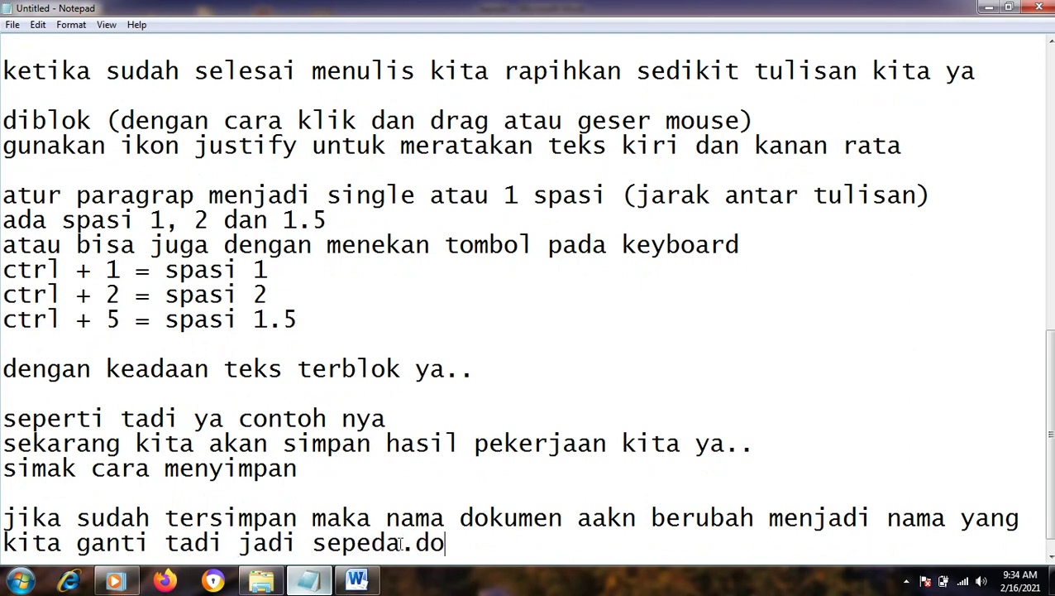
pyautogui.write('cc')
pyautogui.press('BackSpace')
pyautogui.write('x')
# Step: Check the saved article in Word, then add the note 'jika sudah tersimpan kita bisa membuka nya lagi'
pyautogui.click(356, 579)
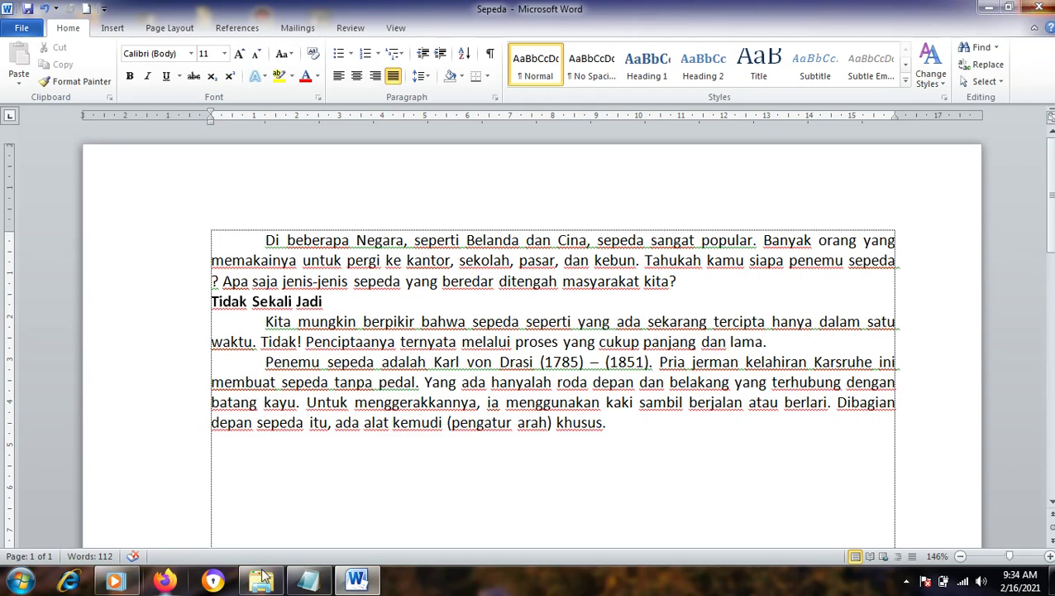
pyautogui.click(312, 588)
pyautogui.press('Return')
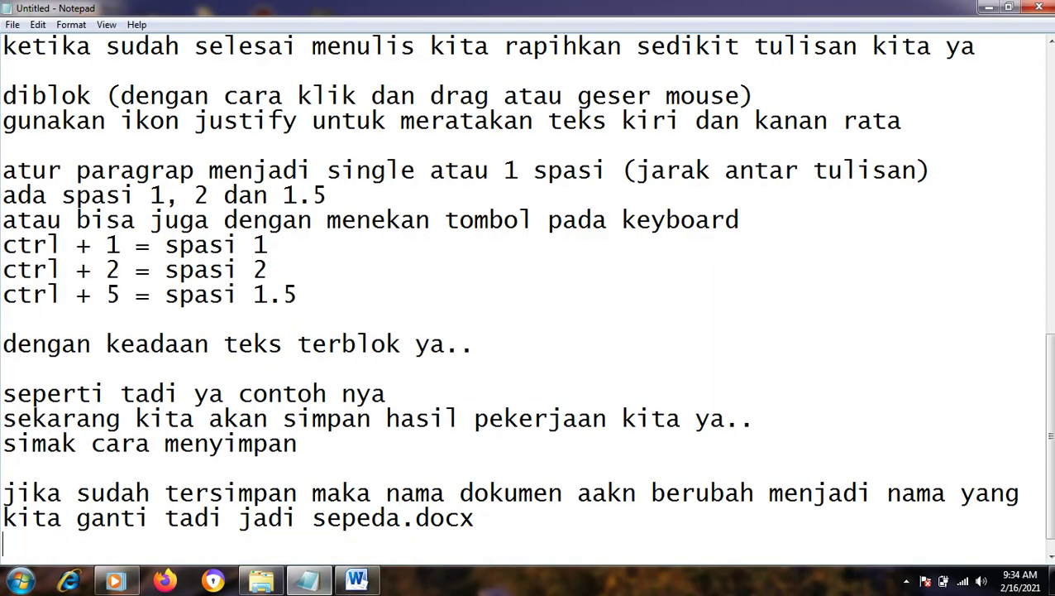
pyautogui.press('Return')
pyautogui.write('jiak')
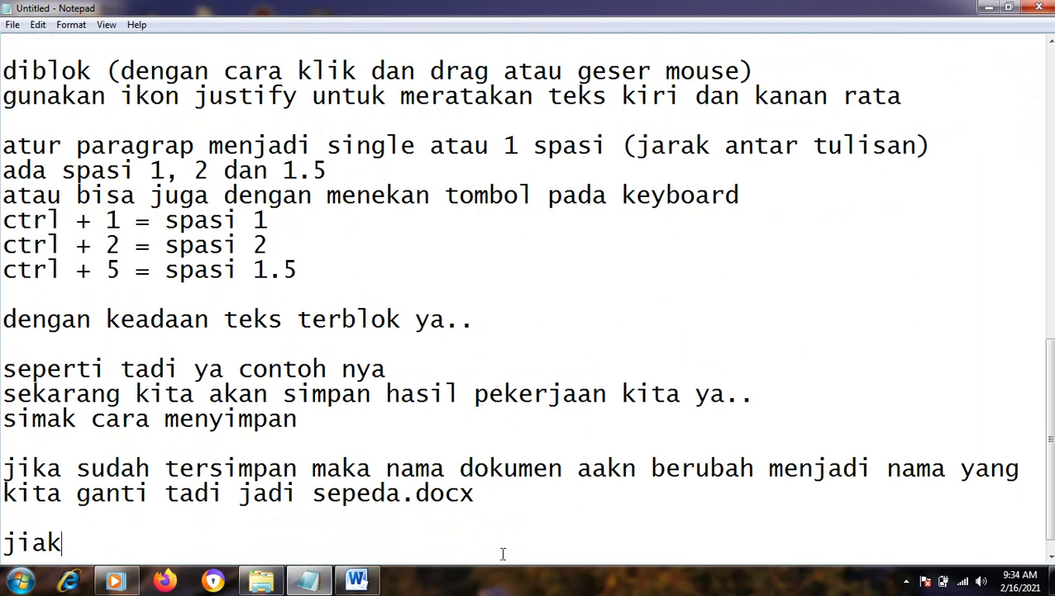
pyautogui.press('BackSpace')
pyautogui.press('BackSpace')
pyautogui.write('ka us')
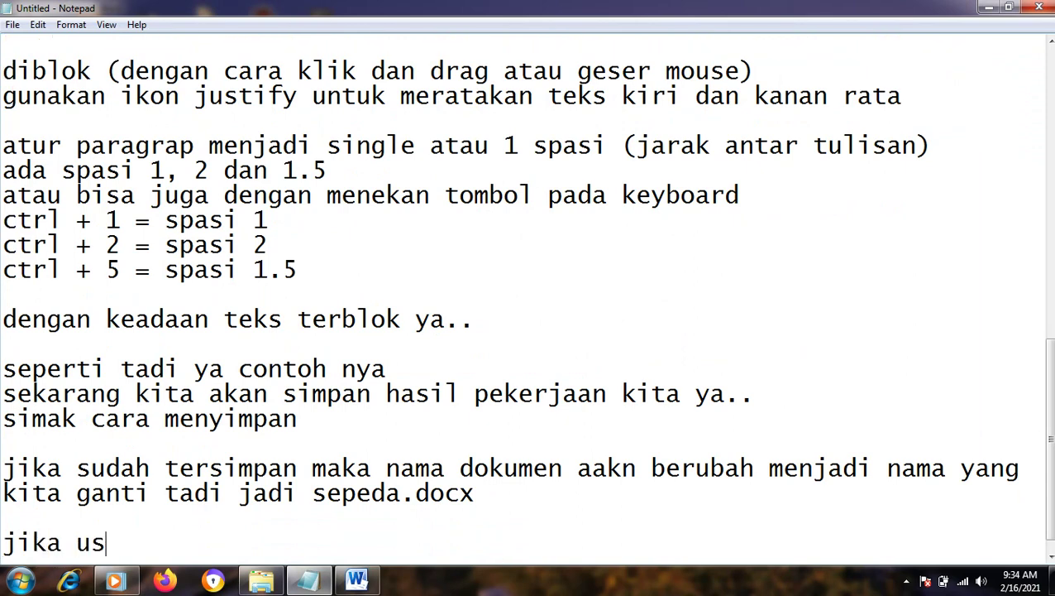
pyautogui.press('BackSpace')
pyautogui.press('BackSpace')
pyautogui.write('sd')
pyautogui.press('BackSpace')
pyautogui.write('udah t')
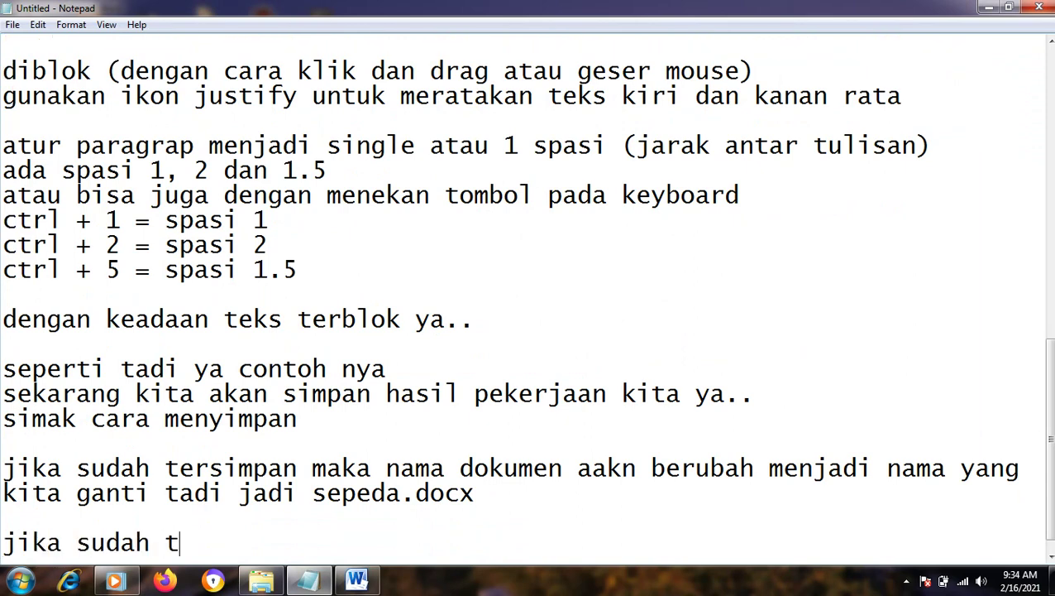
pyautogui.write('ersimpan k')
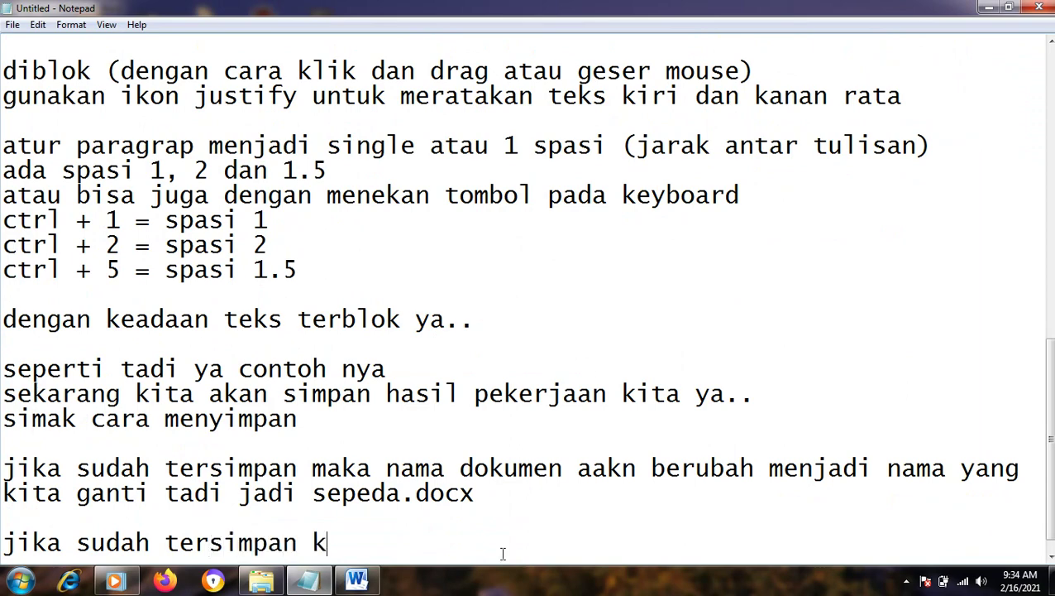
pyautogui.write('ita bisa memb')
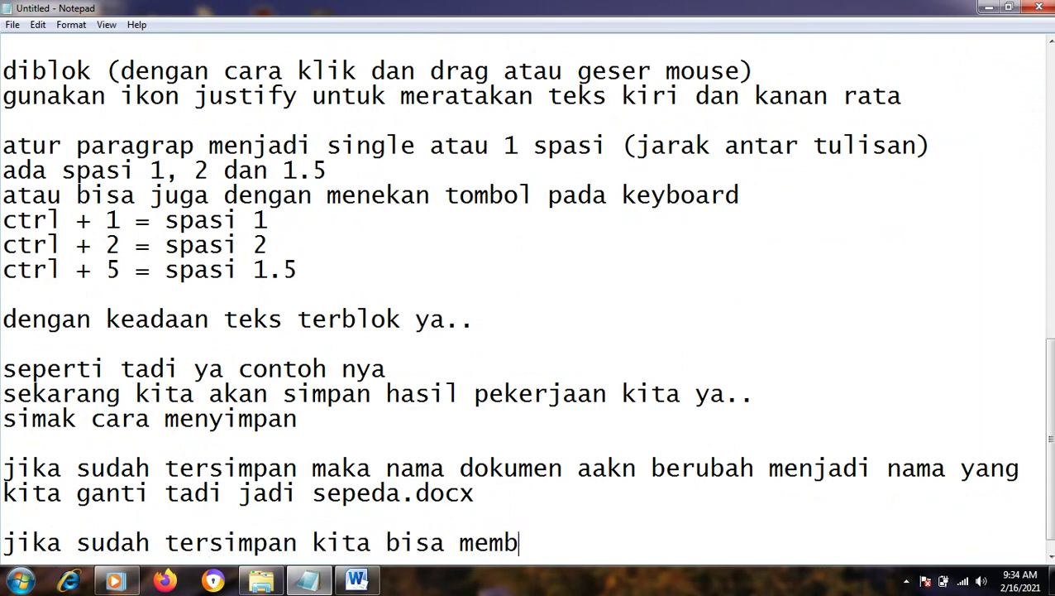
pyautogui.write('uka nyal')
pyautogui.press('BackSpace')
pyautogui.write('lagi')
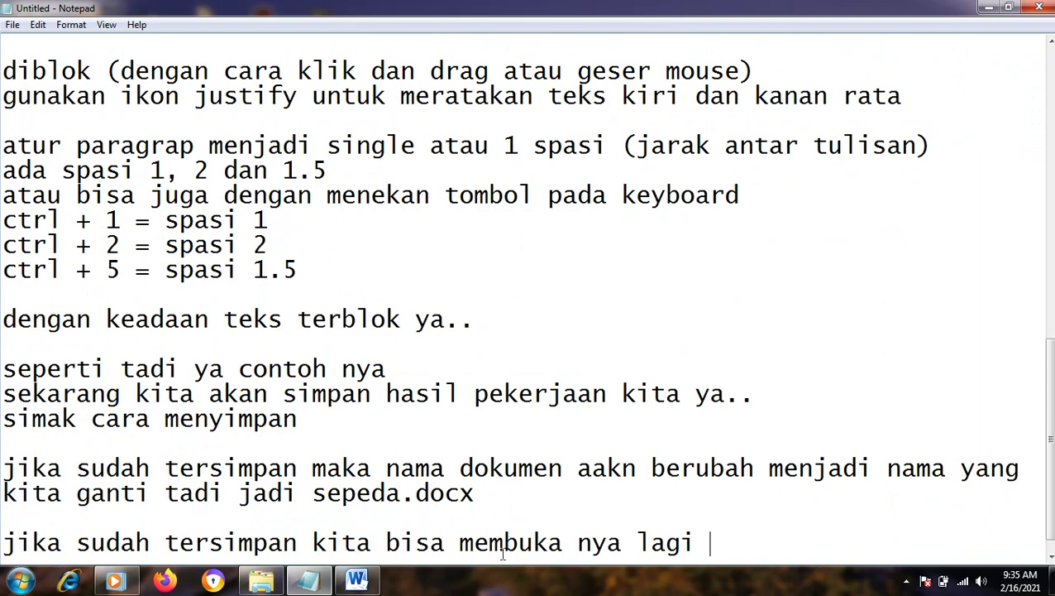
pyautogui.click(357, 579)
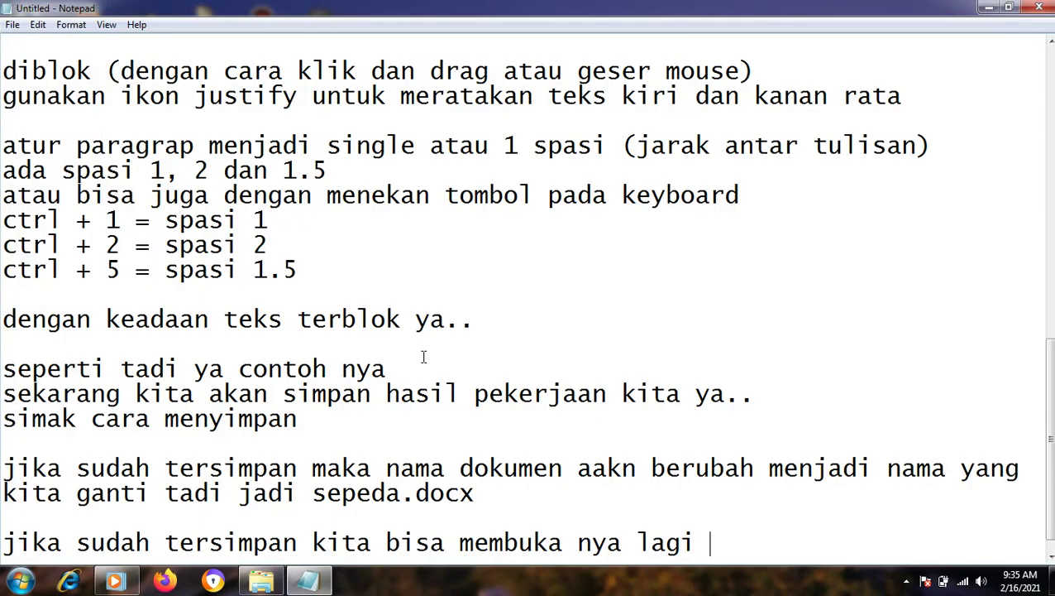
# Step: Relaunch Word from the Start menu, open Sepeda from Recent, then return to Notepad
pyautogui.click(20, 580)
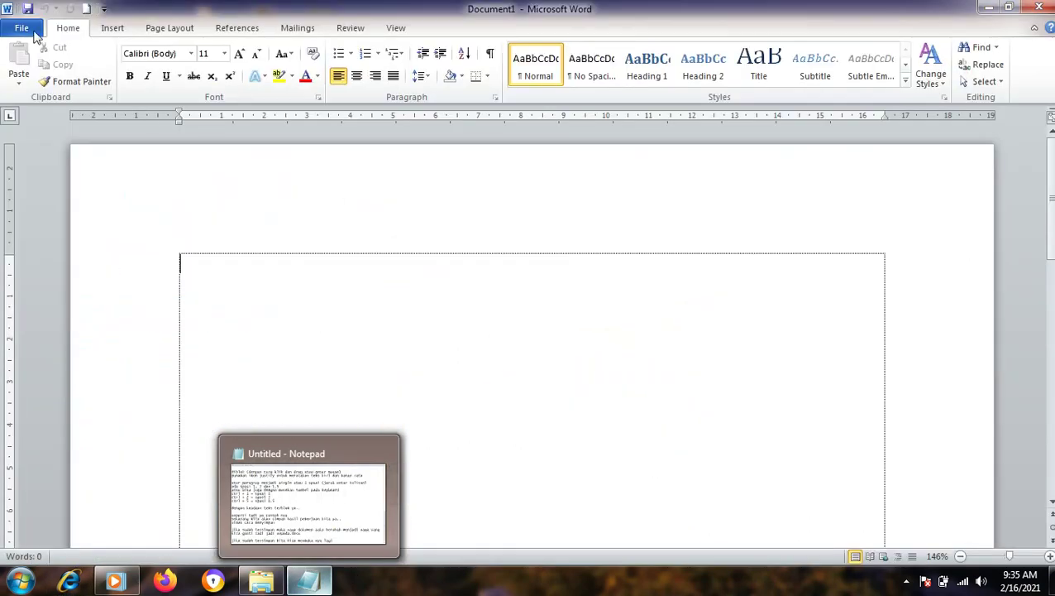
pyautogui.click(23, 29)
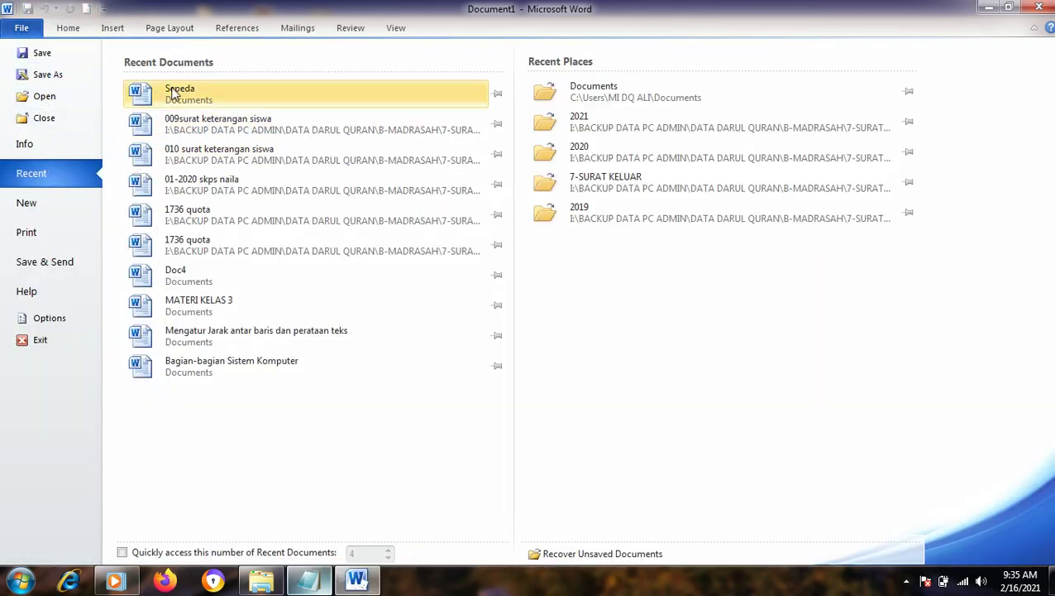
pyautogui.click(139, 93)
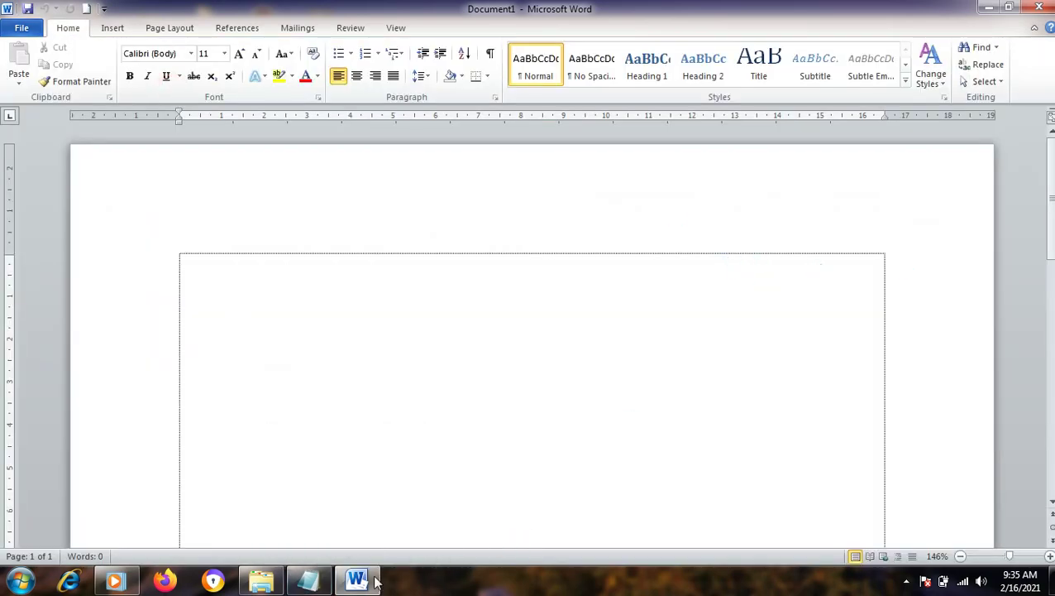
pyautogui.click(308, 582)
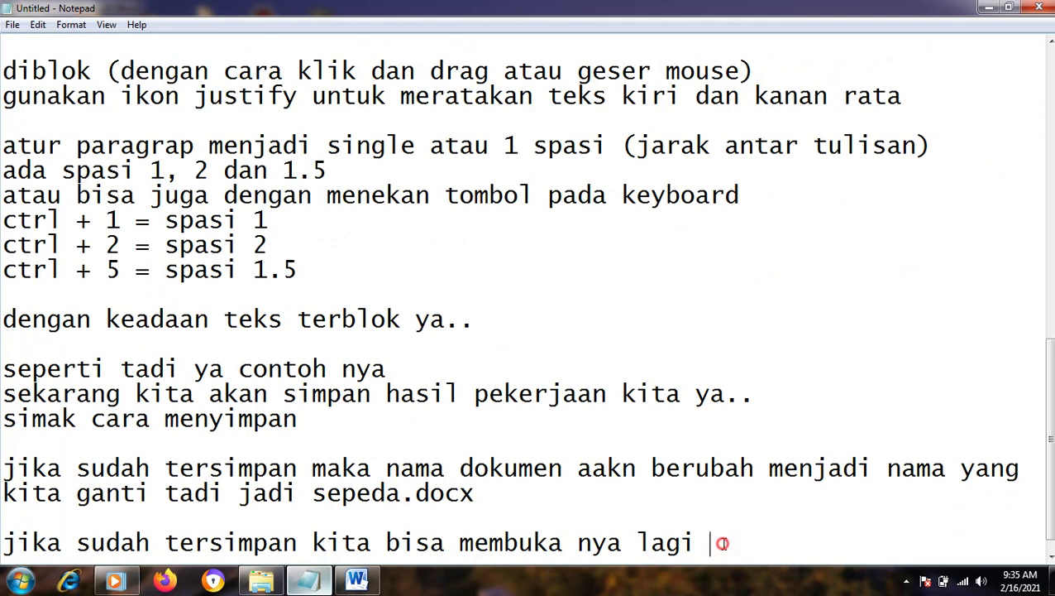
# Step: Add the closing line 'oke anak-anak sampai sini dulu materi untuk hari ini ya..'
pyautogui.press('Return')
pyautogui.press('Return')
pyautogui.write('ok')
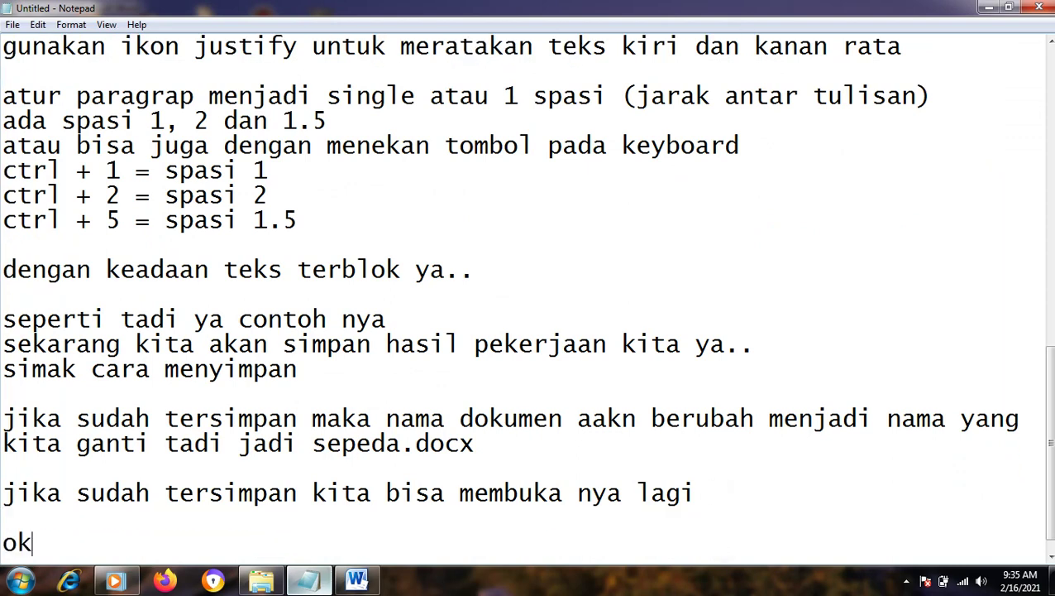
pyautogui.write('e anak')
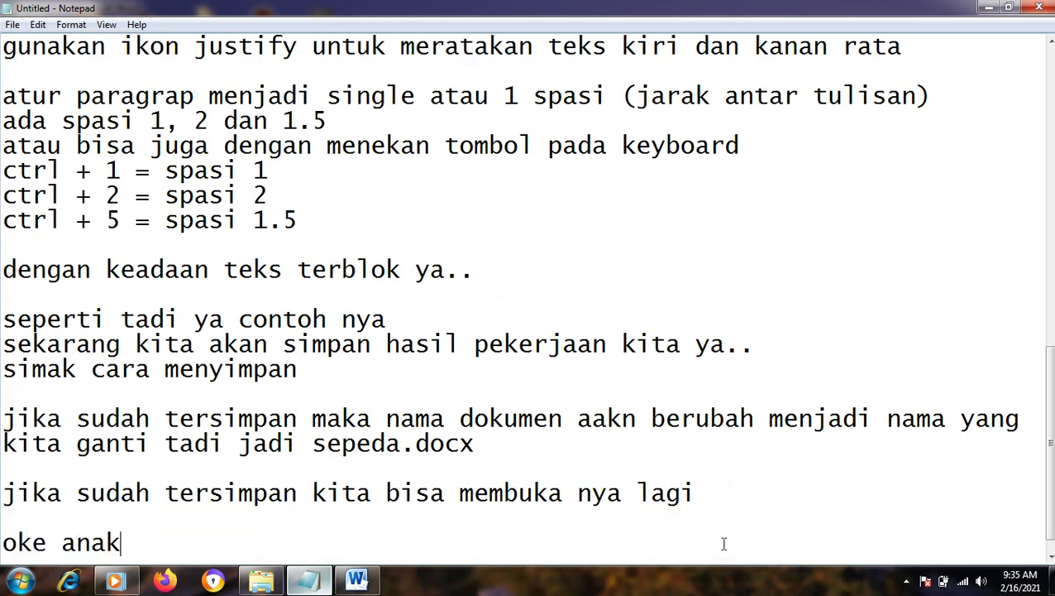
pyautogui.write('-anak ')
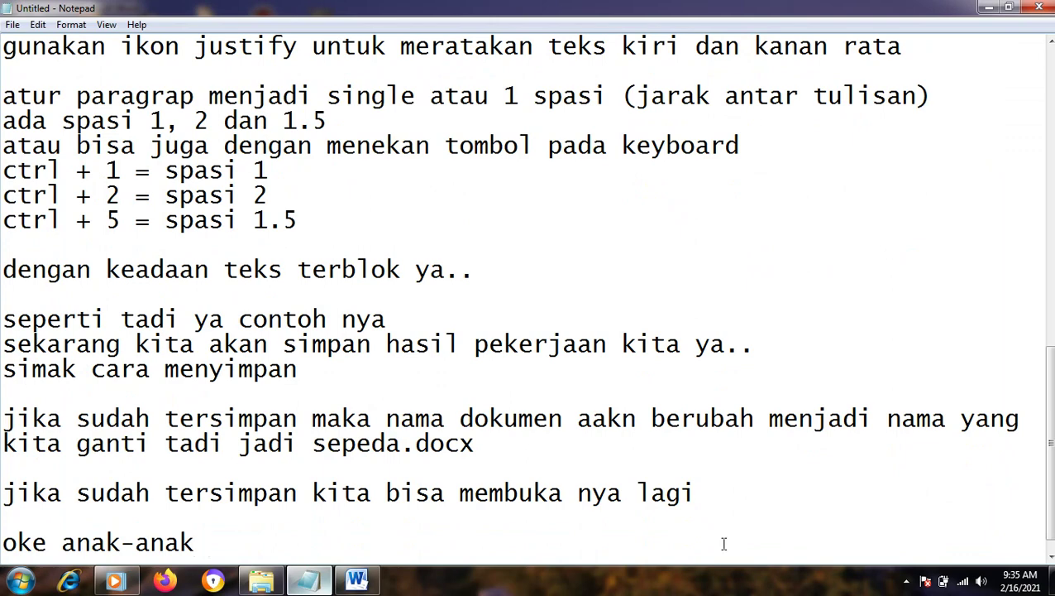
pyautogui.write('kita')
pyautogui.press('BackSpace')
pyautogui.press('BackSpace')
pyautogui.press('BackSpace')
pyautogui.press('BackSpace')
pyautogui.write('samp')
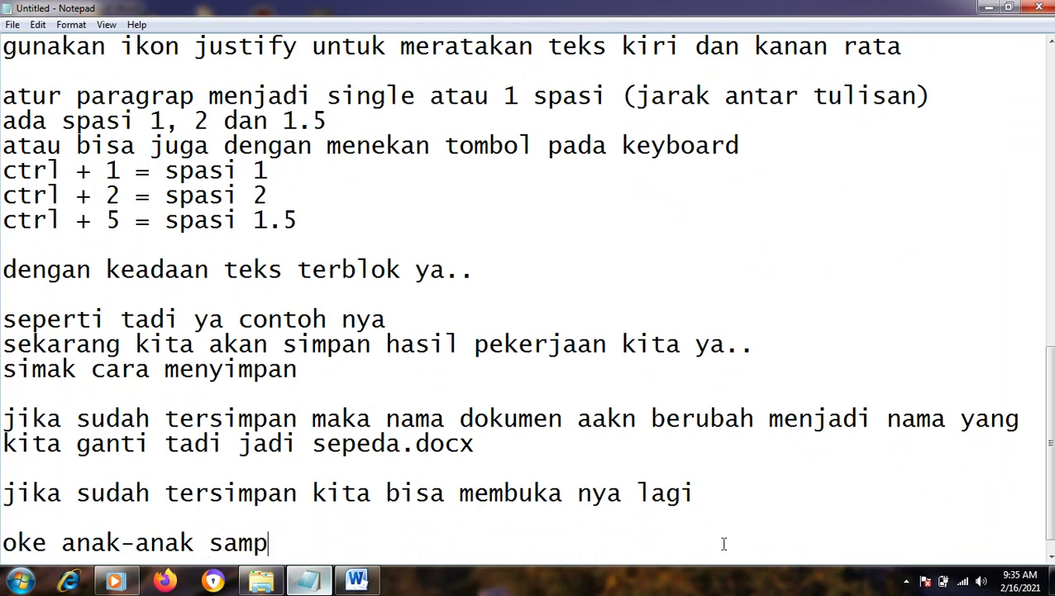
pyautogui.write('ai sini ')
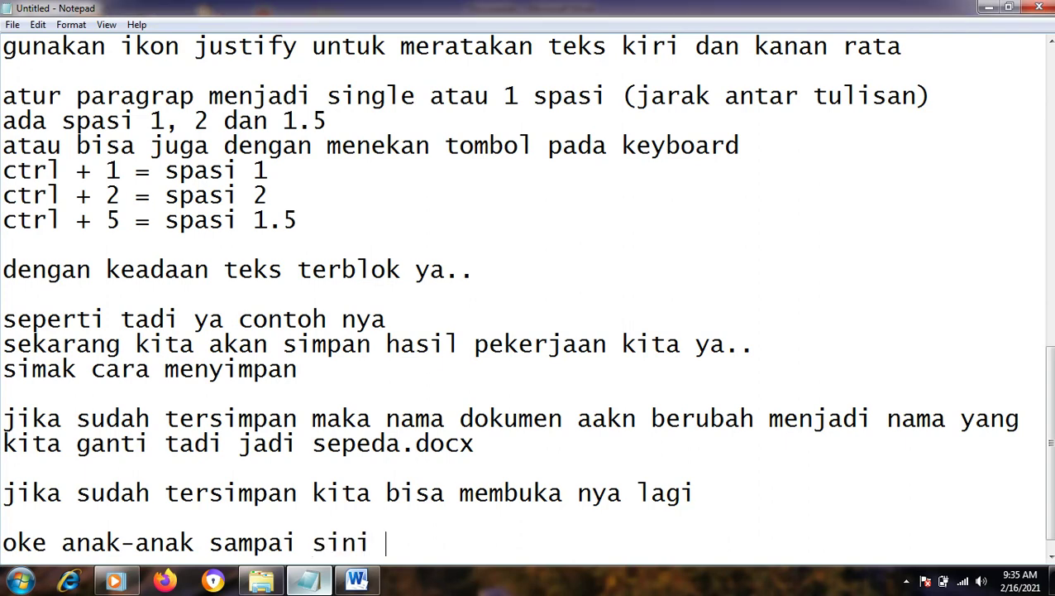
pyautogui.write('dulul')
pyautogui.press('BackSpace')
pyautogui.write('m')
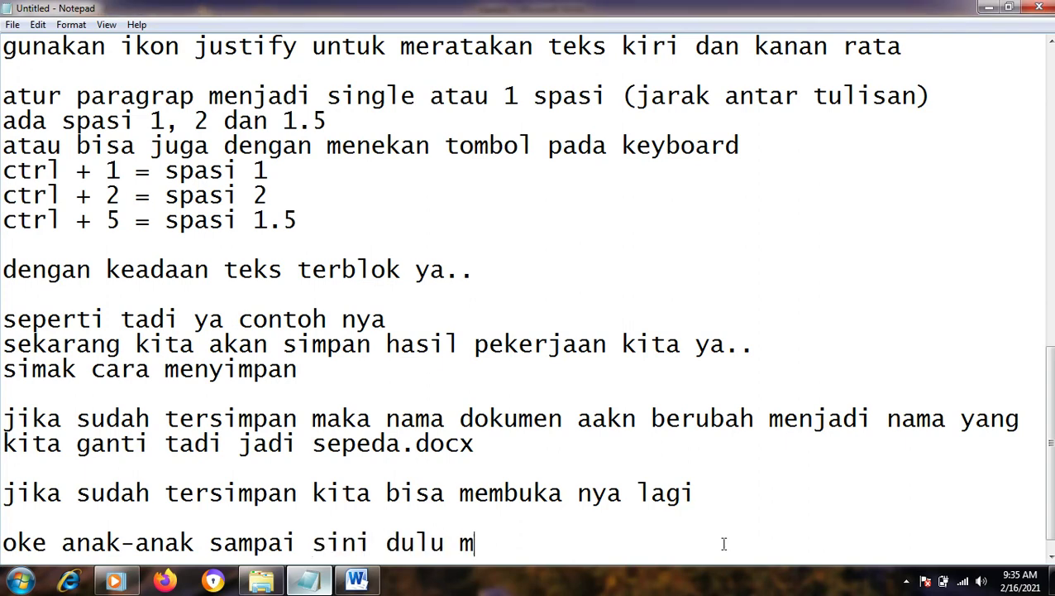
pyautogui.write('ateri un')
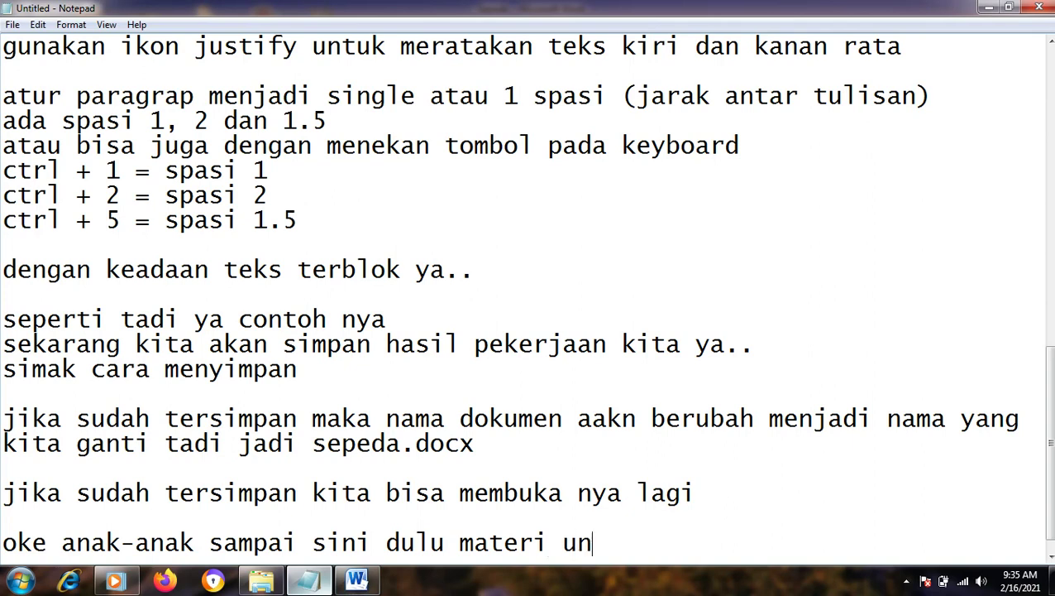
pyautogui.write('tuk hari ')
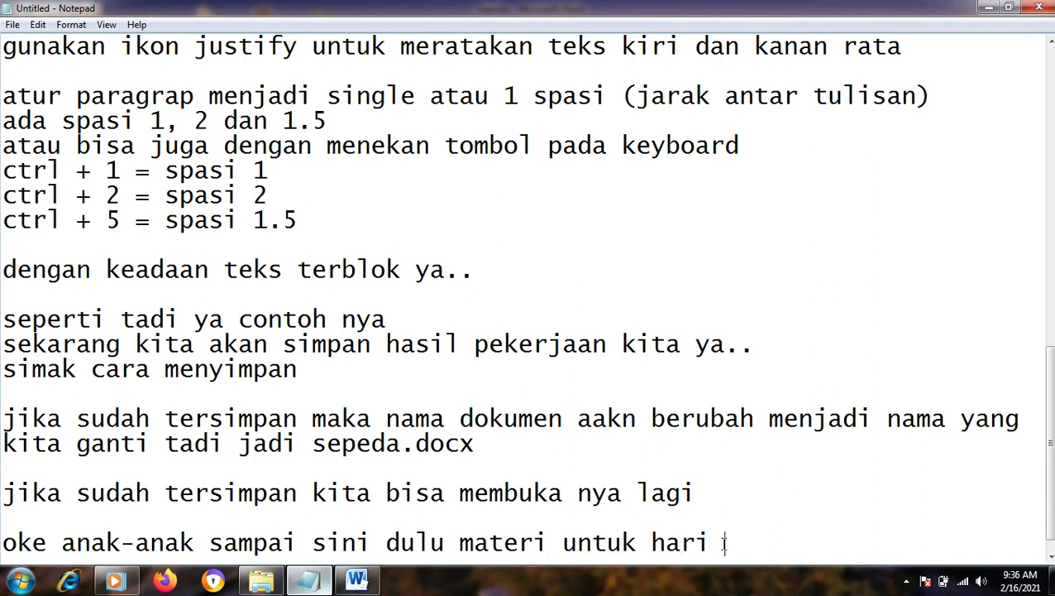
pyautogui.write('ini ya..')
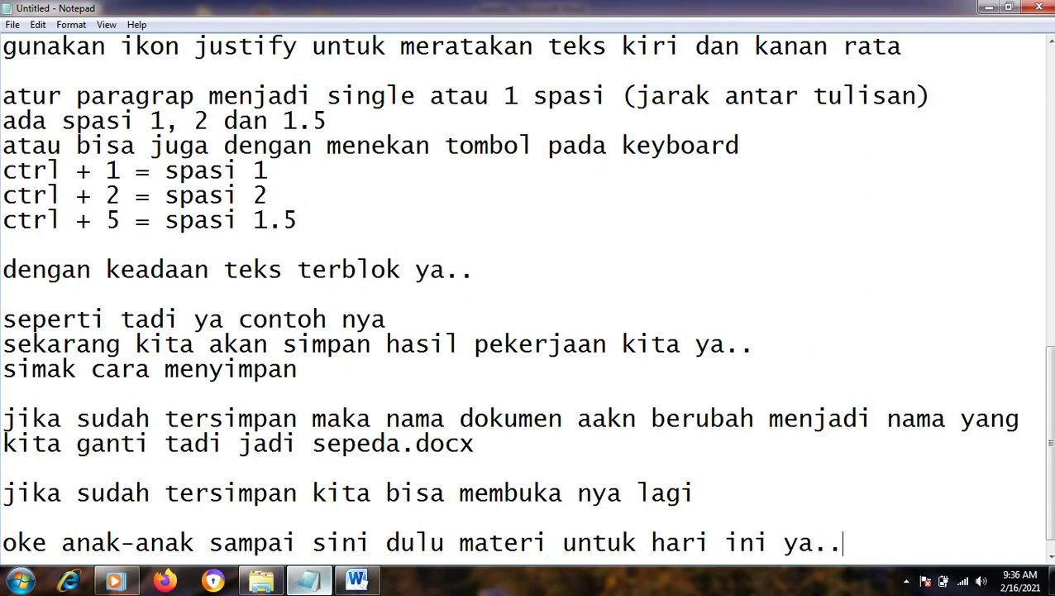
# Step: Add the farewell 'sampai jumpa kembali wassalamualaikum wr wb' and minimize Notepad
pyautogui.press('Return')
pyautogui.write('sampai jumap')
pyautogui.press('BackSpace')
pyautogui.press('BackSpace')
pyautogui.write('pa')
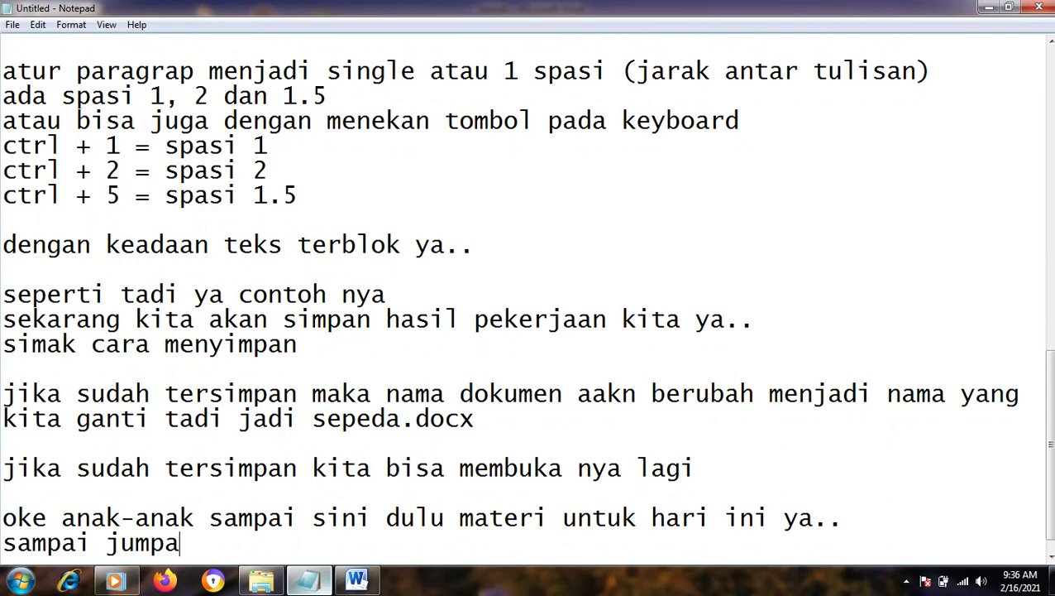
pyautogui.write(' kembali s')
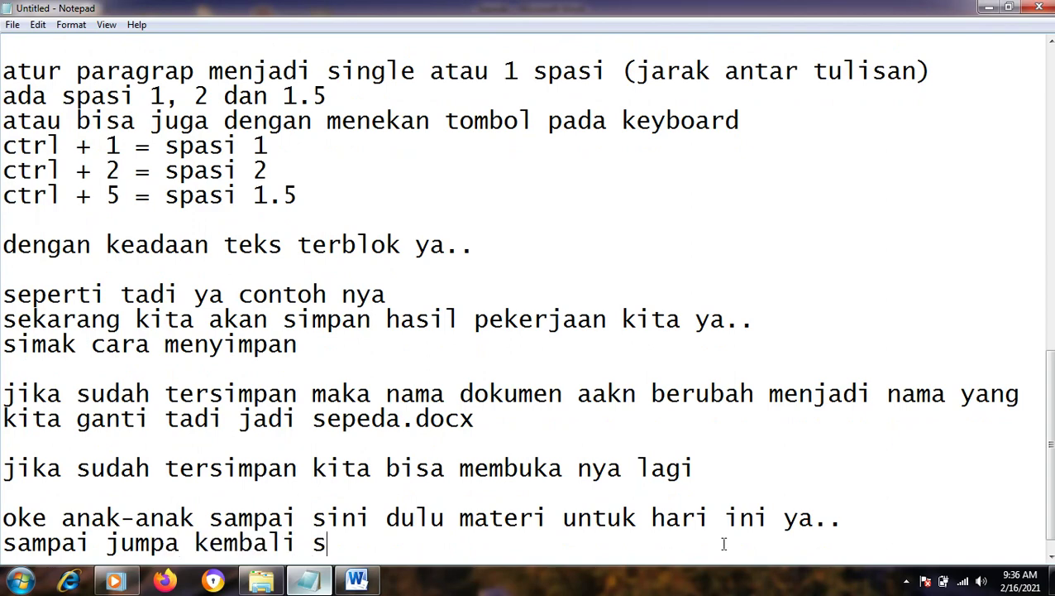
pyautogui.press('BackSpace')
pyautogui.write('waas')
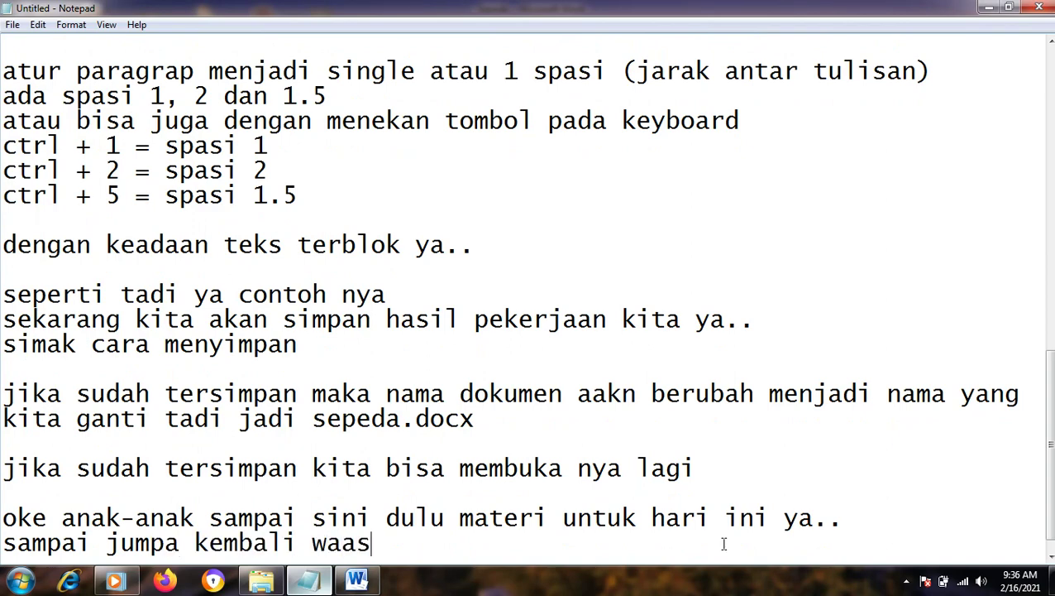
pyautogui.press('BackSpace')
pyautogui.press('BackSpace')
pyautogui.write('ssalamualaikum wr ')
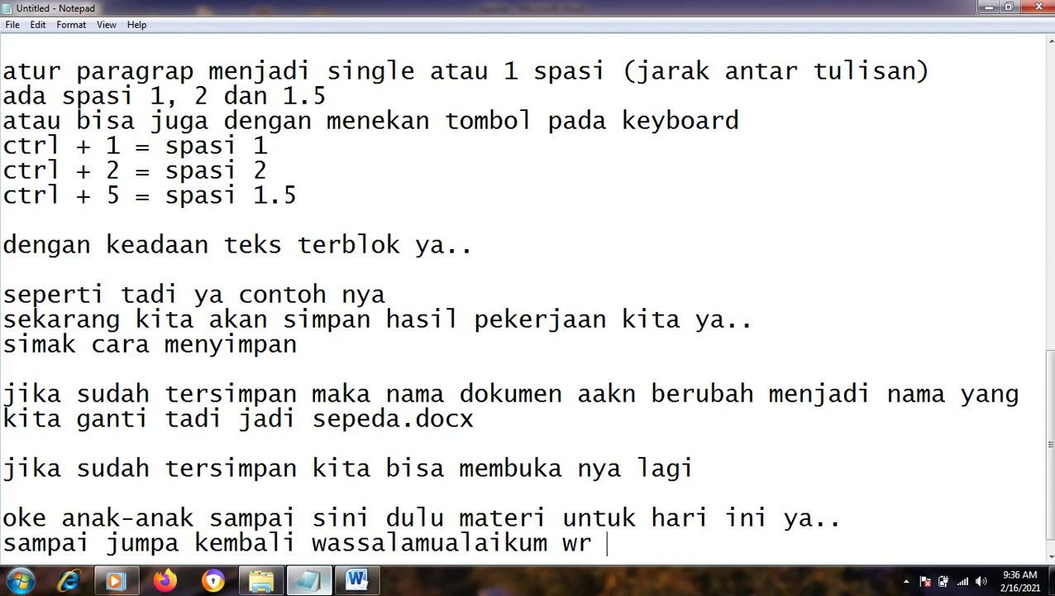
pyautogui.write('wb')
pyautogui.click(989, 8)
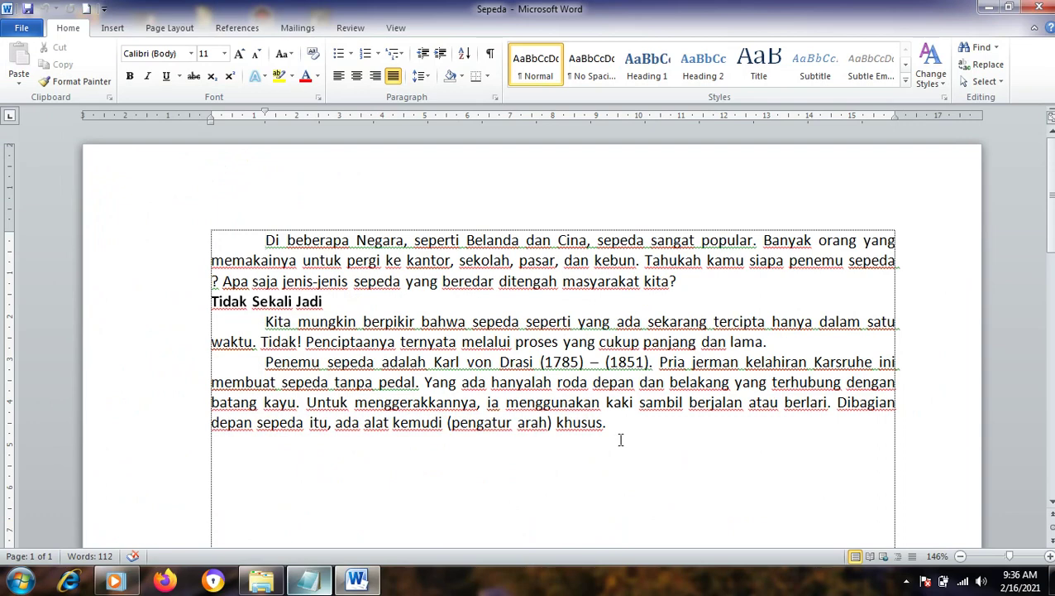
# Step: Add empty lines after Sepeda's last paragraph and open Bandicam from the hidden tray icons
pyautogui.click(620, 439)
pyautogui.press('Return')
pyautogui.press('Return')
pyautogui.click(910, 581)
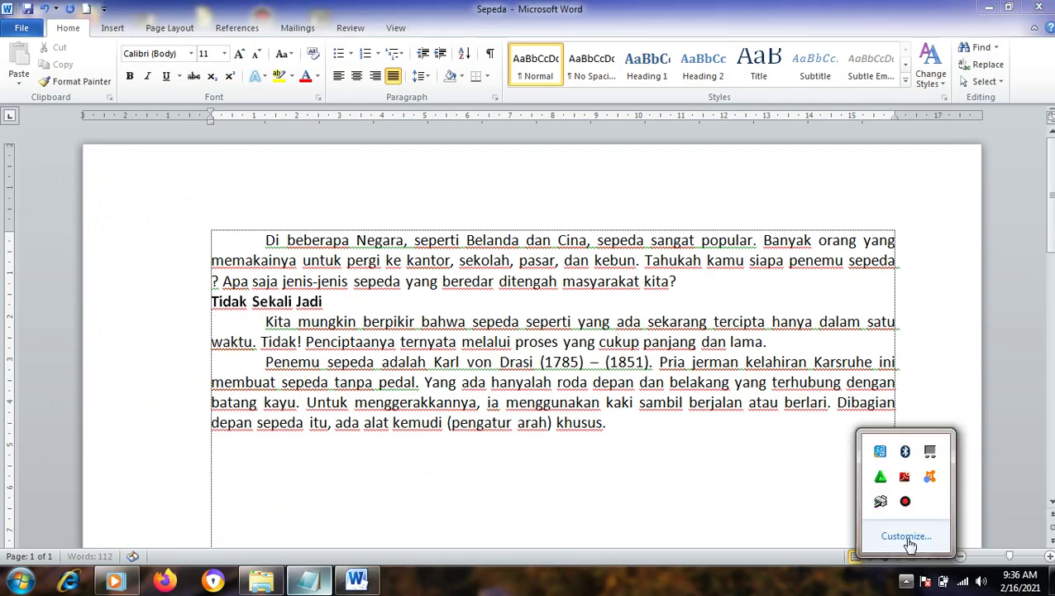
pyautogui.click(905, 503)
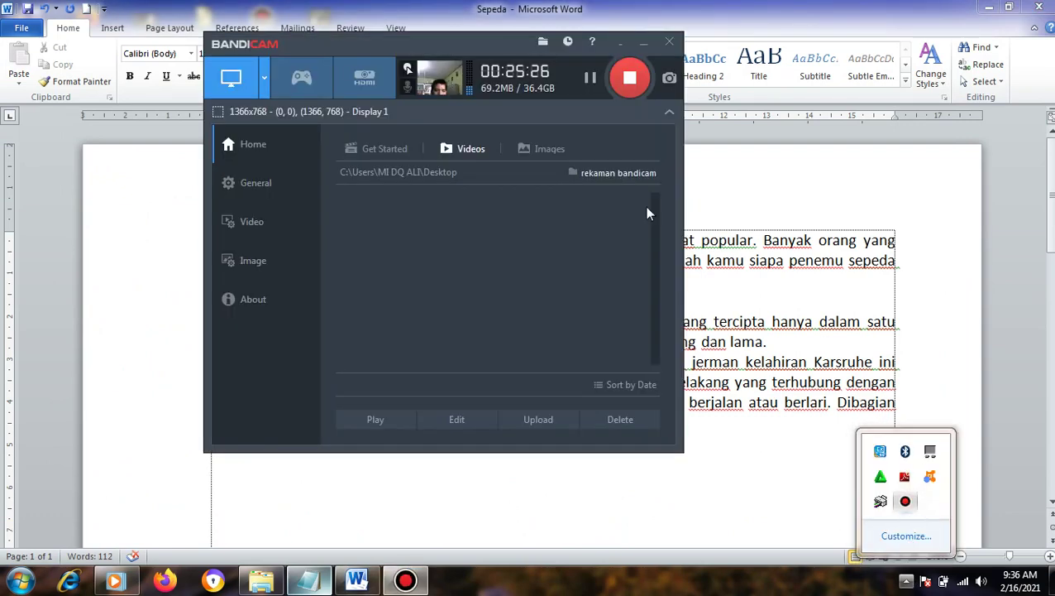